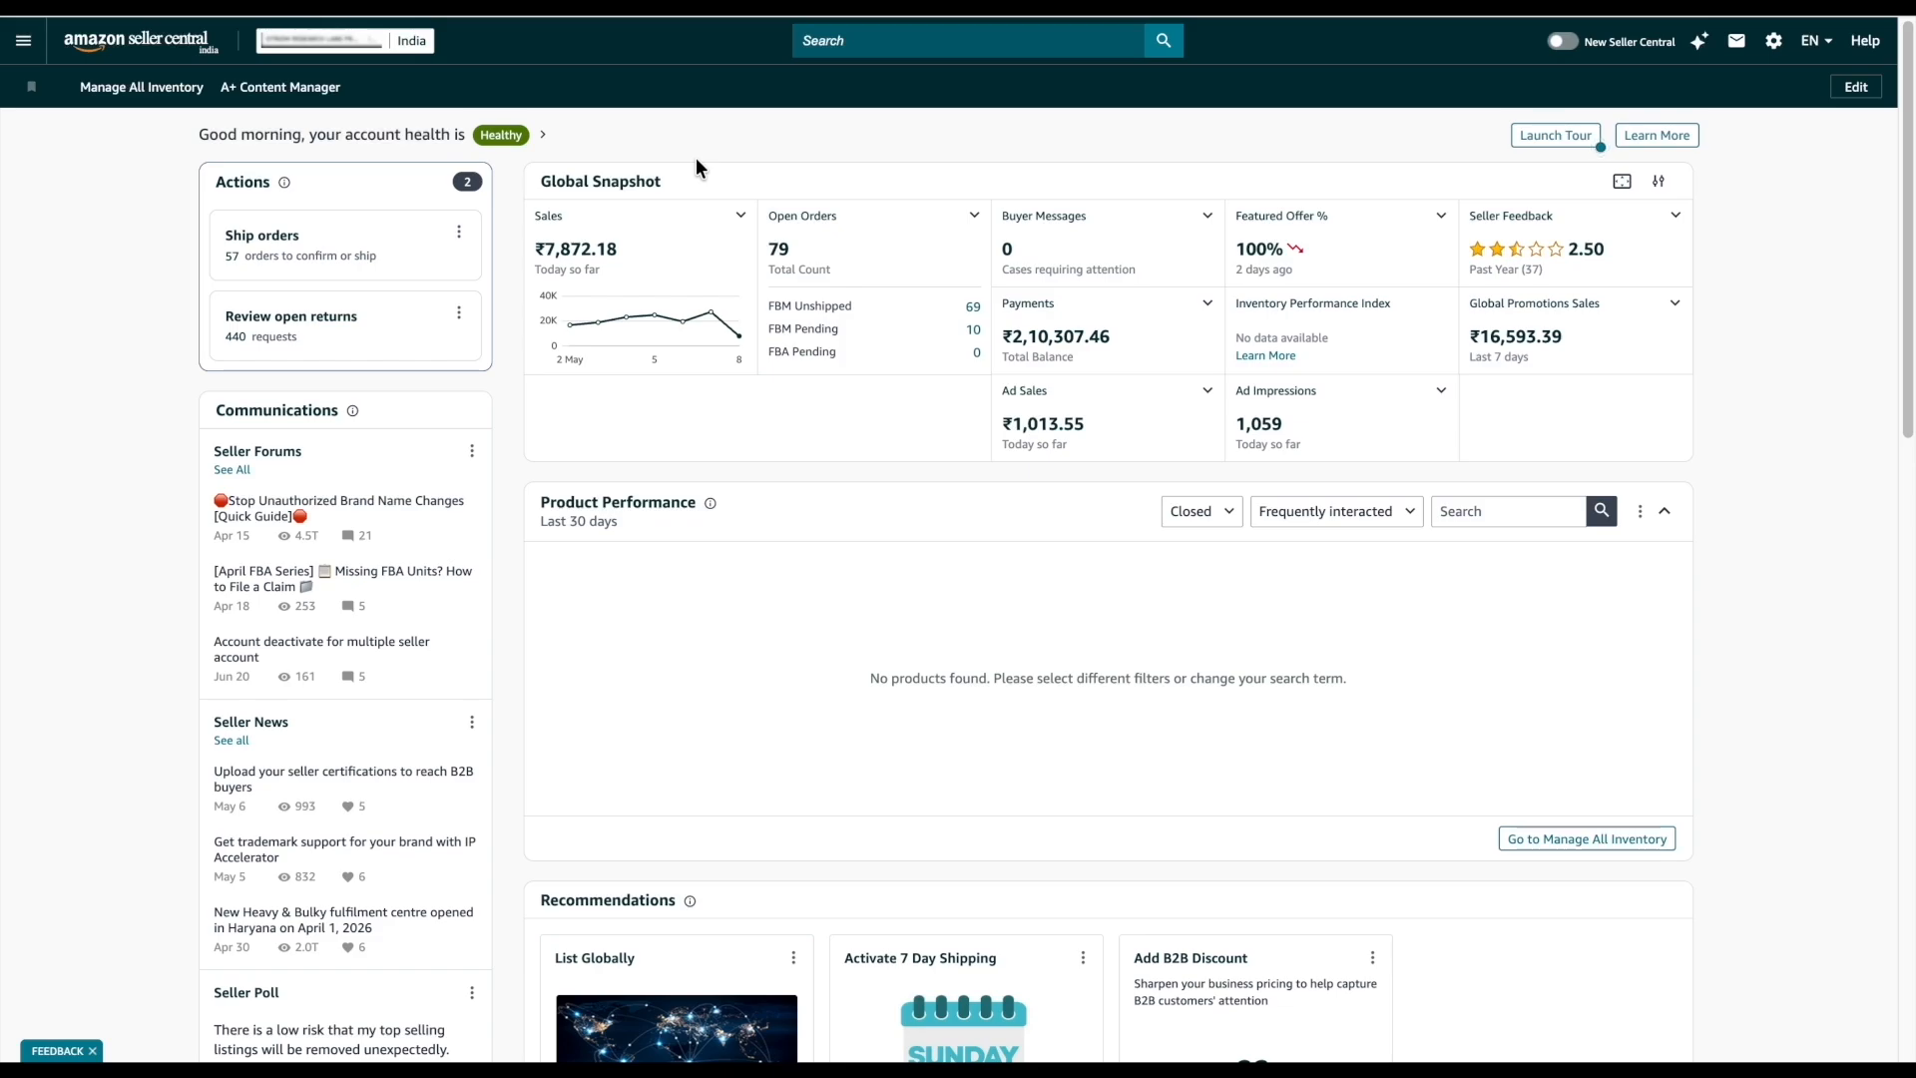
# Start creating a new coupon from the Coupons page in the Advertising section.
pyautogui.click(24, 41)
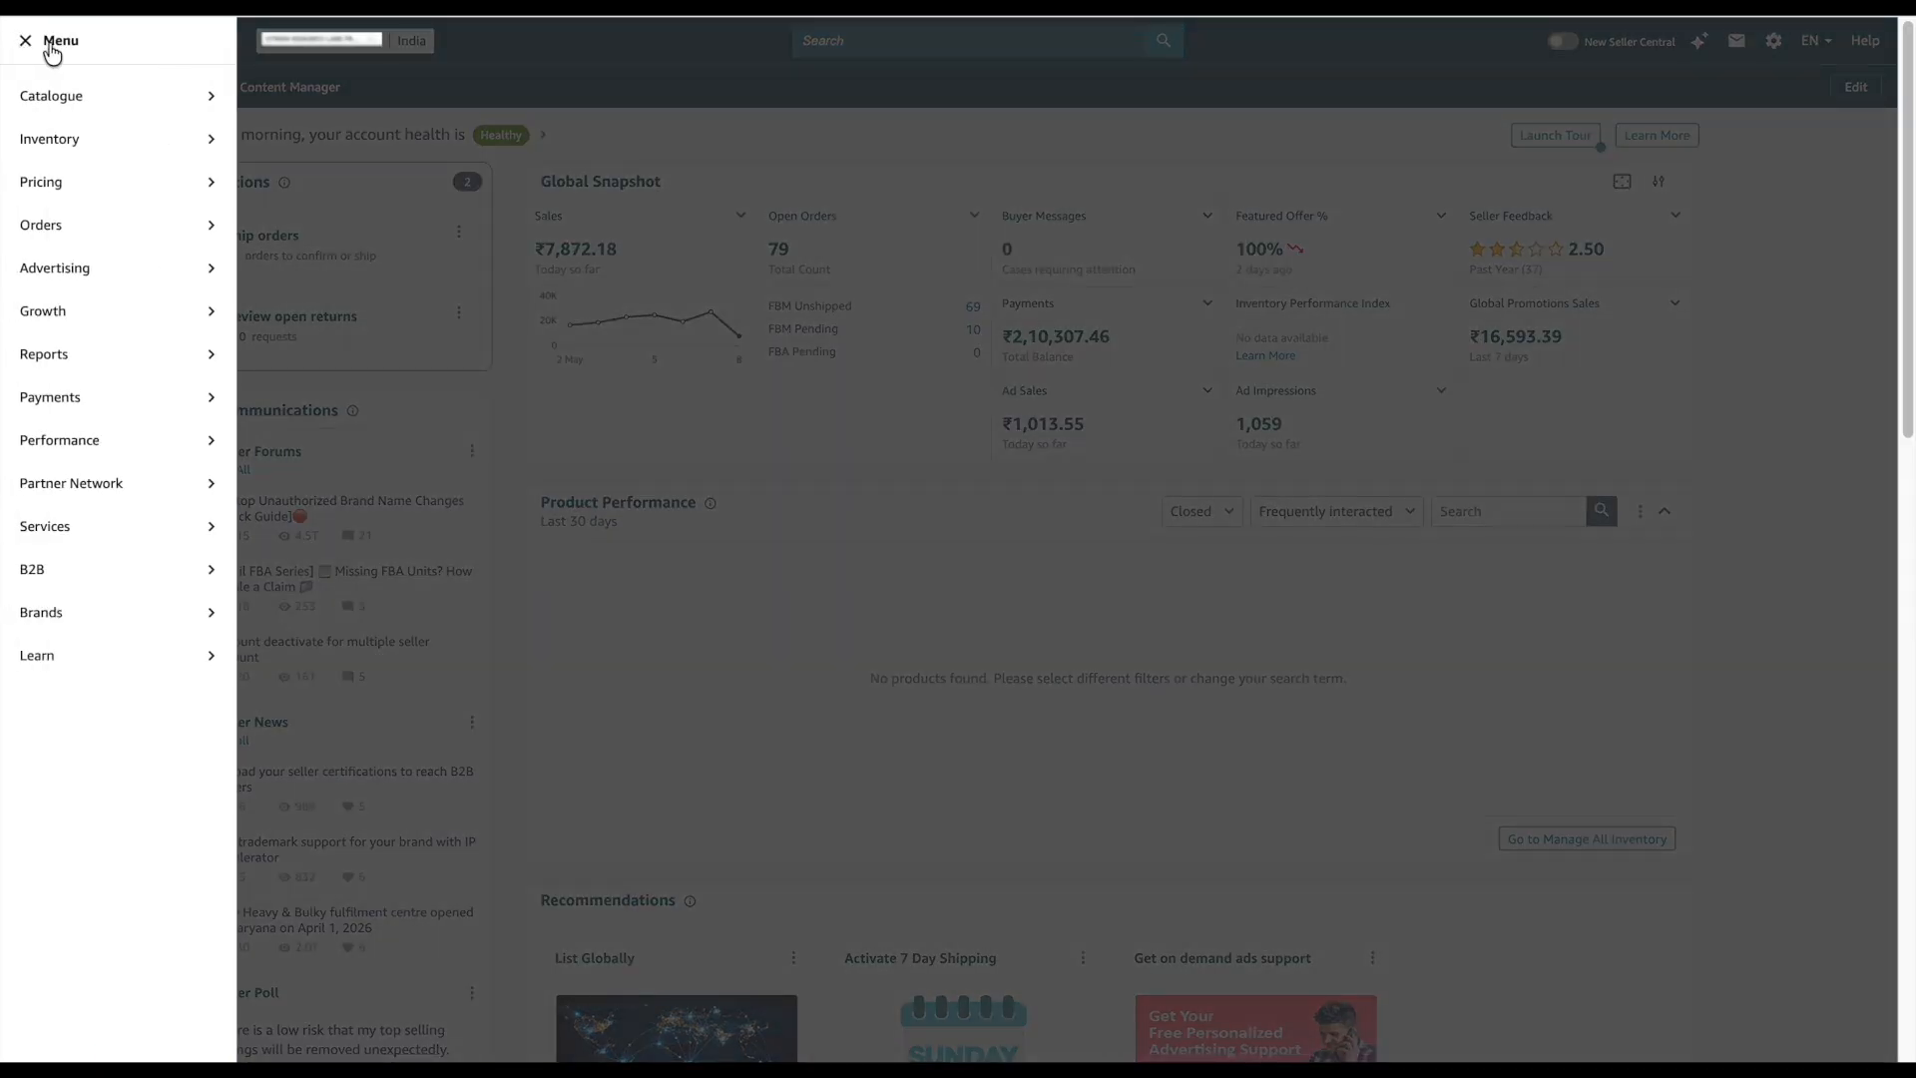
pyautogui.moveTo(103, 265)
pyautogui.click(310, 399)
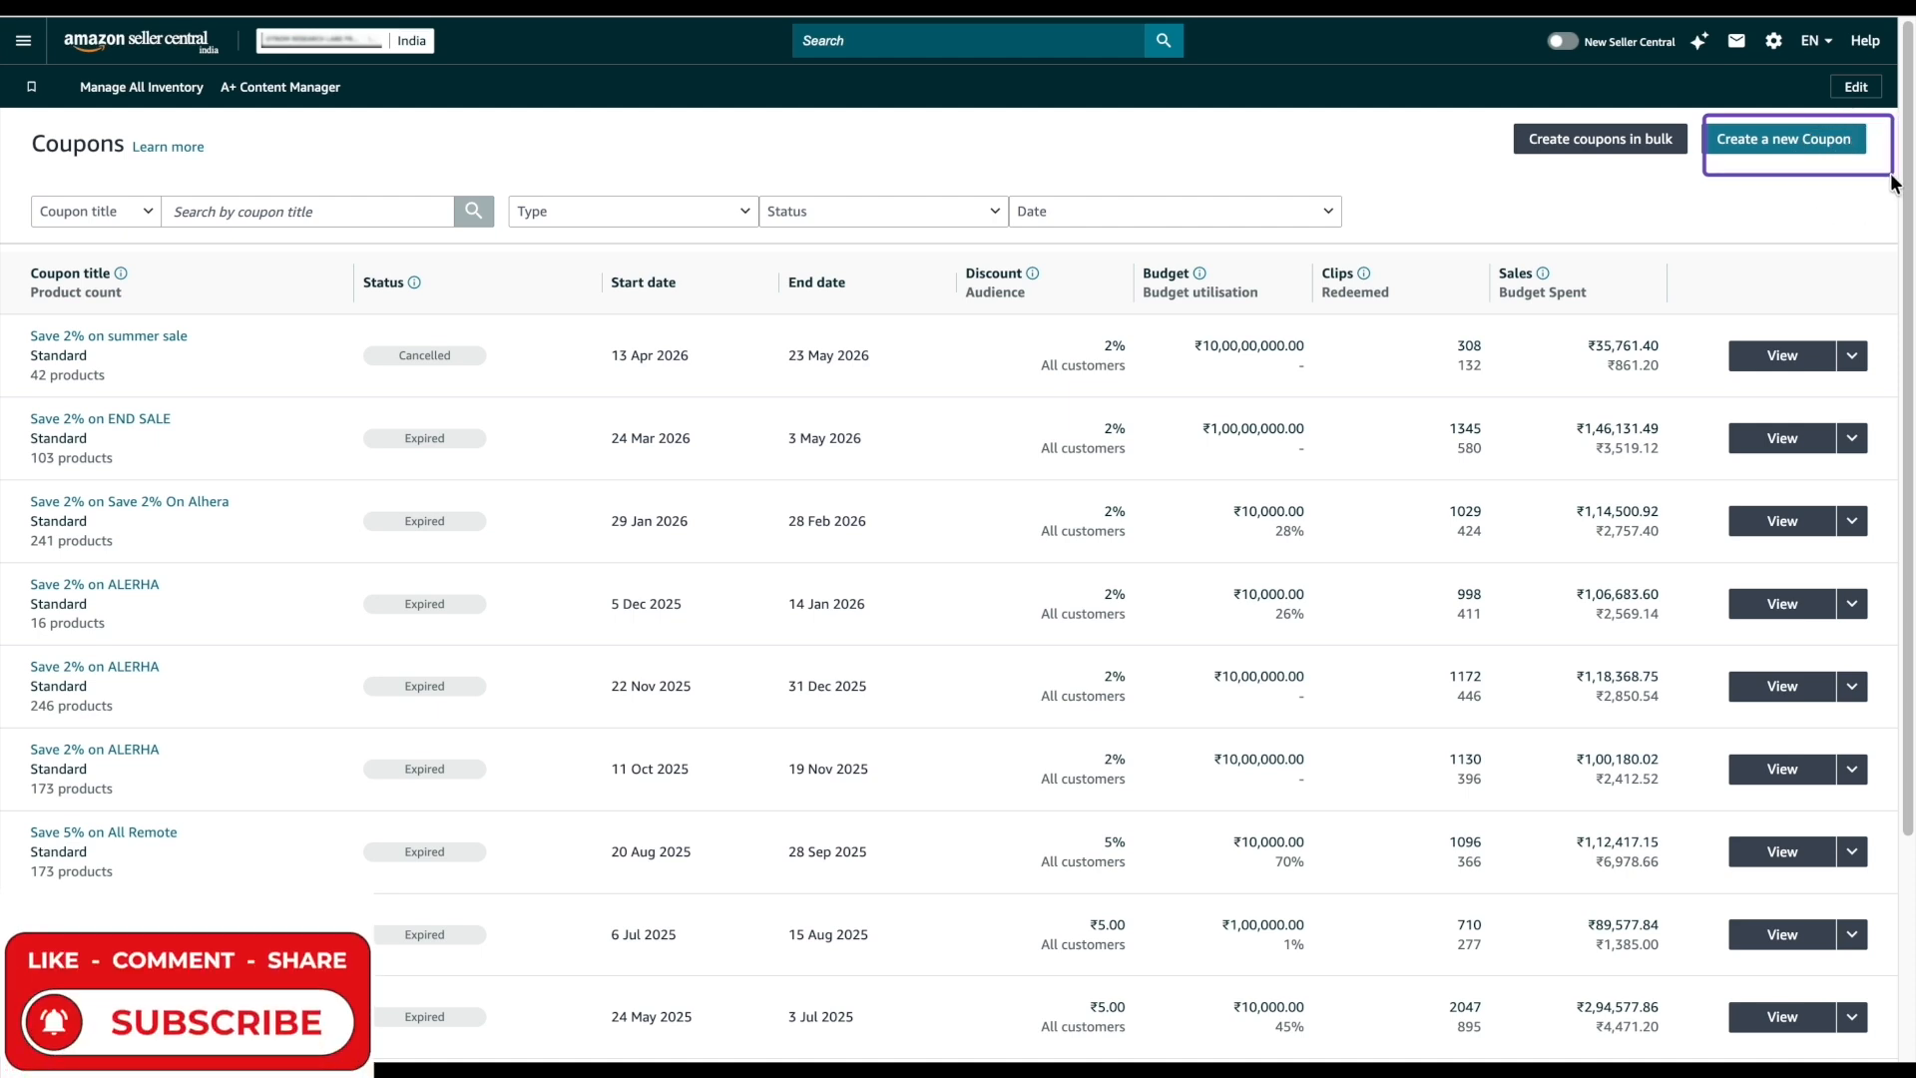
pyautogui.click(1785, 140)
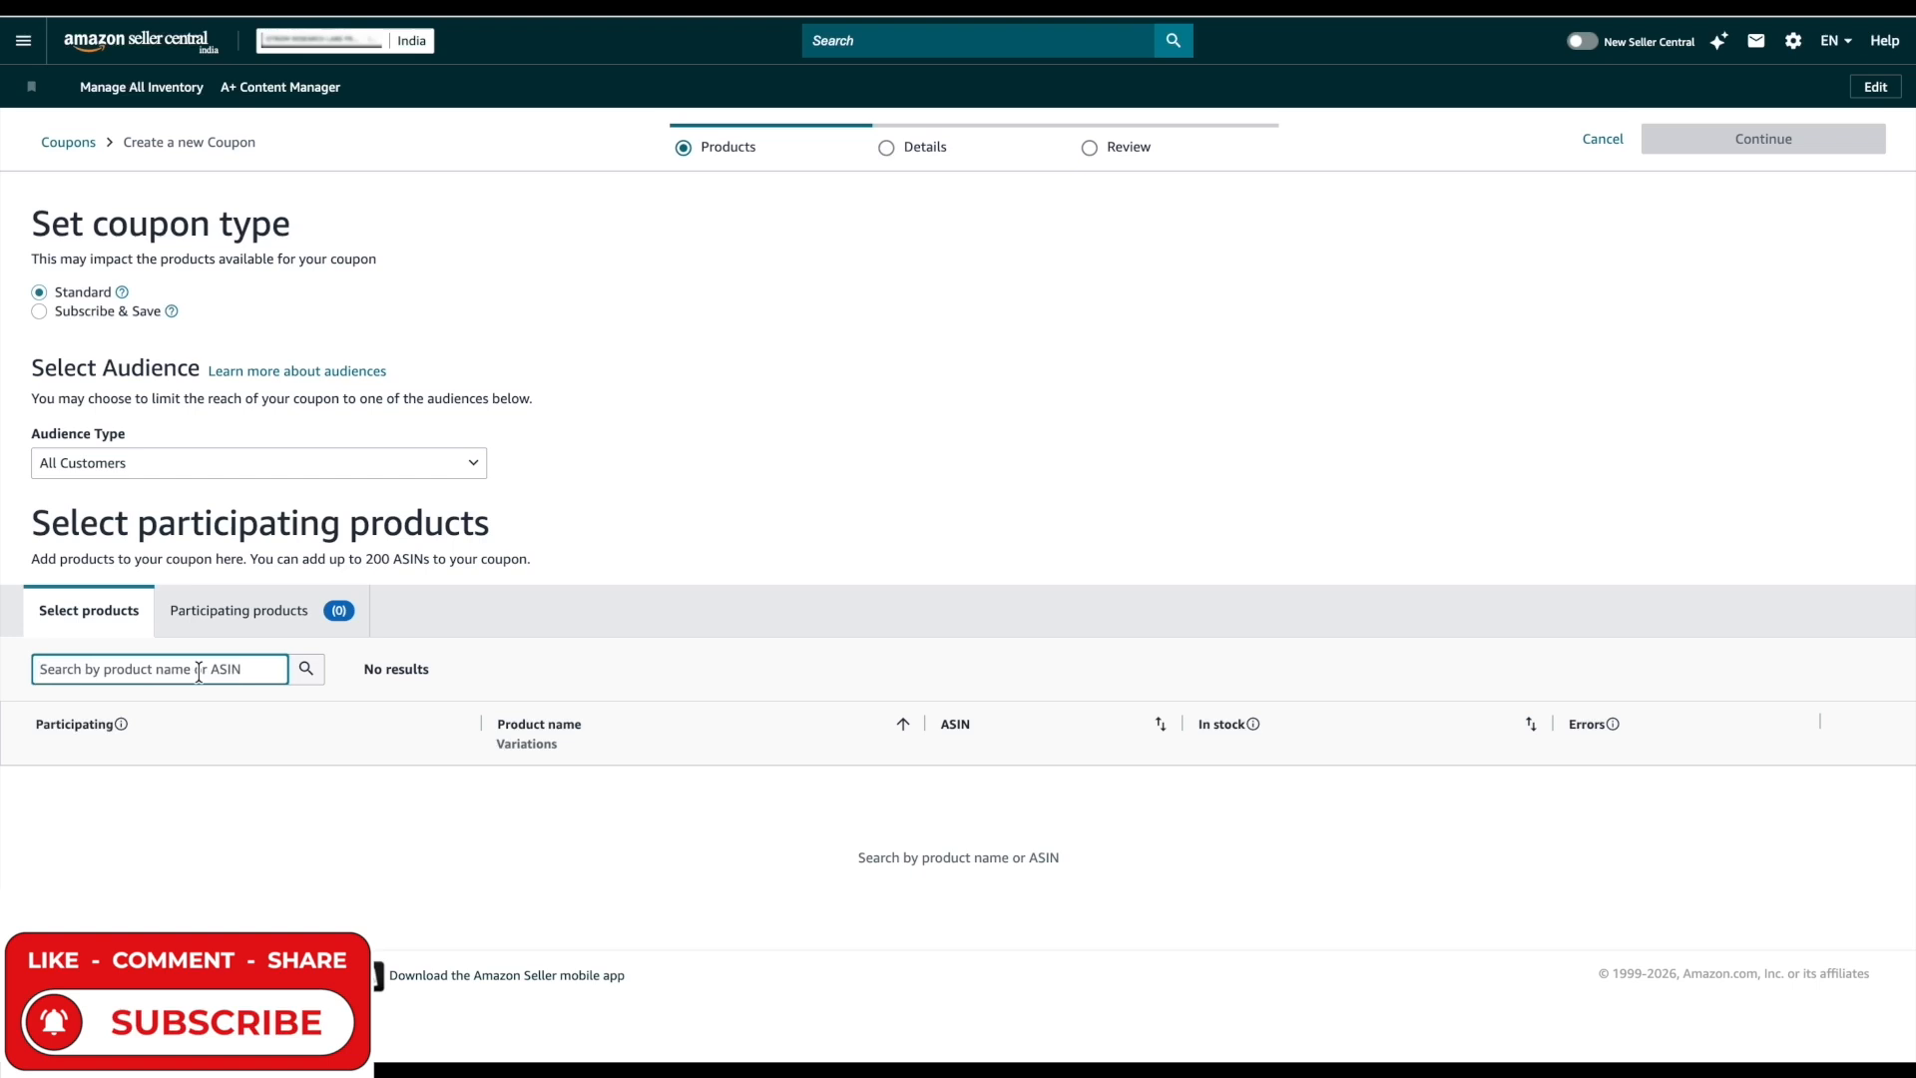
# Find the product with ASIN B0GWNDBLLS, add it to the coupon as participating and continue to the coupon details.
pyautogui.write('B0GWNDBLL5')
pyautogui.click(307, 674)
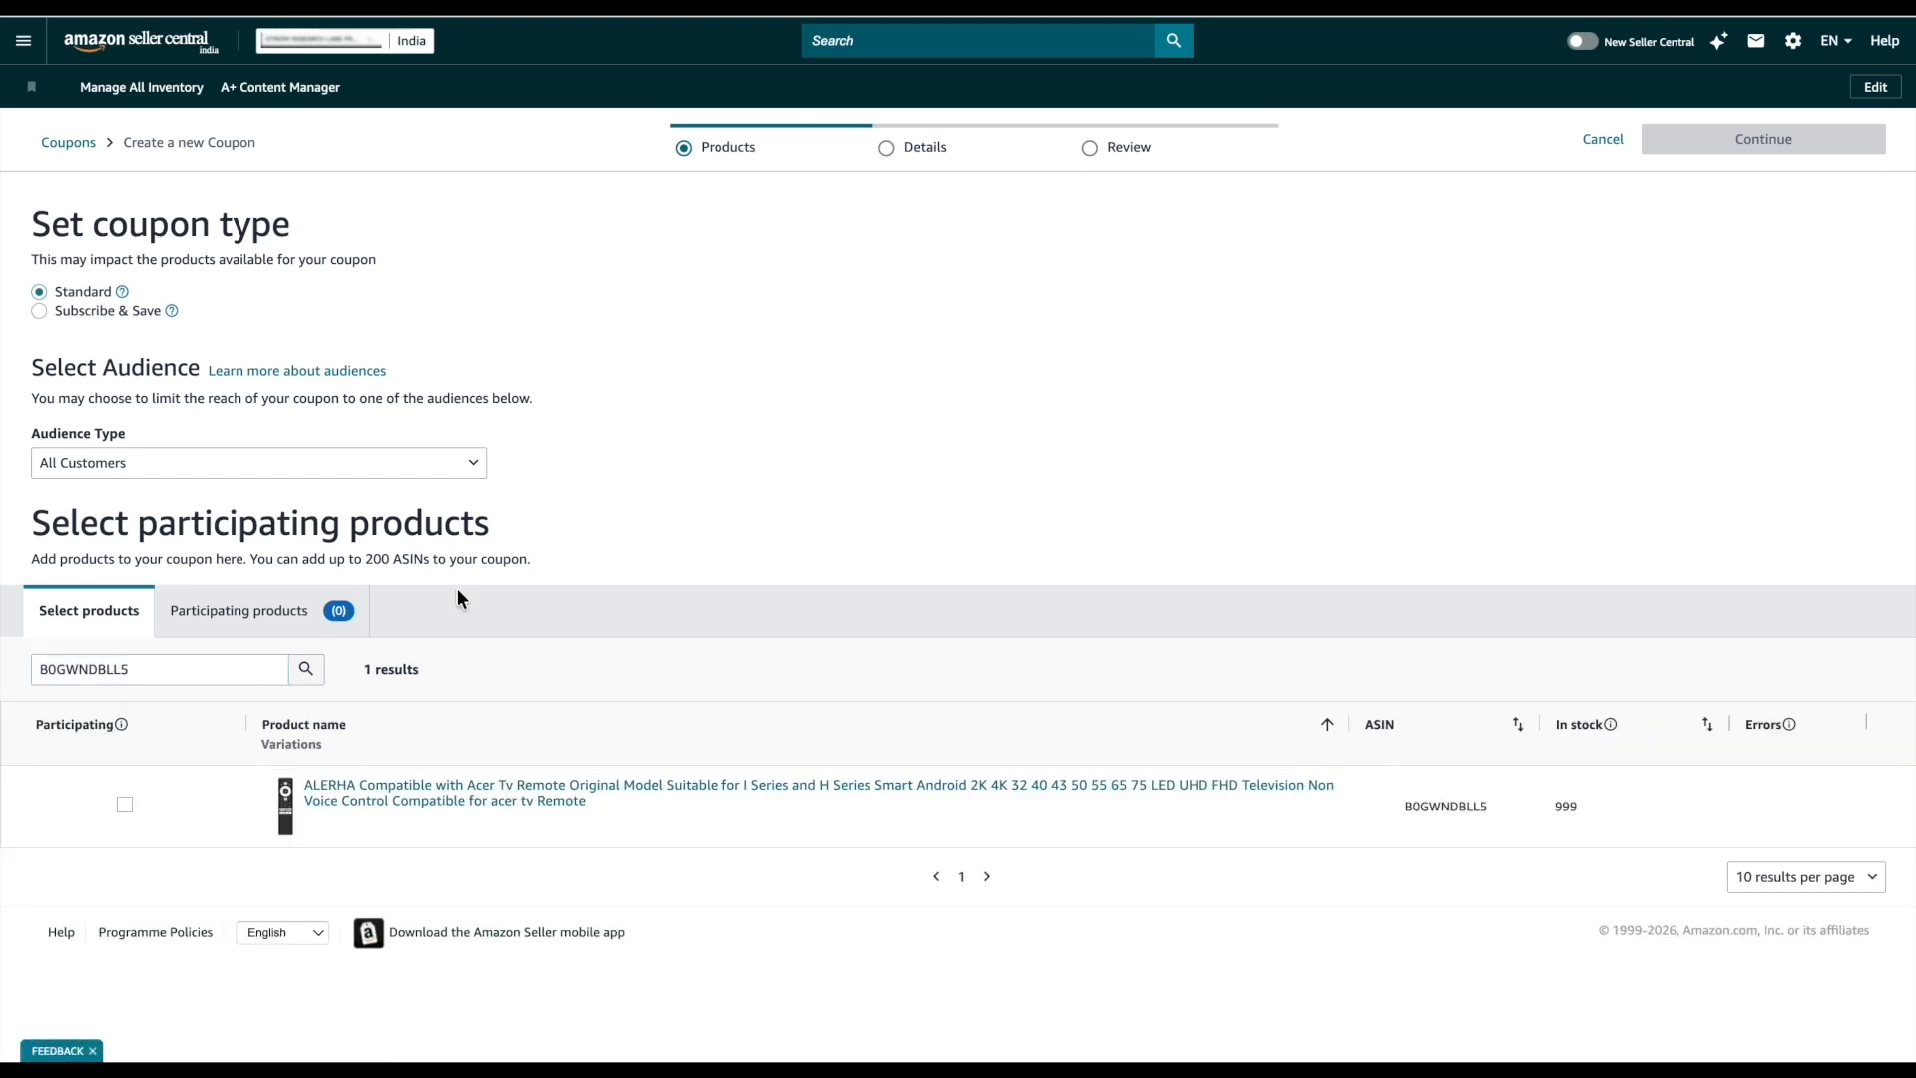
pyautogui.click(126, 806)
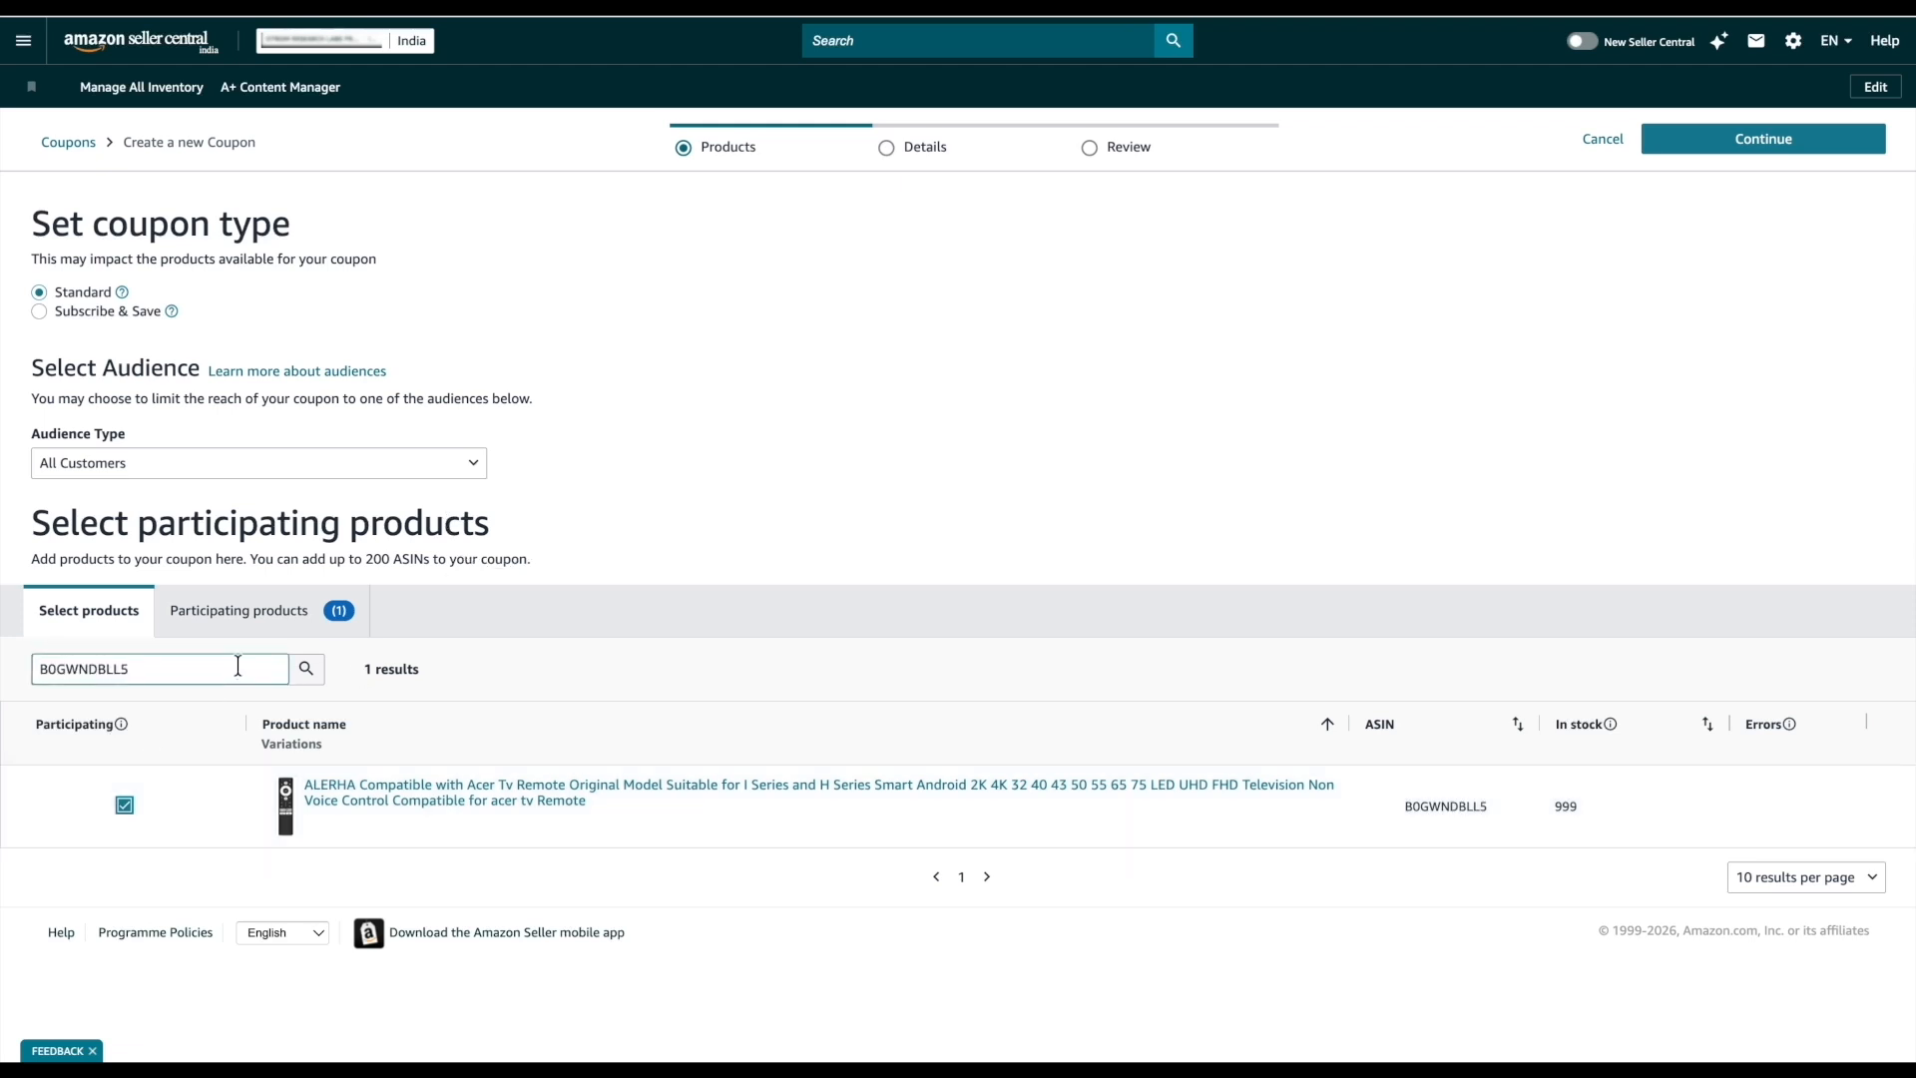
pyautogui.click(1772, 151)
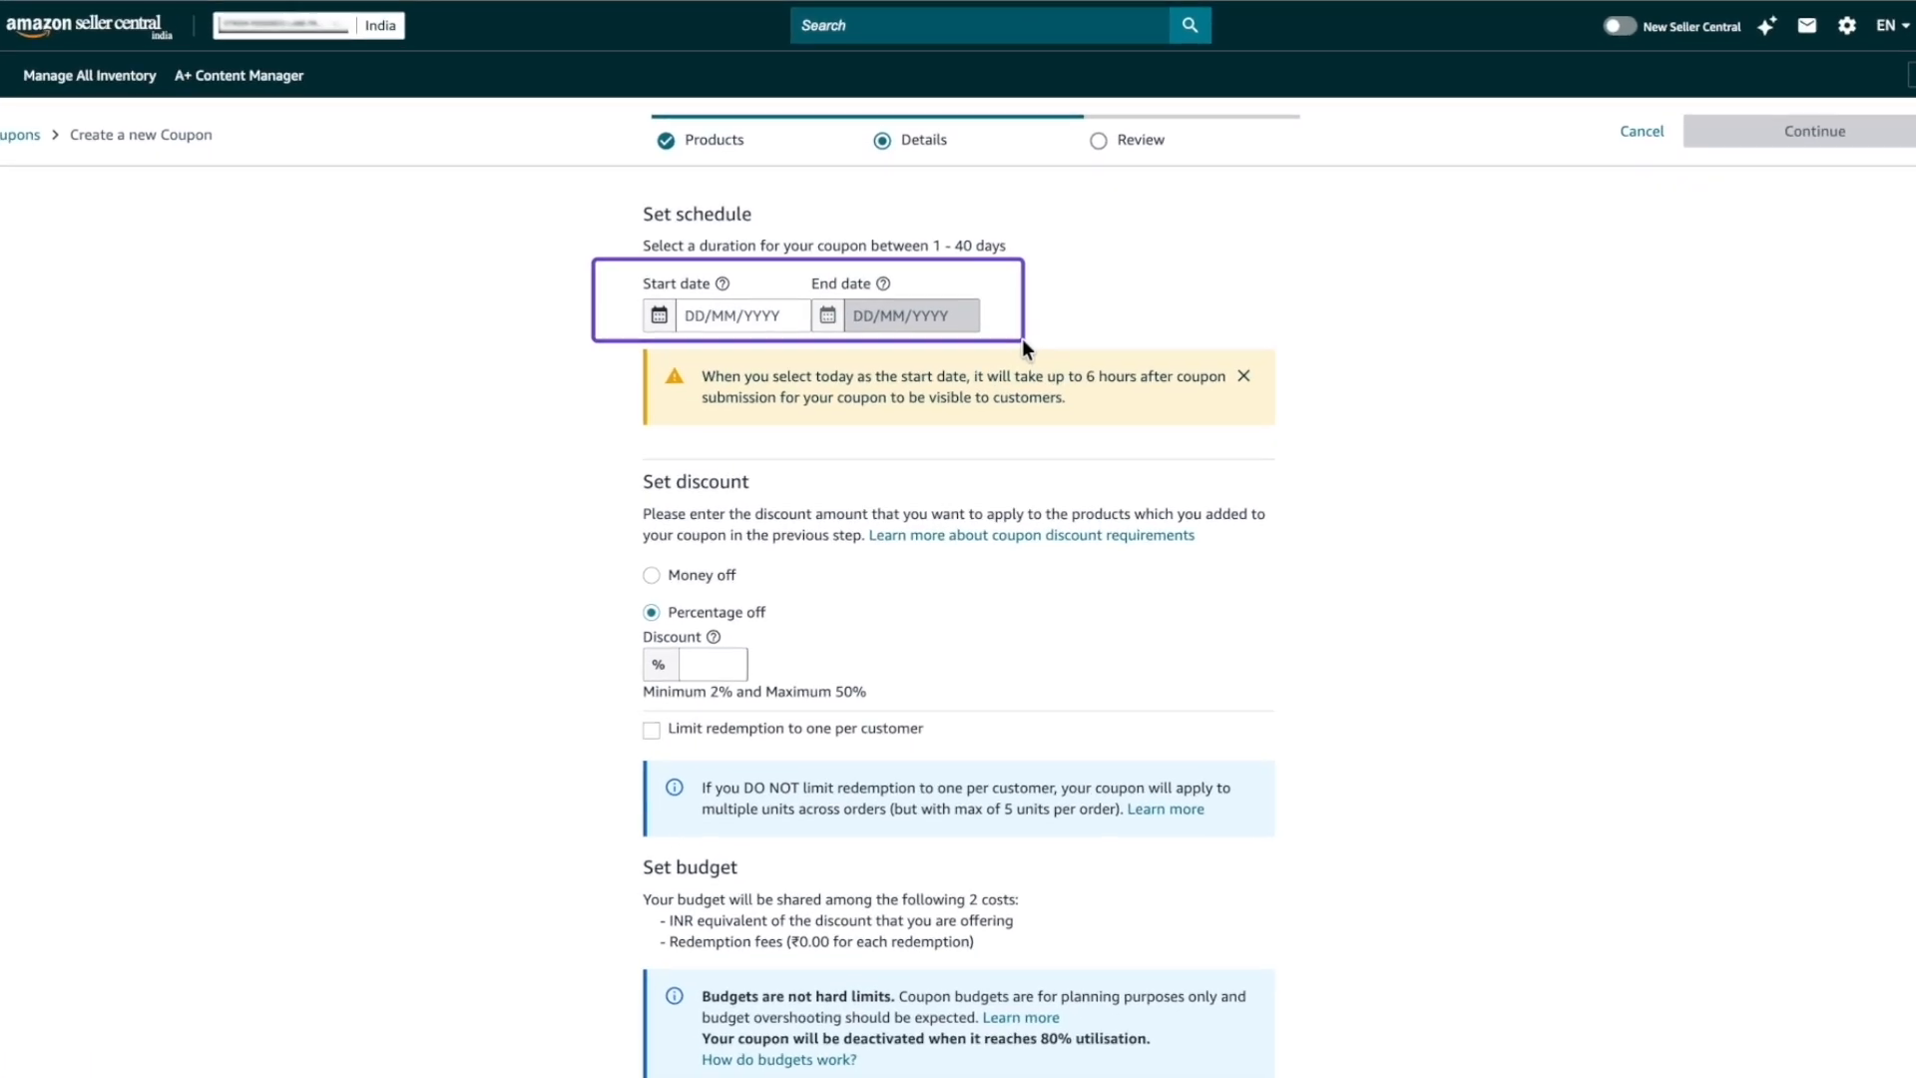
# Schedule the coupon with start date 08/05/2026 and end date 17/06/2026.
pyautogui.click(723, 312)
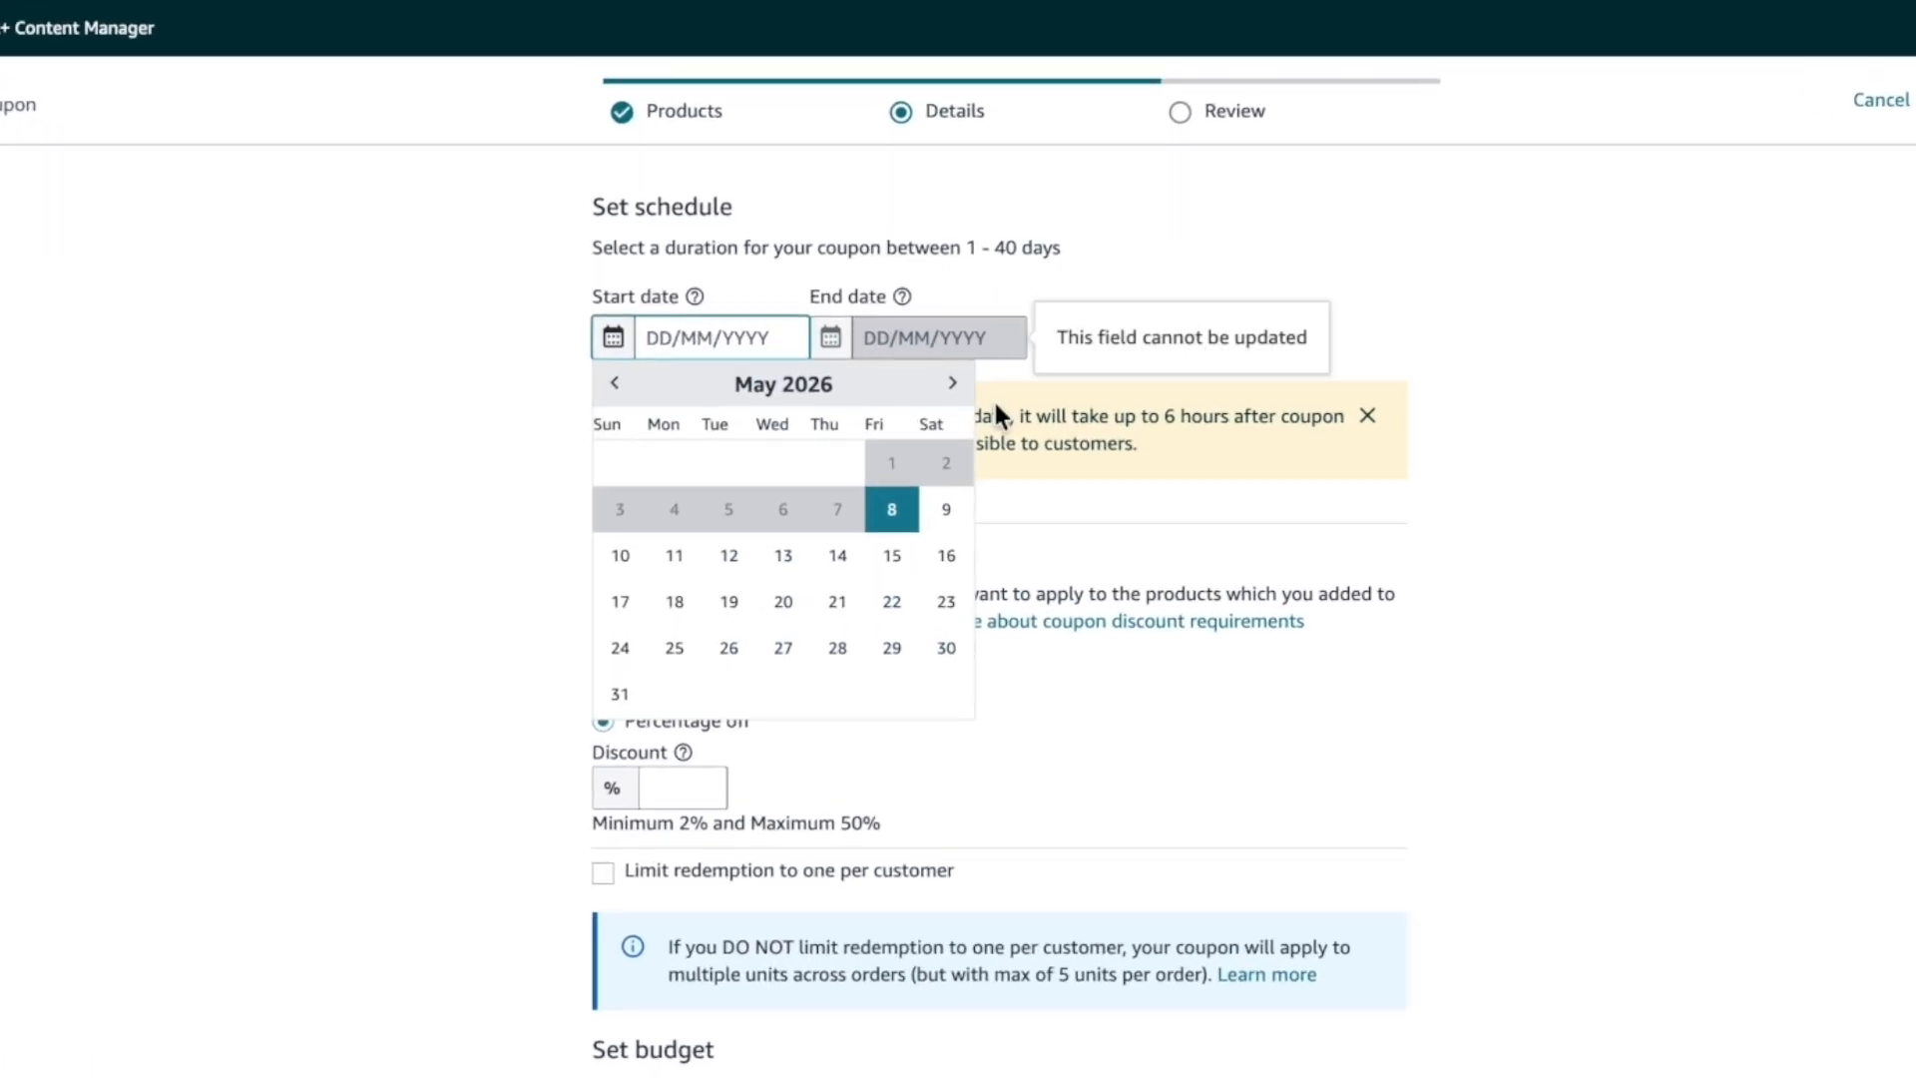
pyautogui.click(887, 493)
pyautogui.click(975, 361)
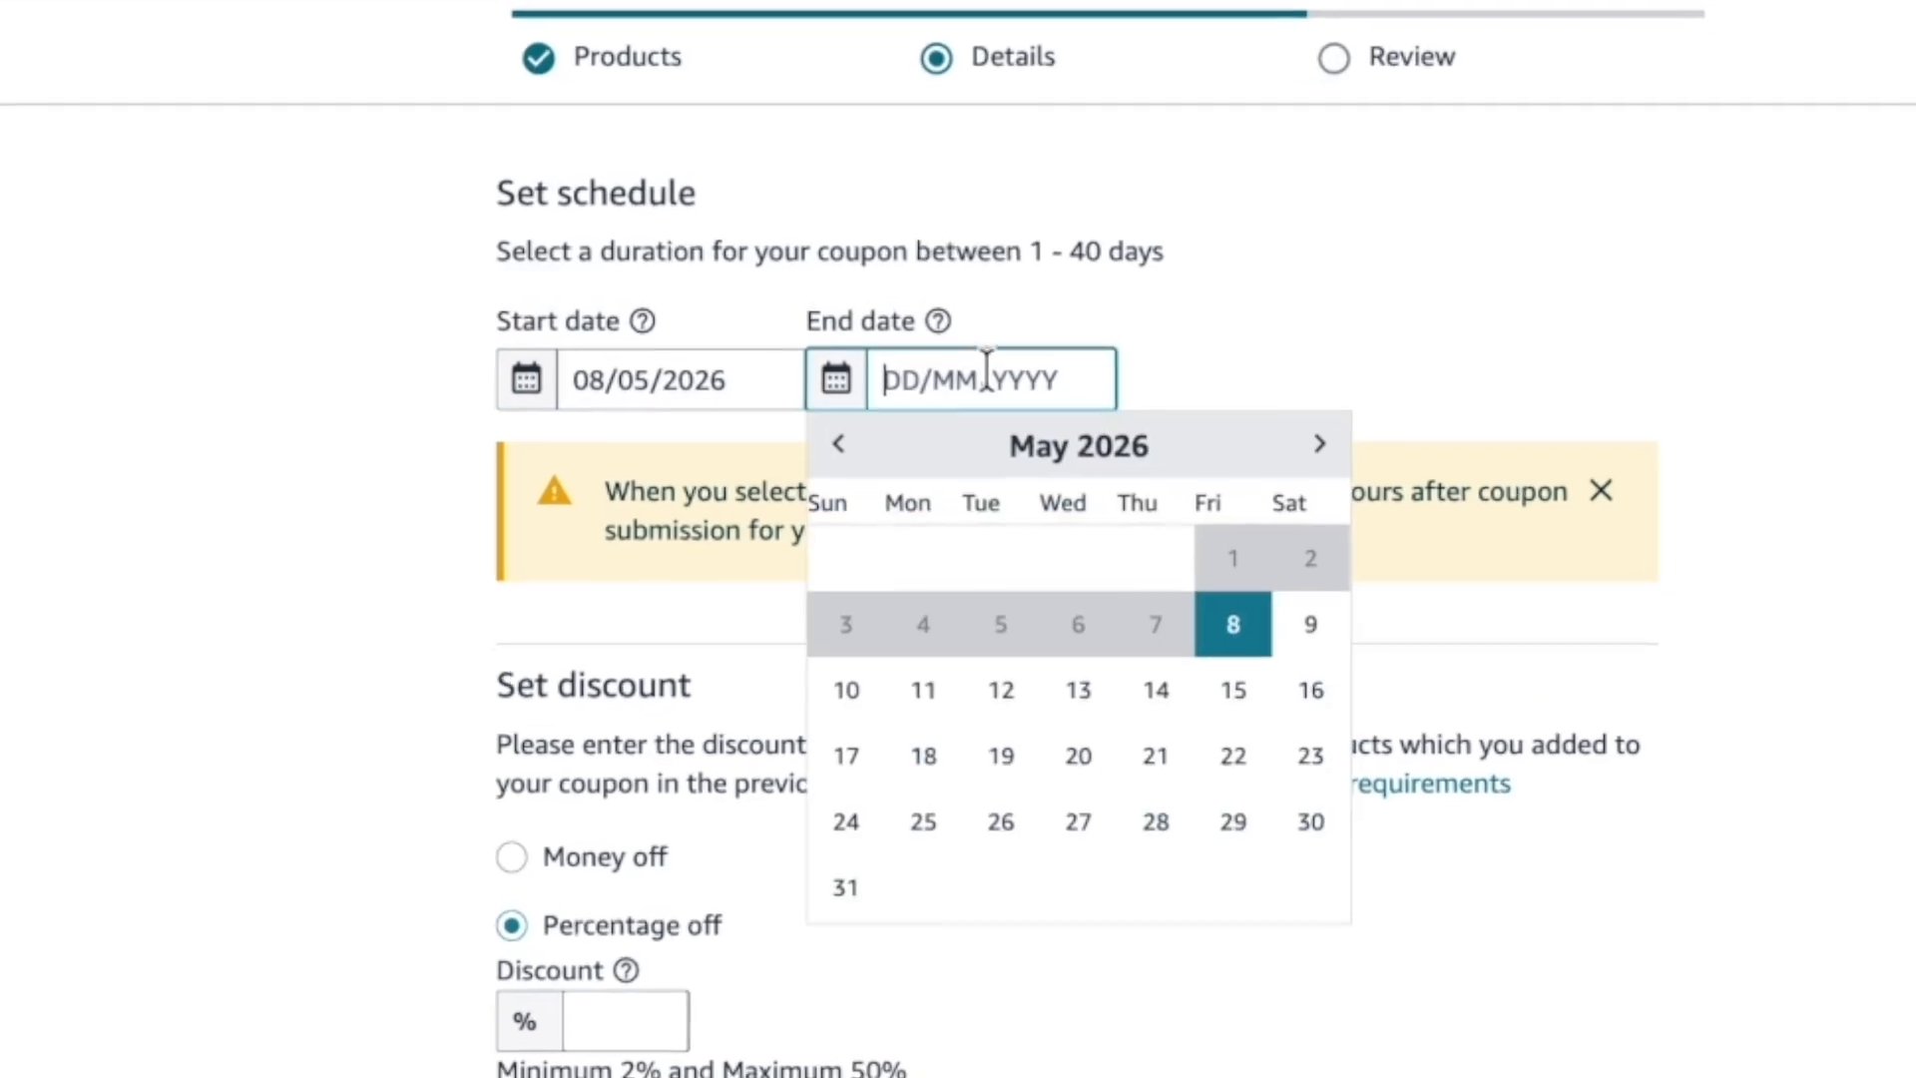
pyautogui.click(1265, 424)
pyautogui.click(1193, 898)
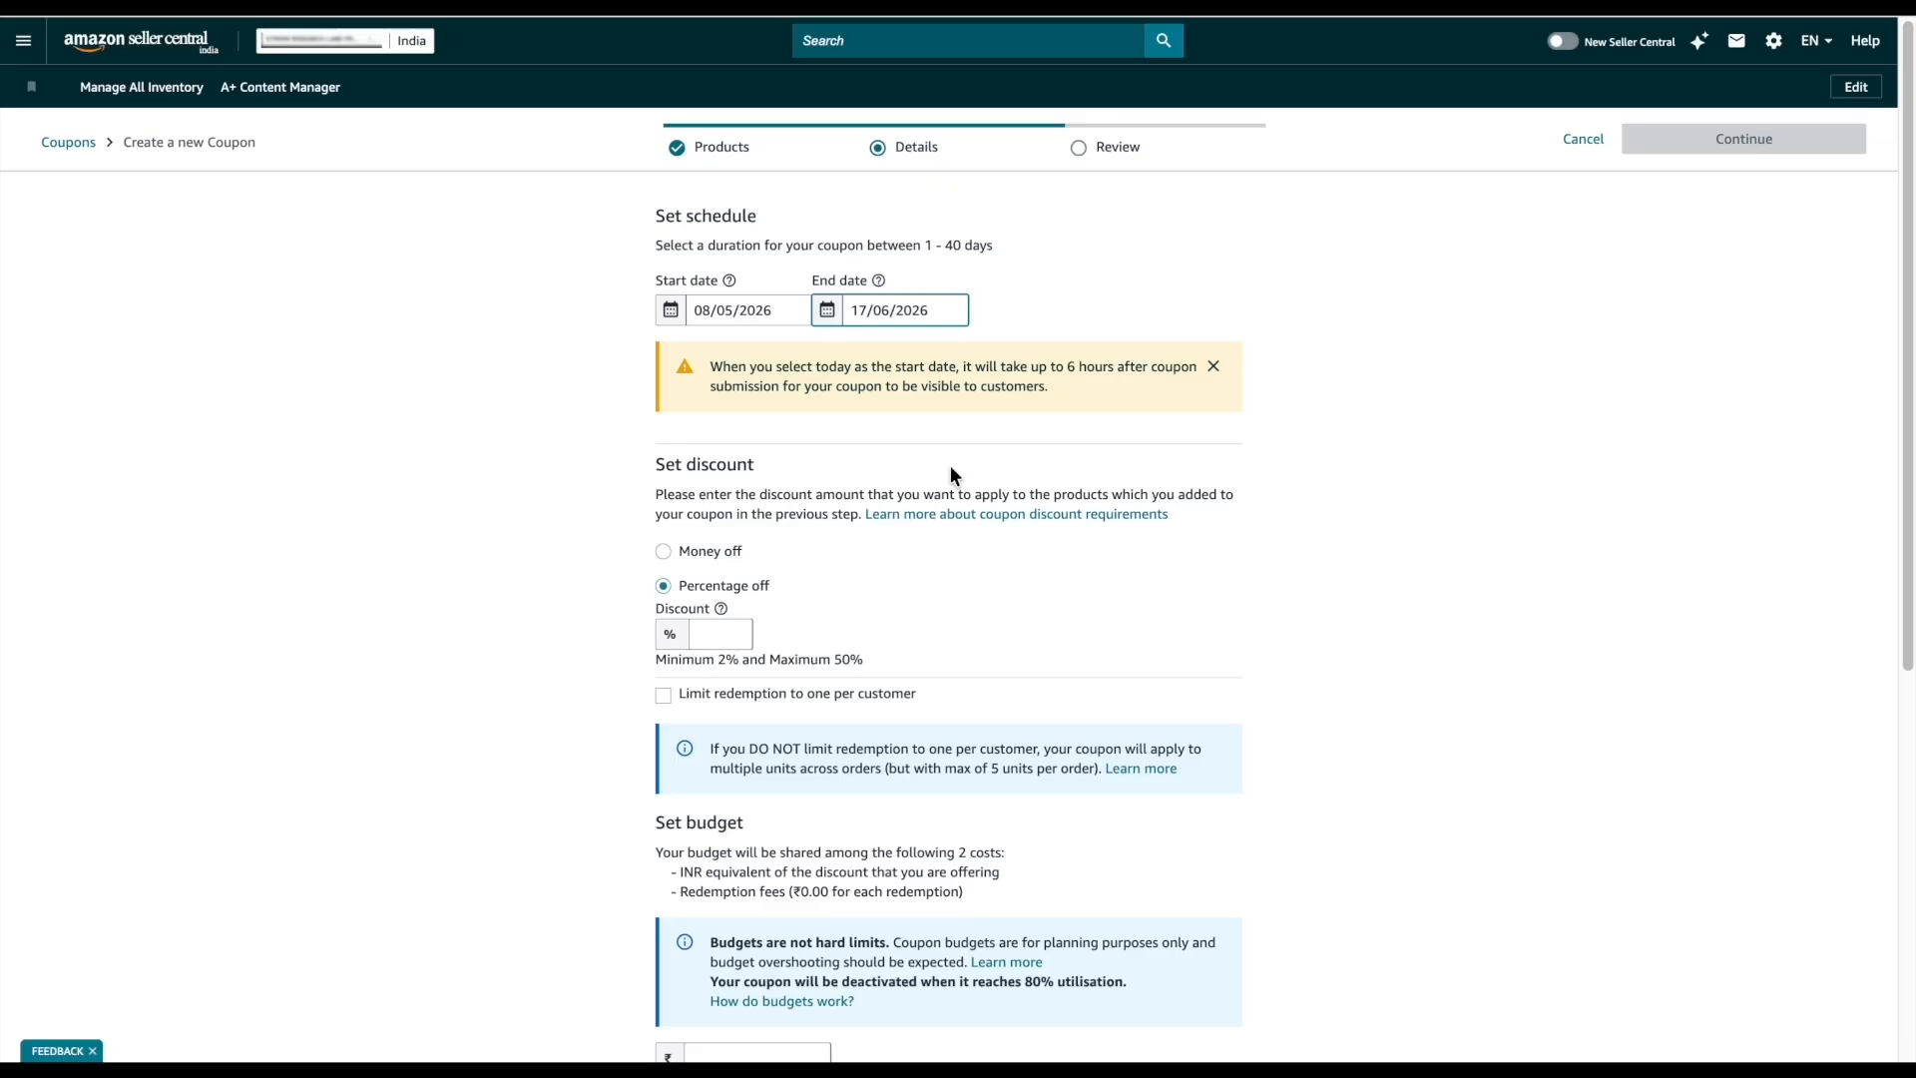
pyautogui.click(810, 255)
pyautogui.moveTo(627, 219); pyautogui.dragTo(1037, 267)
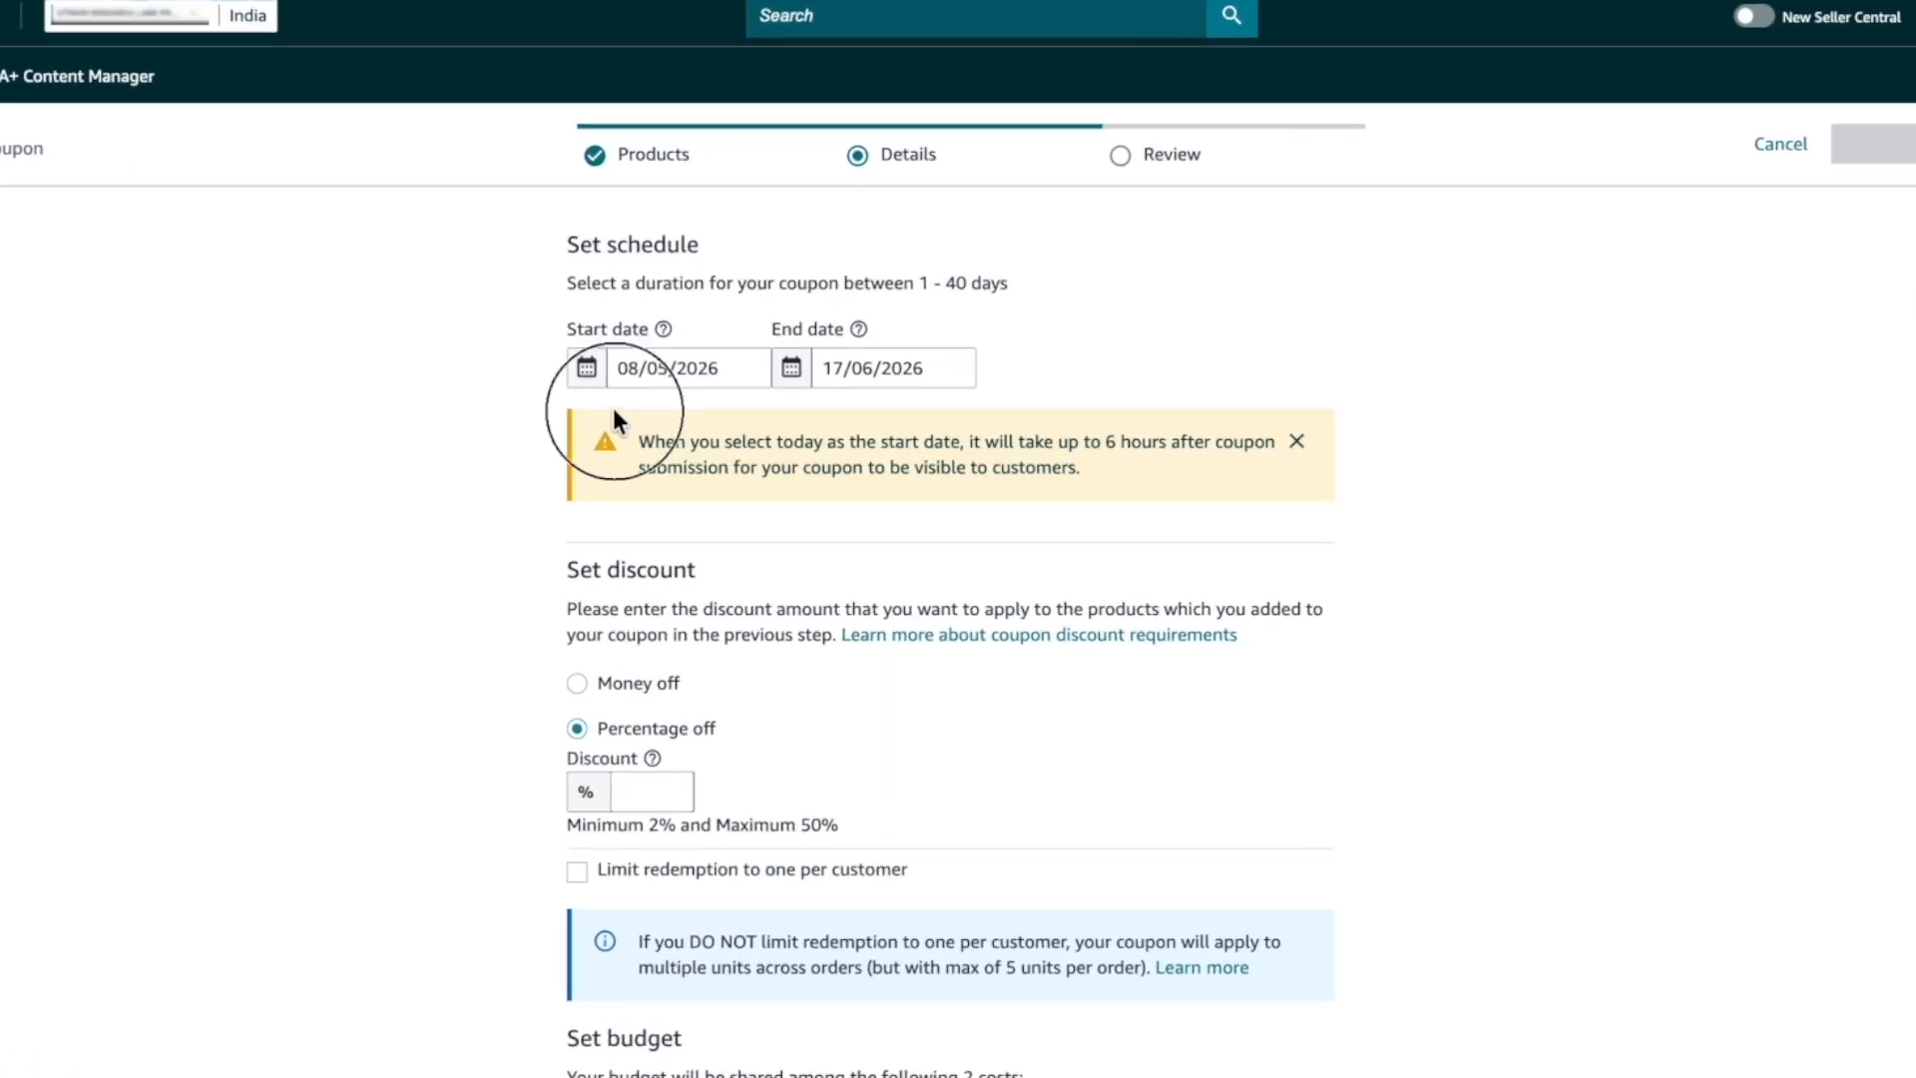
pyautogui.moveTo(613, 412)
pyautogui.mouseDown()
pyautogui.moveTo(1006, 499)
pyautogui.moveTo(1407, 511)
pyautogui.mouseUp()
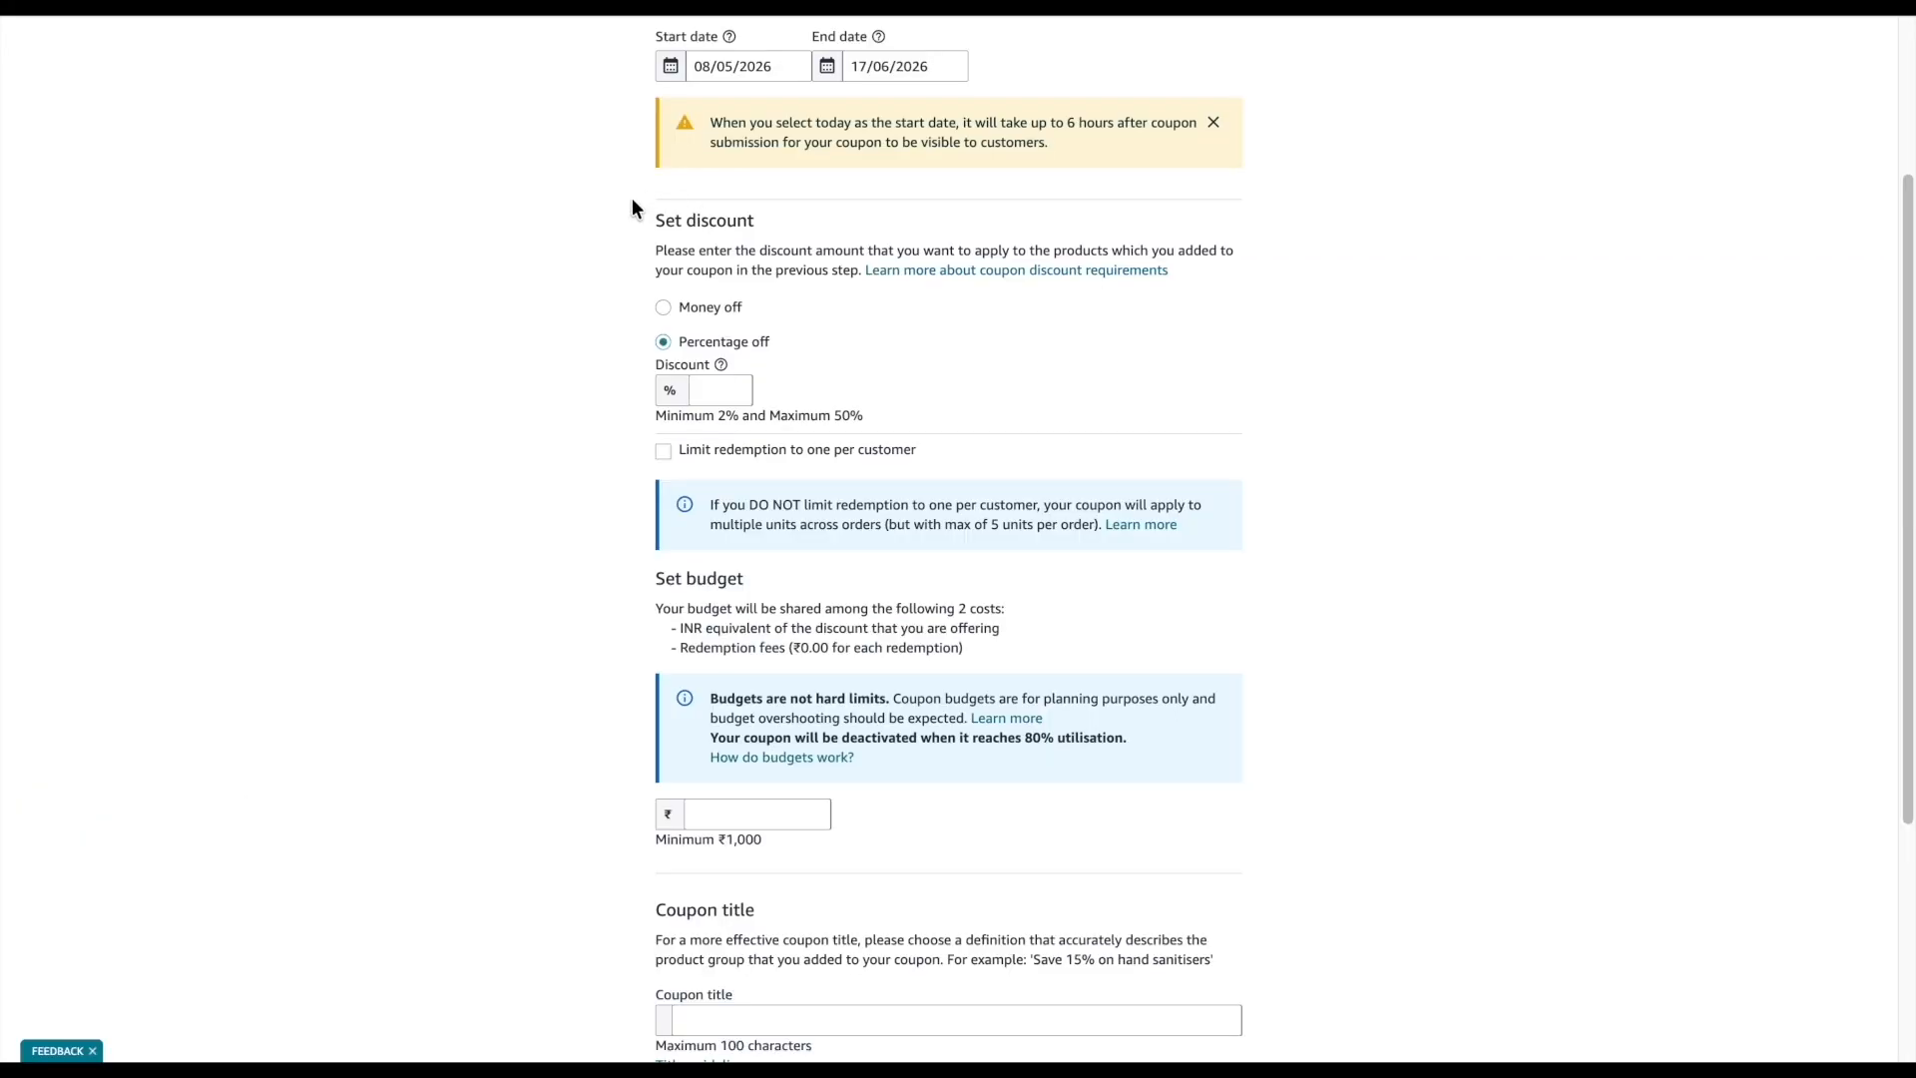
pyautogui.moveTo(621, 203); pyautogui.dragTo(827, 255)
pyautogui.moveTo(628, 290); pyautogui.dragTo(798, 320)
pyautogui.moveTo(613, 323); pyautogui.dragTo(828, 372)
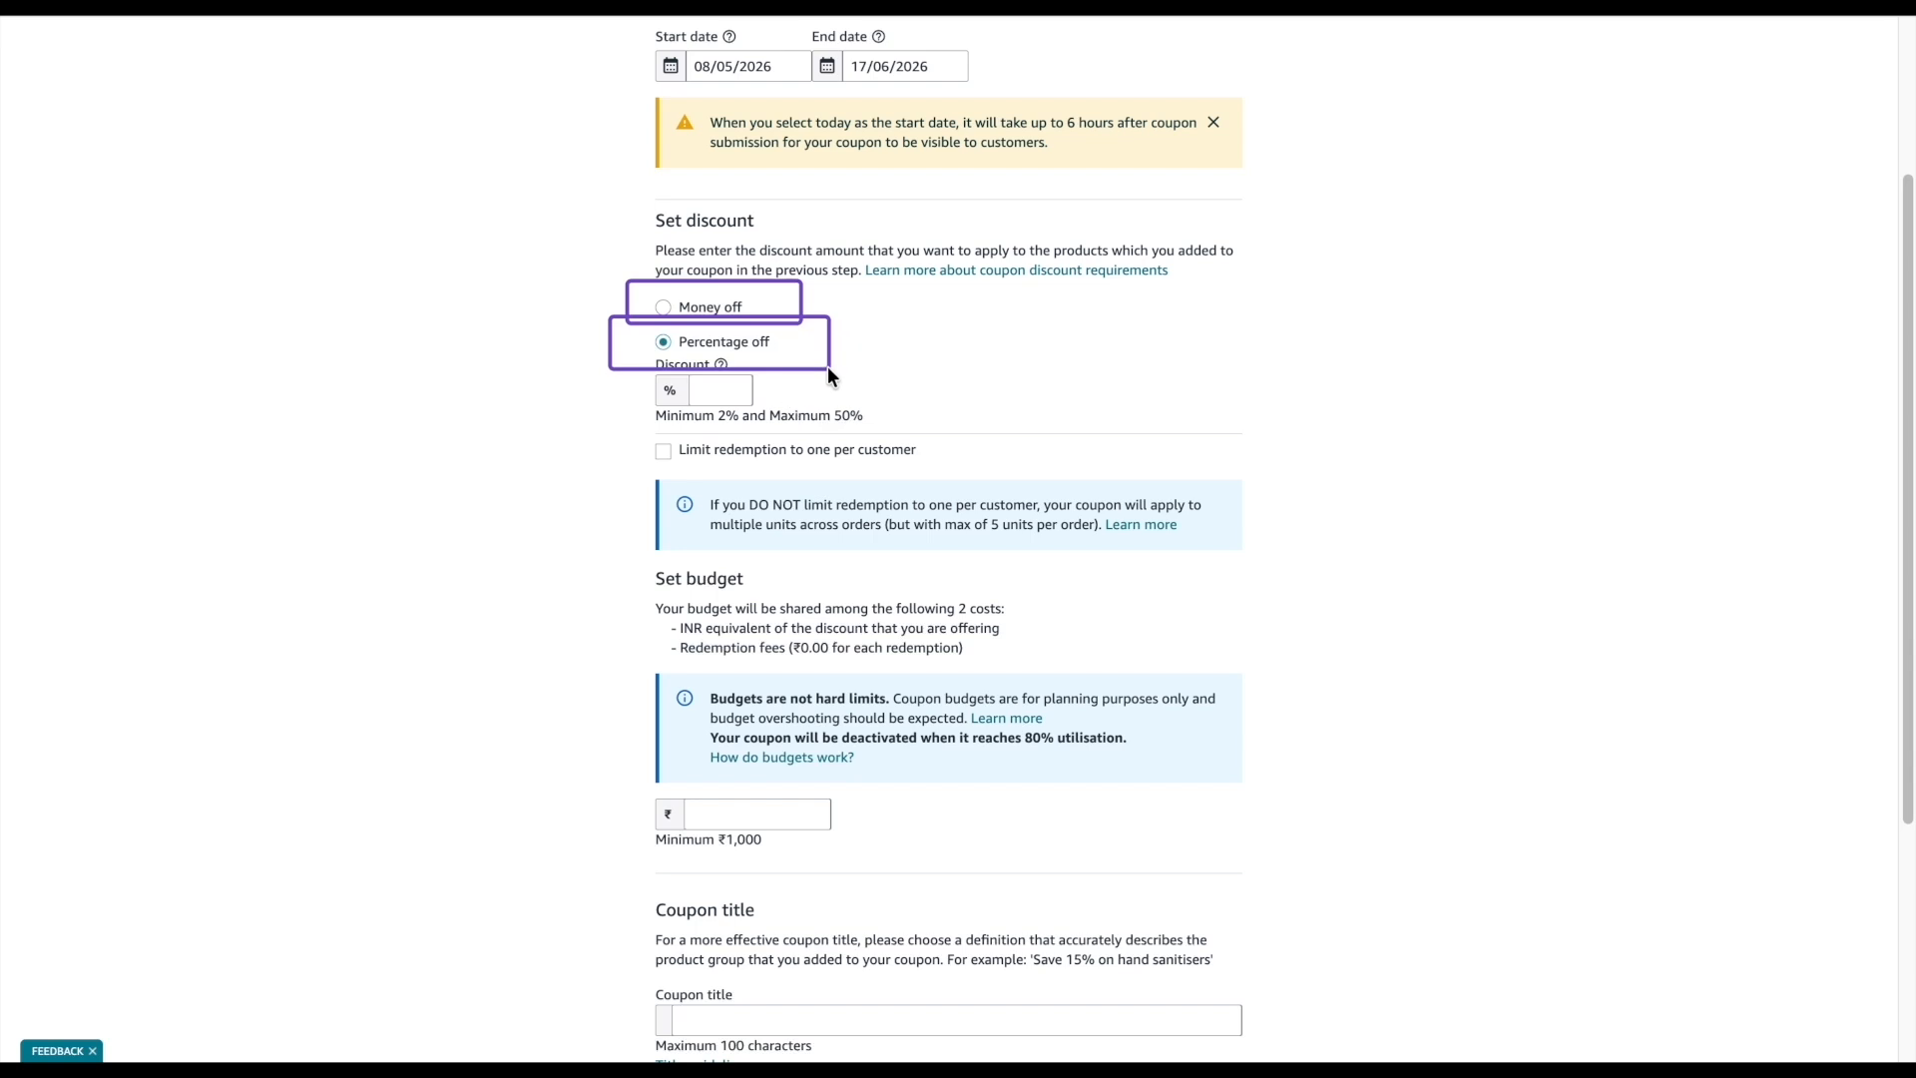
pyautogui.moveTo(627, 274); pyautogui.dragTo(710, 311)
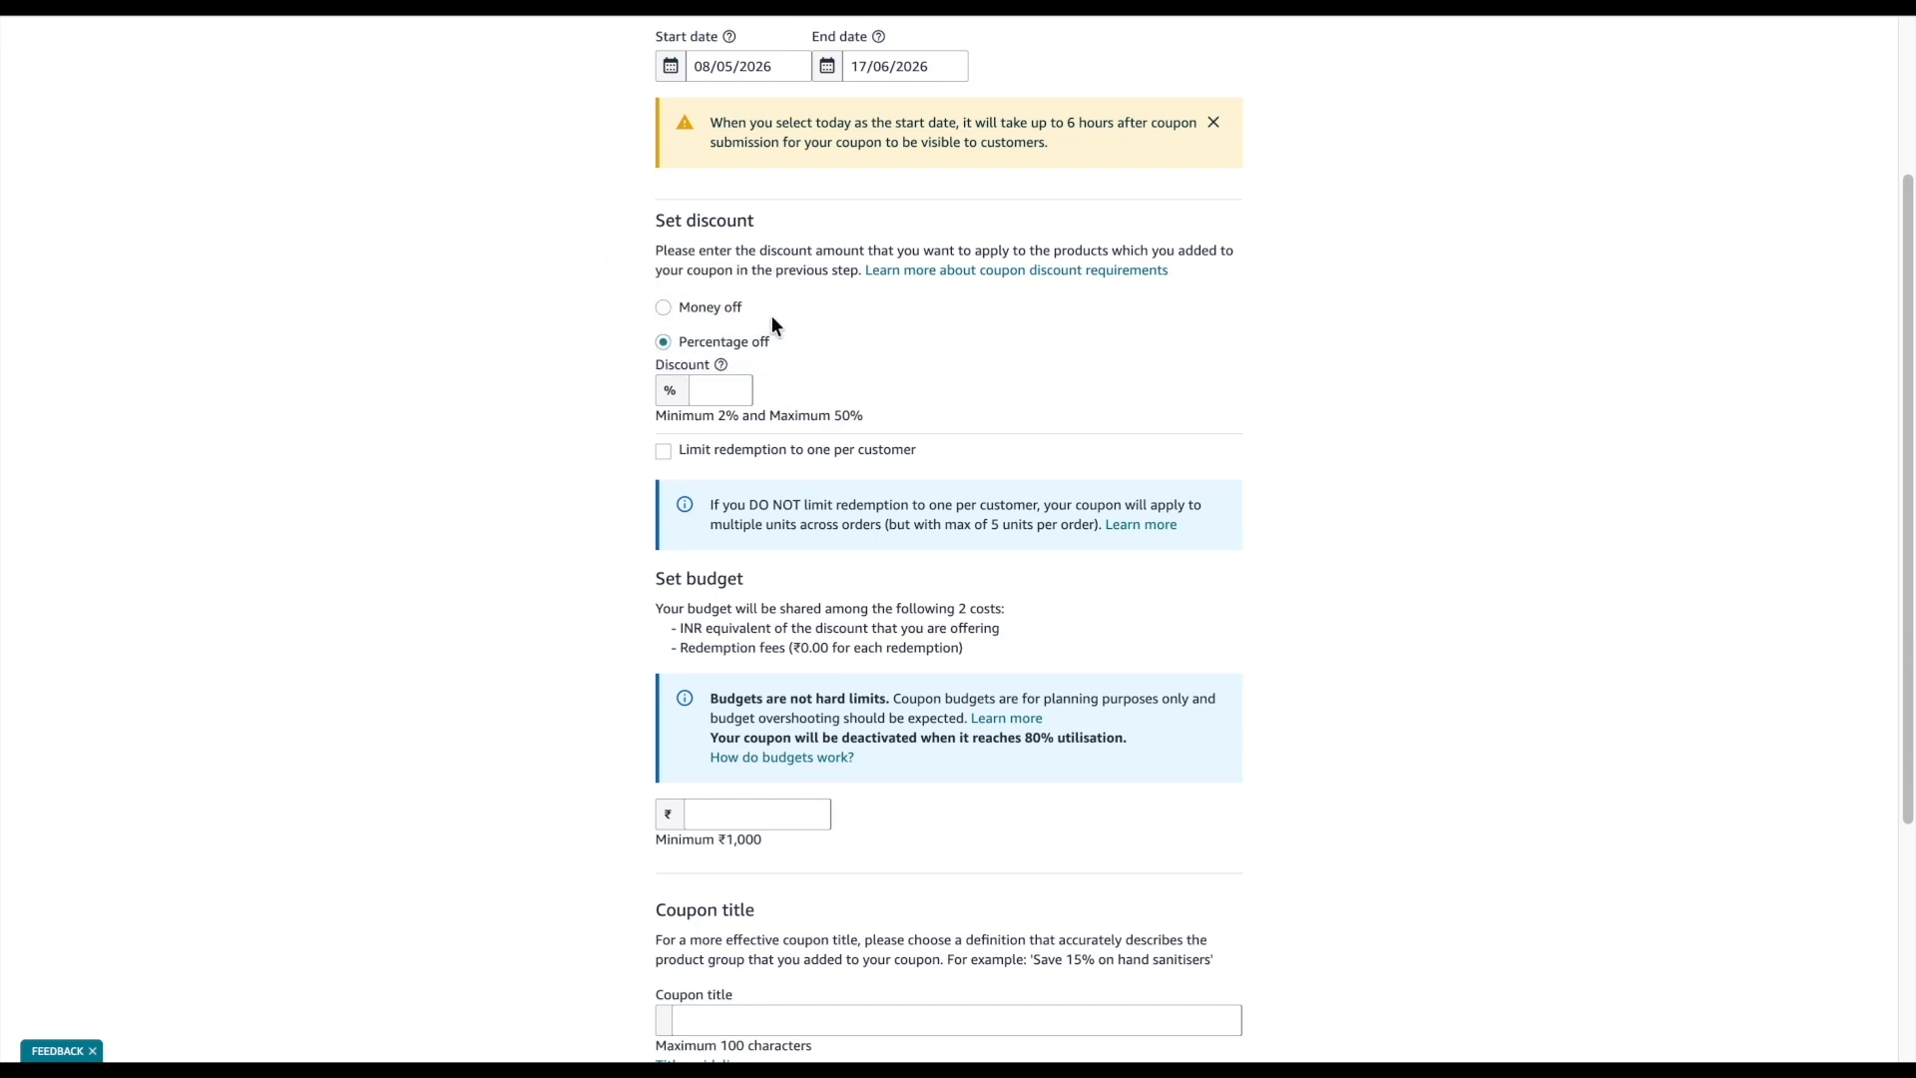
# Set the discount to 2 percent off and limit redemption to one per customer.
pyautogui.click(663, 307)
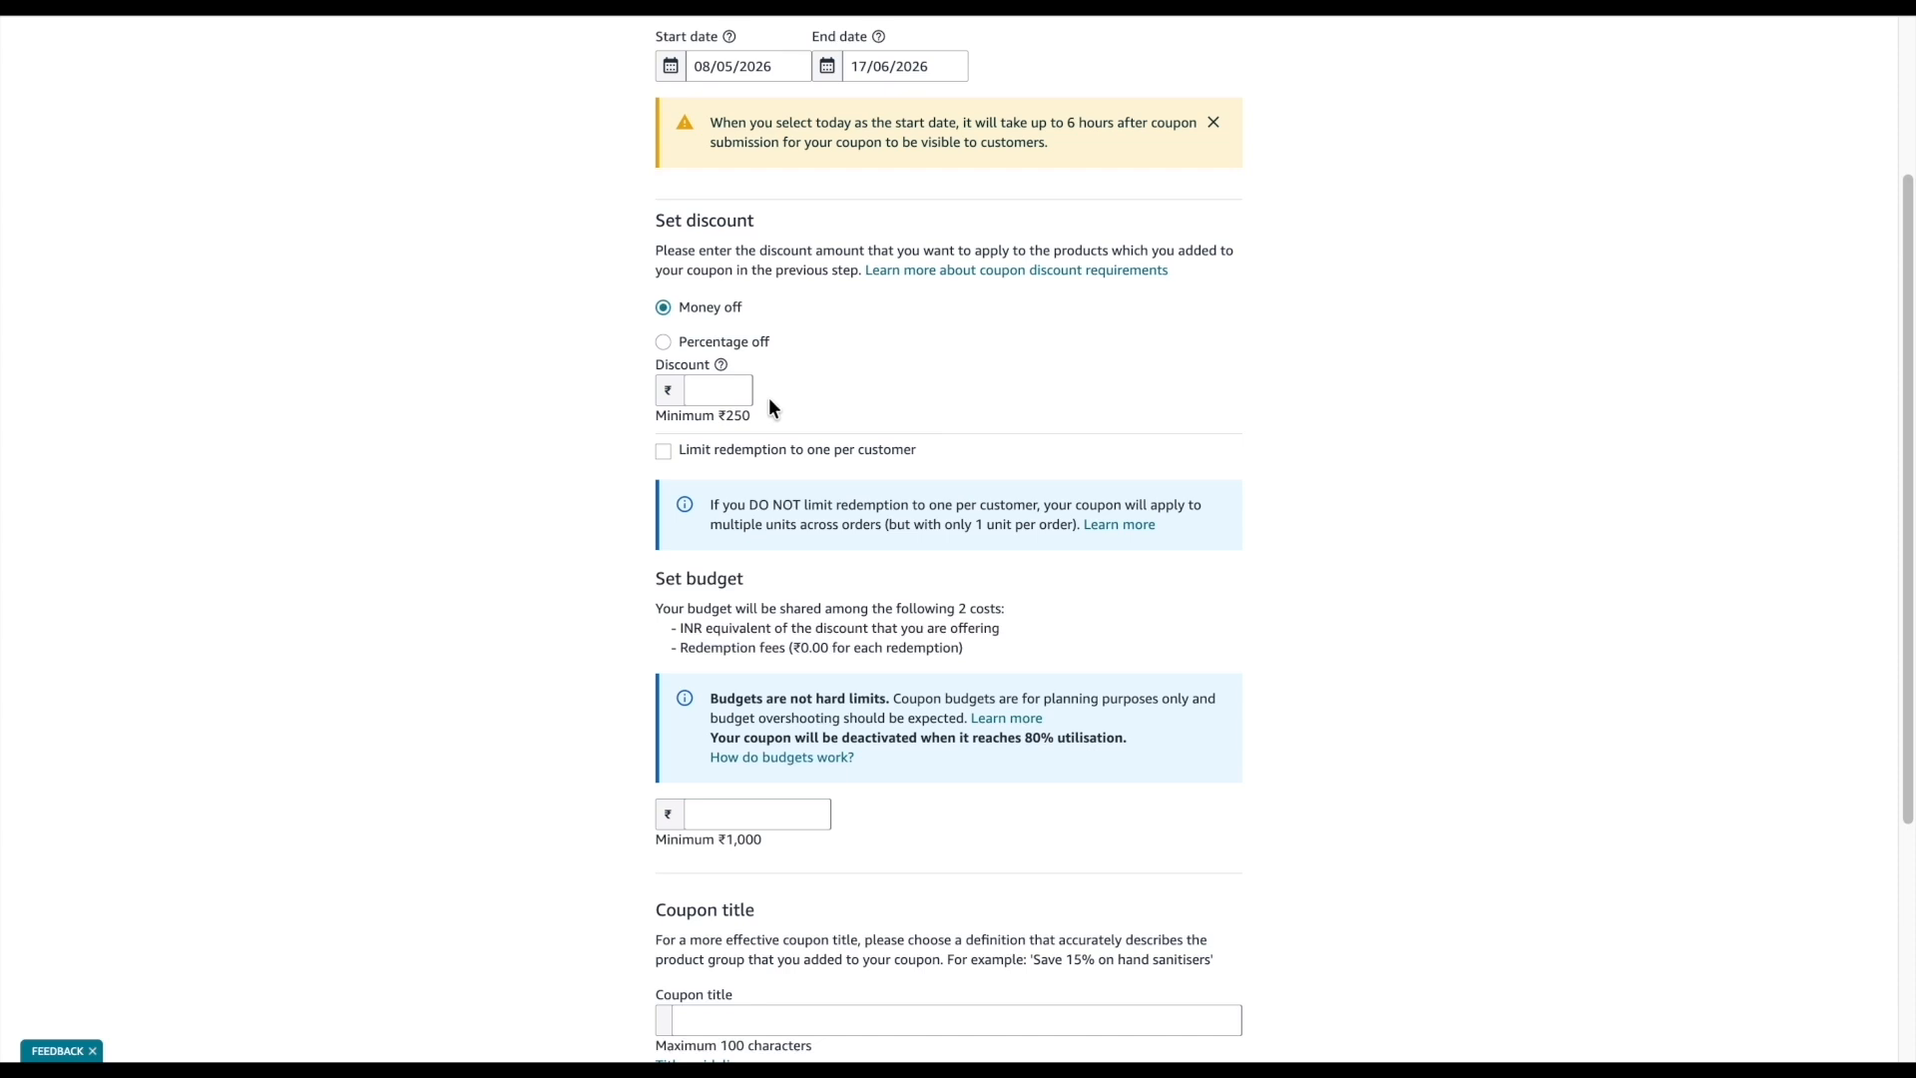
pyautogui.click(664, 344)
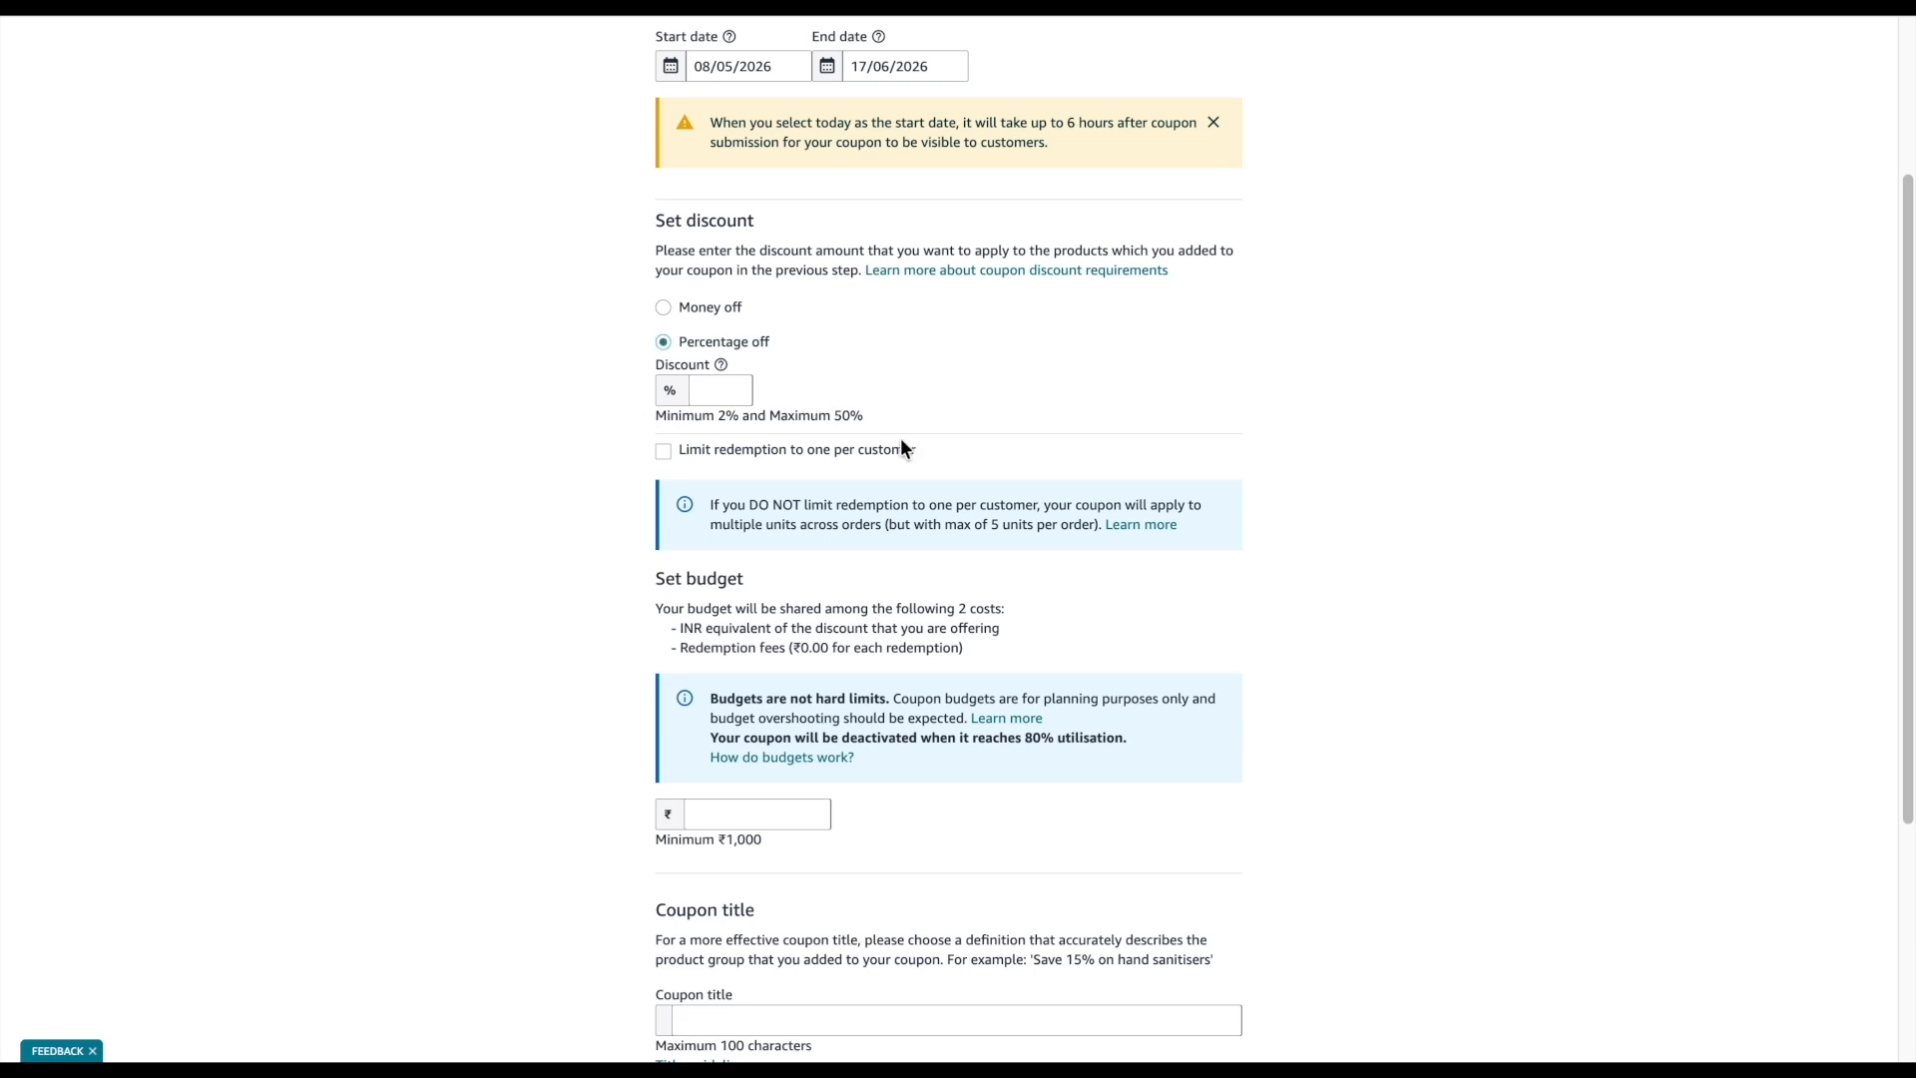
pyautogui.click(711, 389)
pyautogui.write('2')
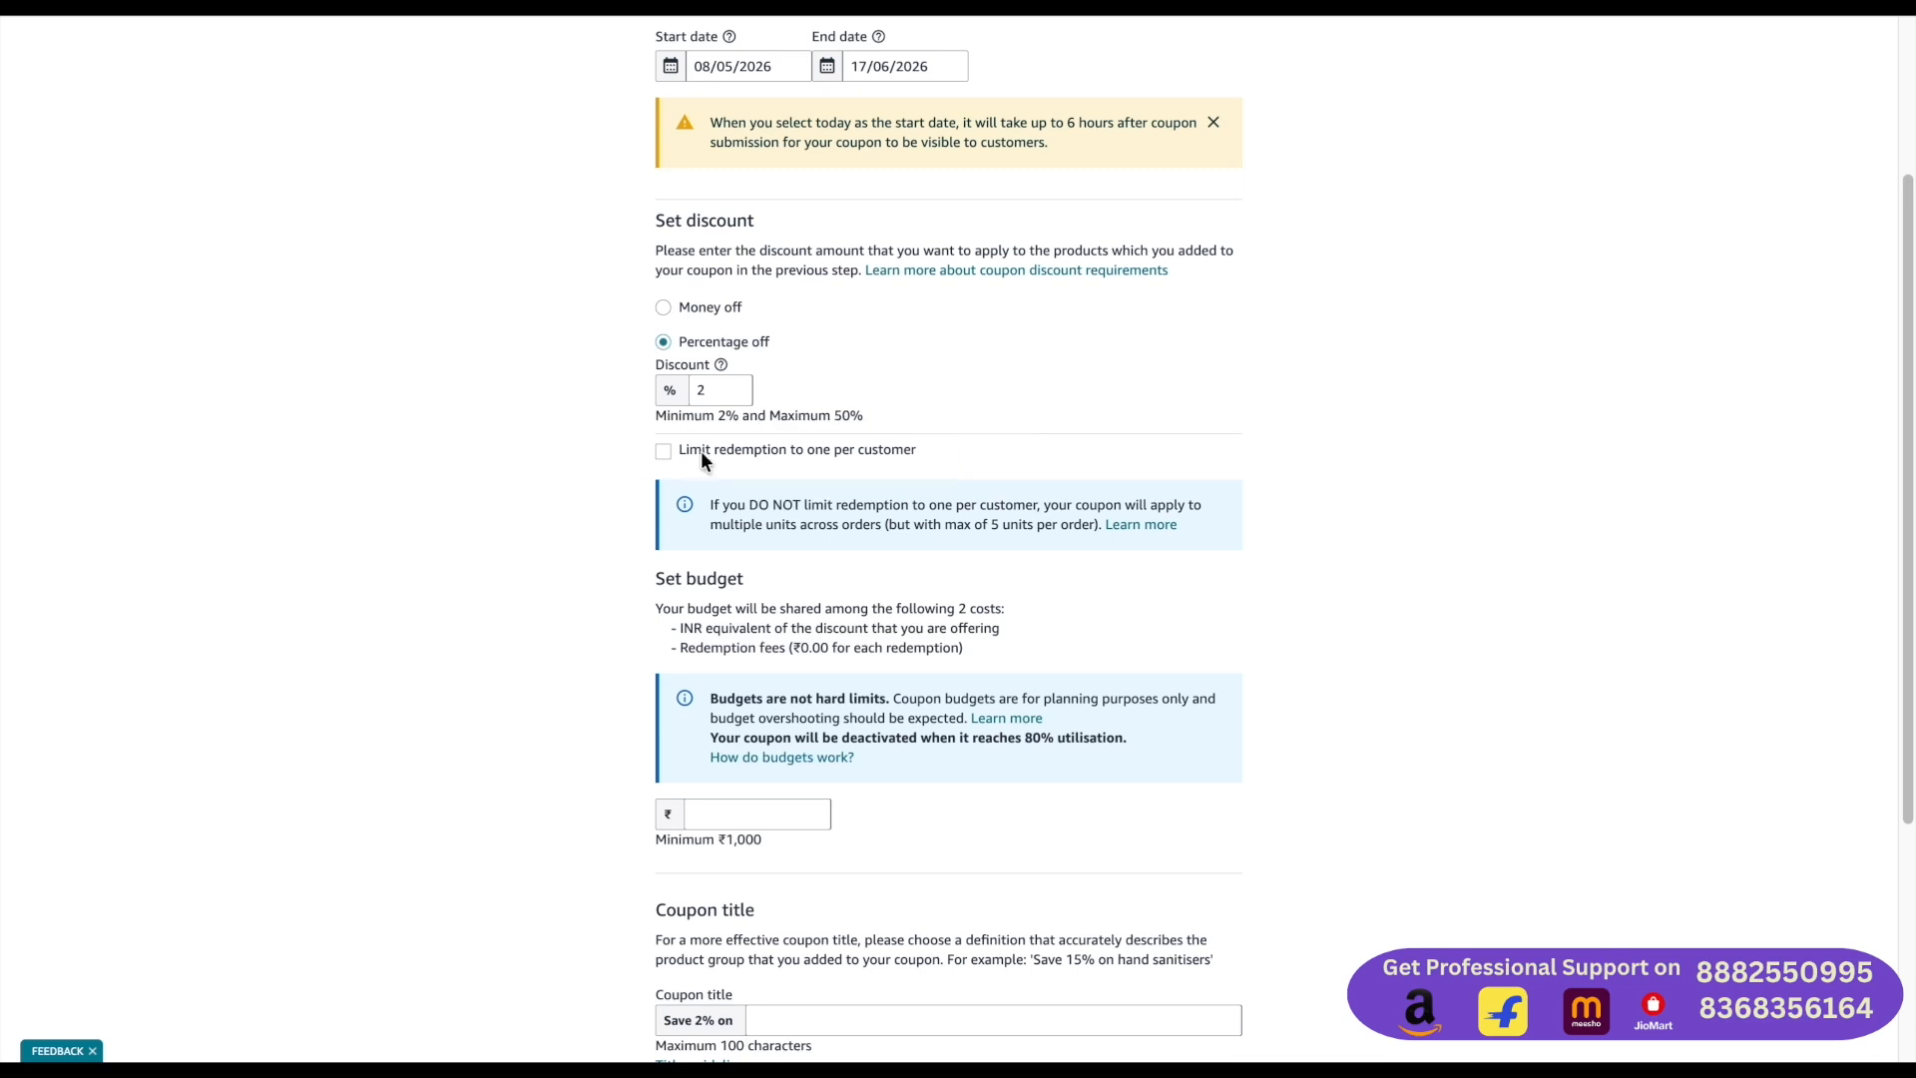
pyautogui.click(664, 452)
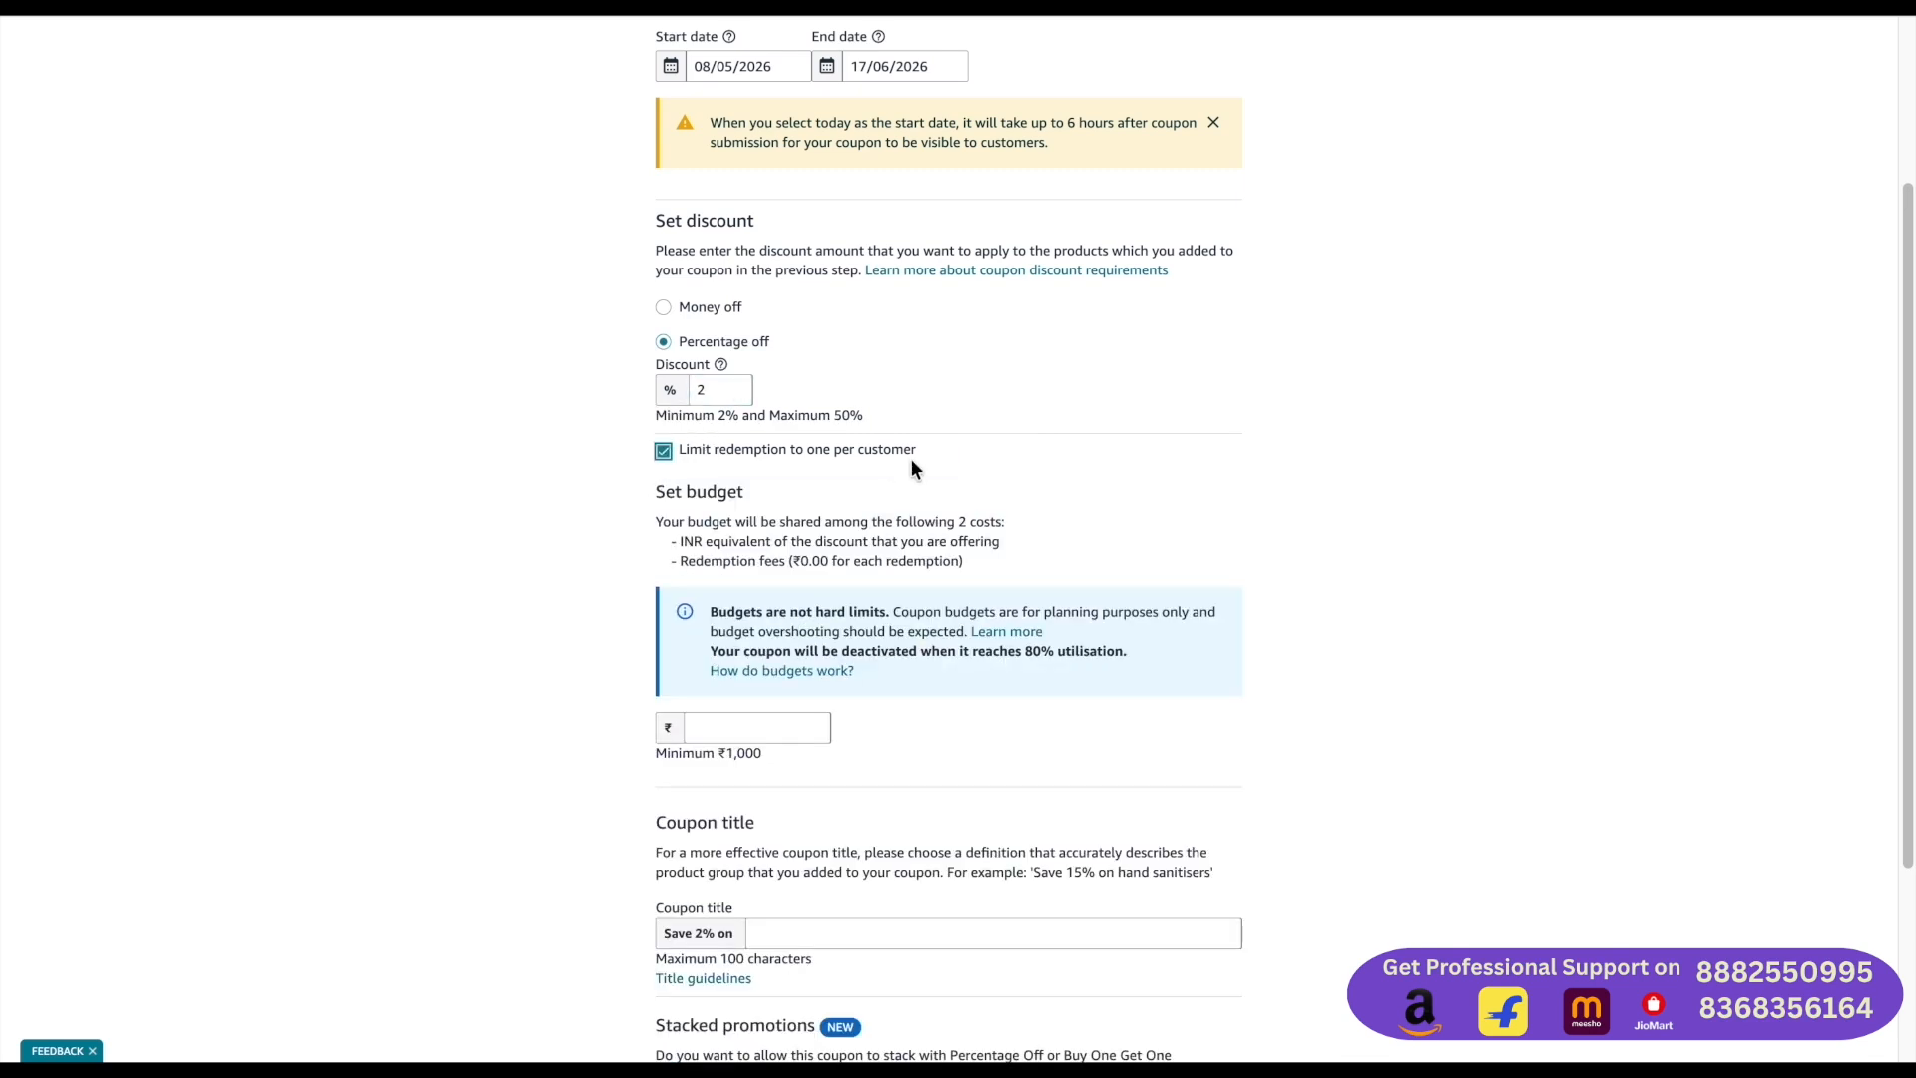
# Set the coupon budget to ₹50000 and complete the coupon title with "remote".
pyautogui.scroll(-3, 619, 431)
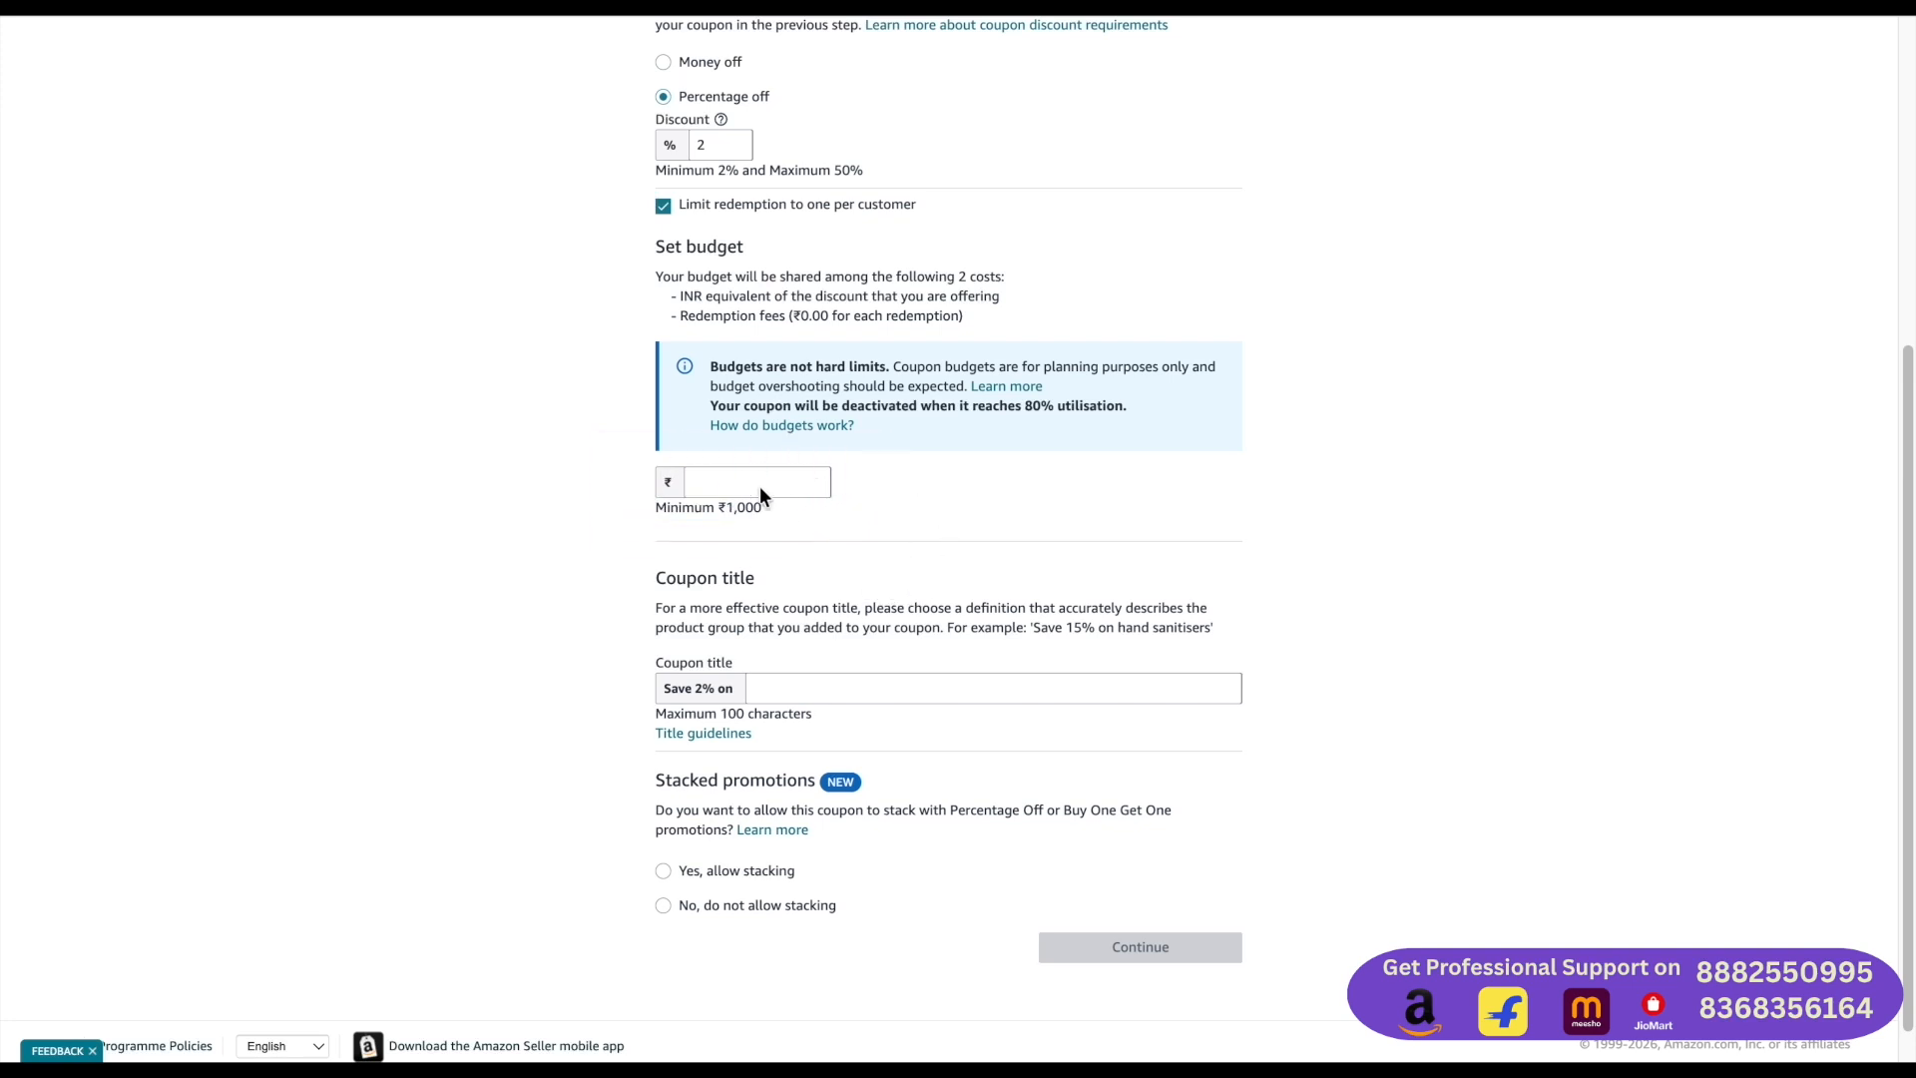
pyautogui.click(726, 482)
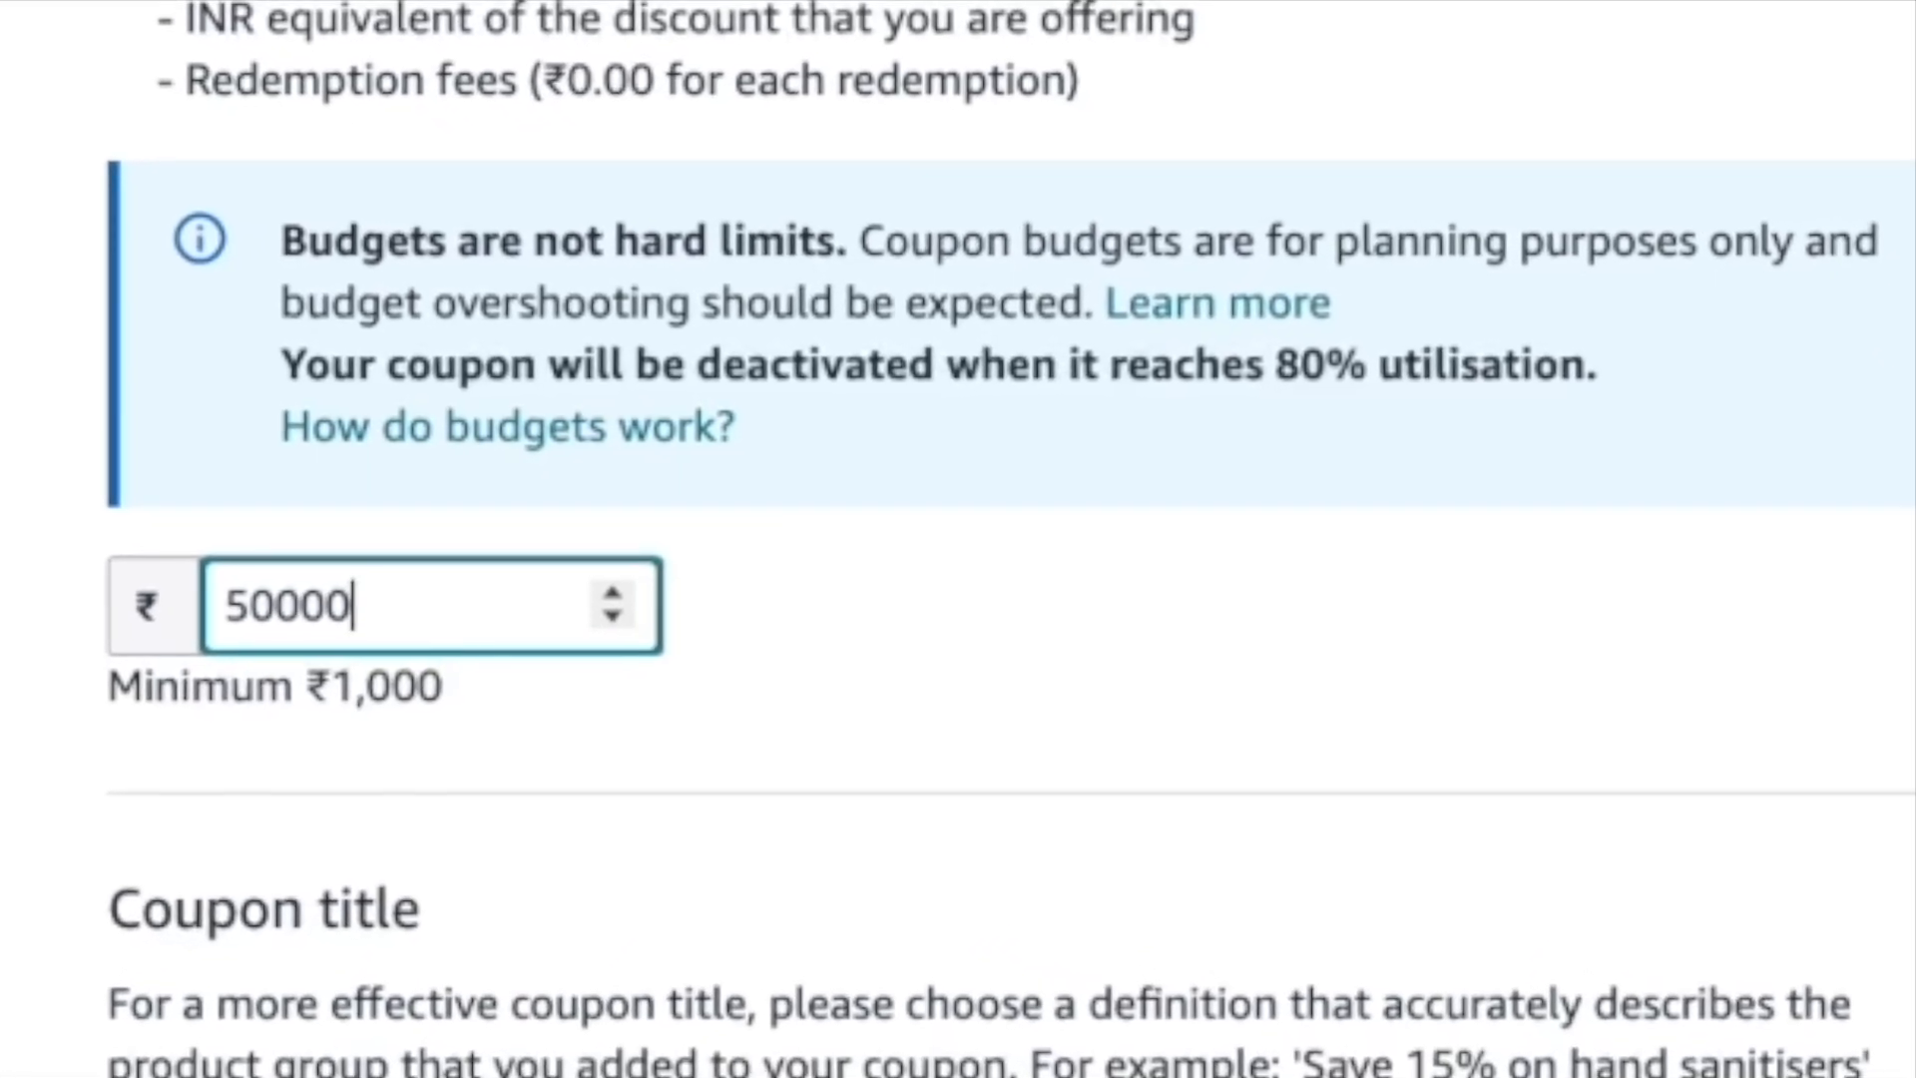
pyautogui.scroll(-1, 780, 517)
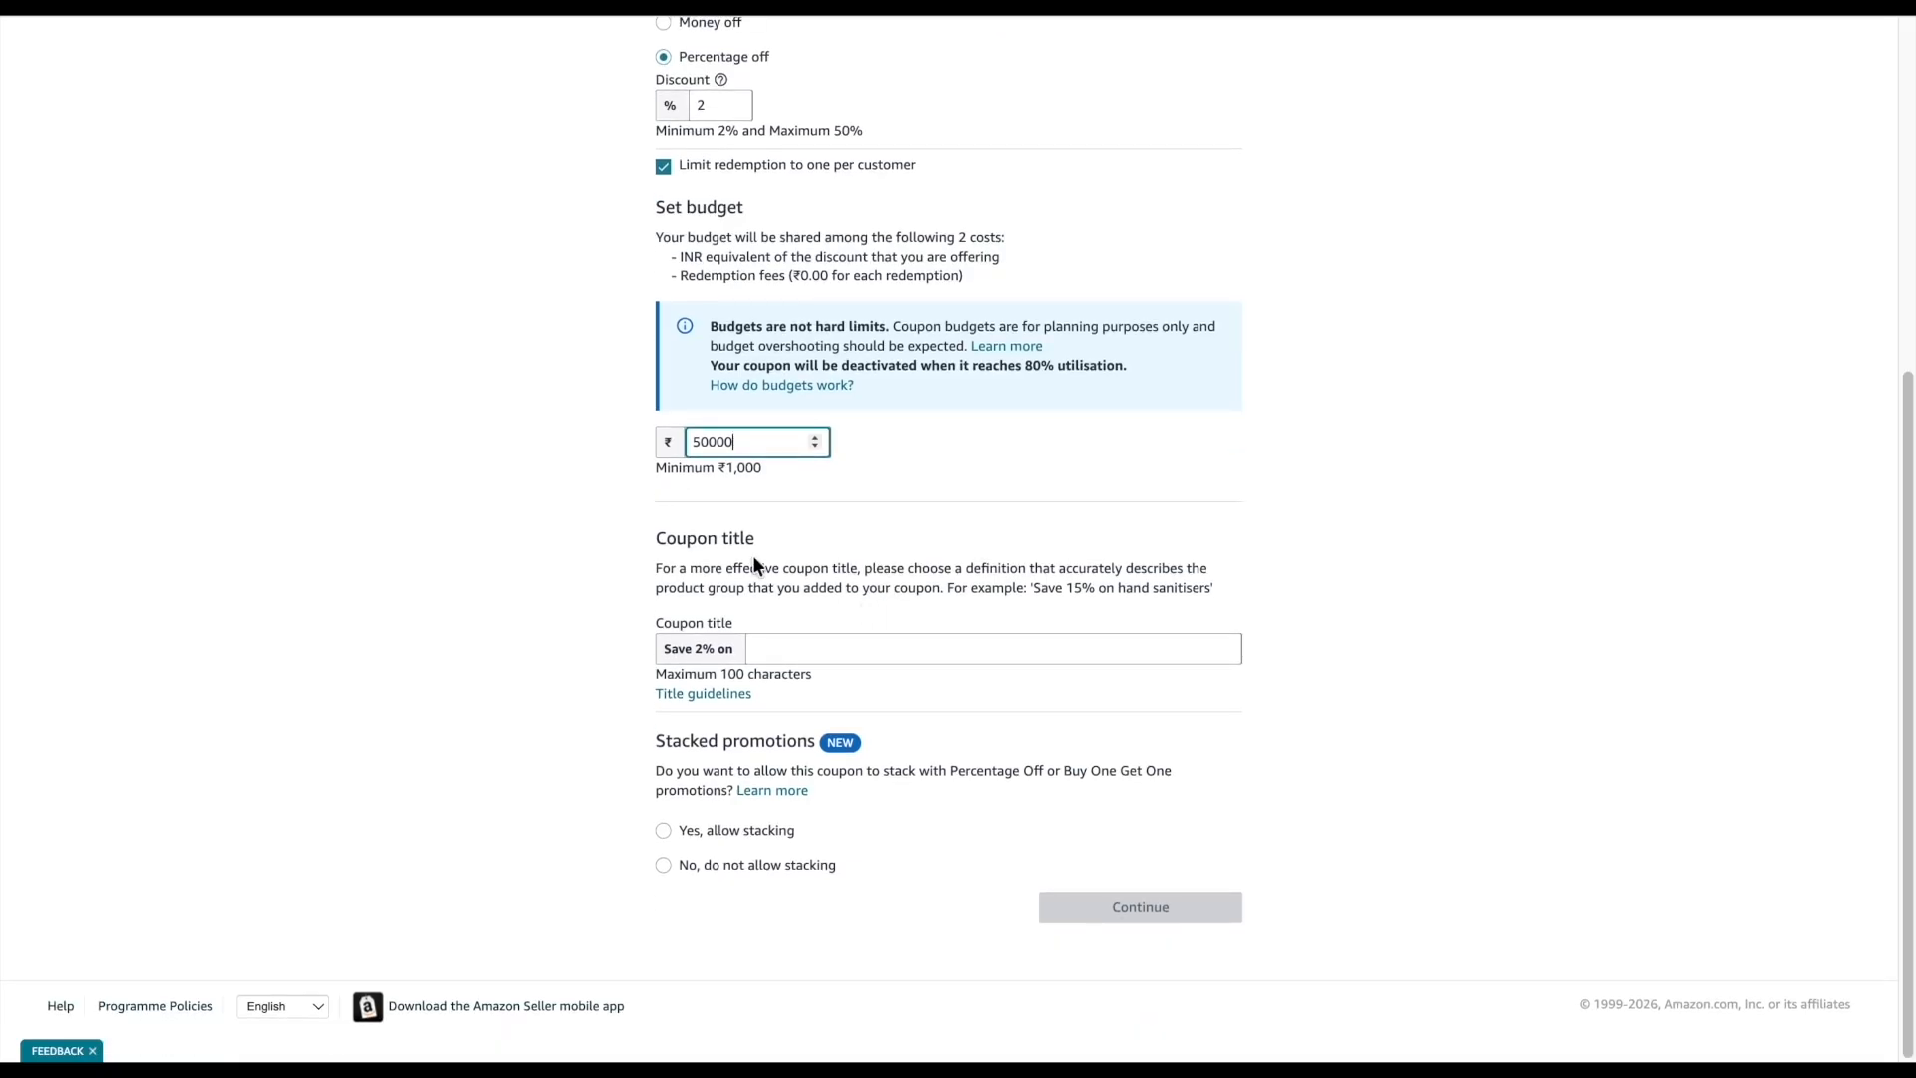
pyautogui.click(767, 651)
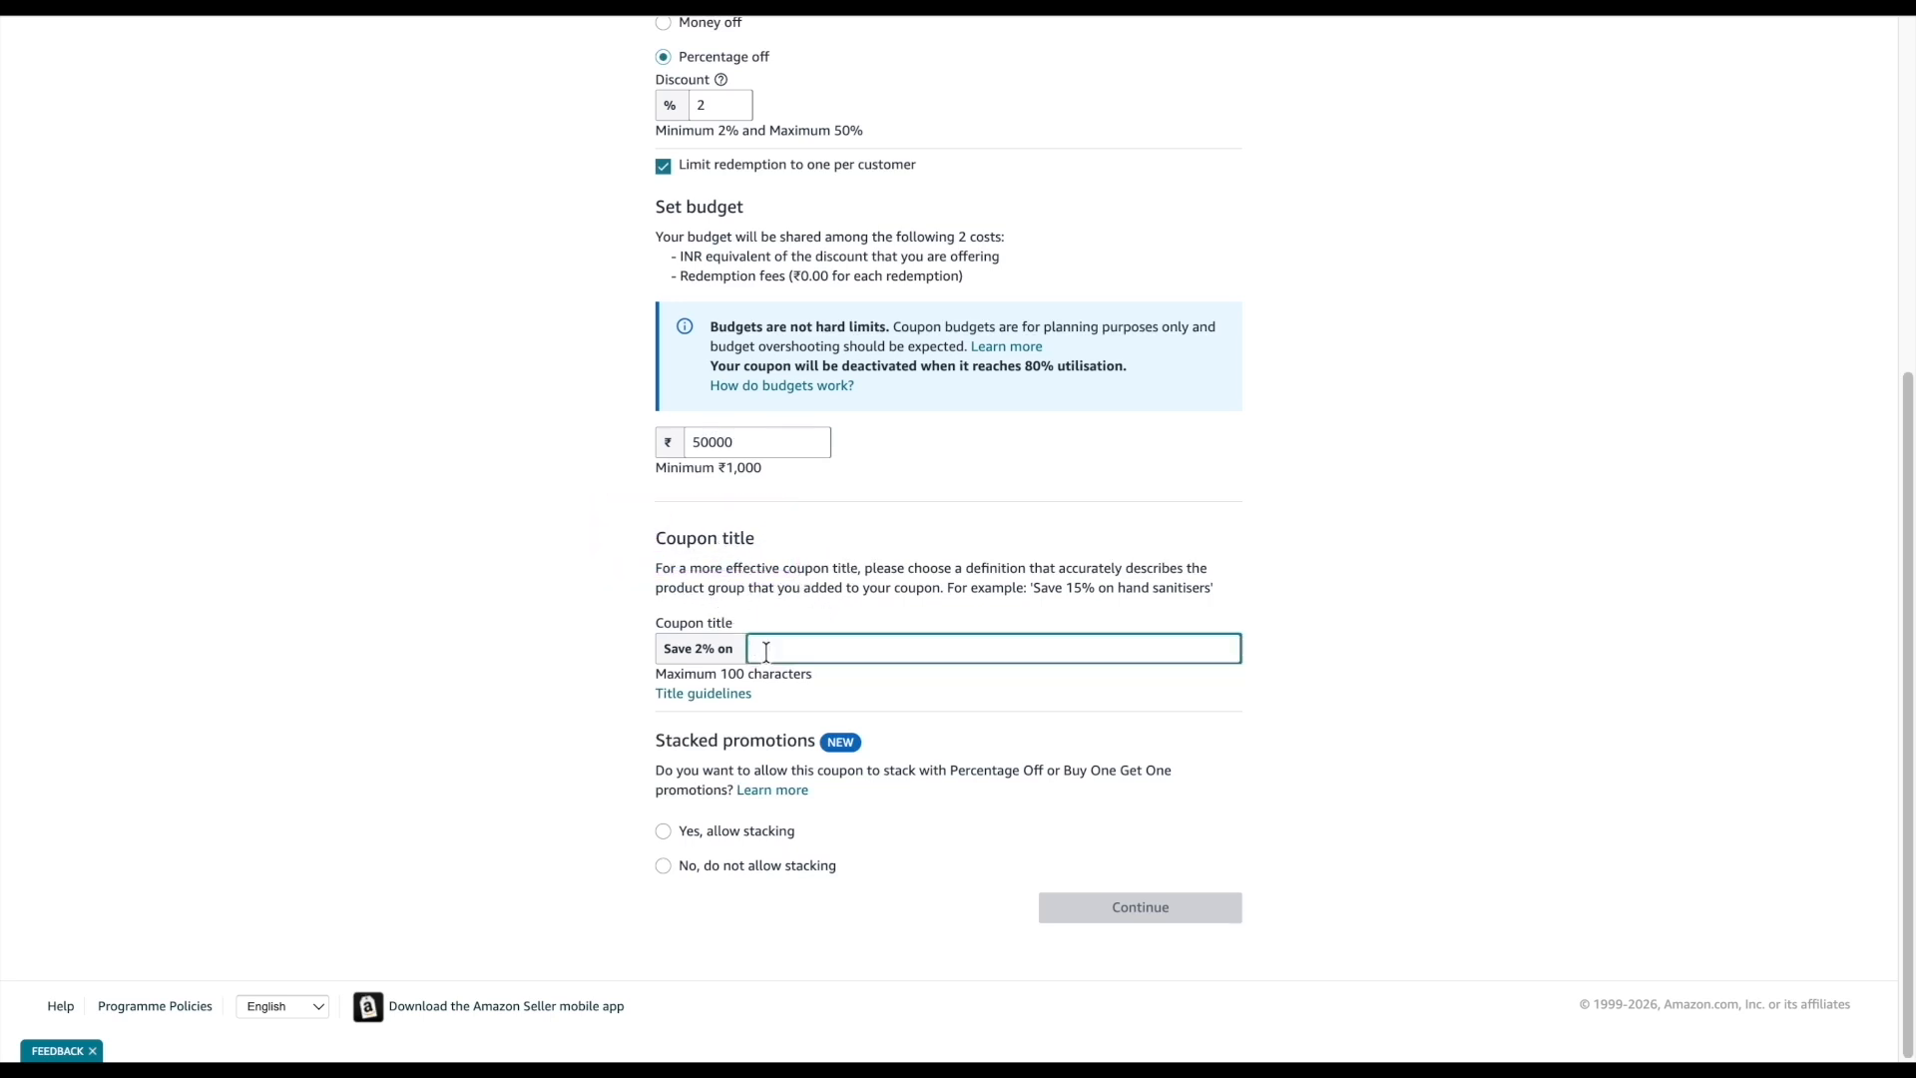
pyautogui.click(892, 768)
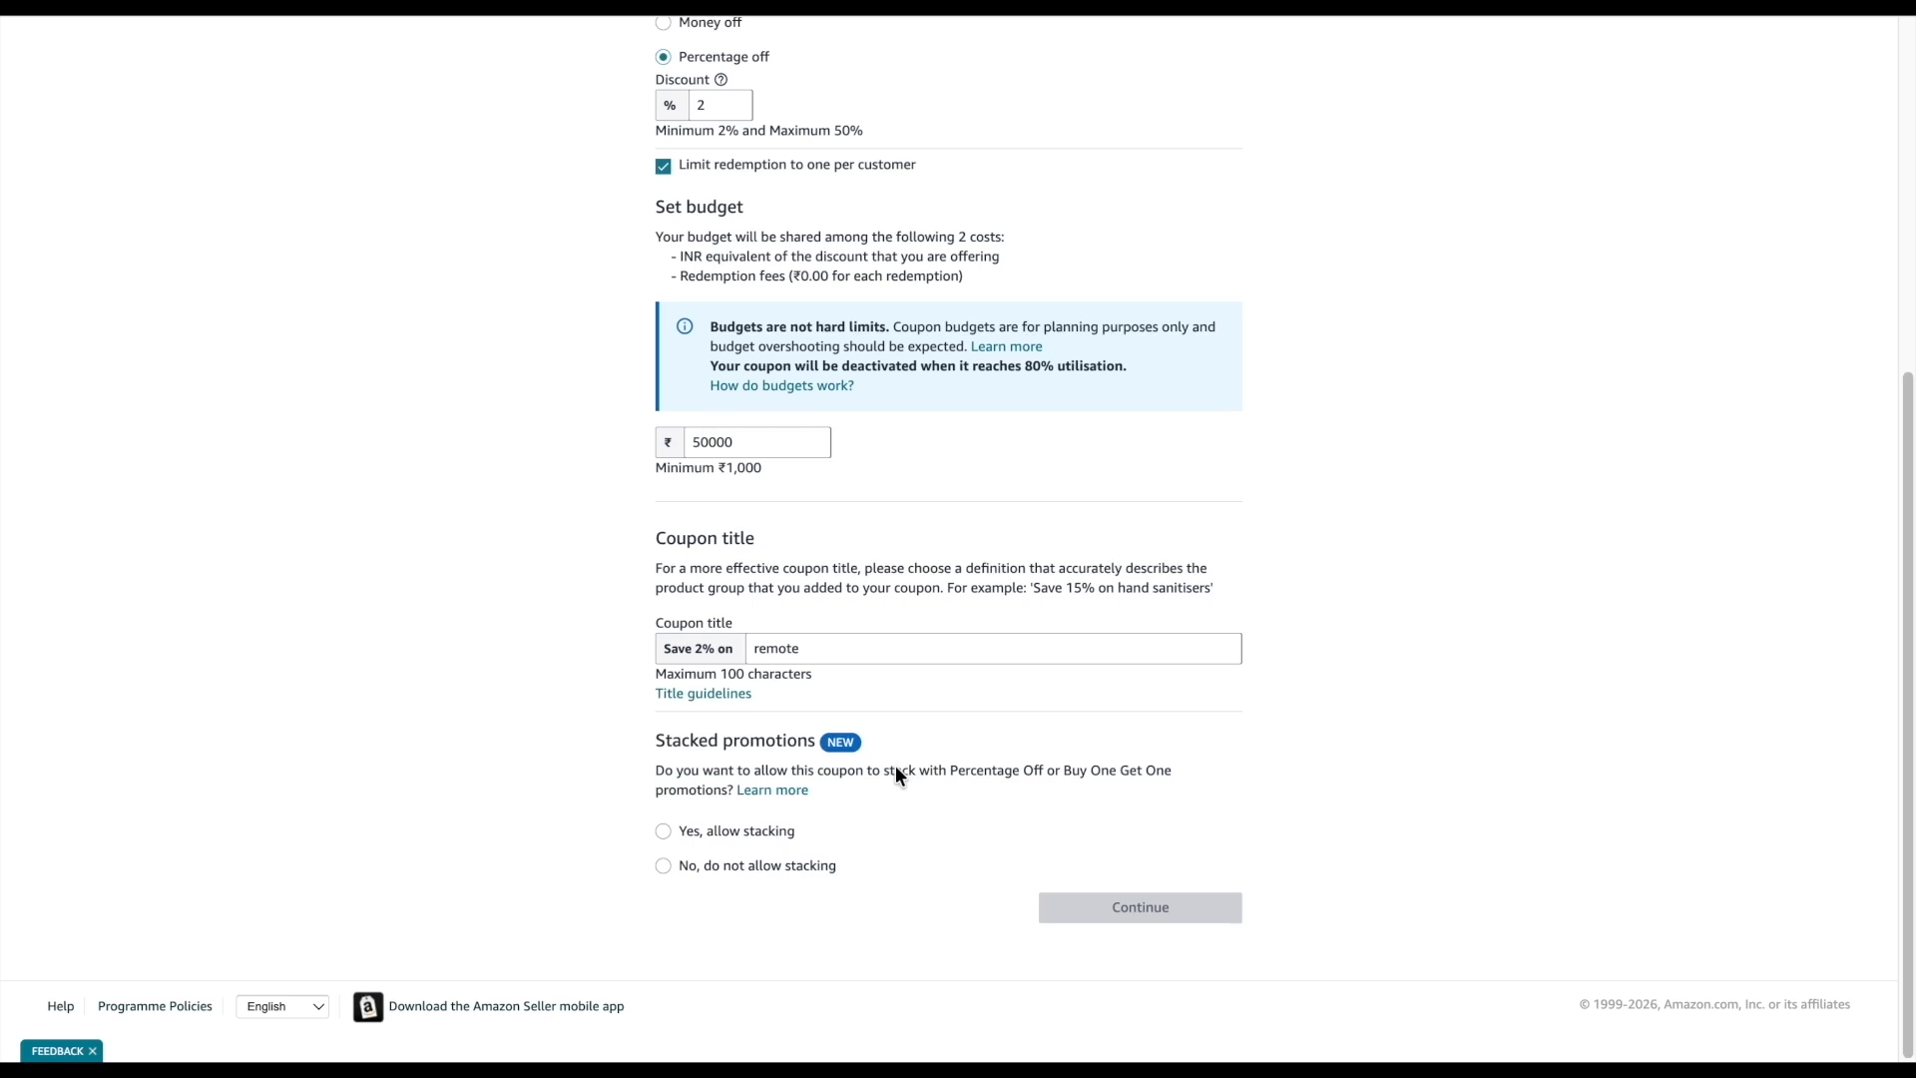
# Do not allow stacking with other promotions and submit the coupon from its review page.
pyautogui.click(662, 865)
pyautogui.click(1148, 908)
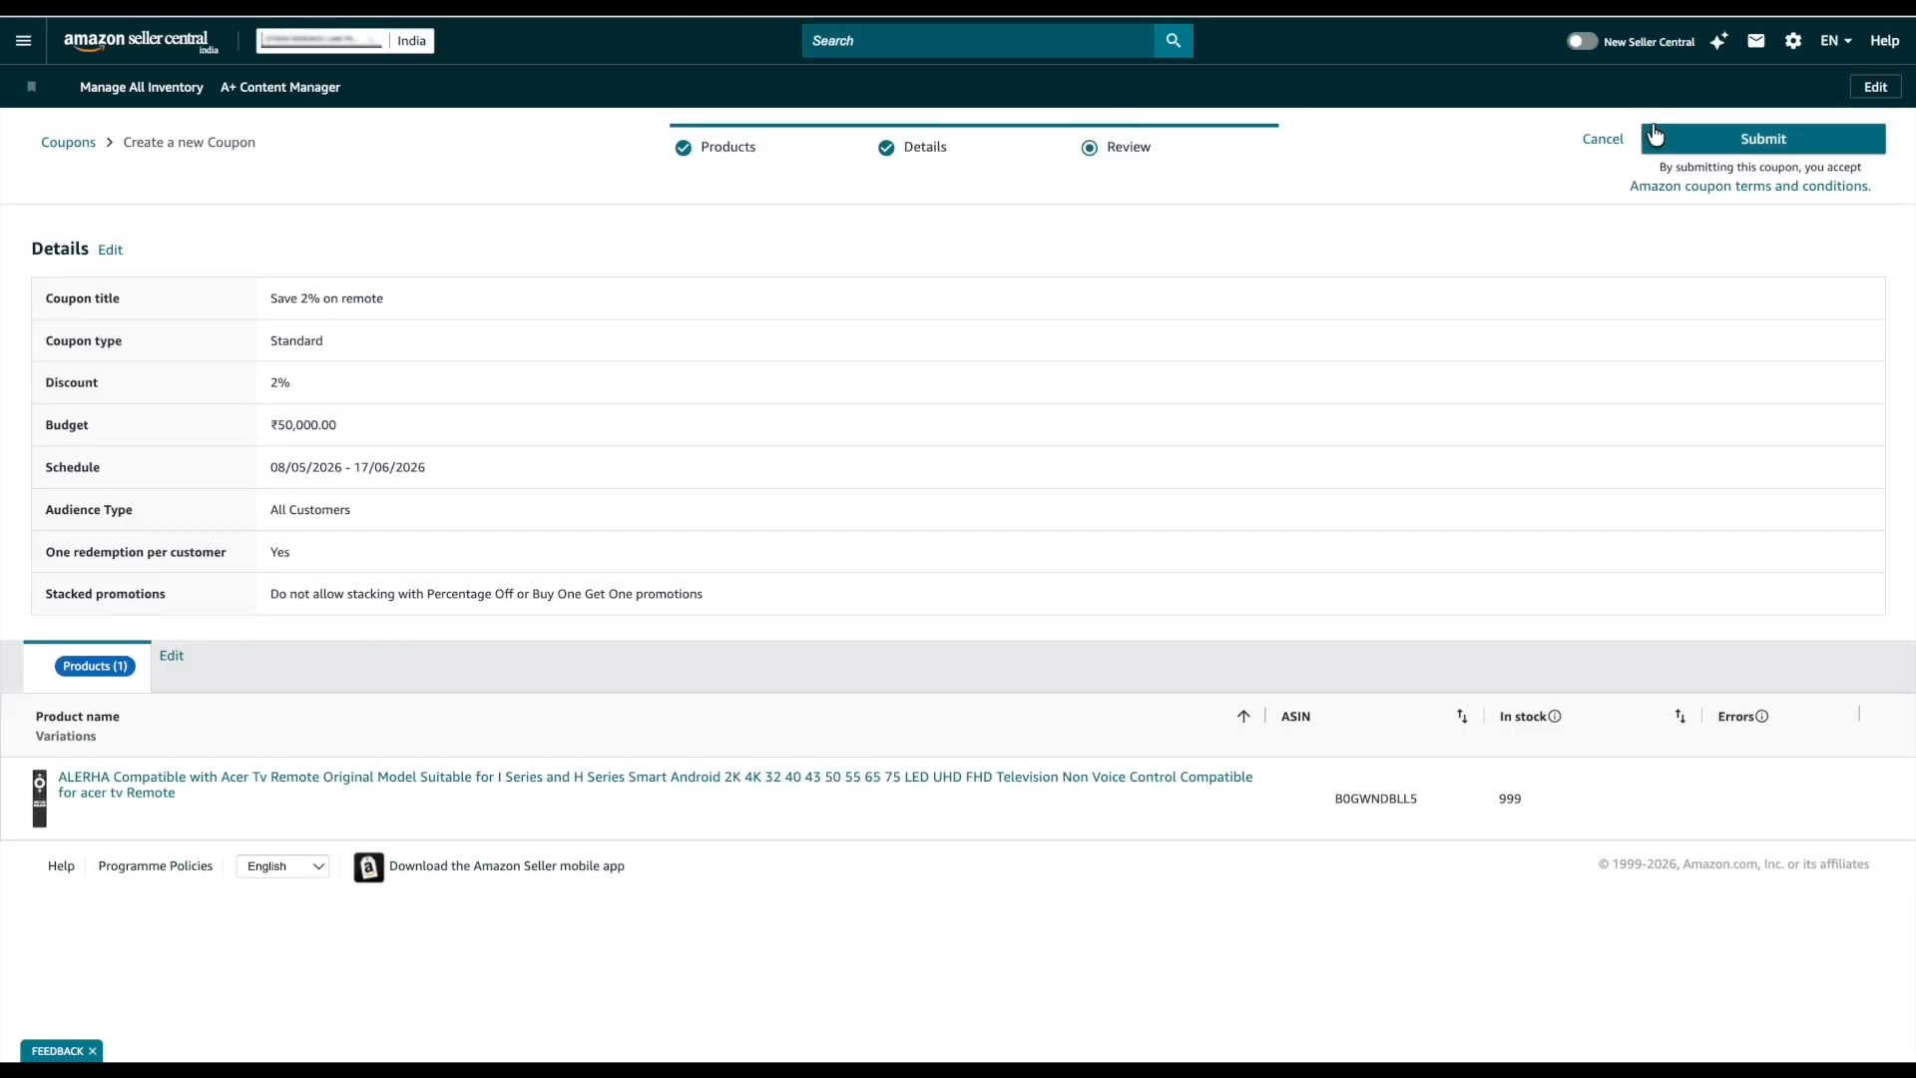
pyautogui.click(1786, 147)
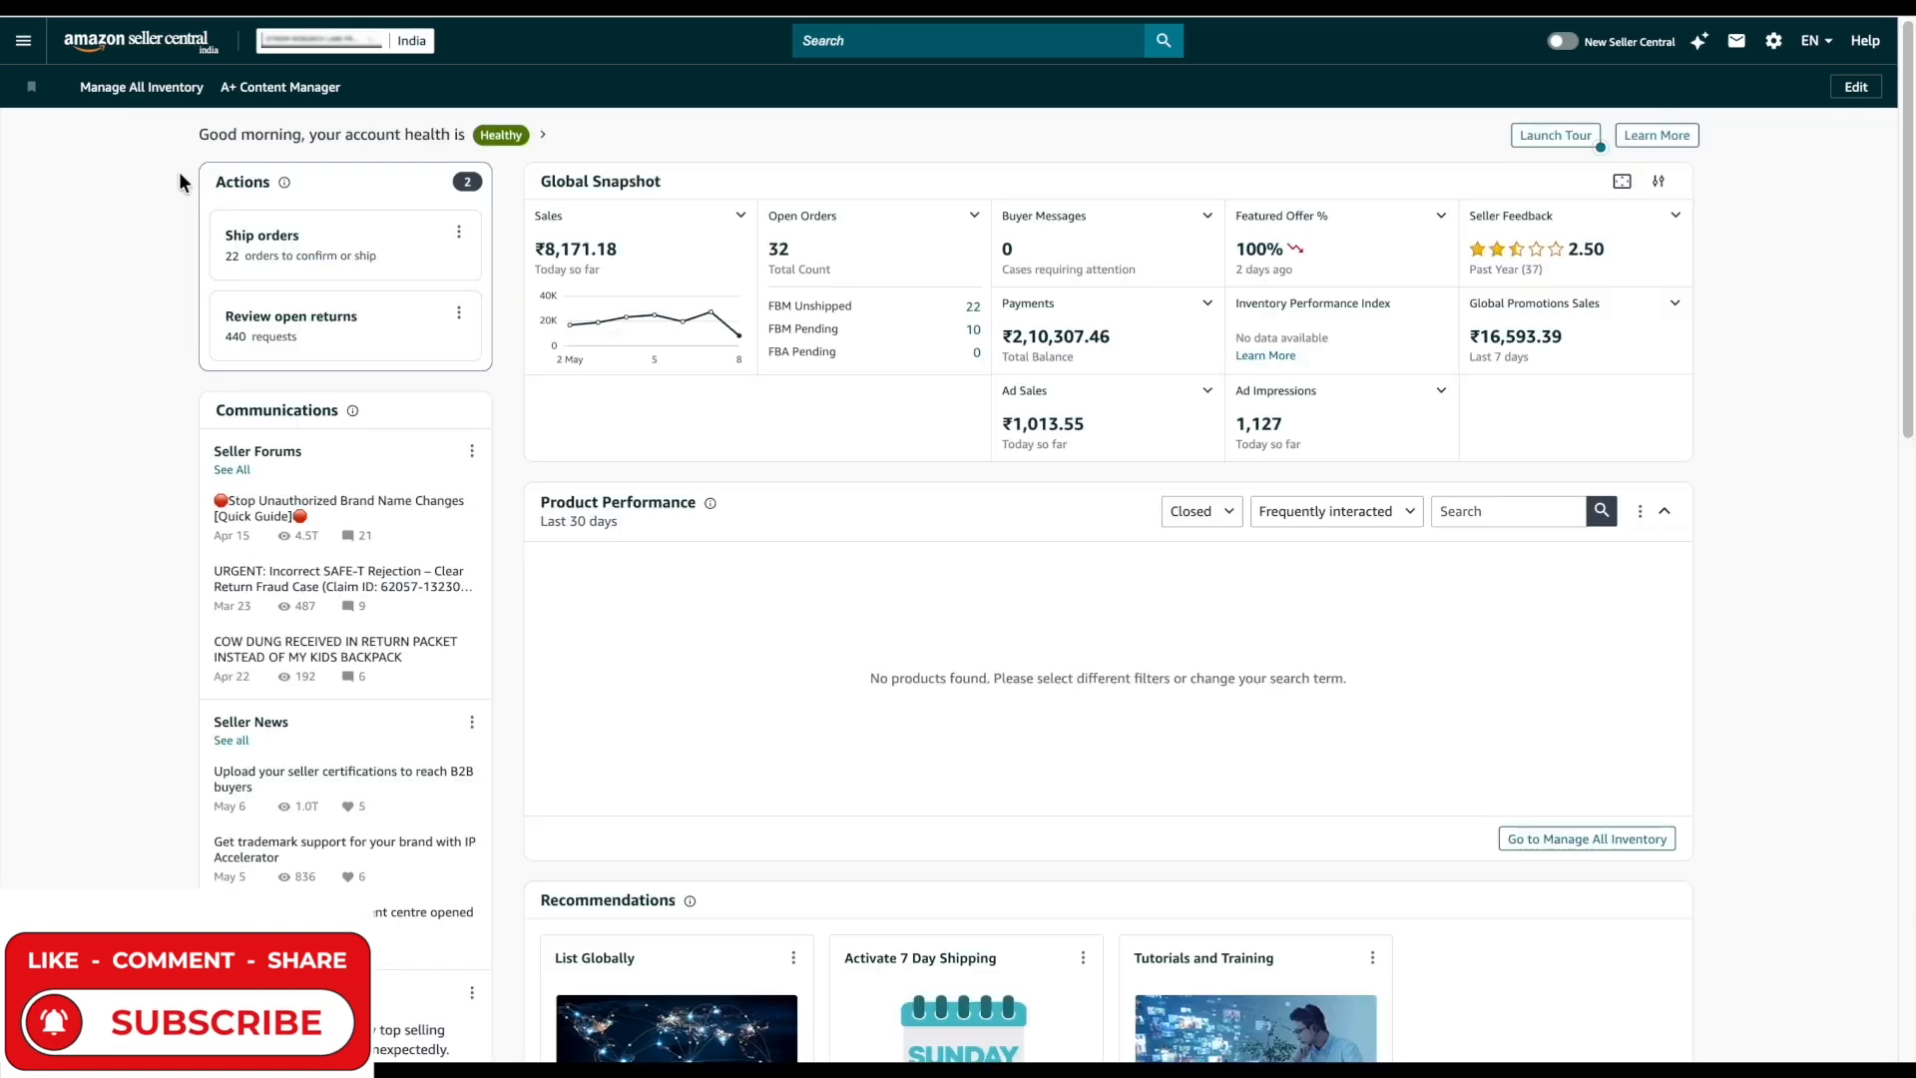
# Download the template file for creating coupons in bulk from the Coupons page and open it in Excel.
pyautogui.click(24, 47)
pyautogui.moveTo(104, 282)
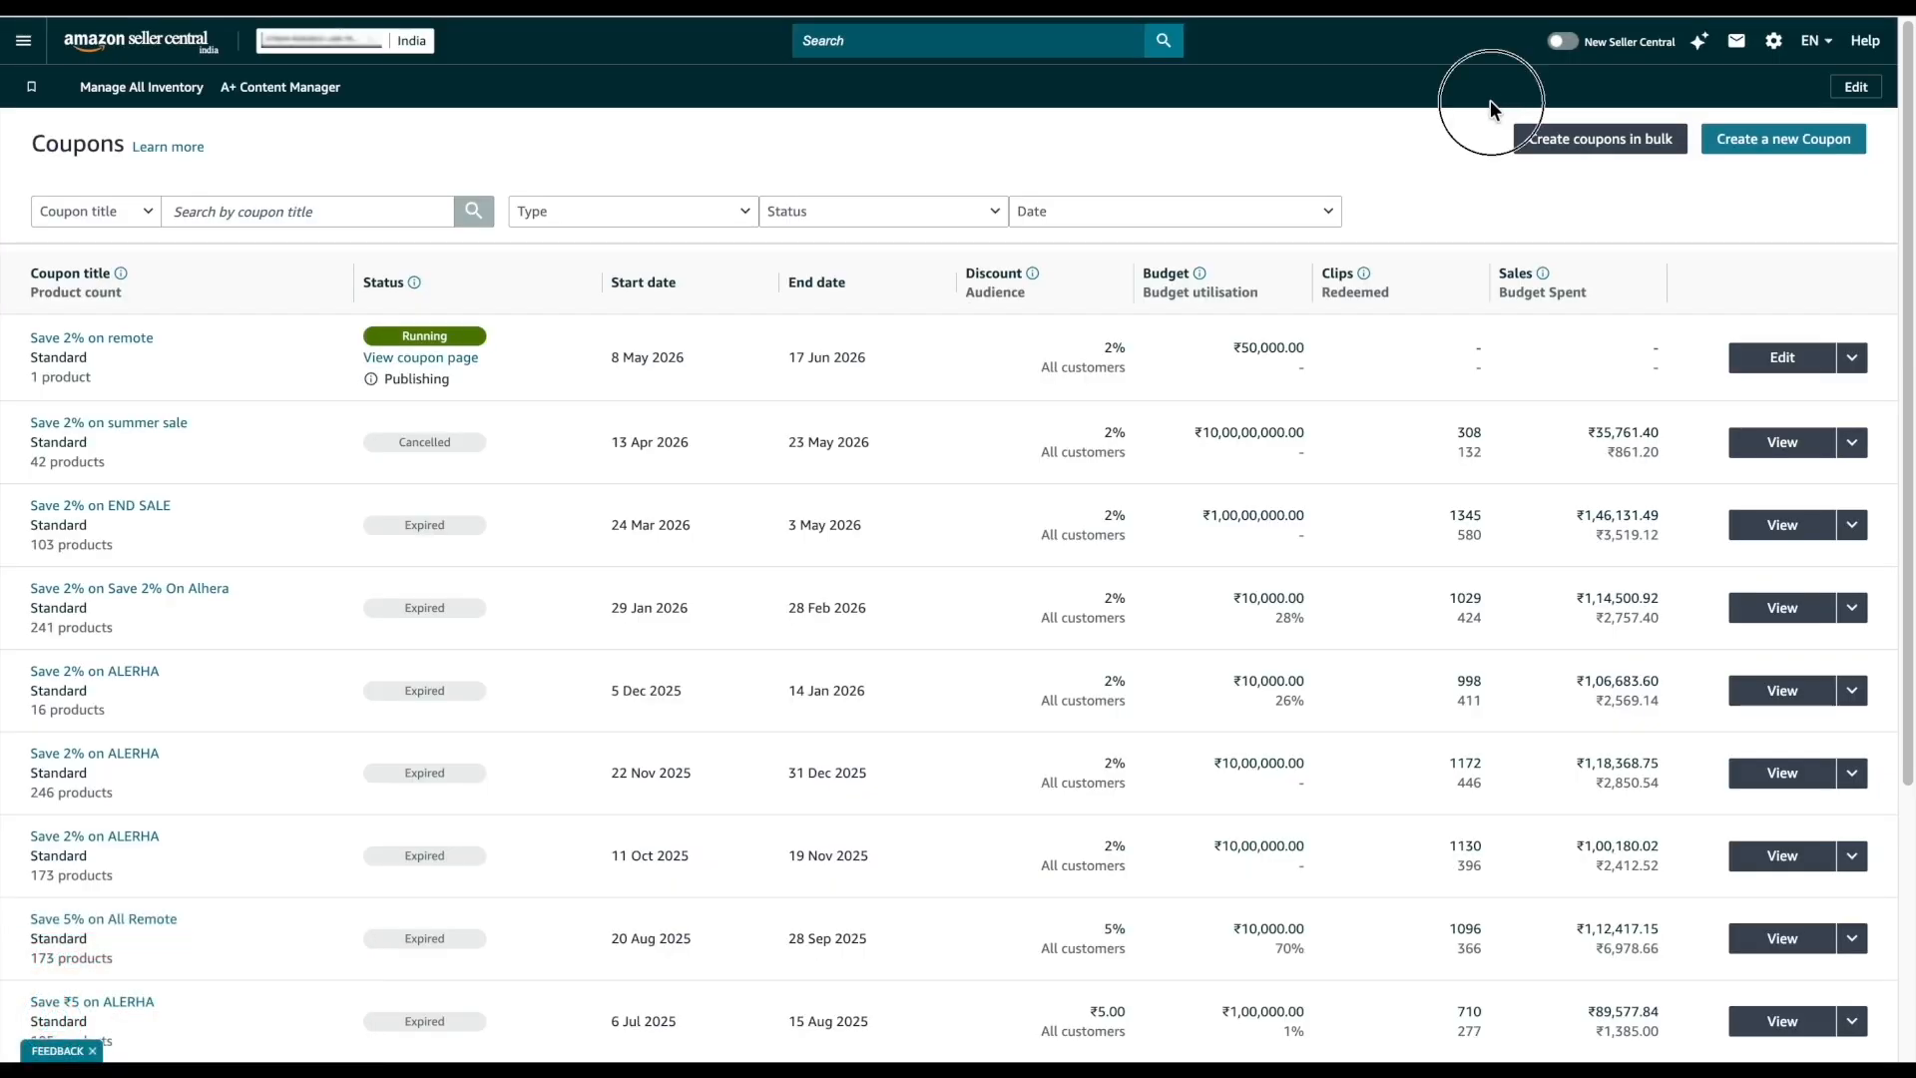
pyautogui.click(1596, 141)
pyautogui.moveTo(650, 267); pyautogui.dragTo(974, 325)
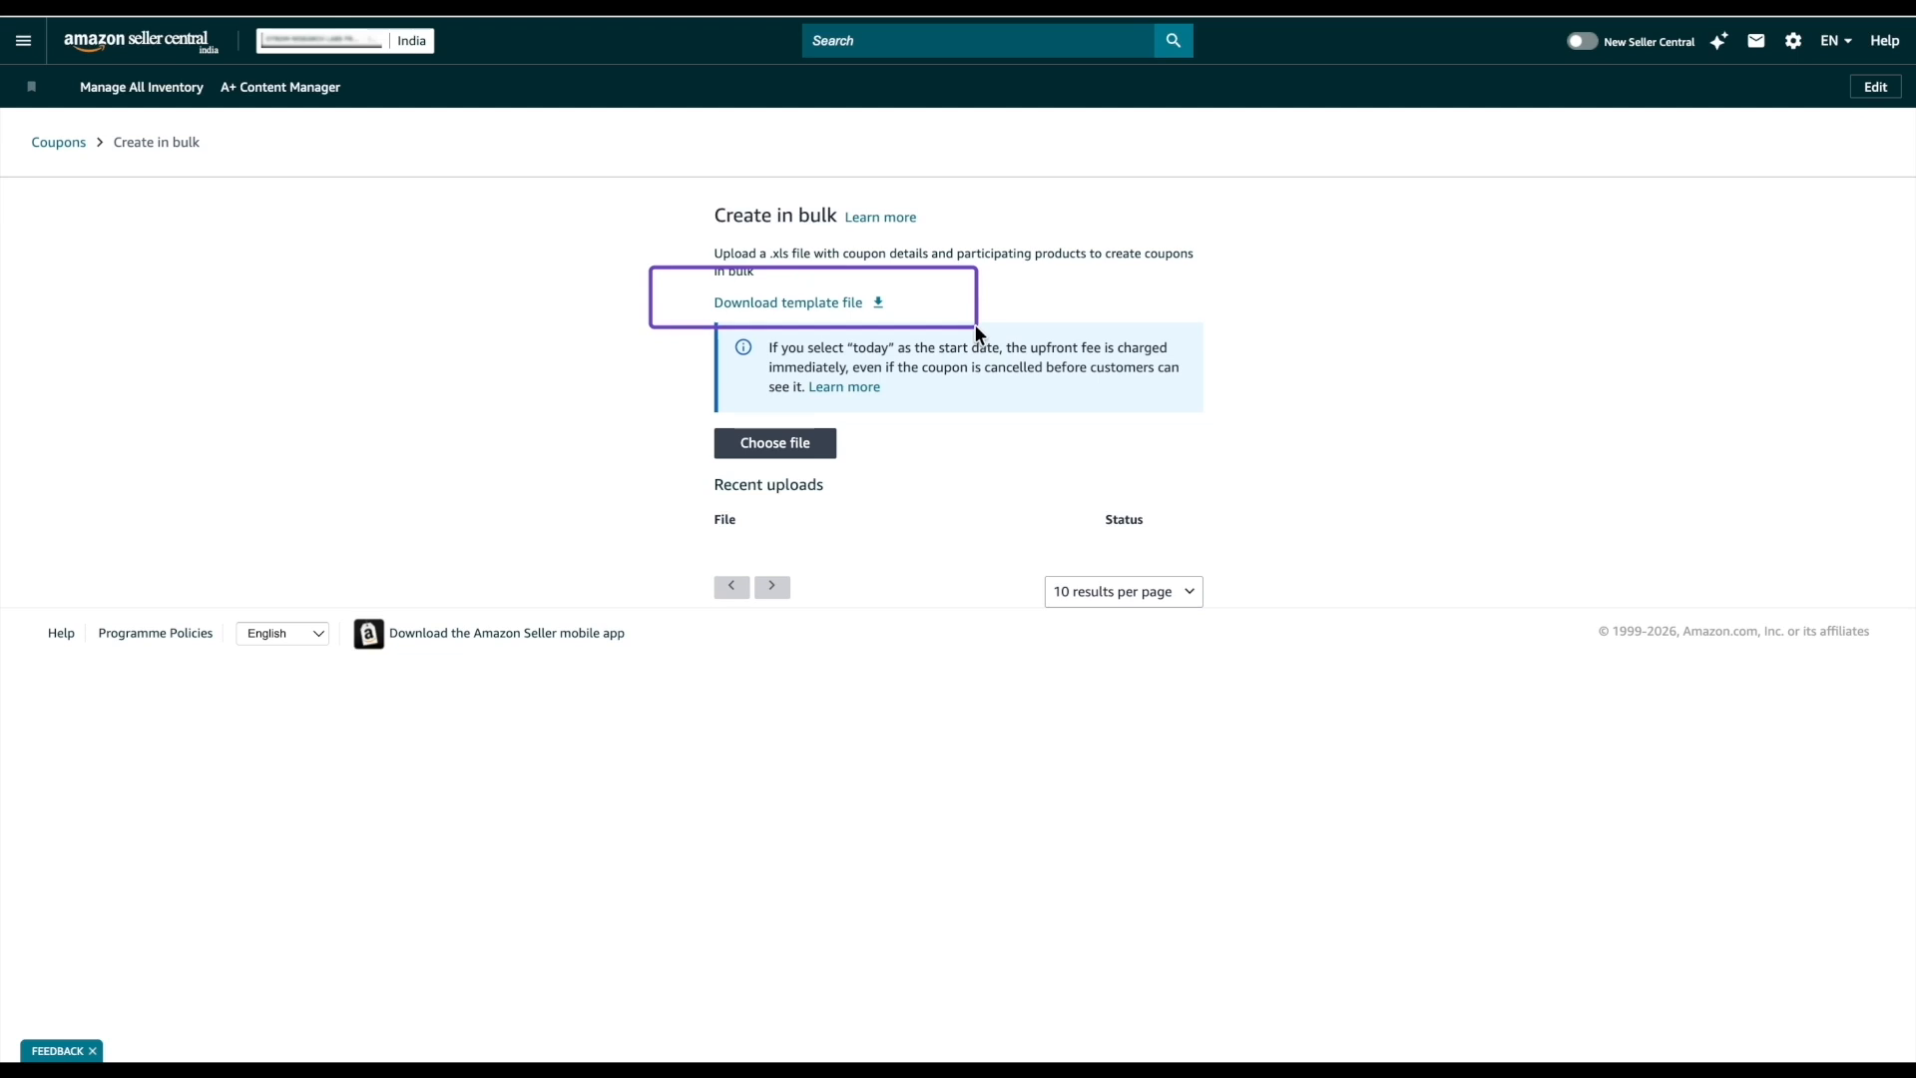
pyautogui.click(809, 304)
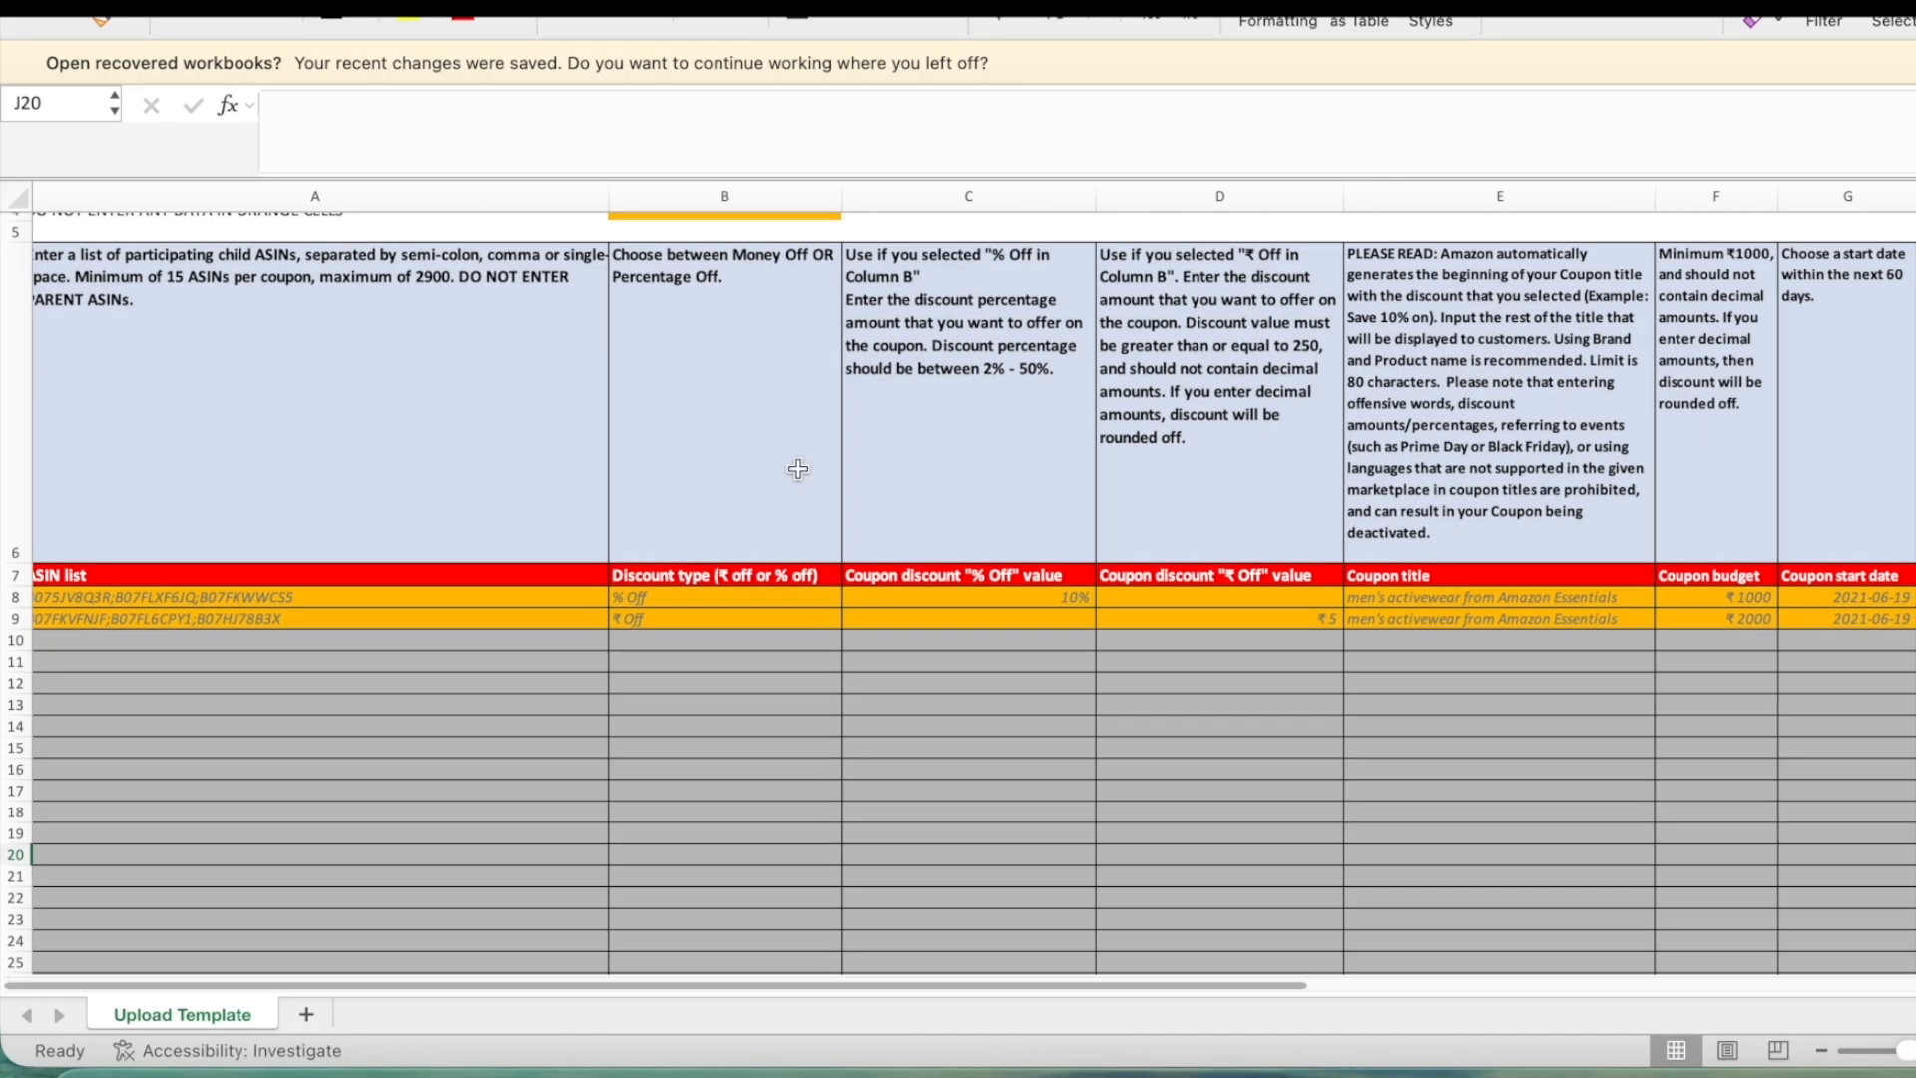
# Examine the instructions and required columns of the bulk coupon template, especially the rules for the ASIN list.
pyautogui.scroll(-1, 799, 469)
pyautogui.scroll(5, 419, 558)
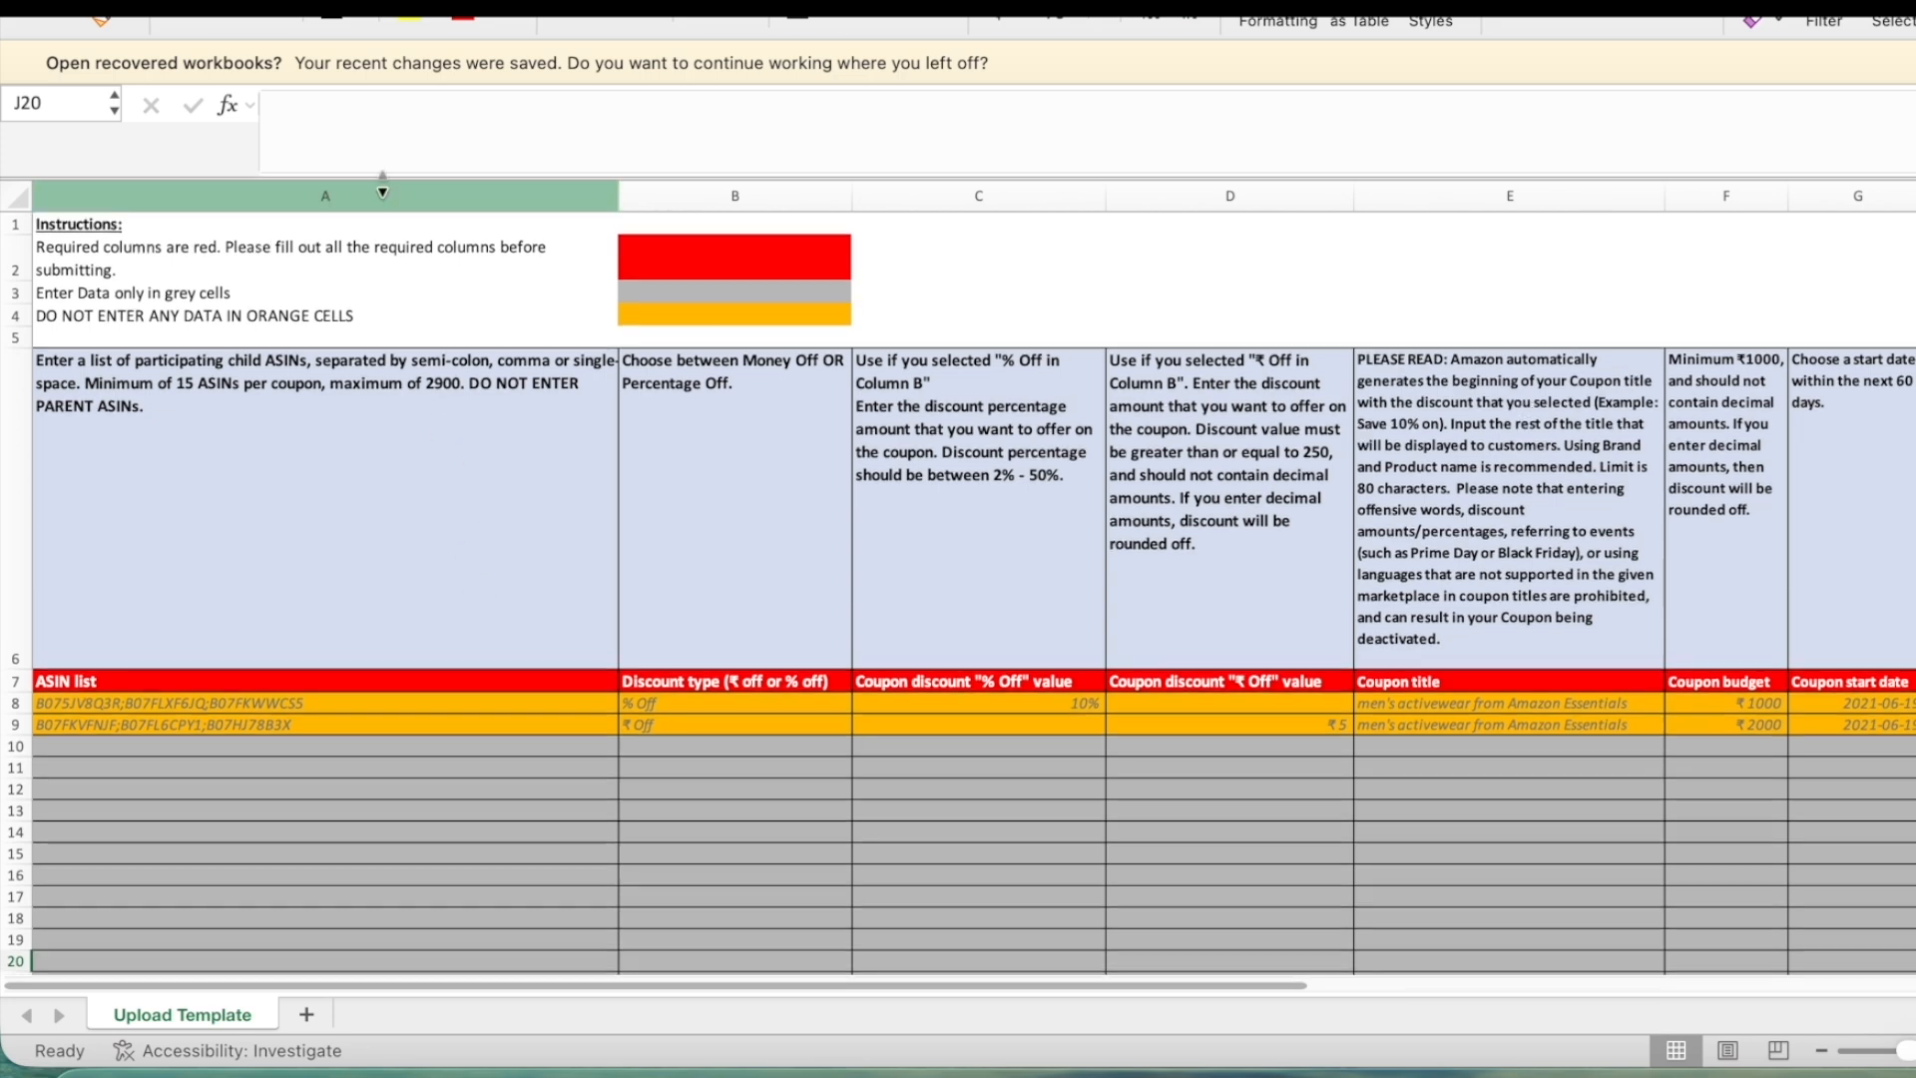
pyautogui.moveTo(382, 191); pyautogui.dragTo(1073, 196)
pyautogui.hscroll(-10, 960, 344)
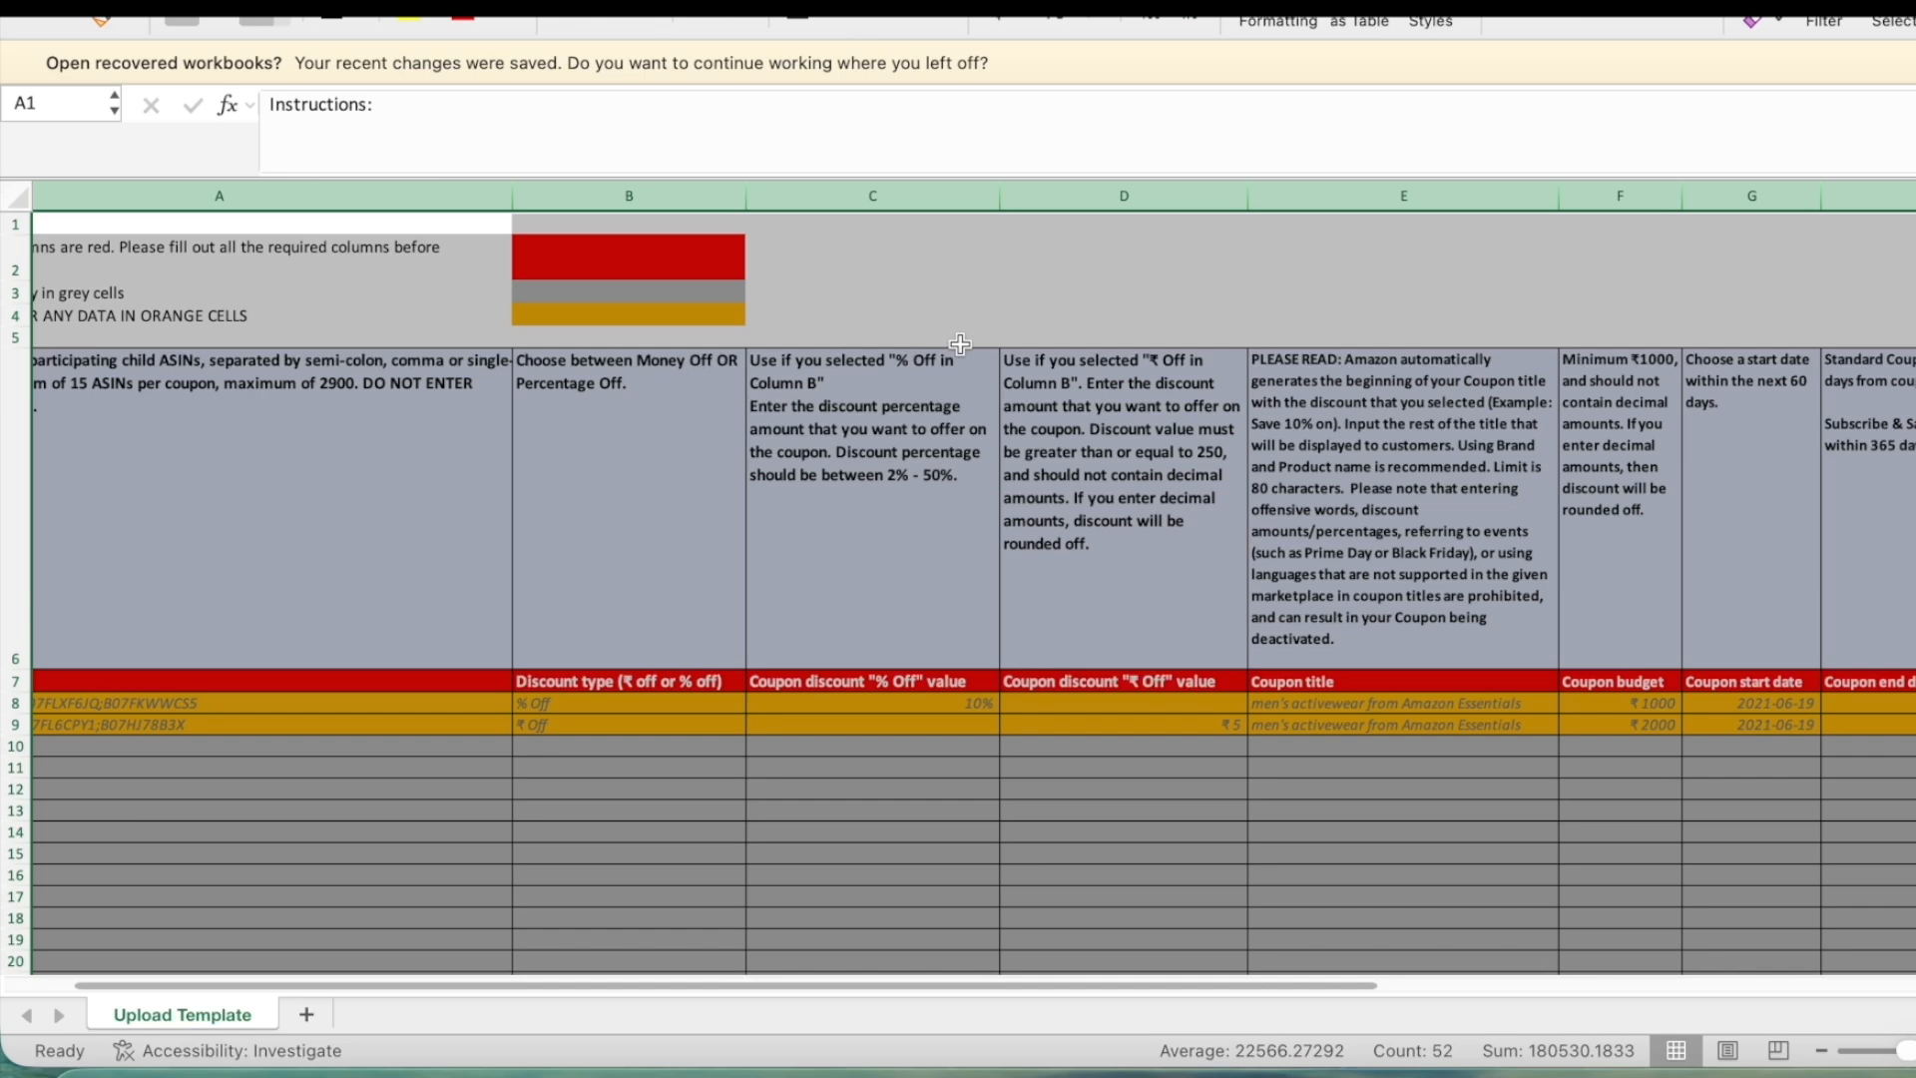
pyautogui.hscroll(-2, 961, 343)
pyautogui.click(319, 195)
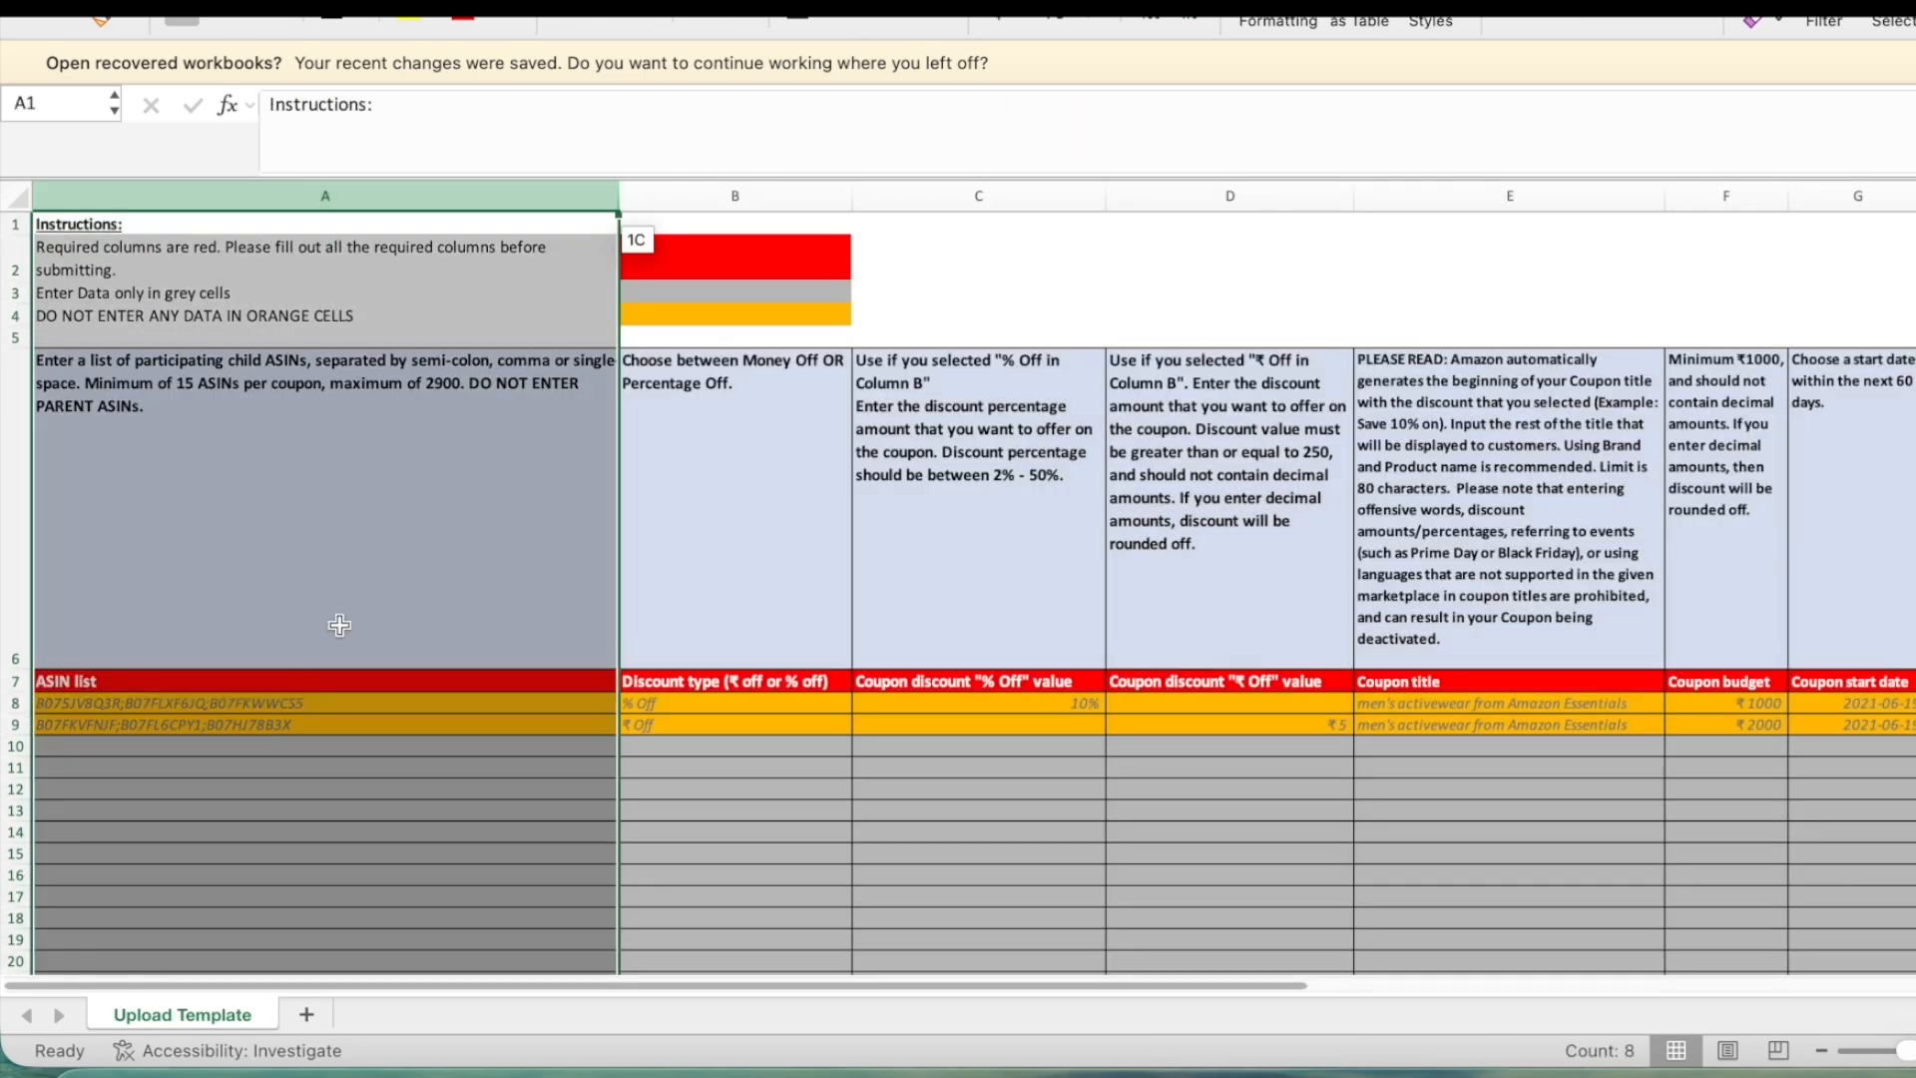
pyautogui.click(341, 740)
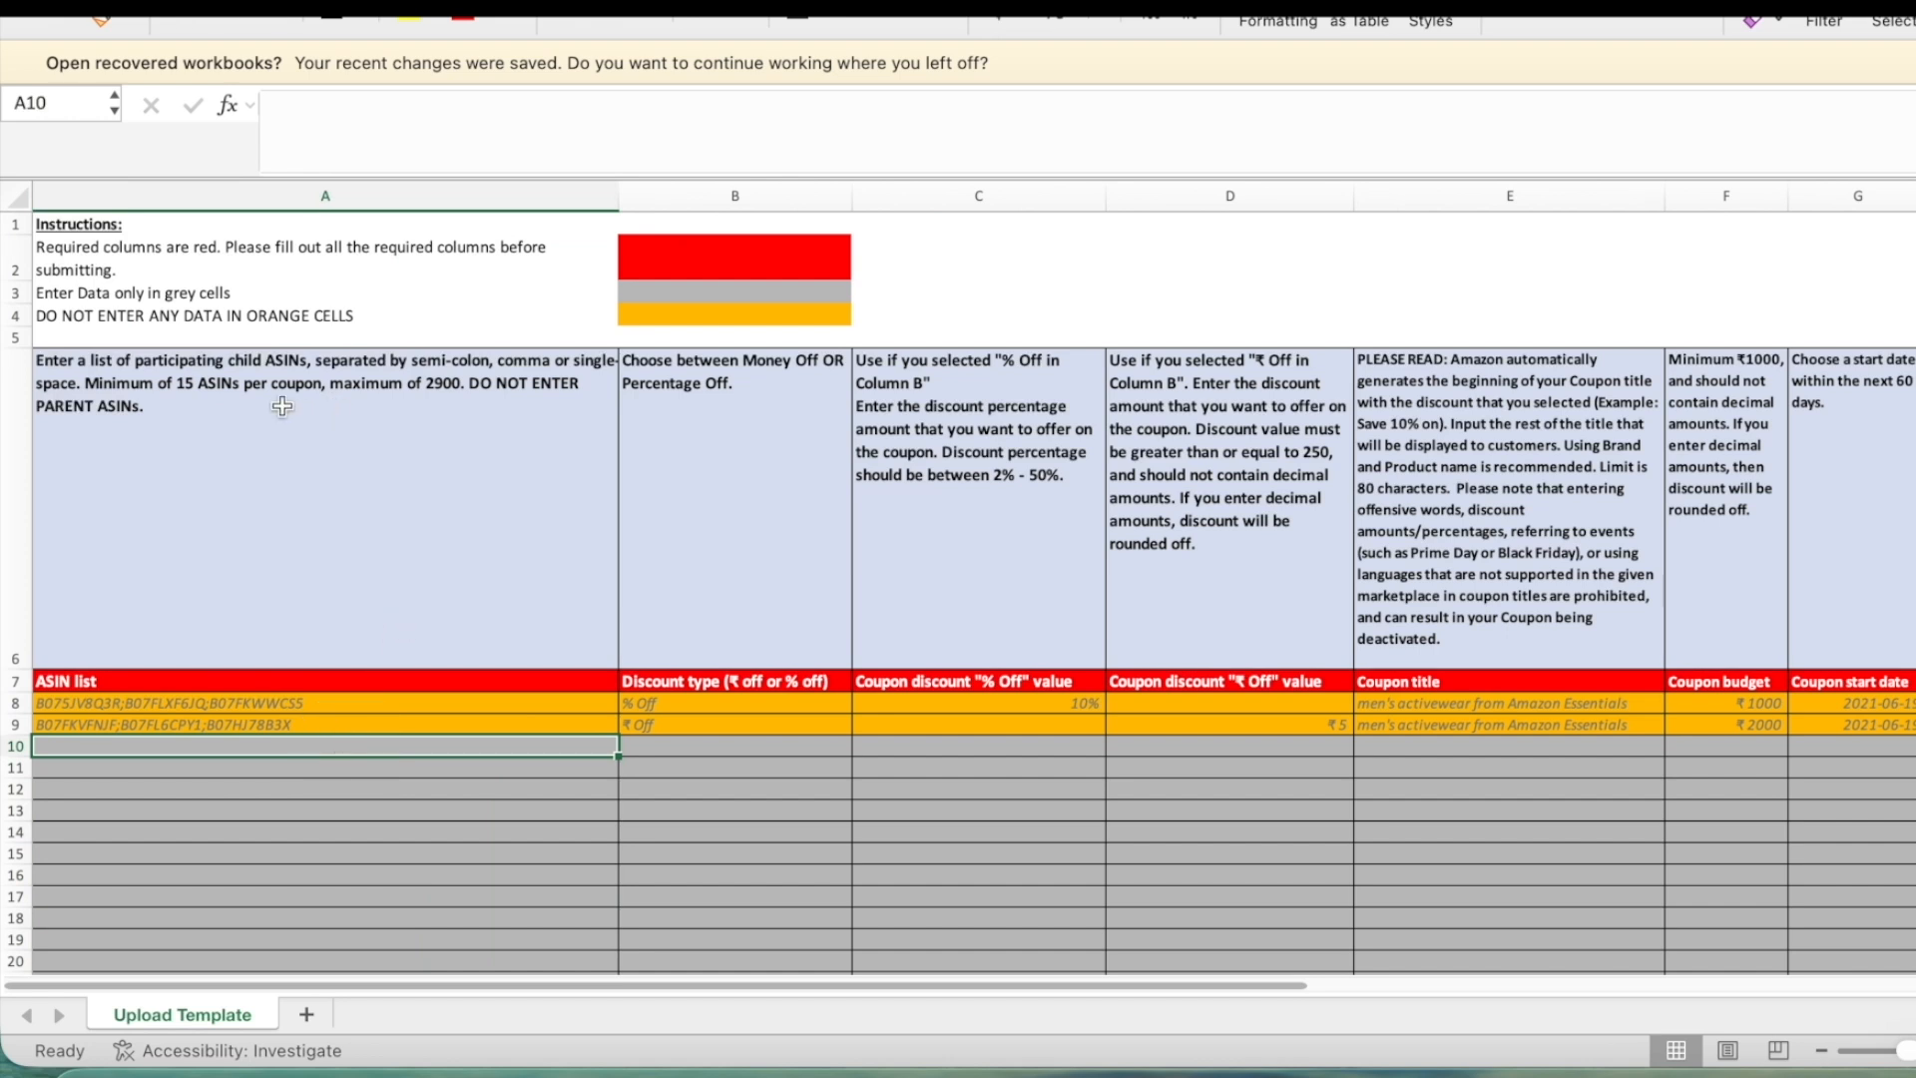
pyautogui.click(214, 394)
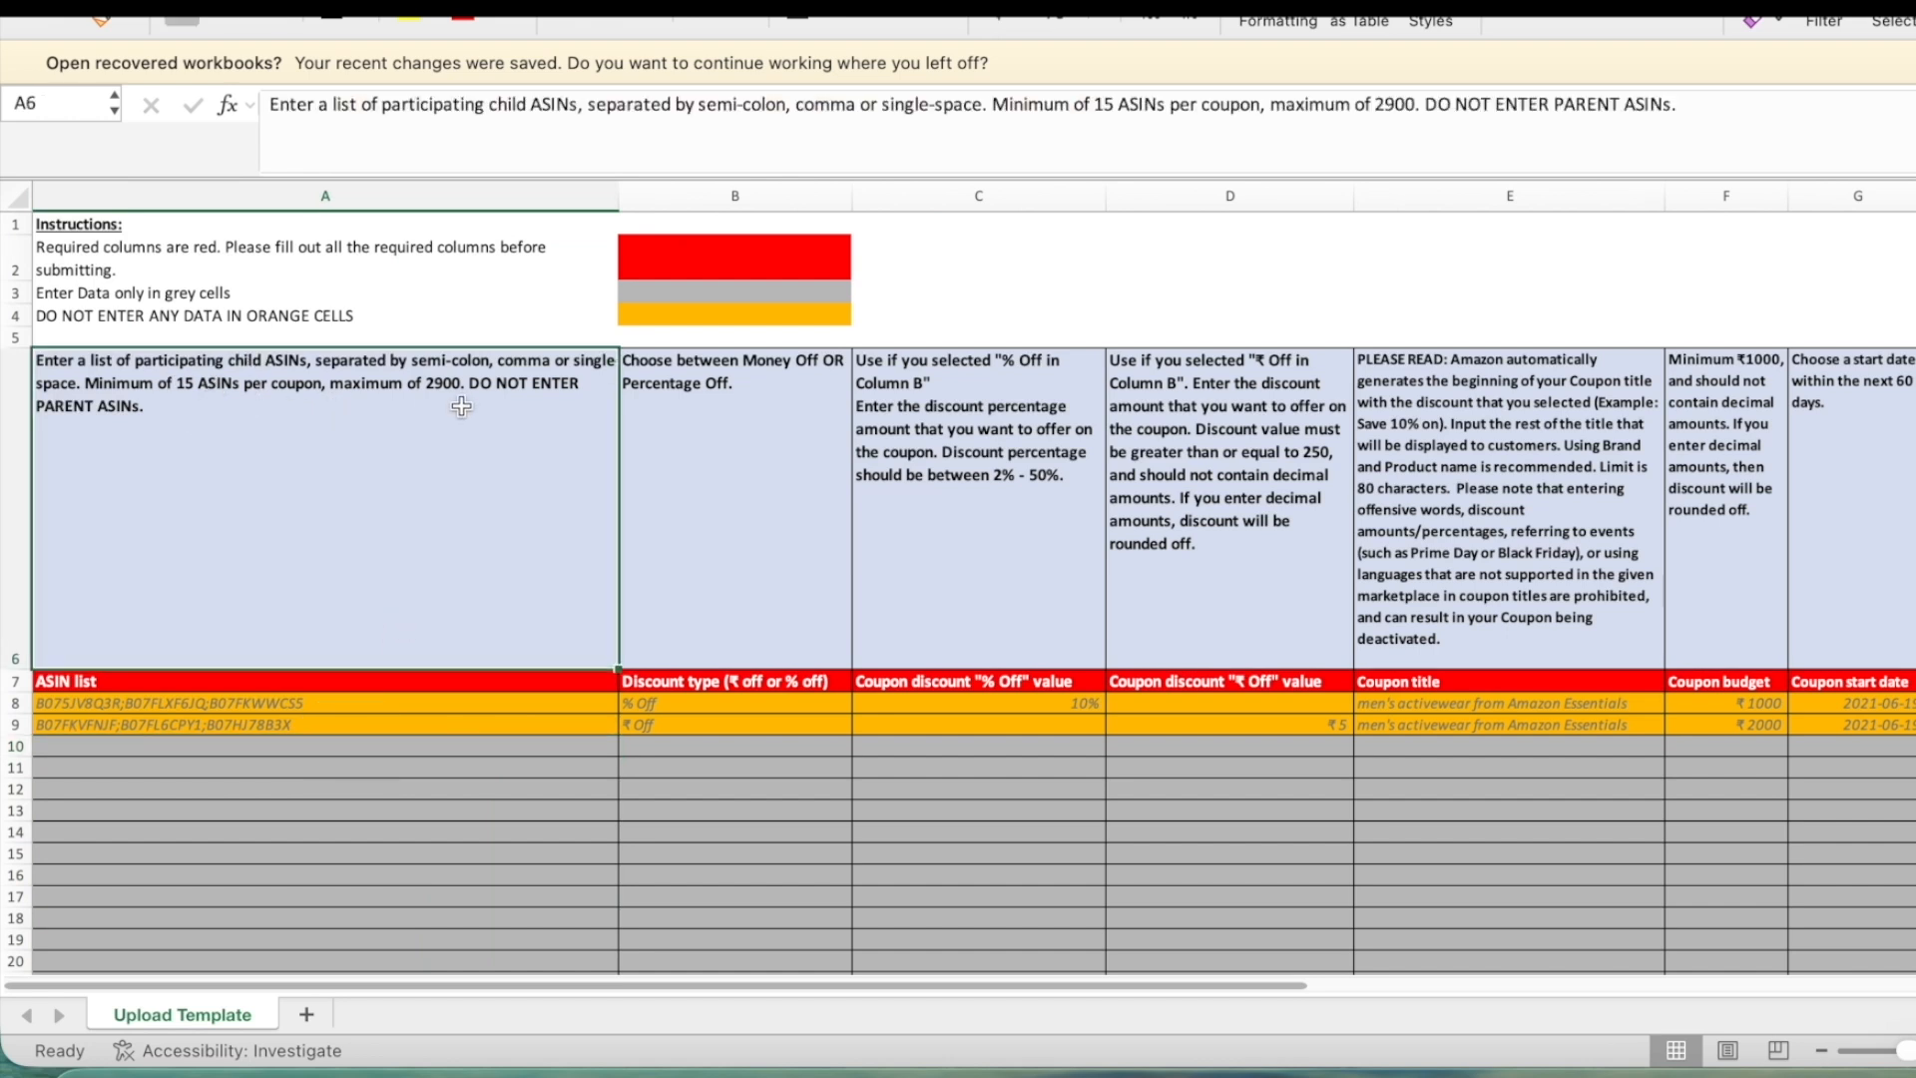
pyautogui.click(455, 749)
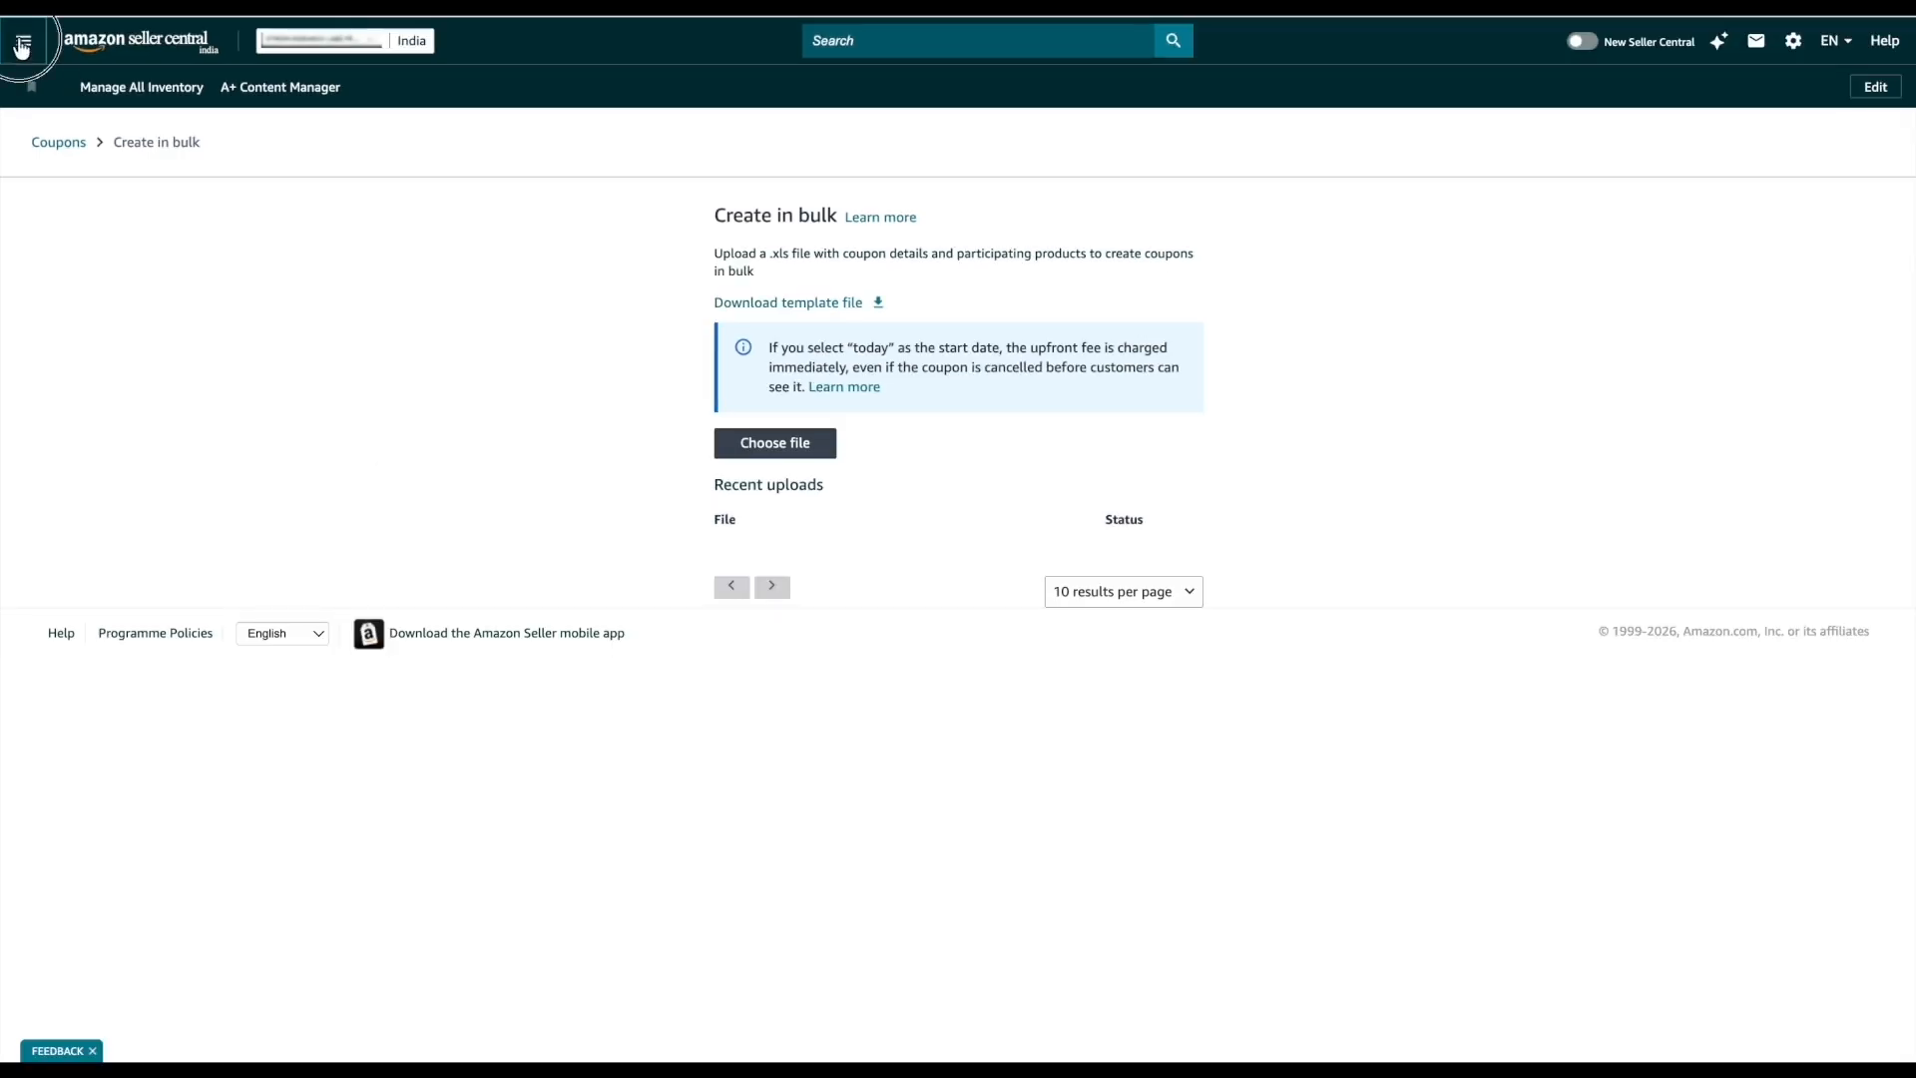
# Request an Active Listings Report from the Inventory Reports page in the Reports section.
pyautogui.click(20, 42)
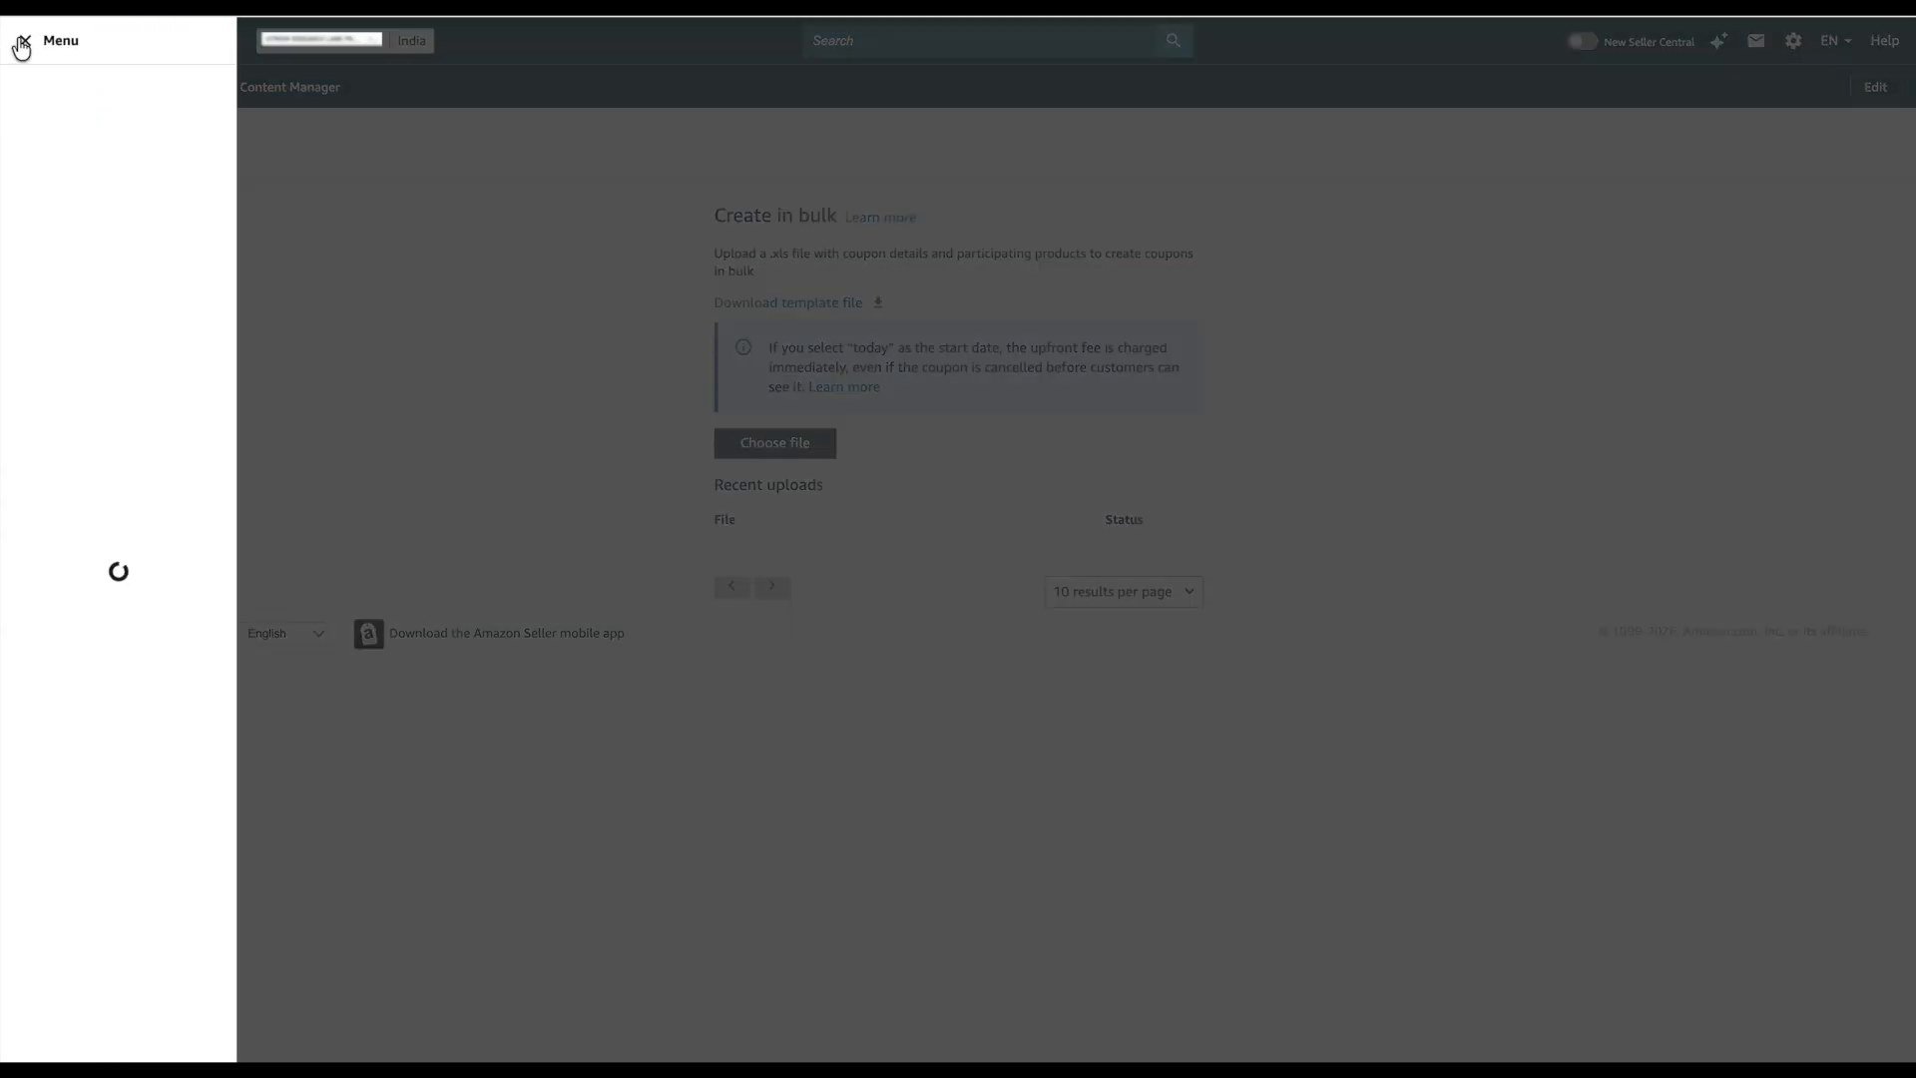
pyautogui.moveTo(123, 351)
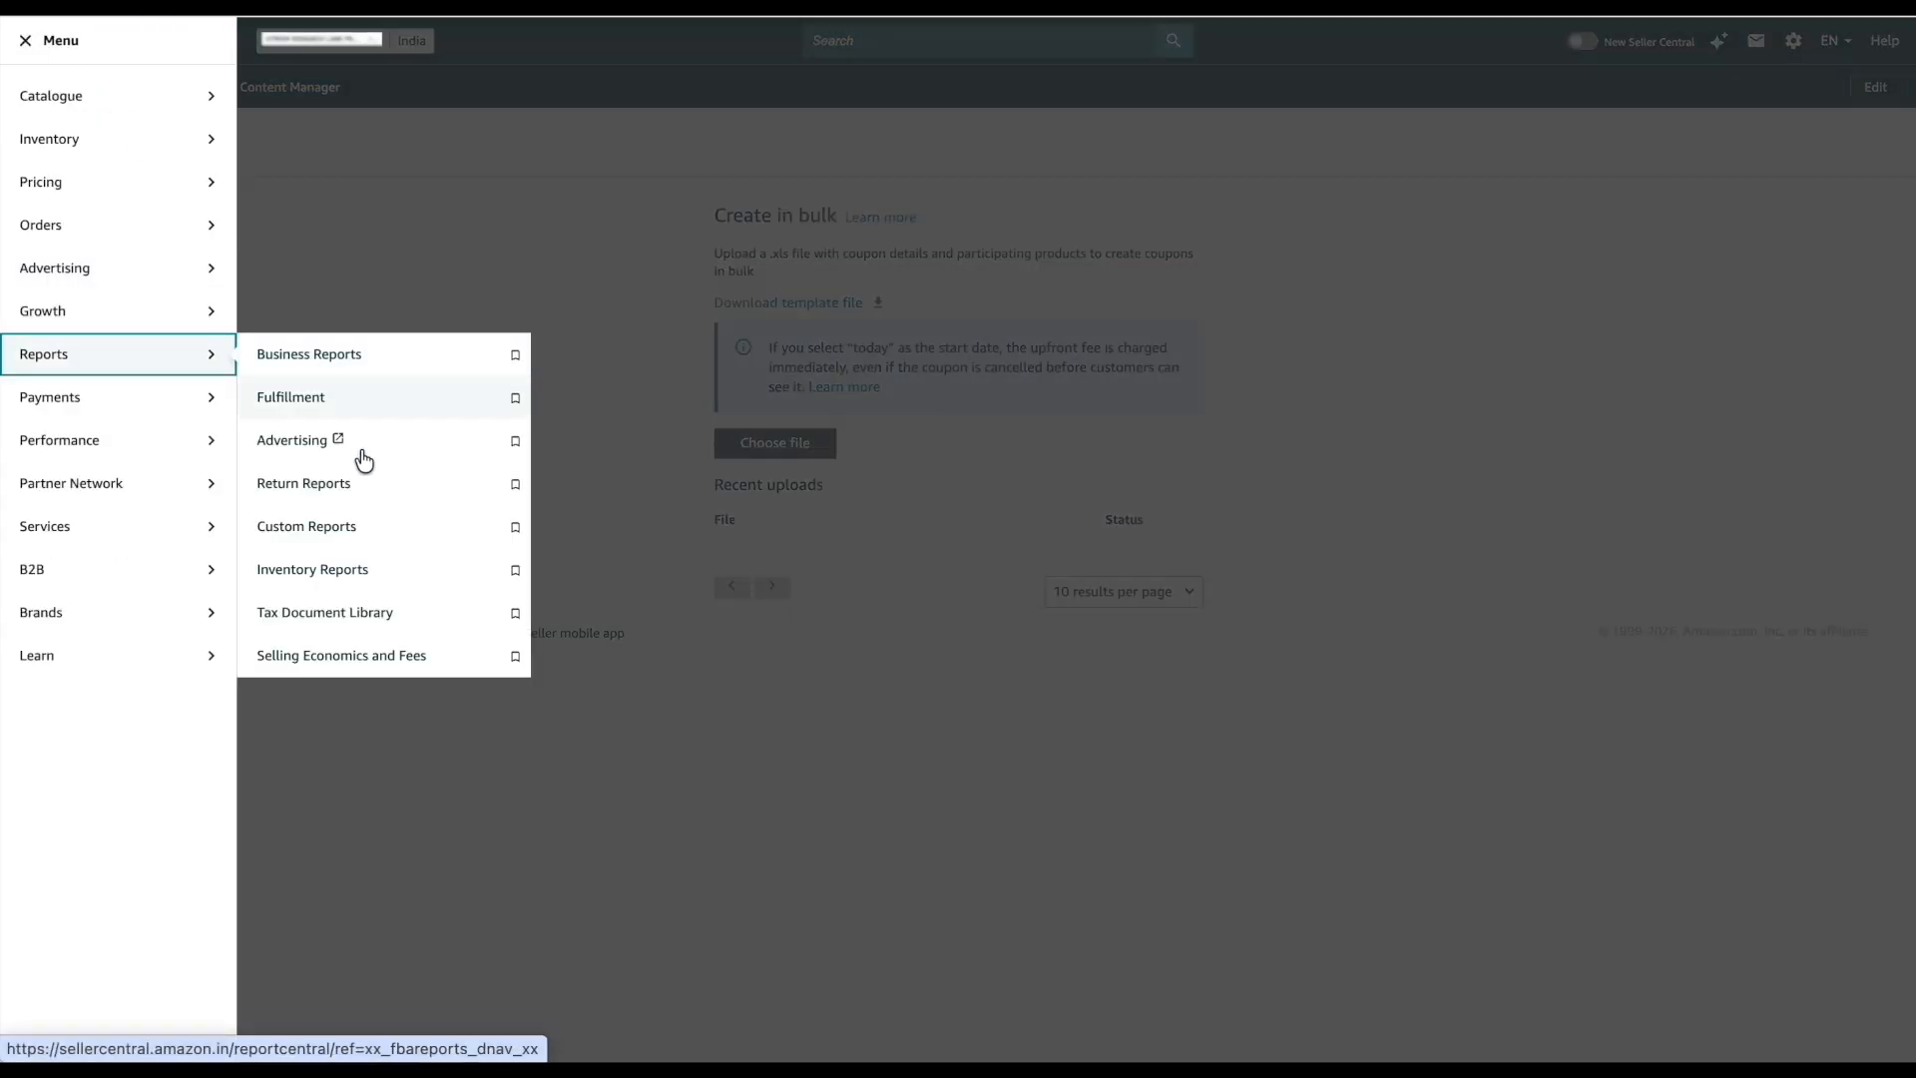
pyautogui.click(363, 571)
pyautogui.click(877, 268)
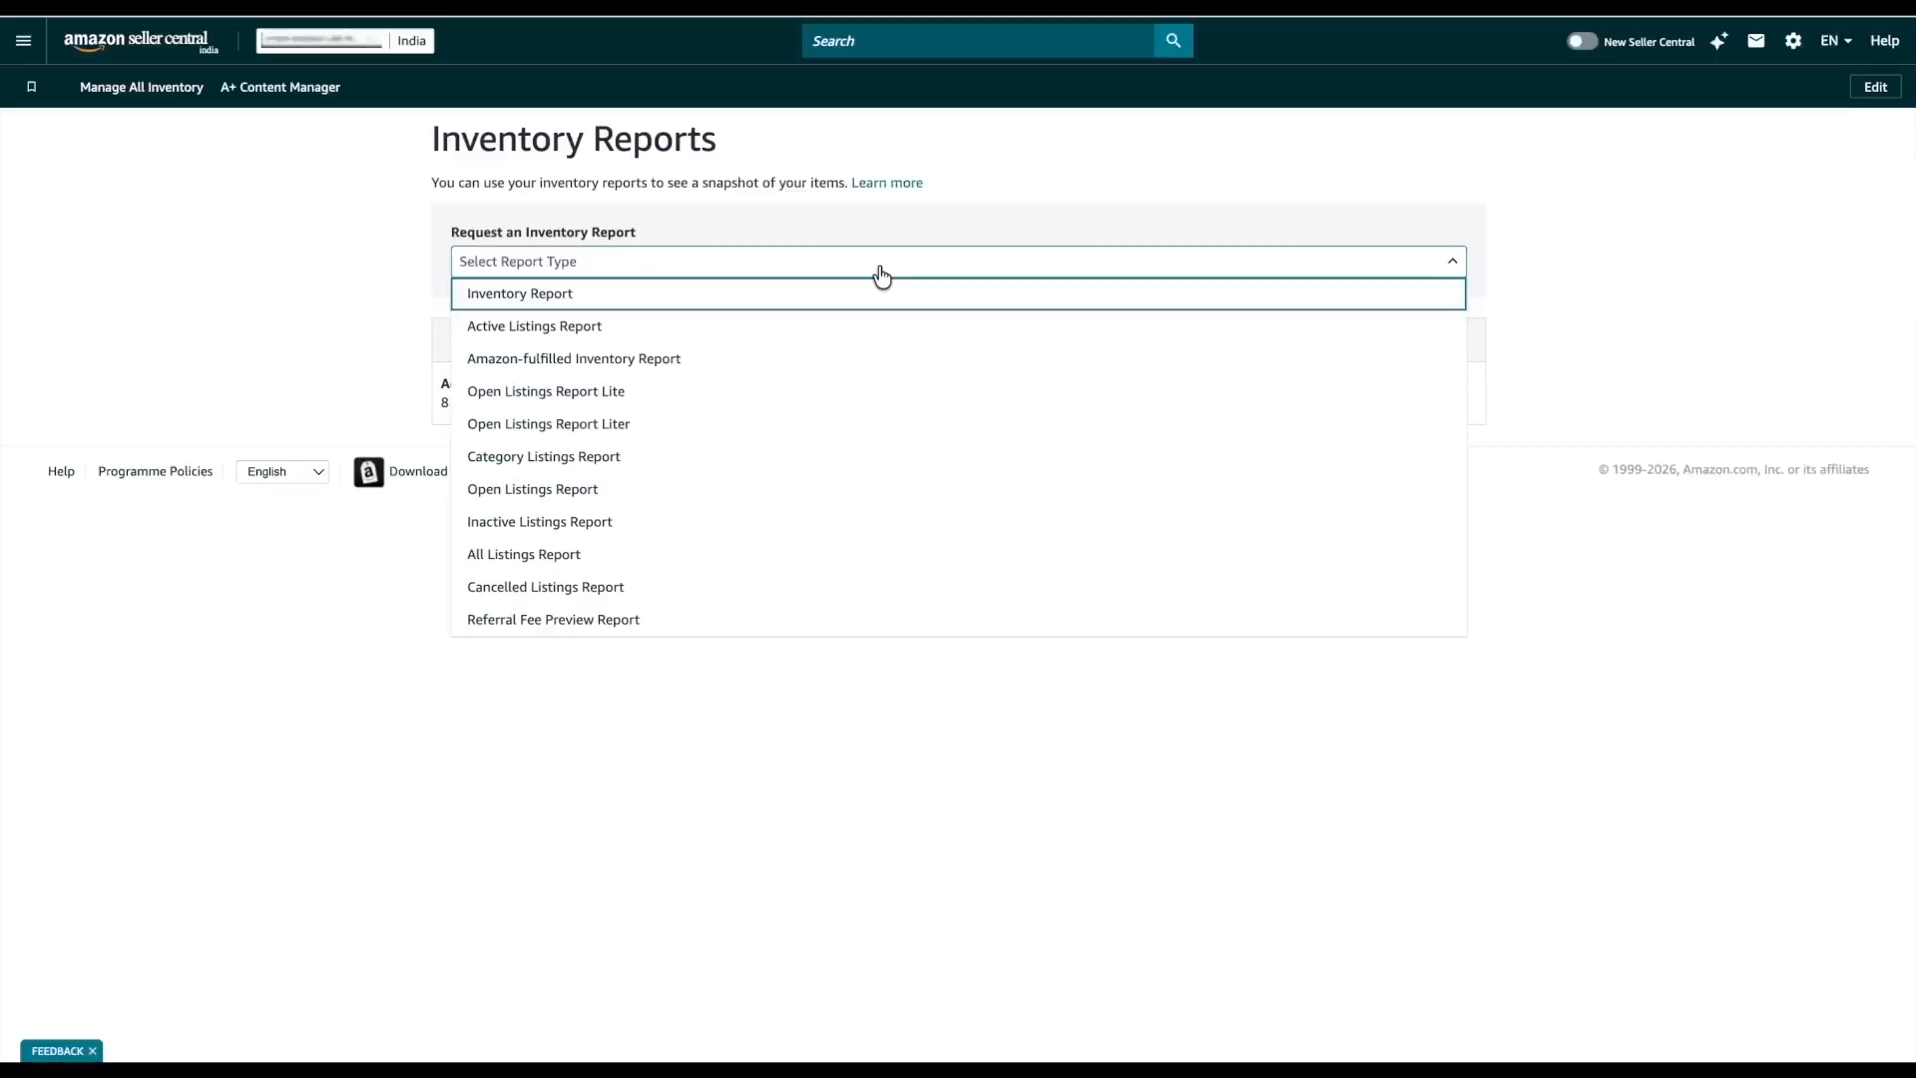
pyautogui.click(612, 326)
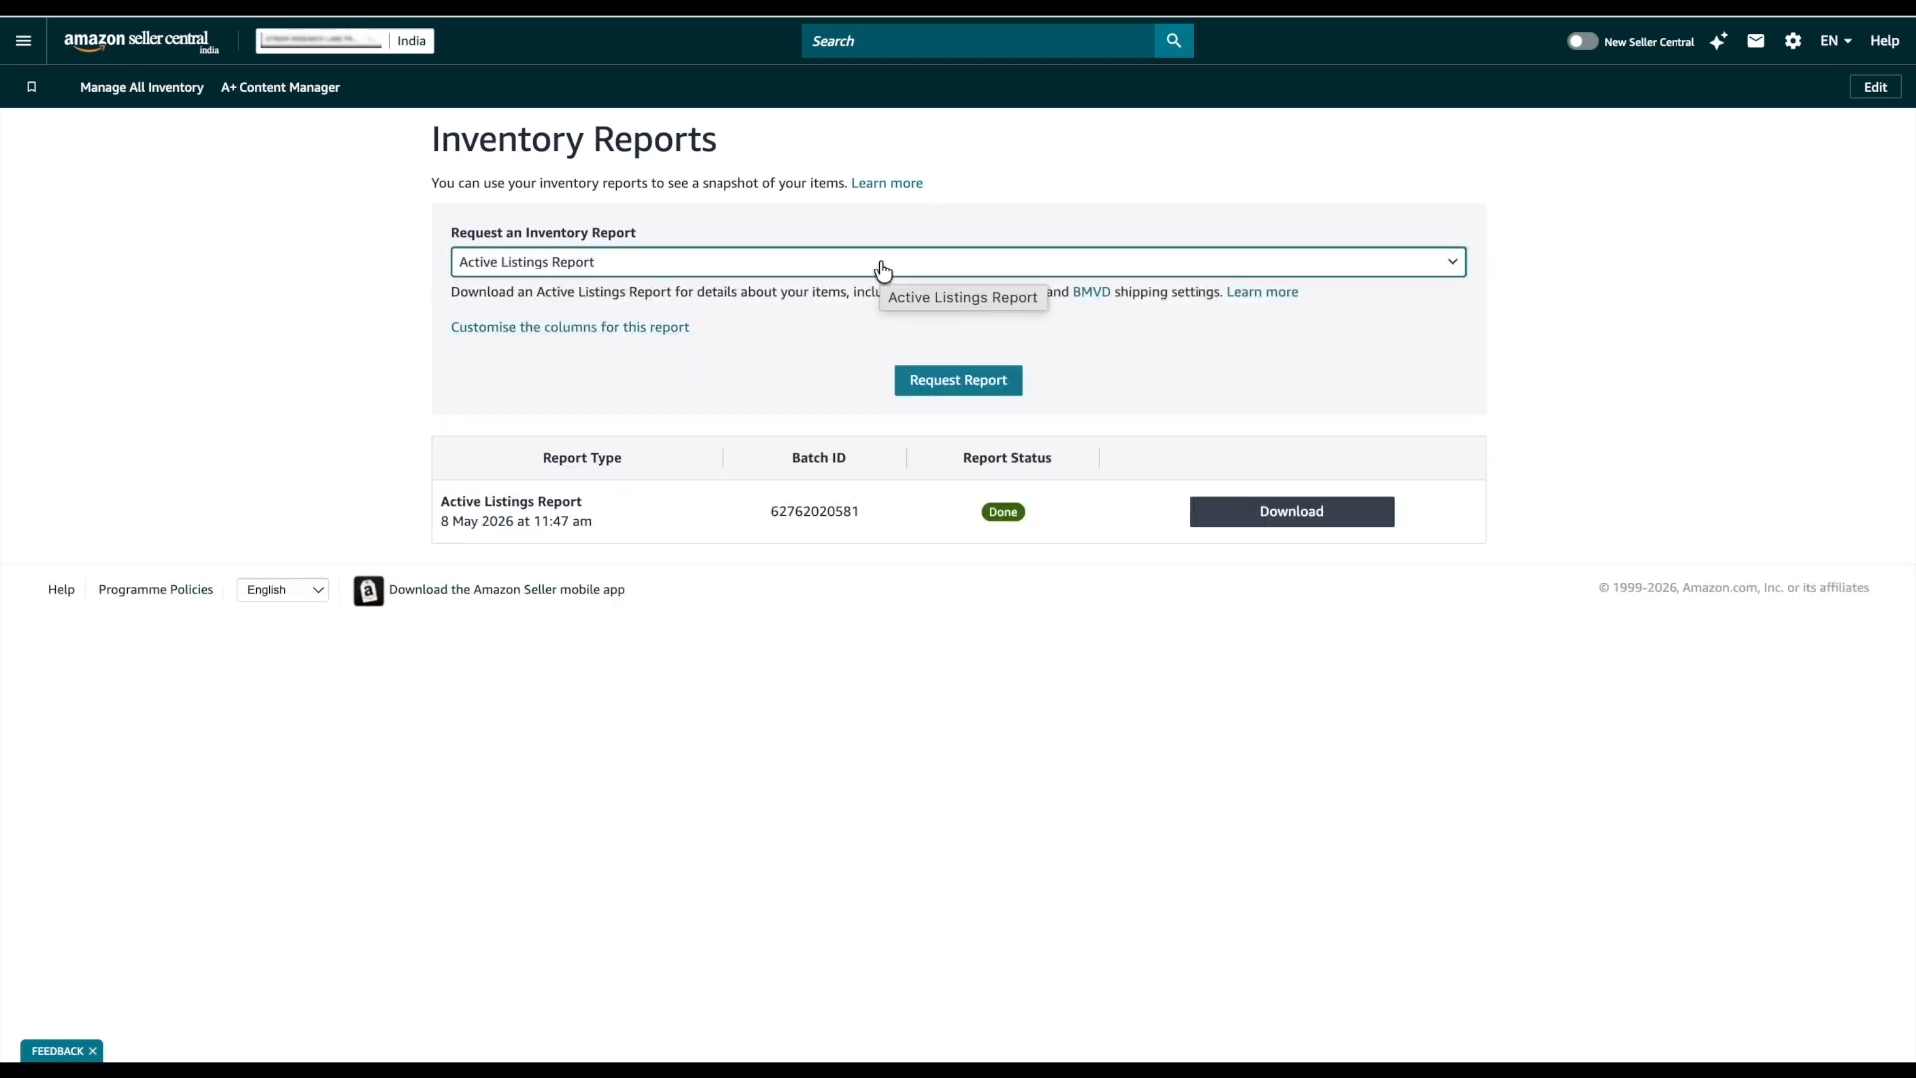
pyautogui.click(838, 267)
pyautogui.click(589, 325)
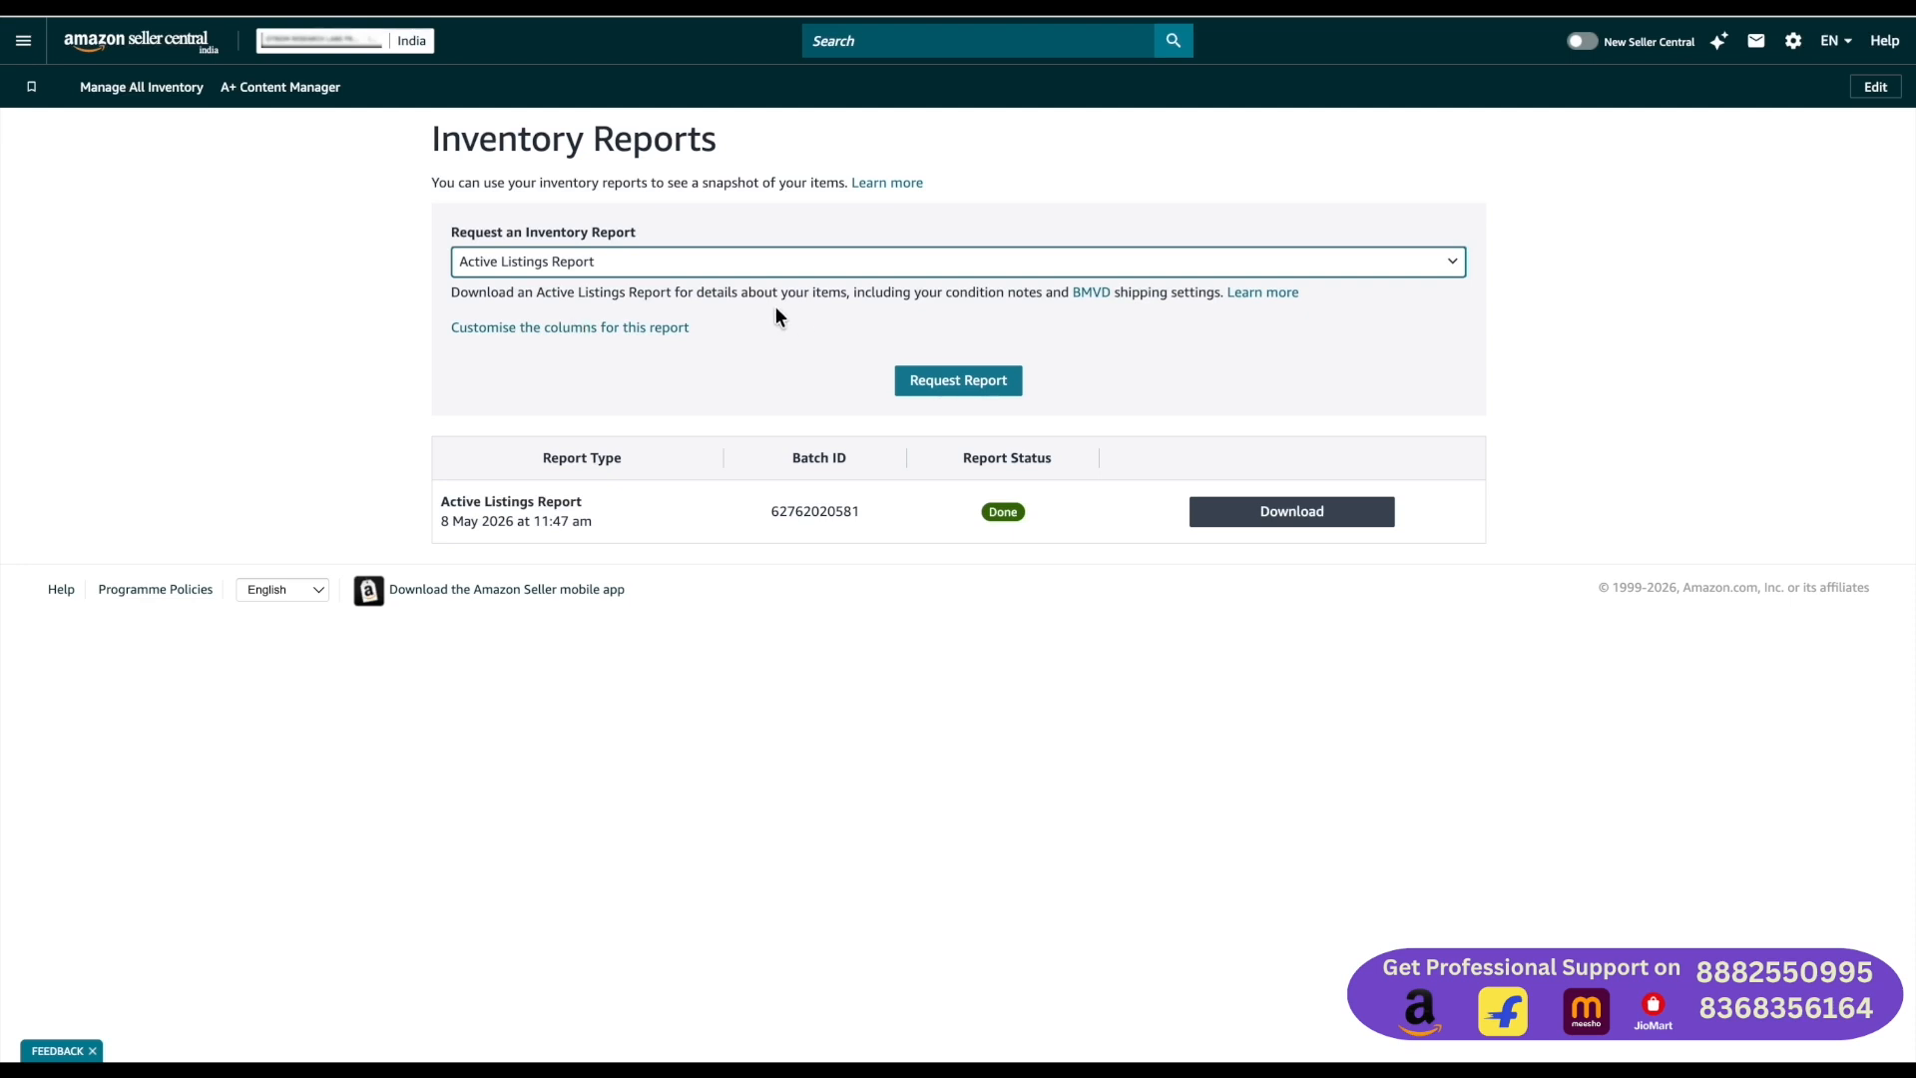
pyautogui.click(846, 356)
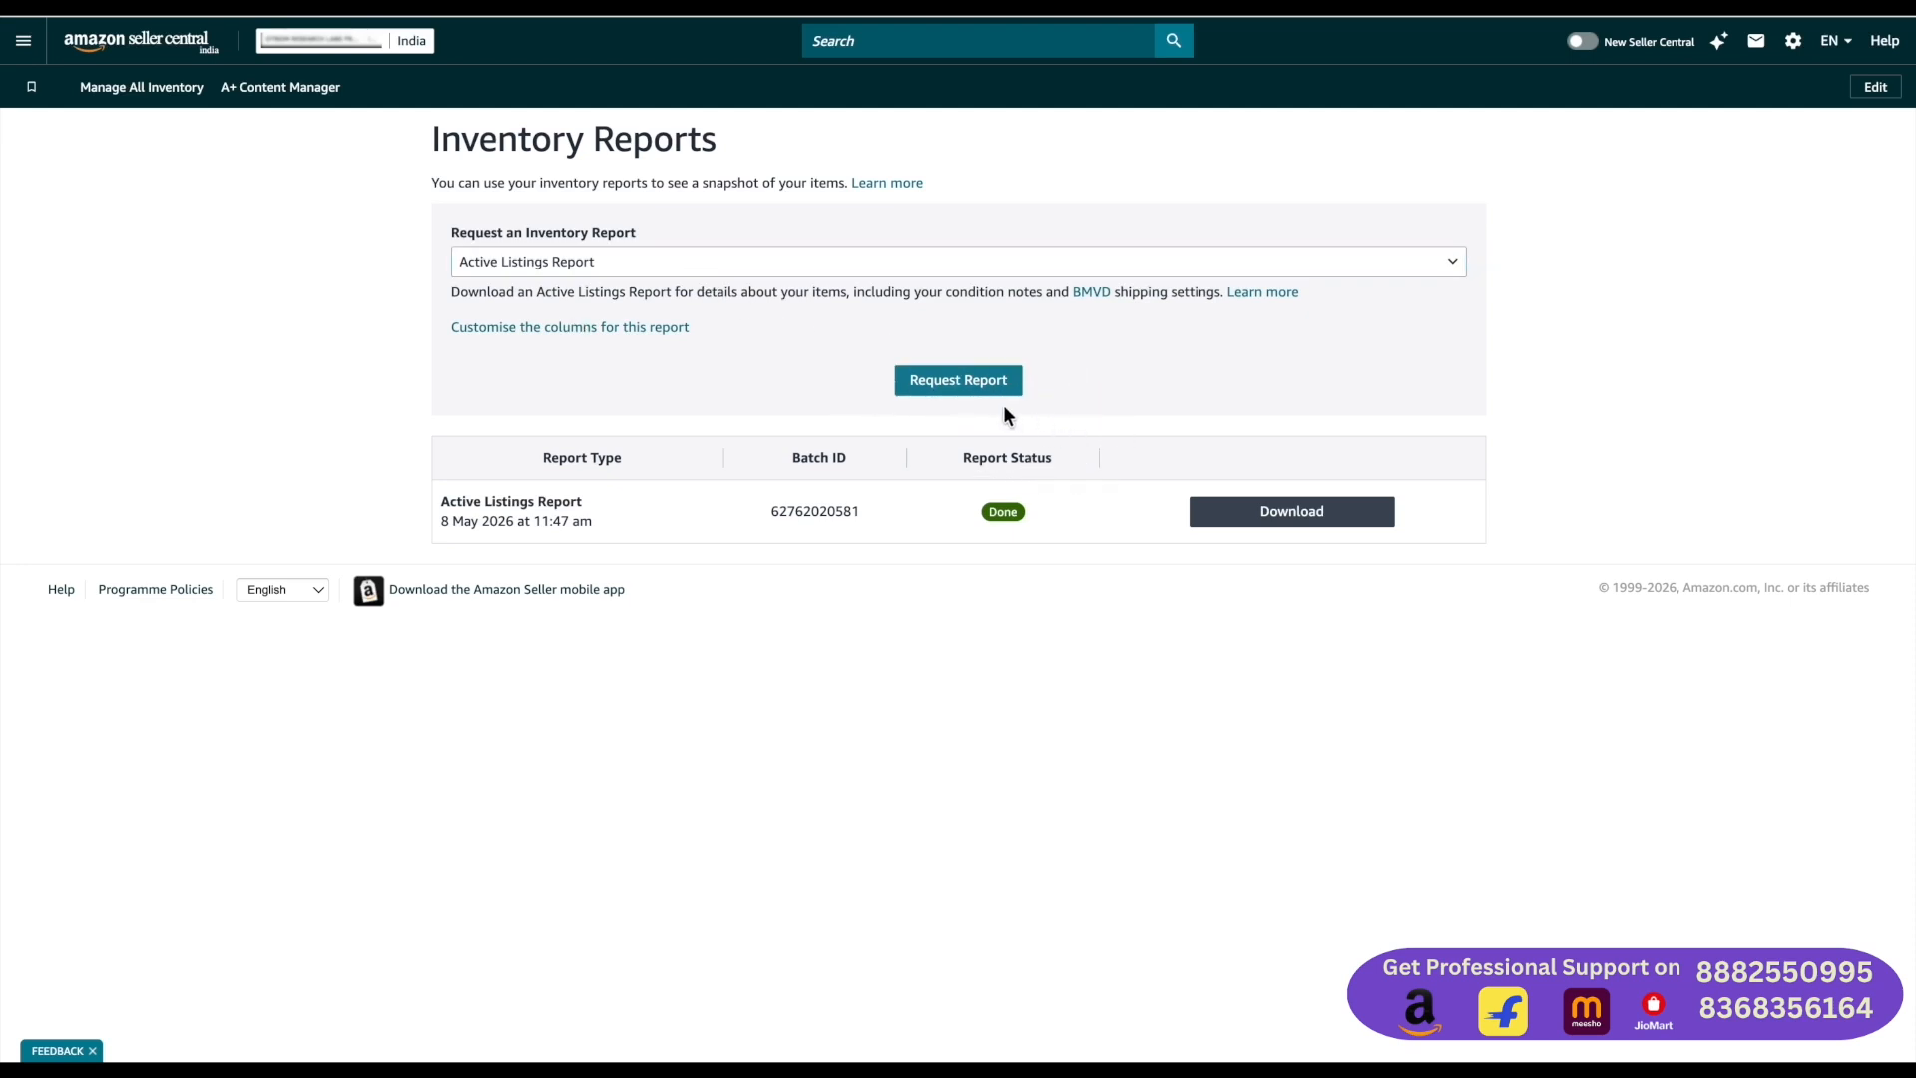
pyautogui.click(964, 382)
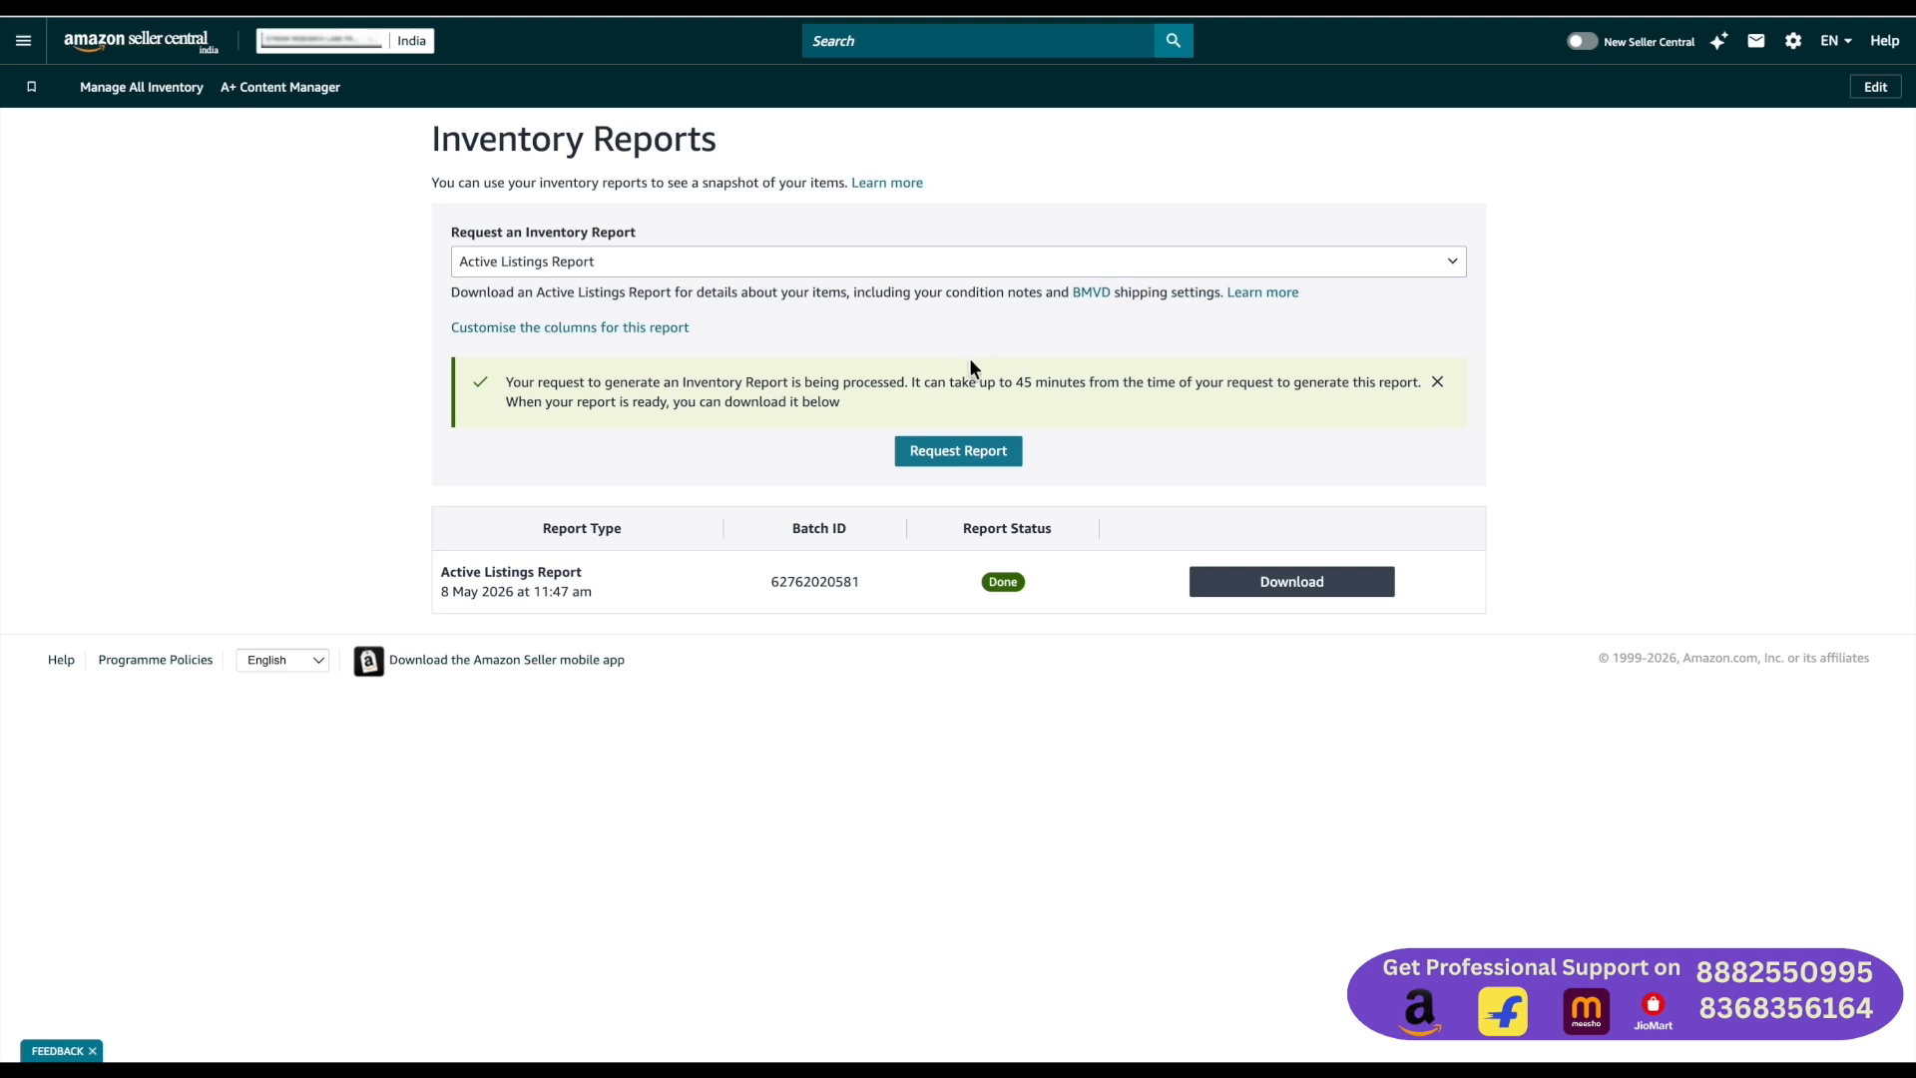
# Download the completed Active Listings Report dated 8 May 2026 at 11:47 am.
pyautogui.moveTo(922, 355); pyautogui.dragTo(1097, 384)
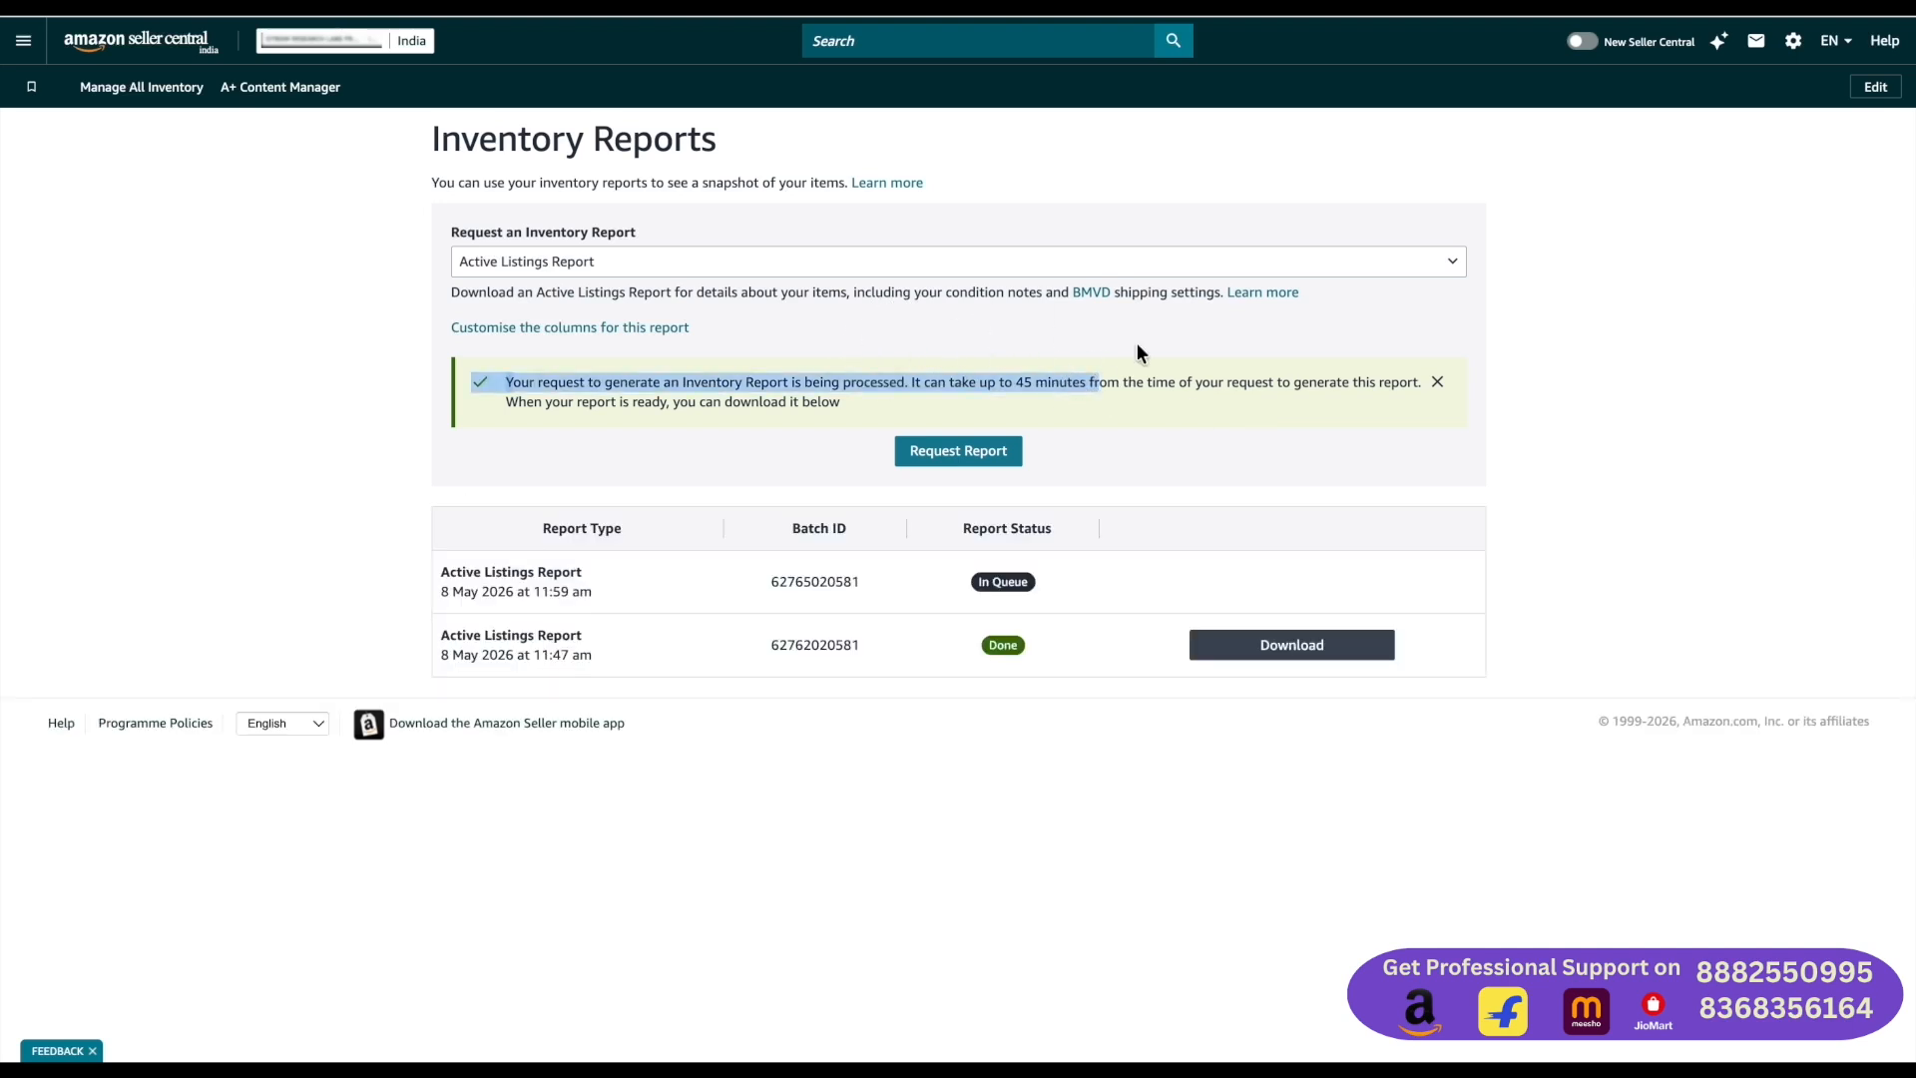
pyautogui.moveTo(1161, 540); pyautogui.dragTo(1415, 609)
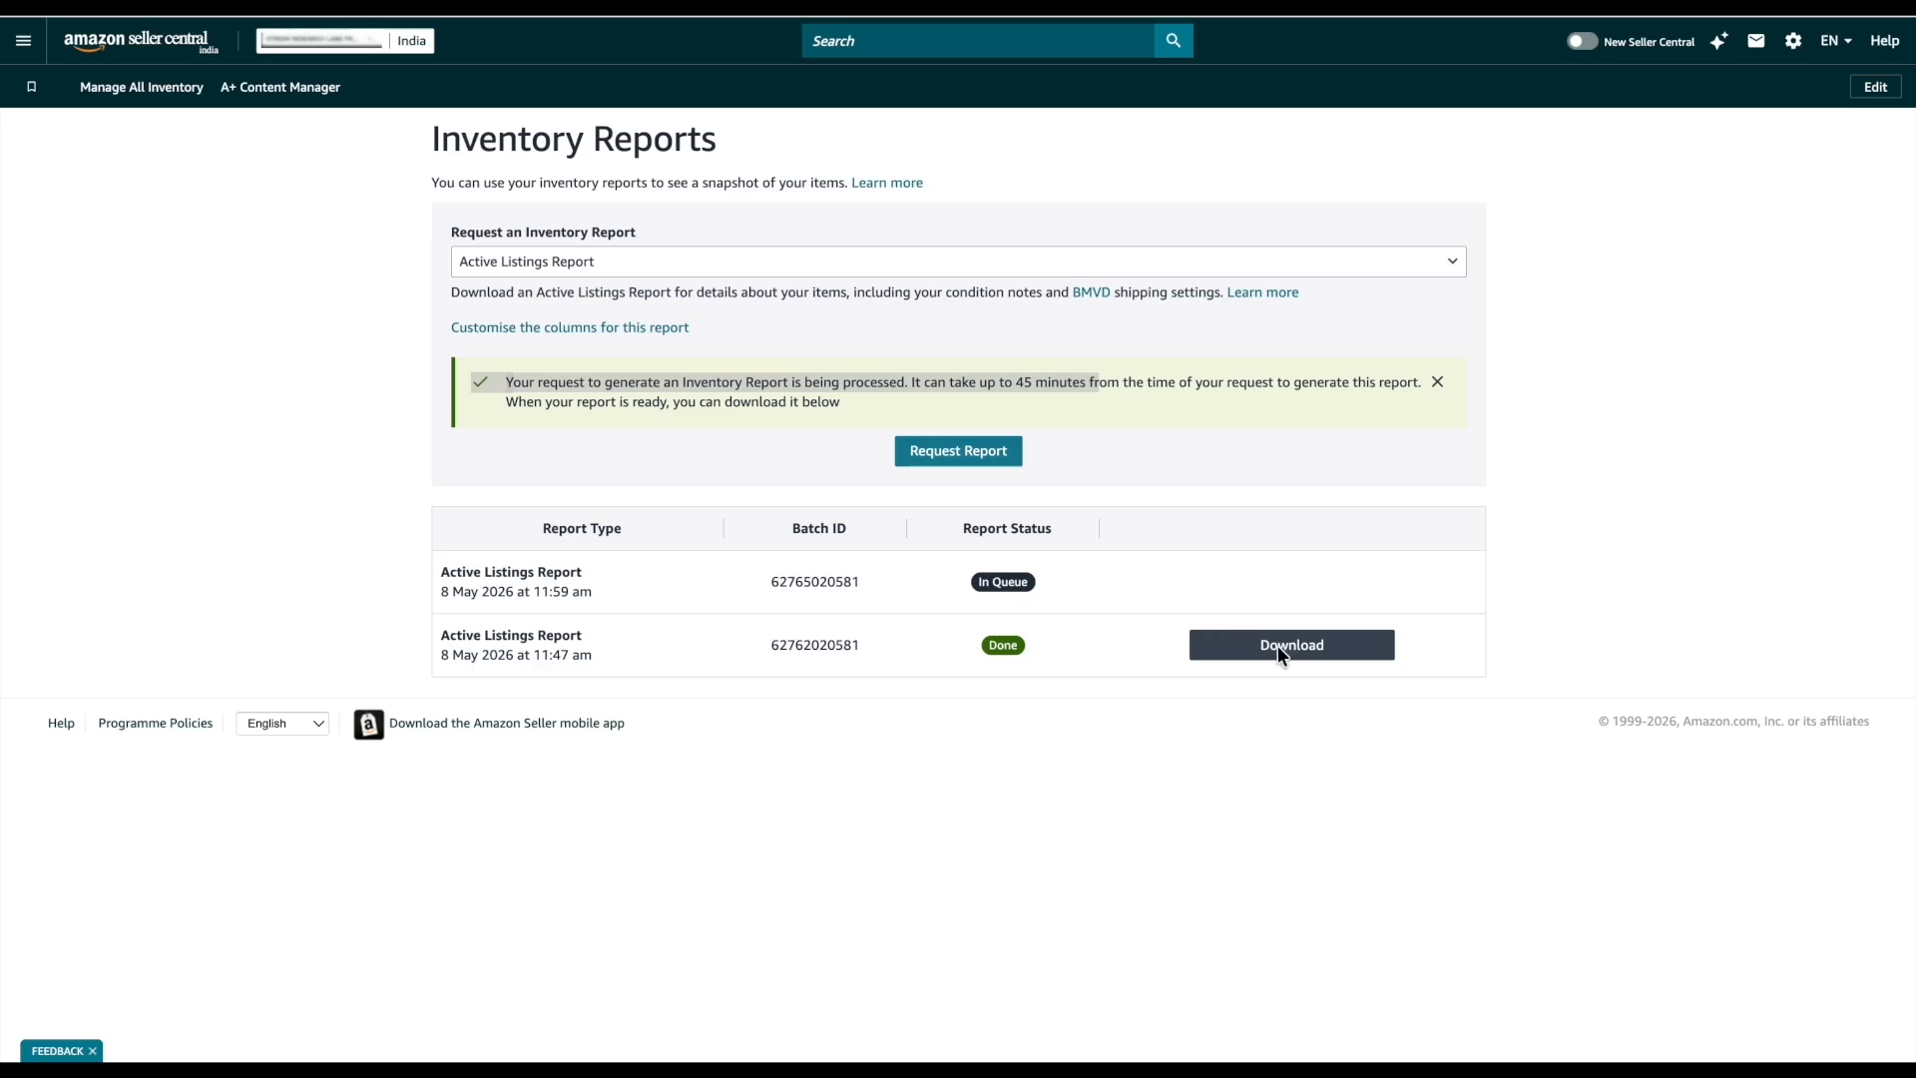
pyautogui.click(1276, 645)
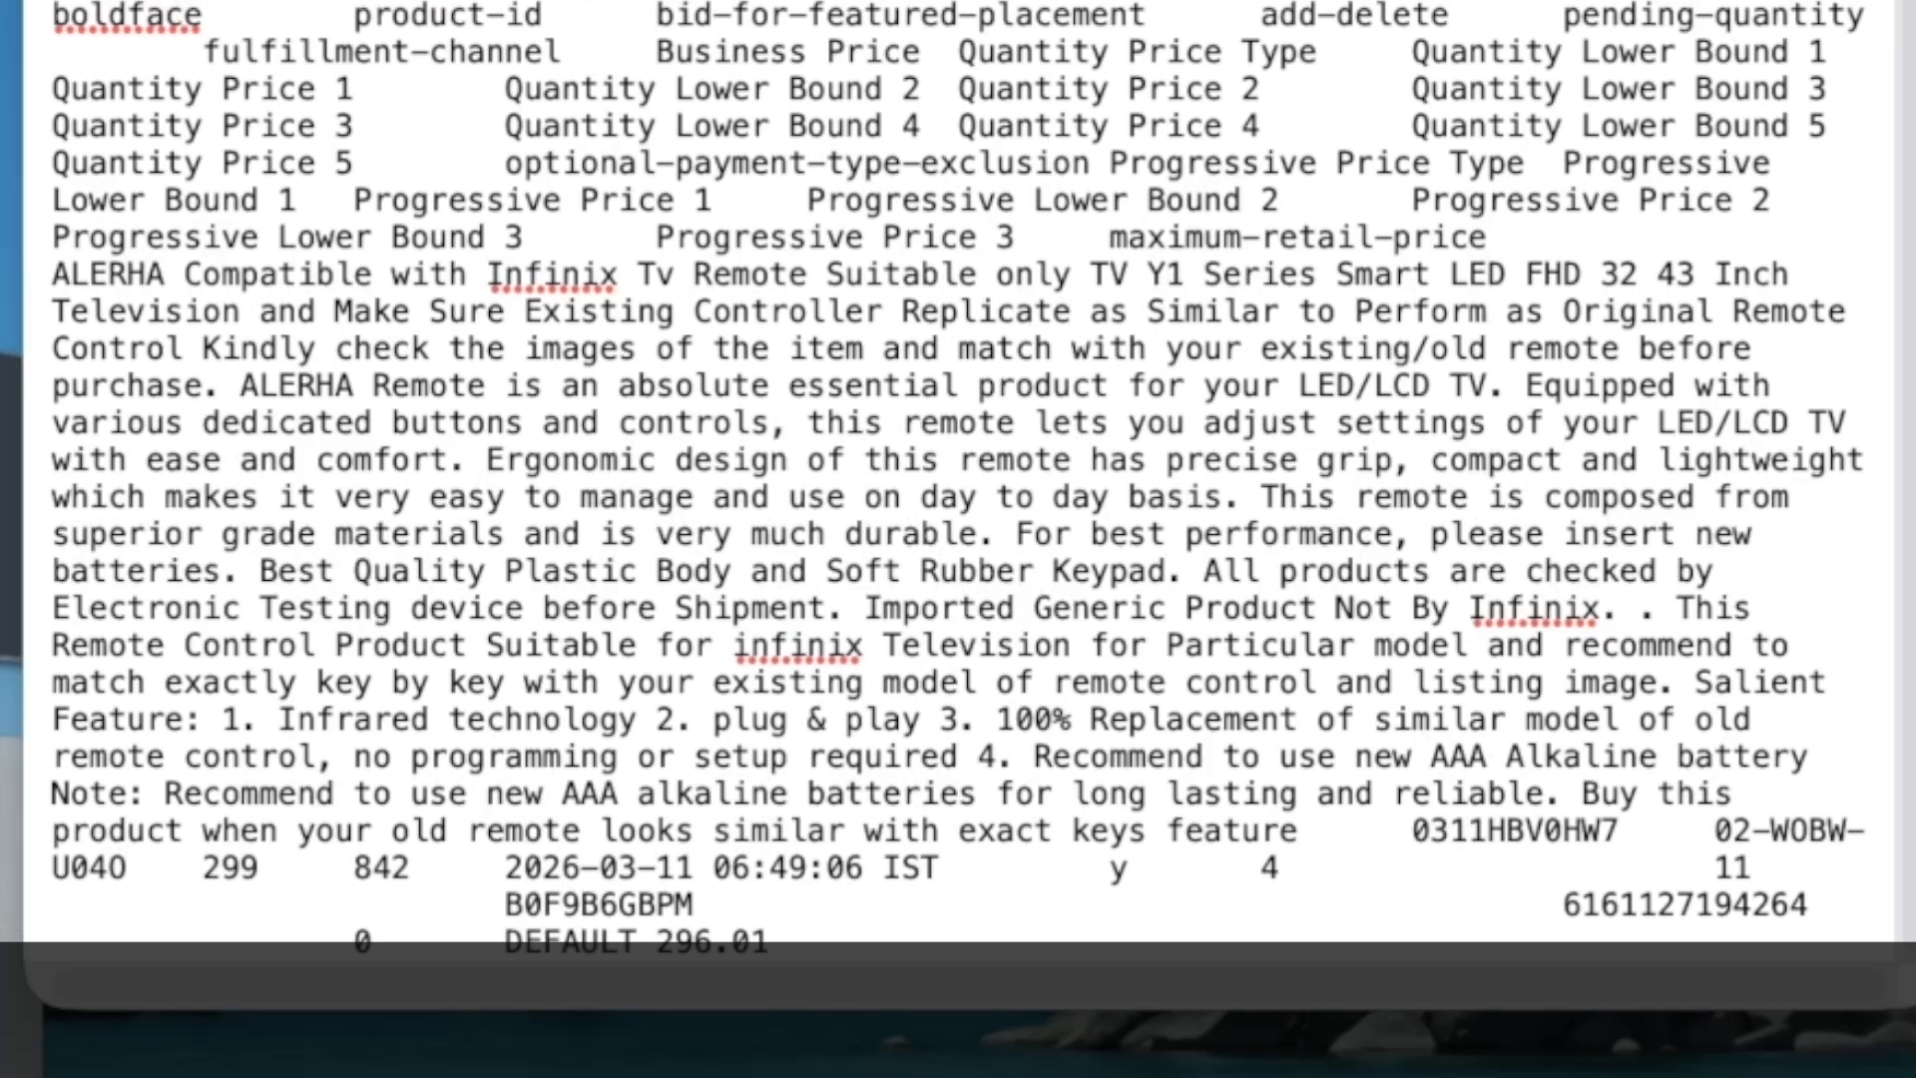
# Copy the entire text of the downloaded listings report and paste it into a blank Excel workbook starting at A1.
pyautogui.press('super+a')
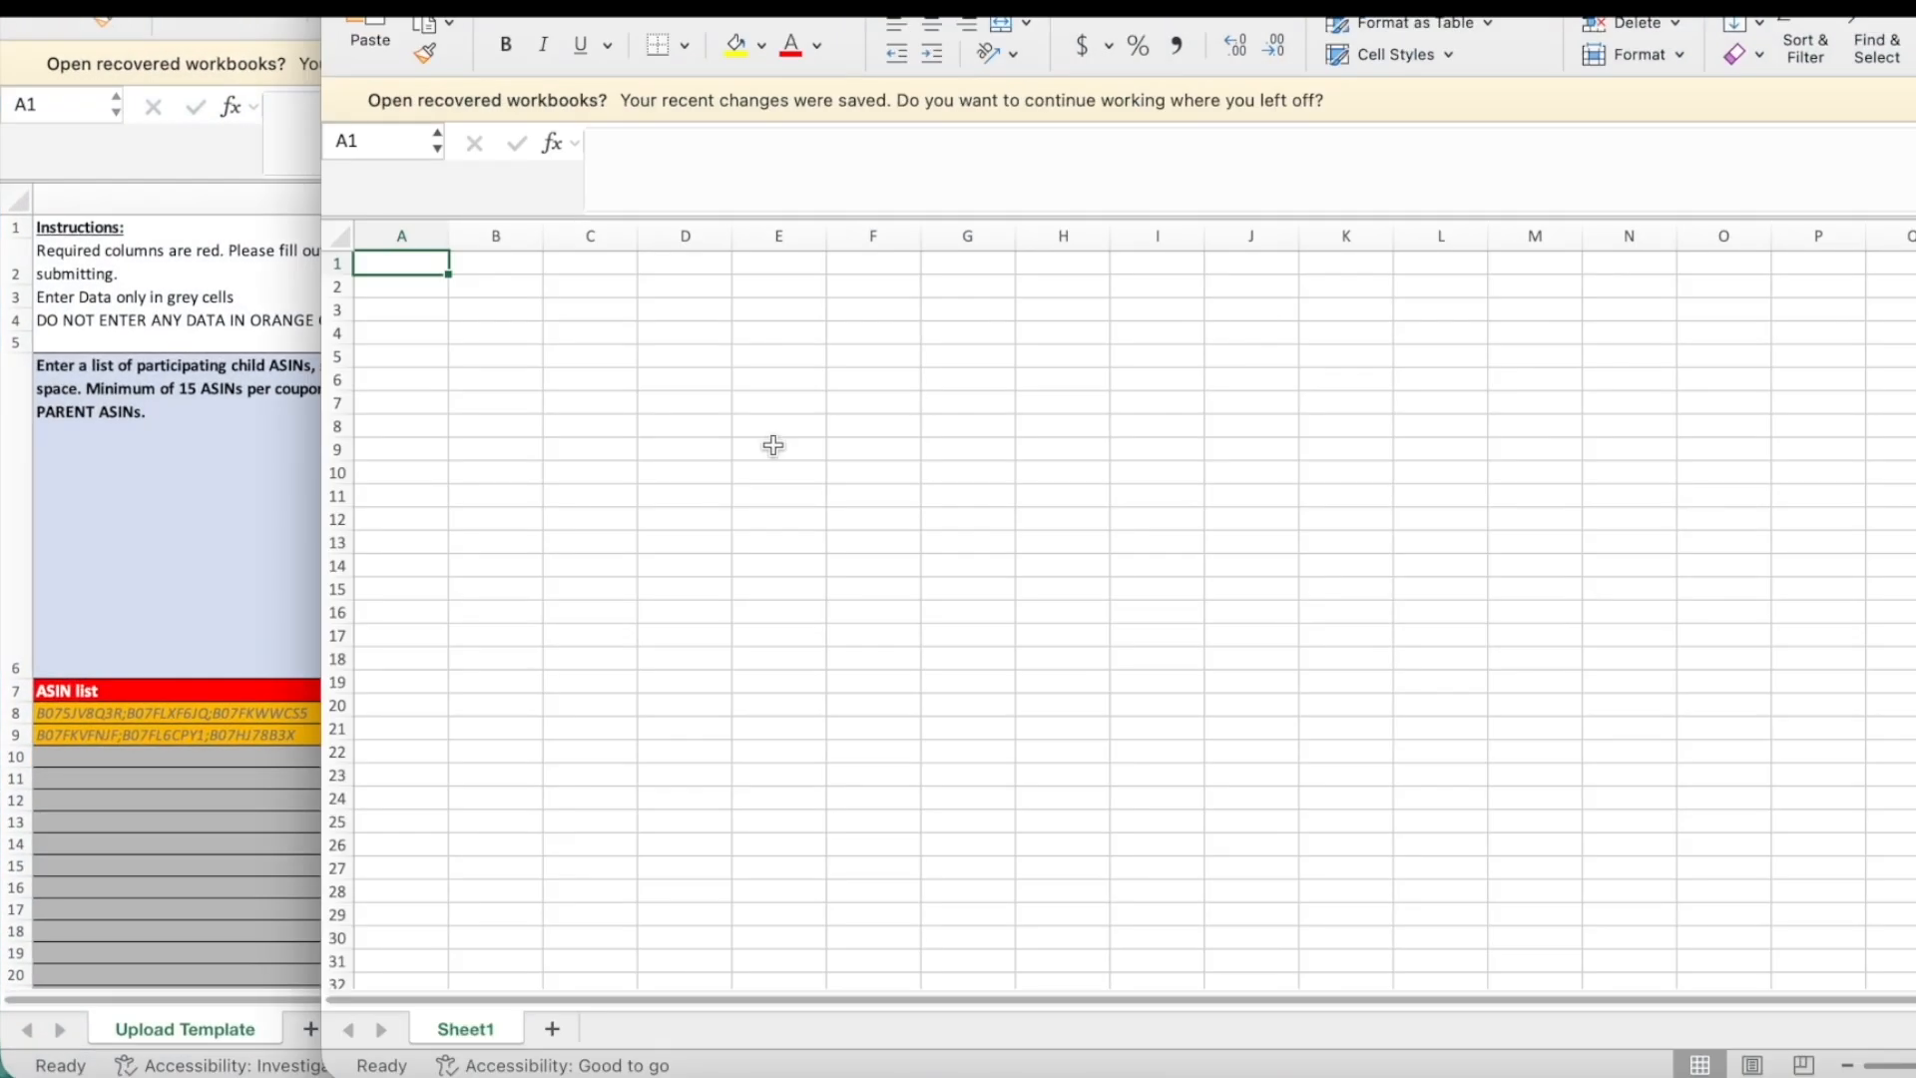
pyautogui.hotkey('ctrl', 'v')
pyautogui.hscroll(10, 773, 445)
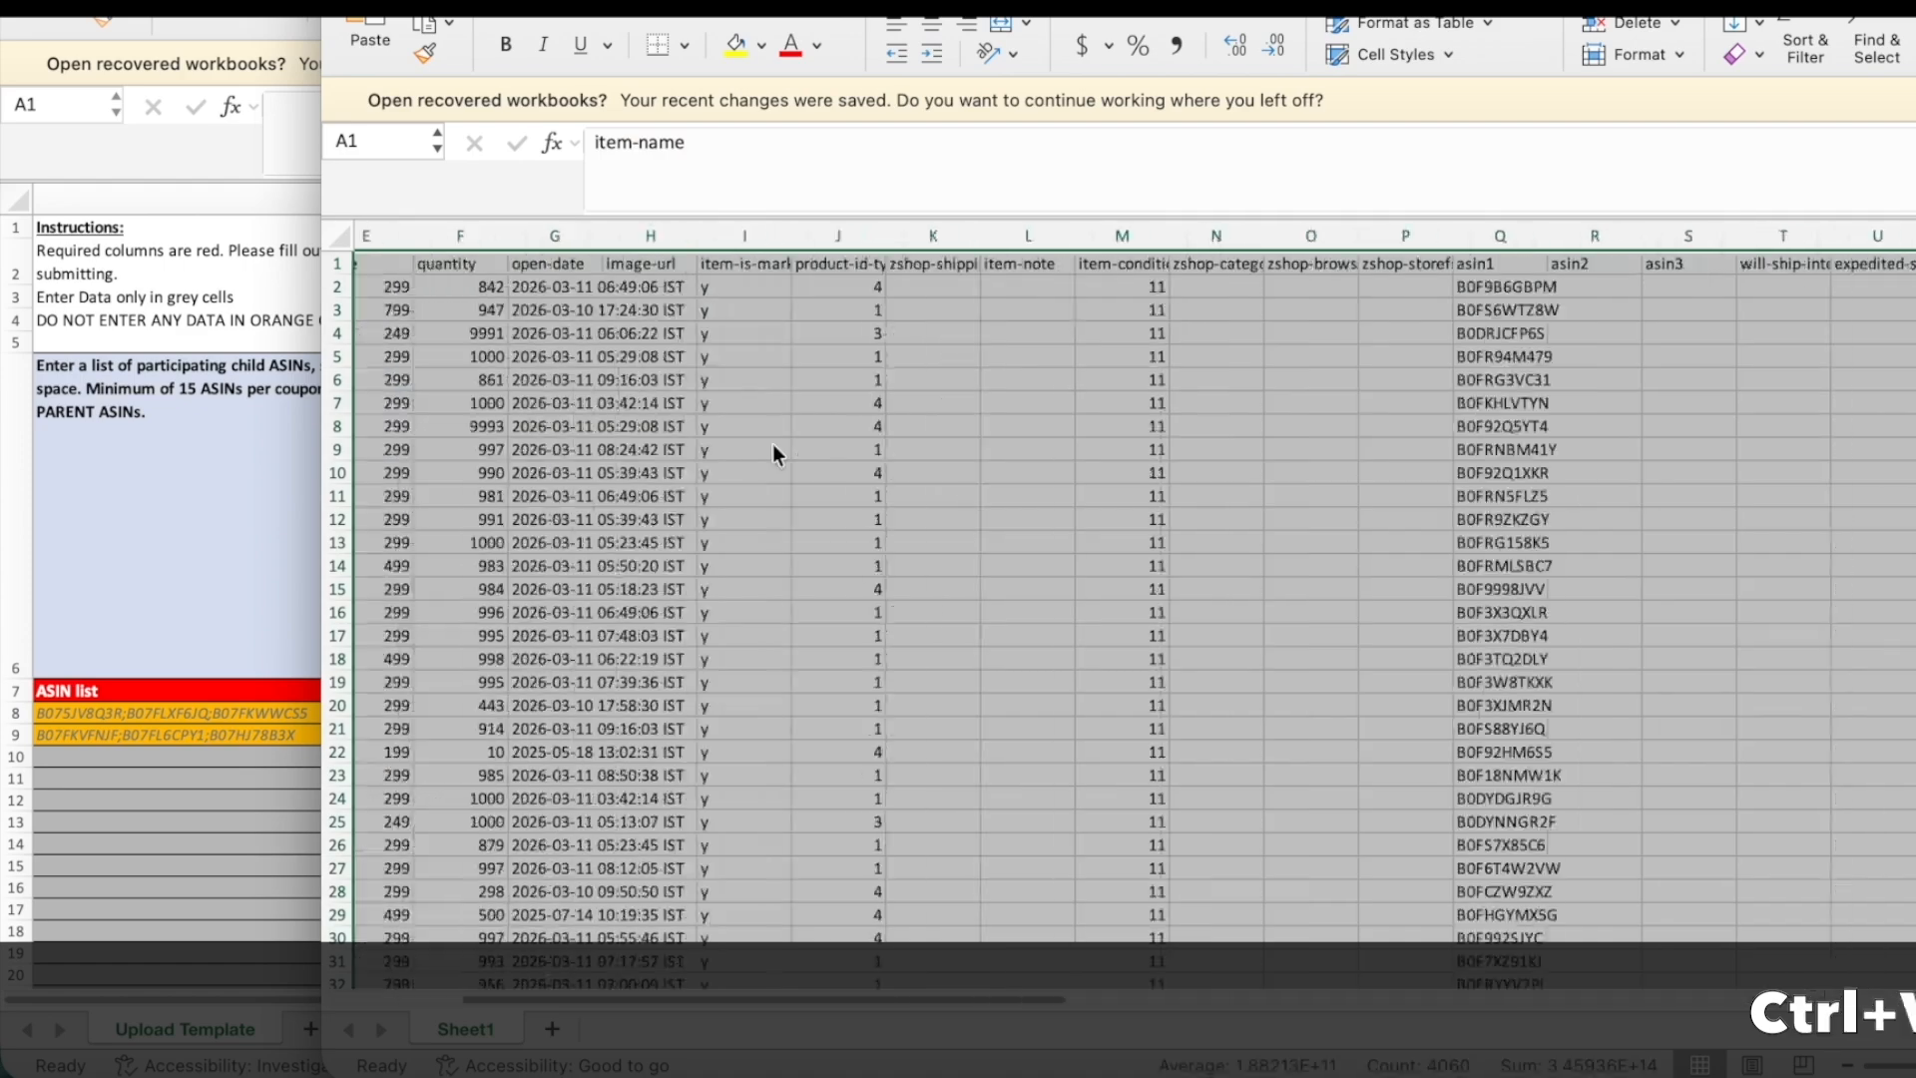
# Copy all ASINs below the asin1 header into column A of a new sheet and fit the column width.
pyautogui.click(956, 287)
pyautogui.hotkey('ctrl', 'shift', 'Down')
pyautogui.hotkey('ctrl', 'c')
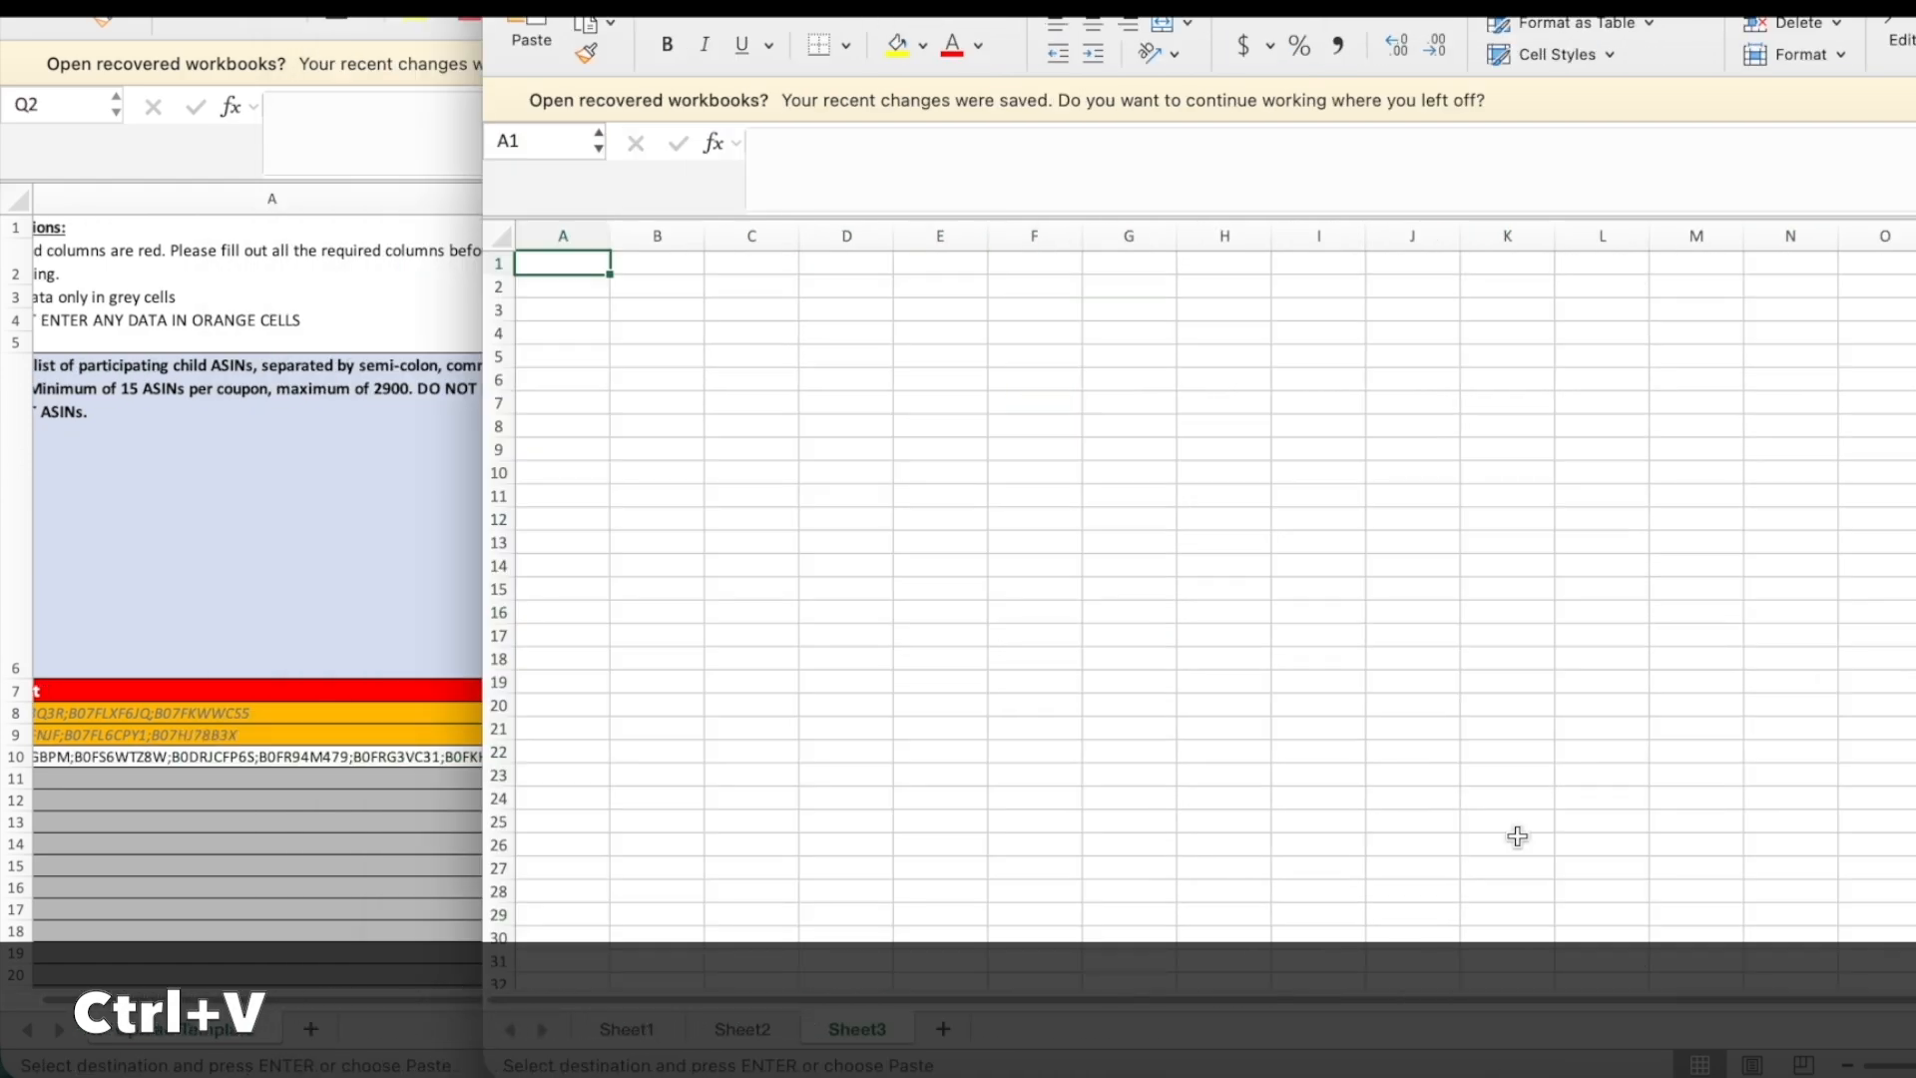
pyautogui.click(552, 1029)
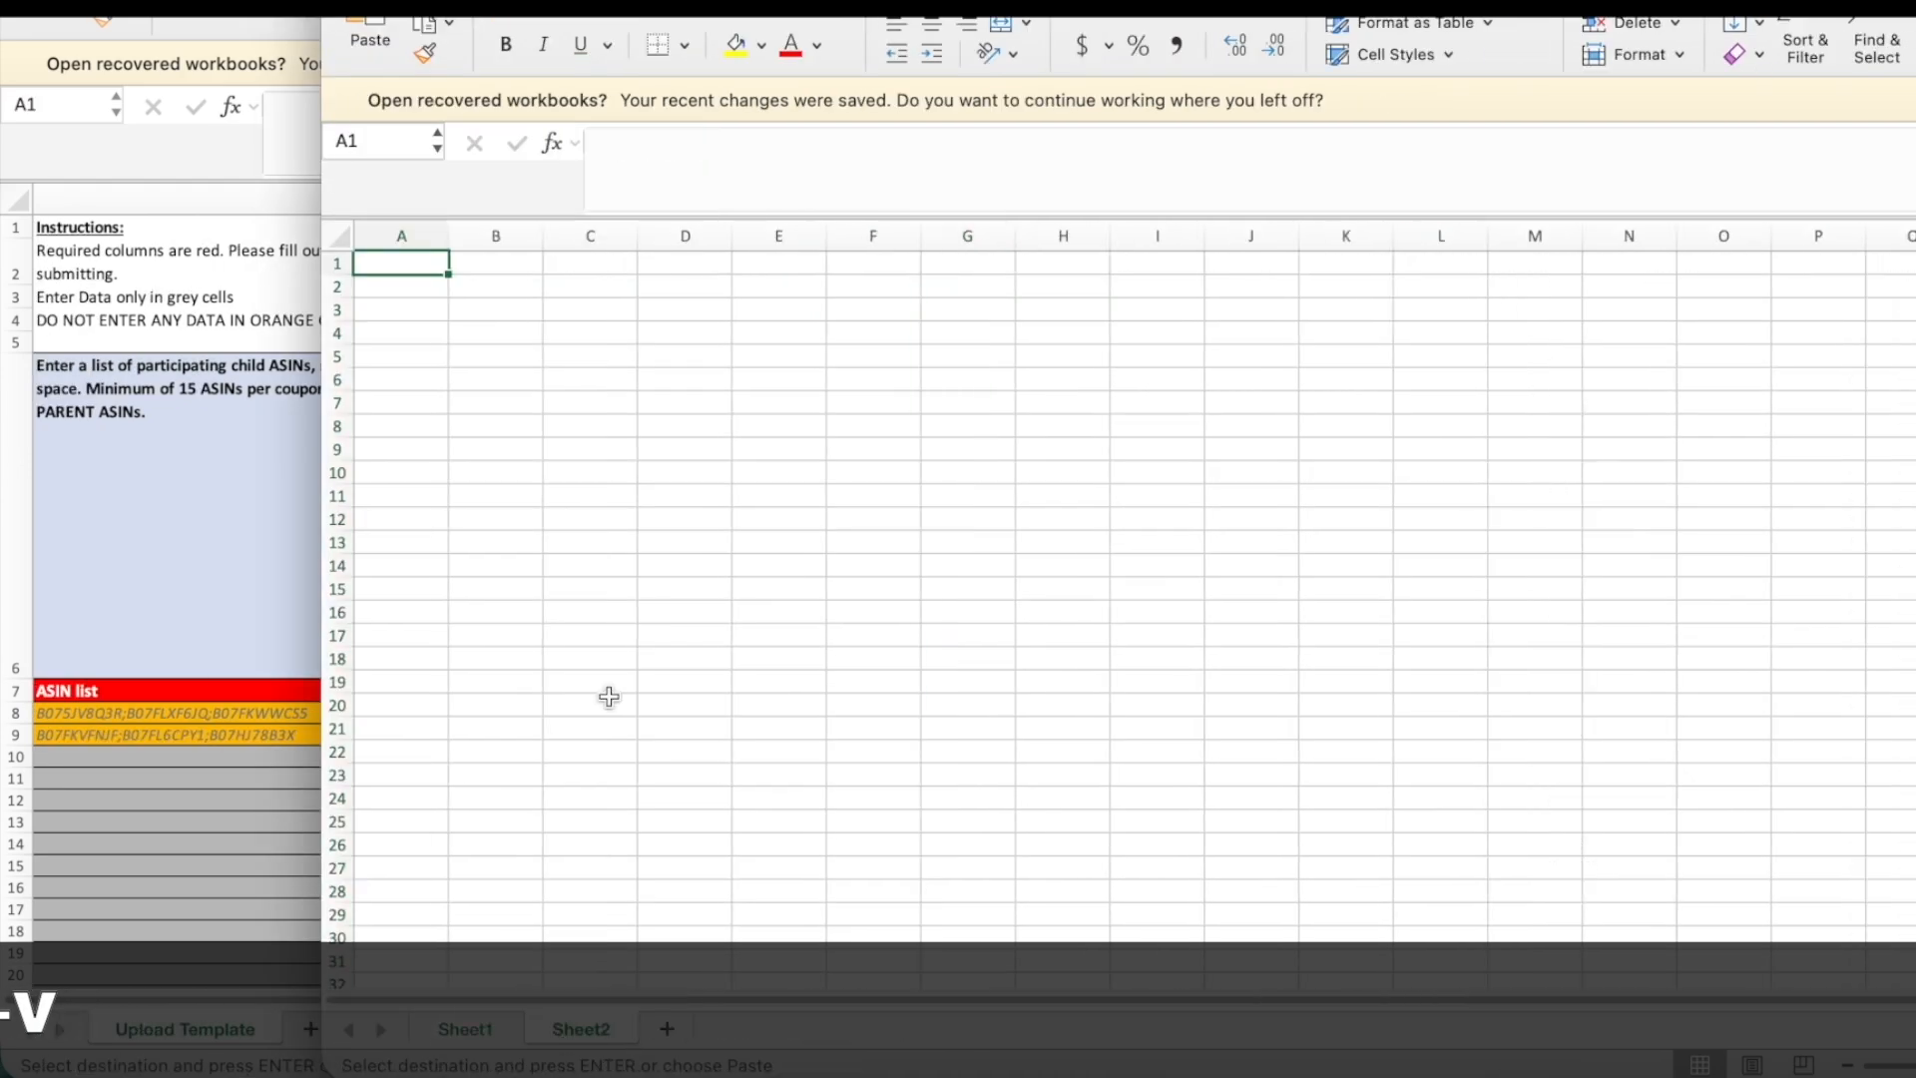
pyautogui.press('super+v')
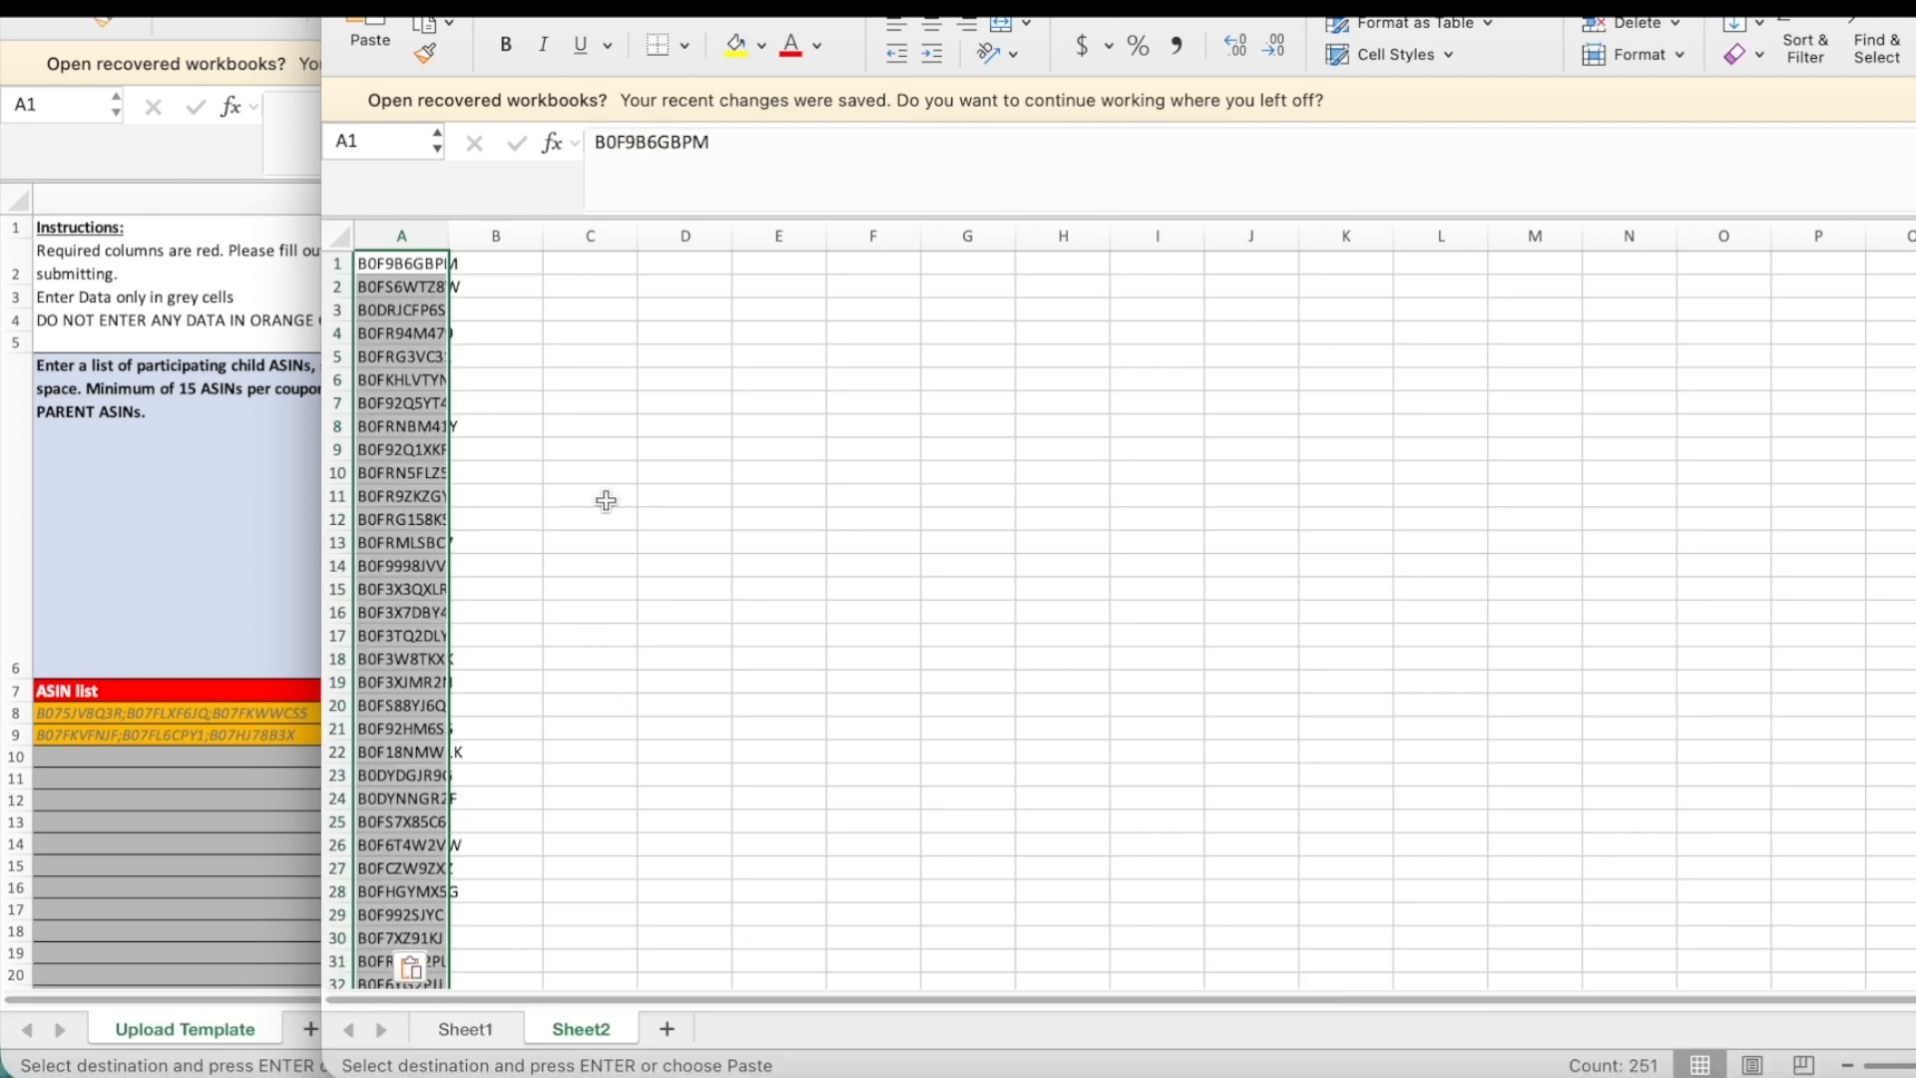
pyautogui.doubleClick(449, 236)
# Check the separator rule and the example ASIN entries in the ASIN list column of the bulk coupon template.
pyautogui.click(226, 499)
pyautogui.click(351, 762)
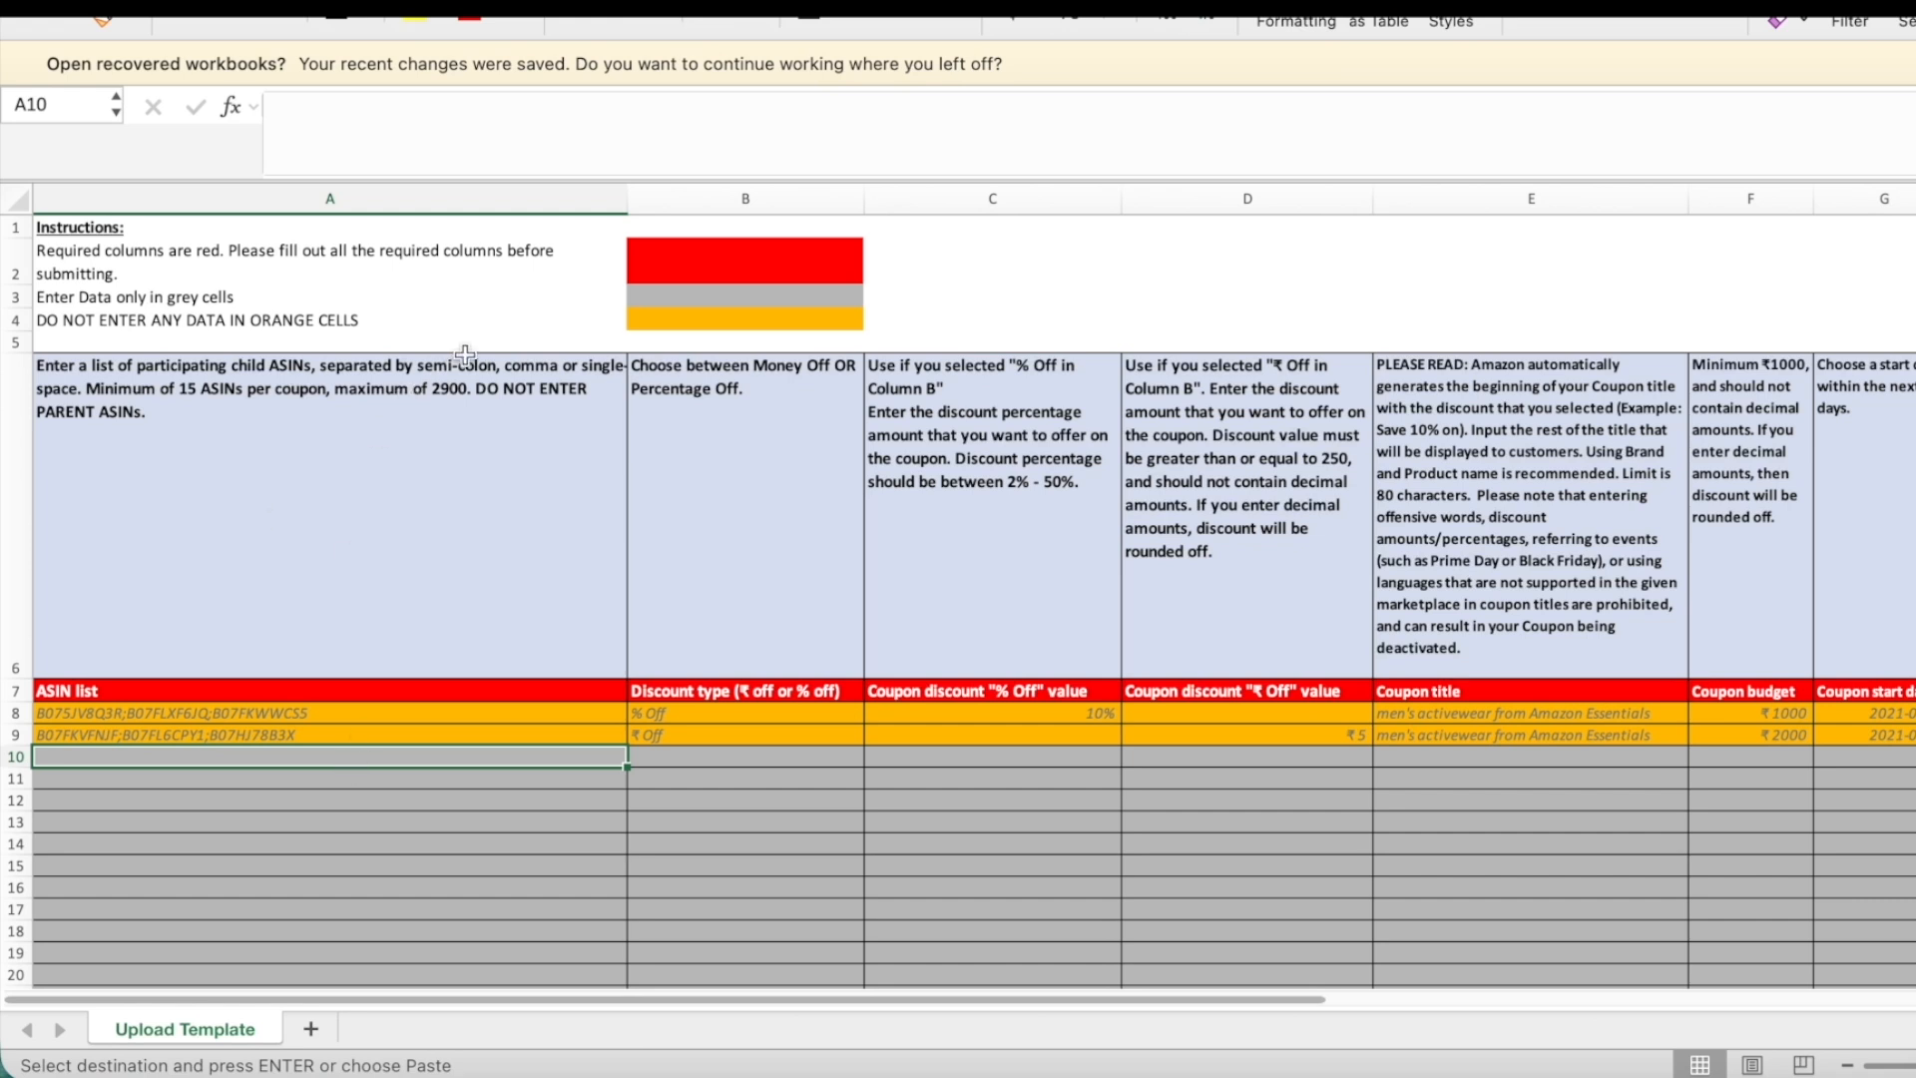
pyautogui.doubleClick(434, 359)
pyautogui.moveTo(422, 364); pyautogui.dragTo(512, 367)
pyautogui.click(337, 766)
pyautogui.click(188, 735)
pyautogui.click(340, 105)
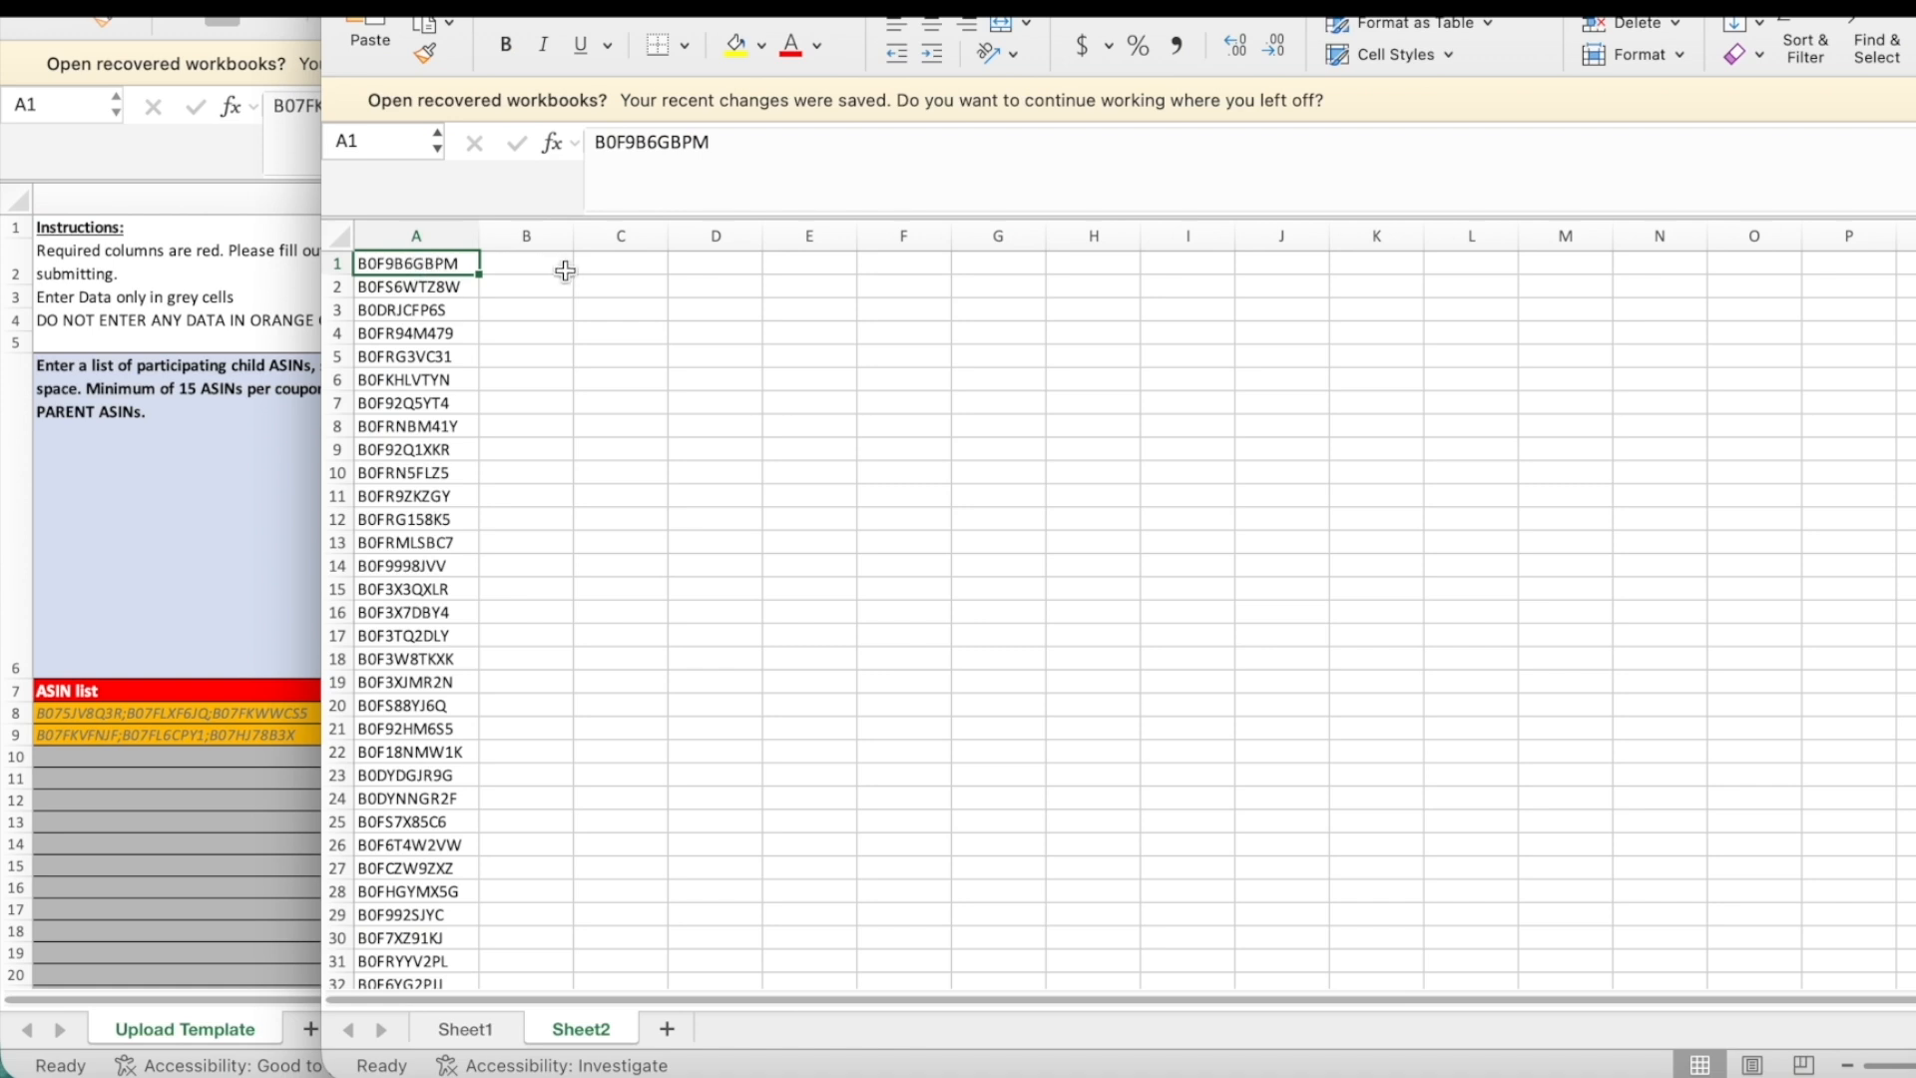
# Join the ASINs in cell B1 of the ASIN sheet with the formula =TEXTJOIN(";",TRUE,A1:A251).
pyautogui.click(532, 264)
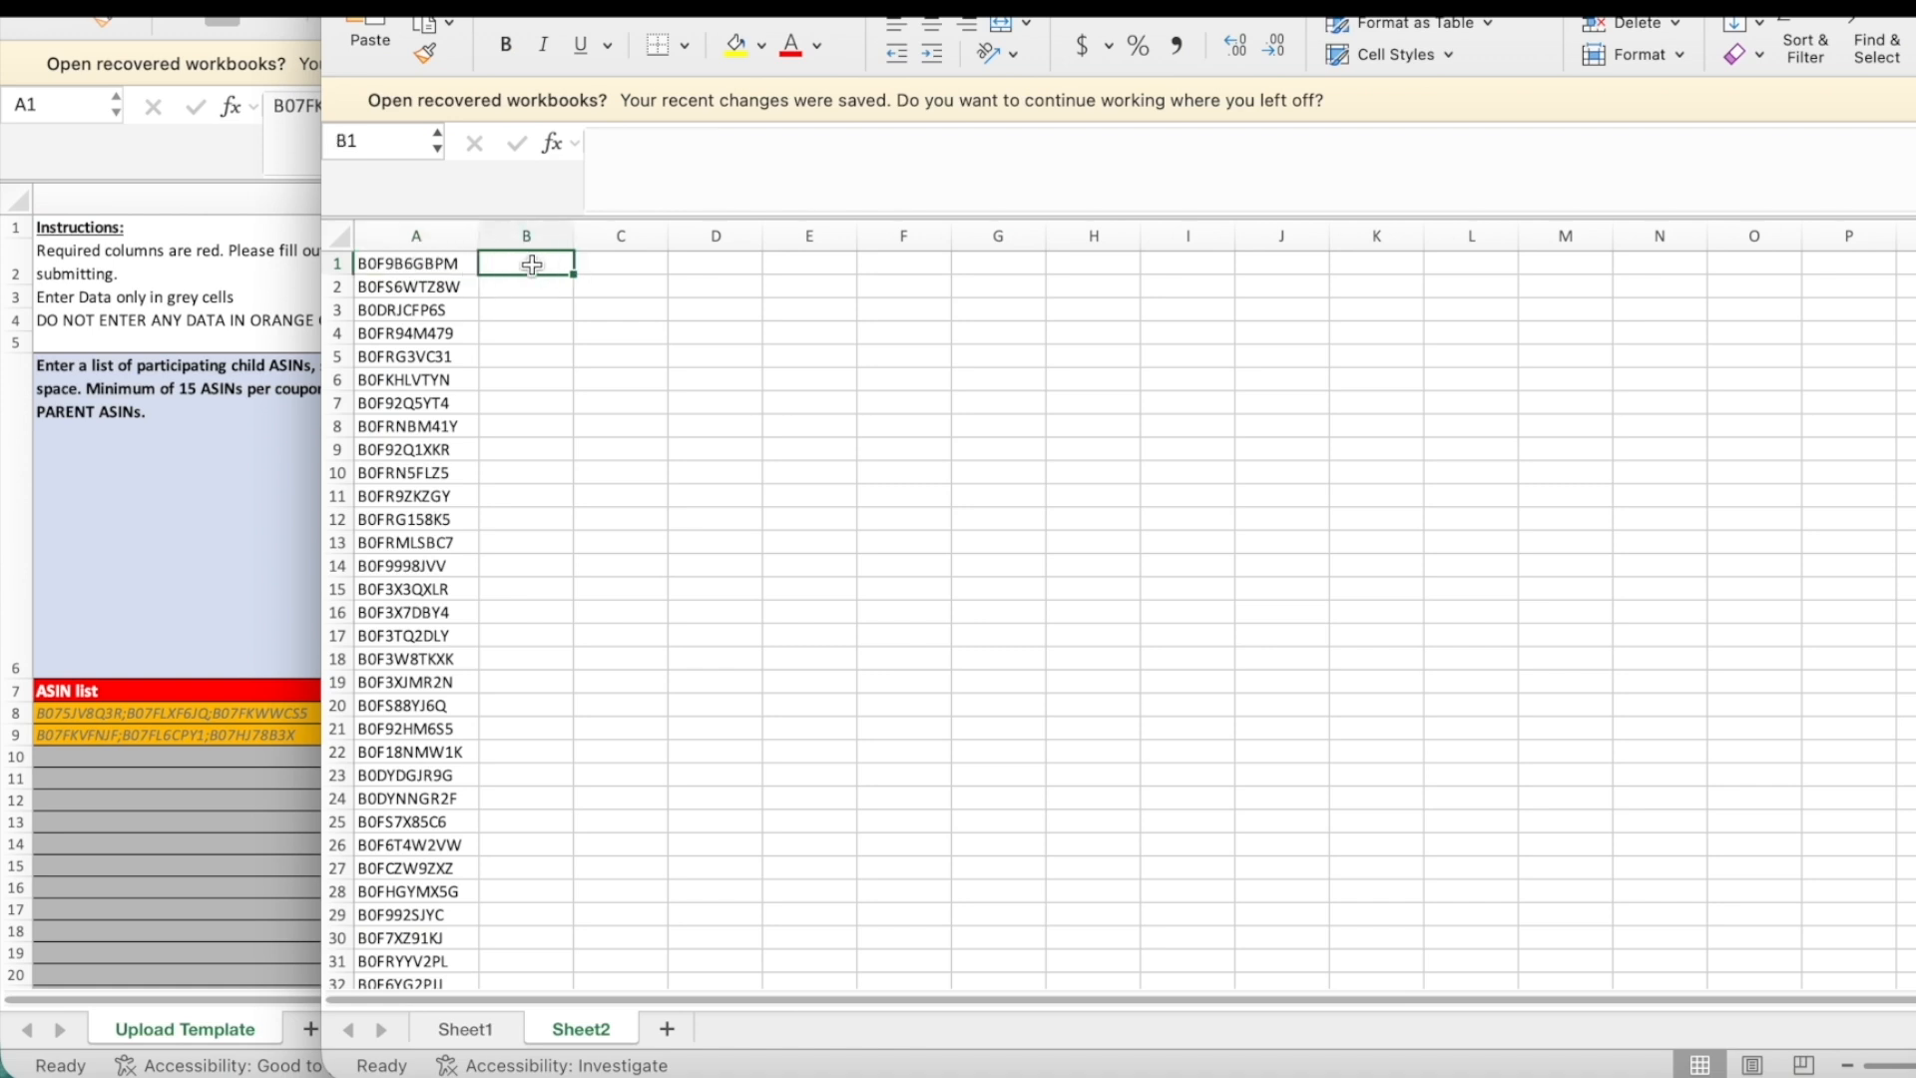
pyautogui.write('=')
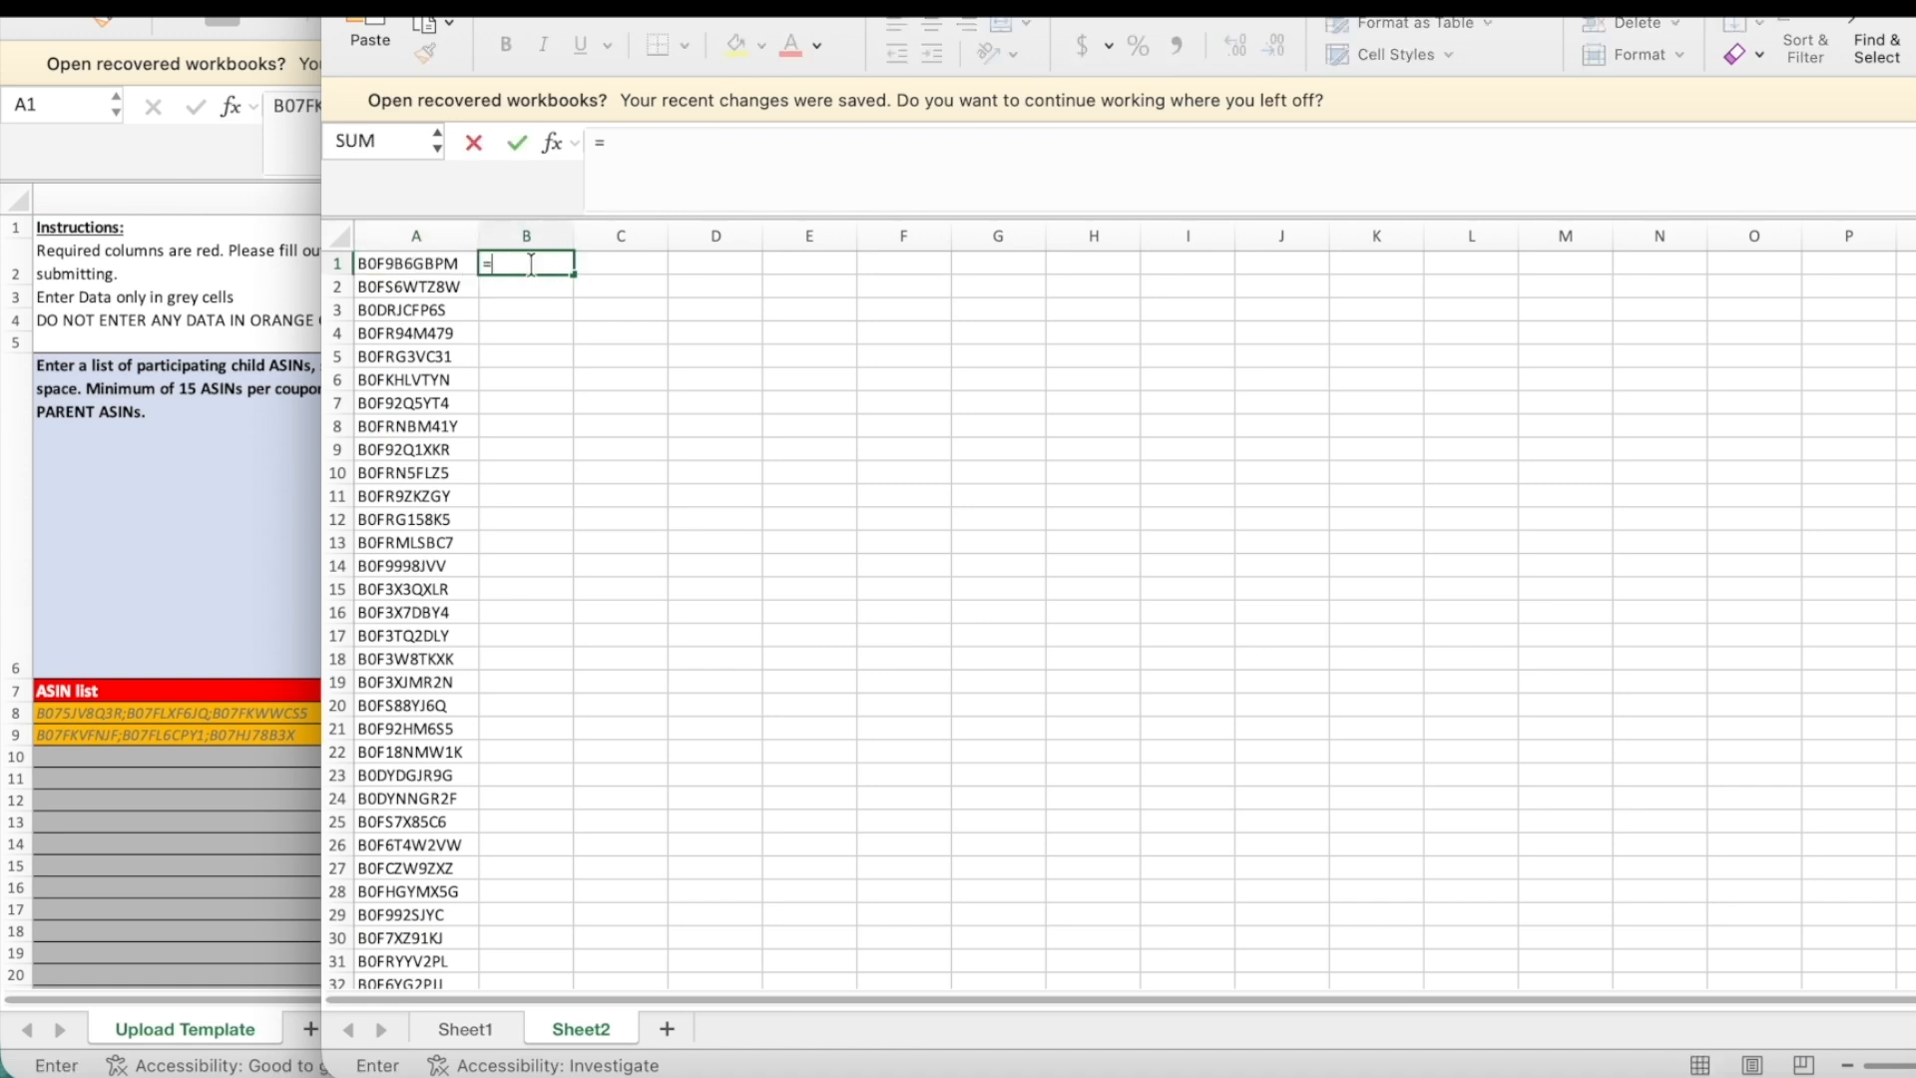
pyautogui.write('textj')
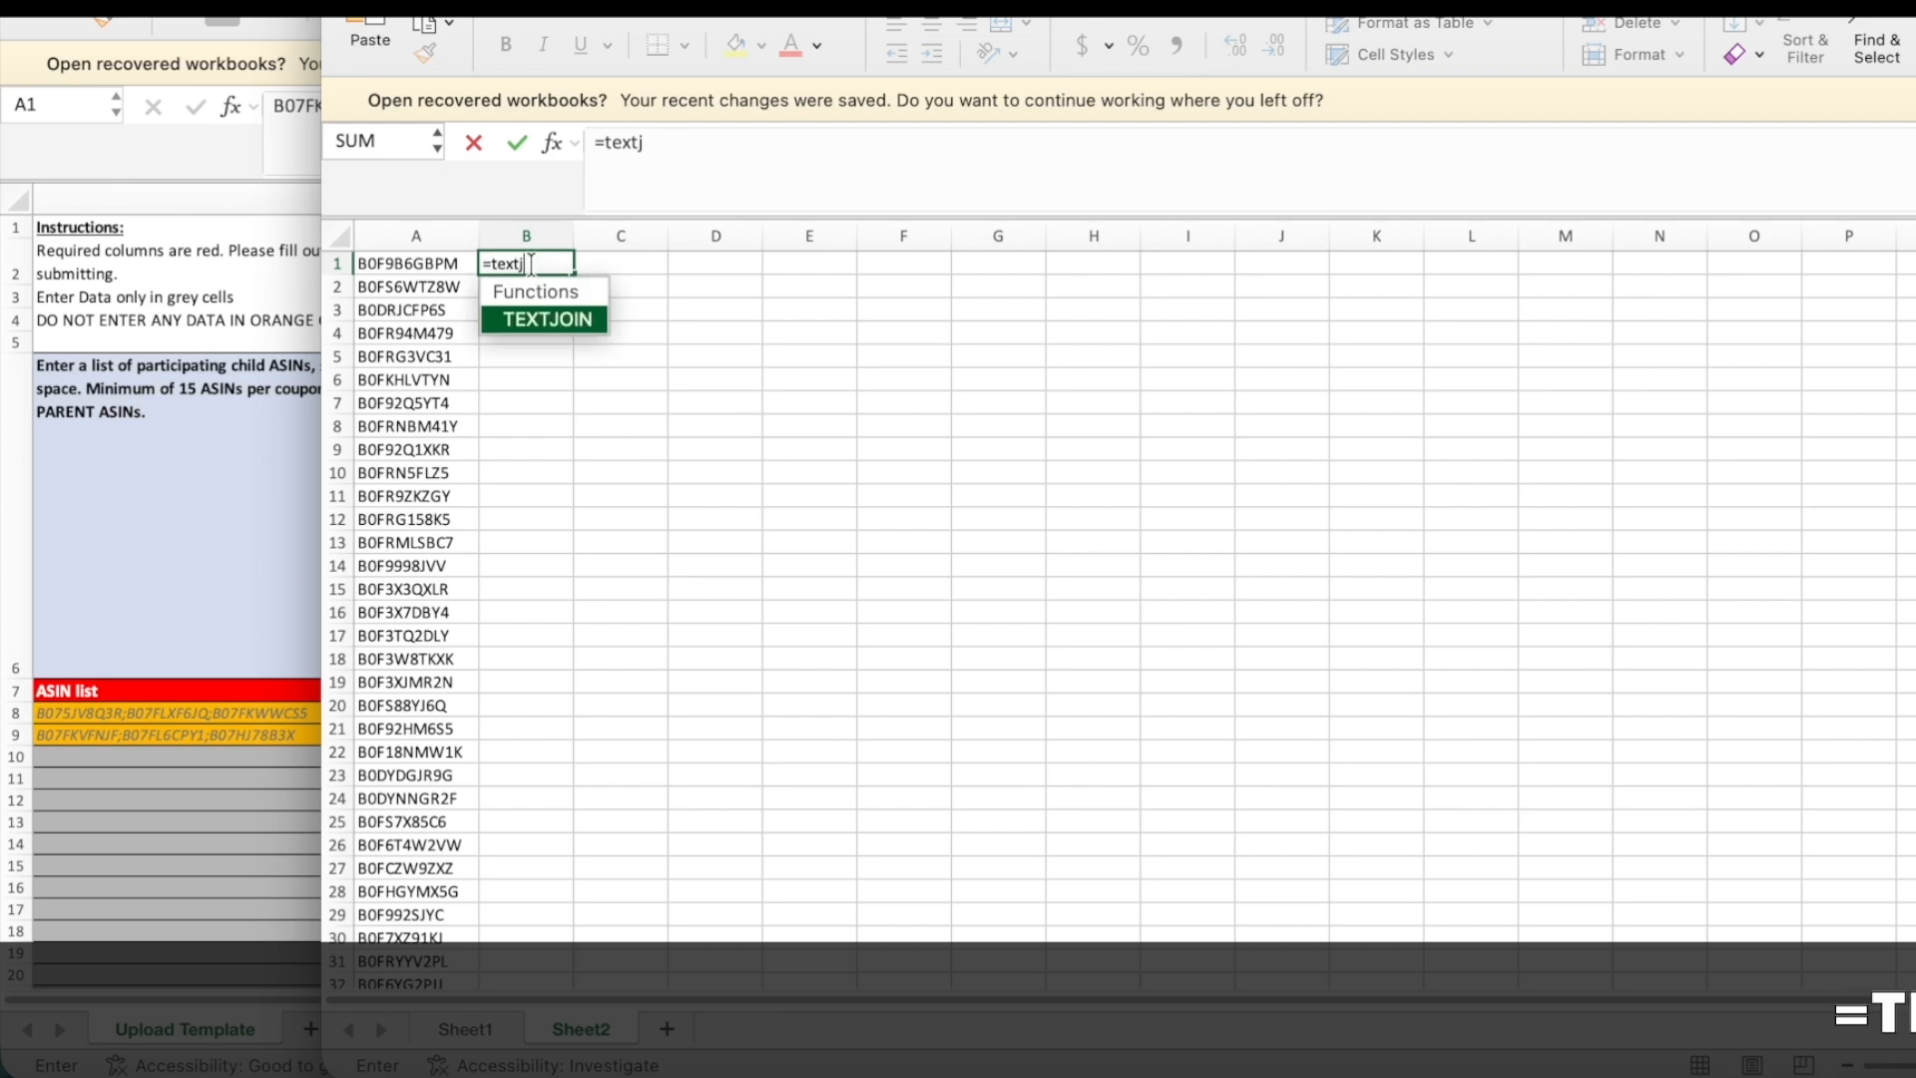
pyautogui.press('Tab')
pyautogui.write('"')
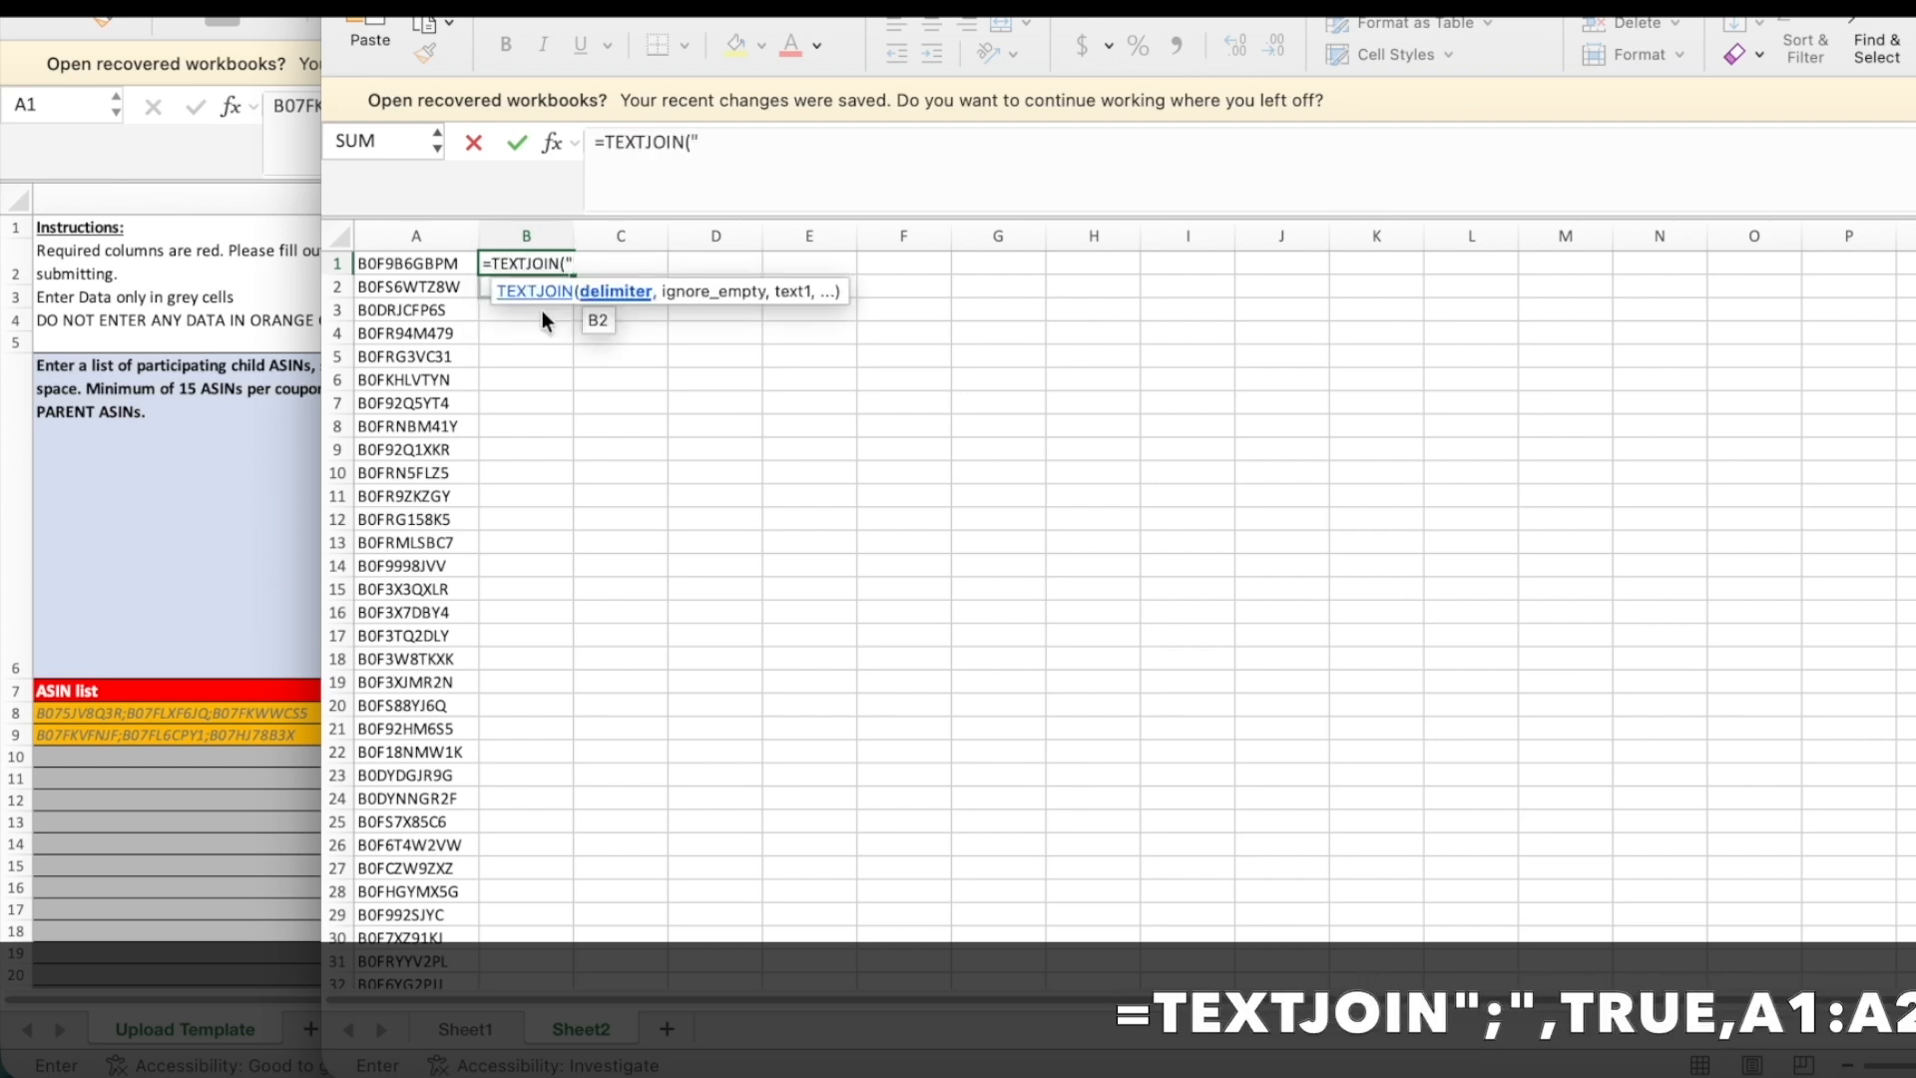
pyautogui.write(';",')
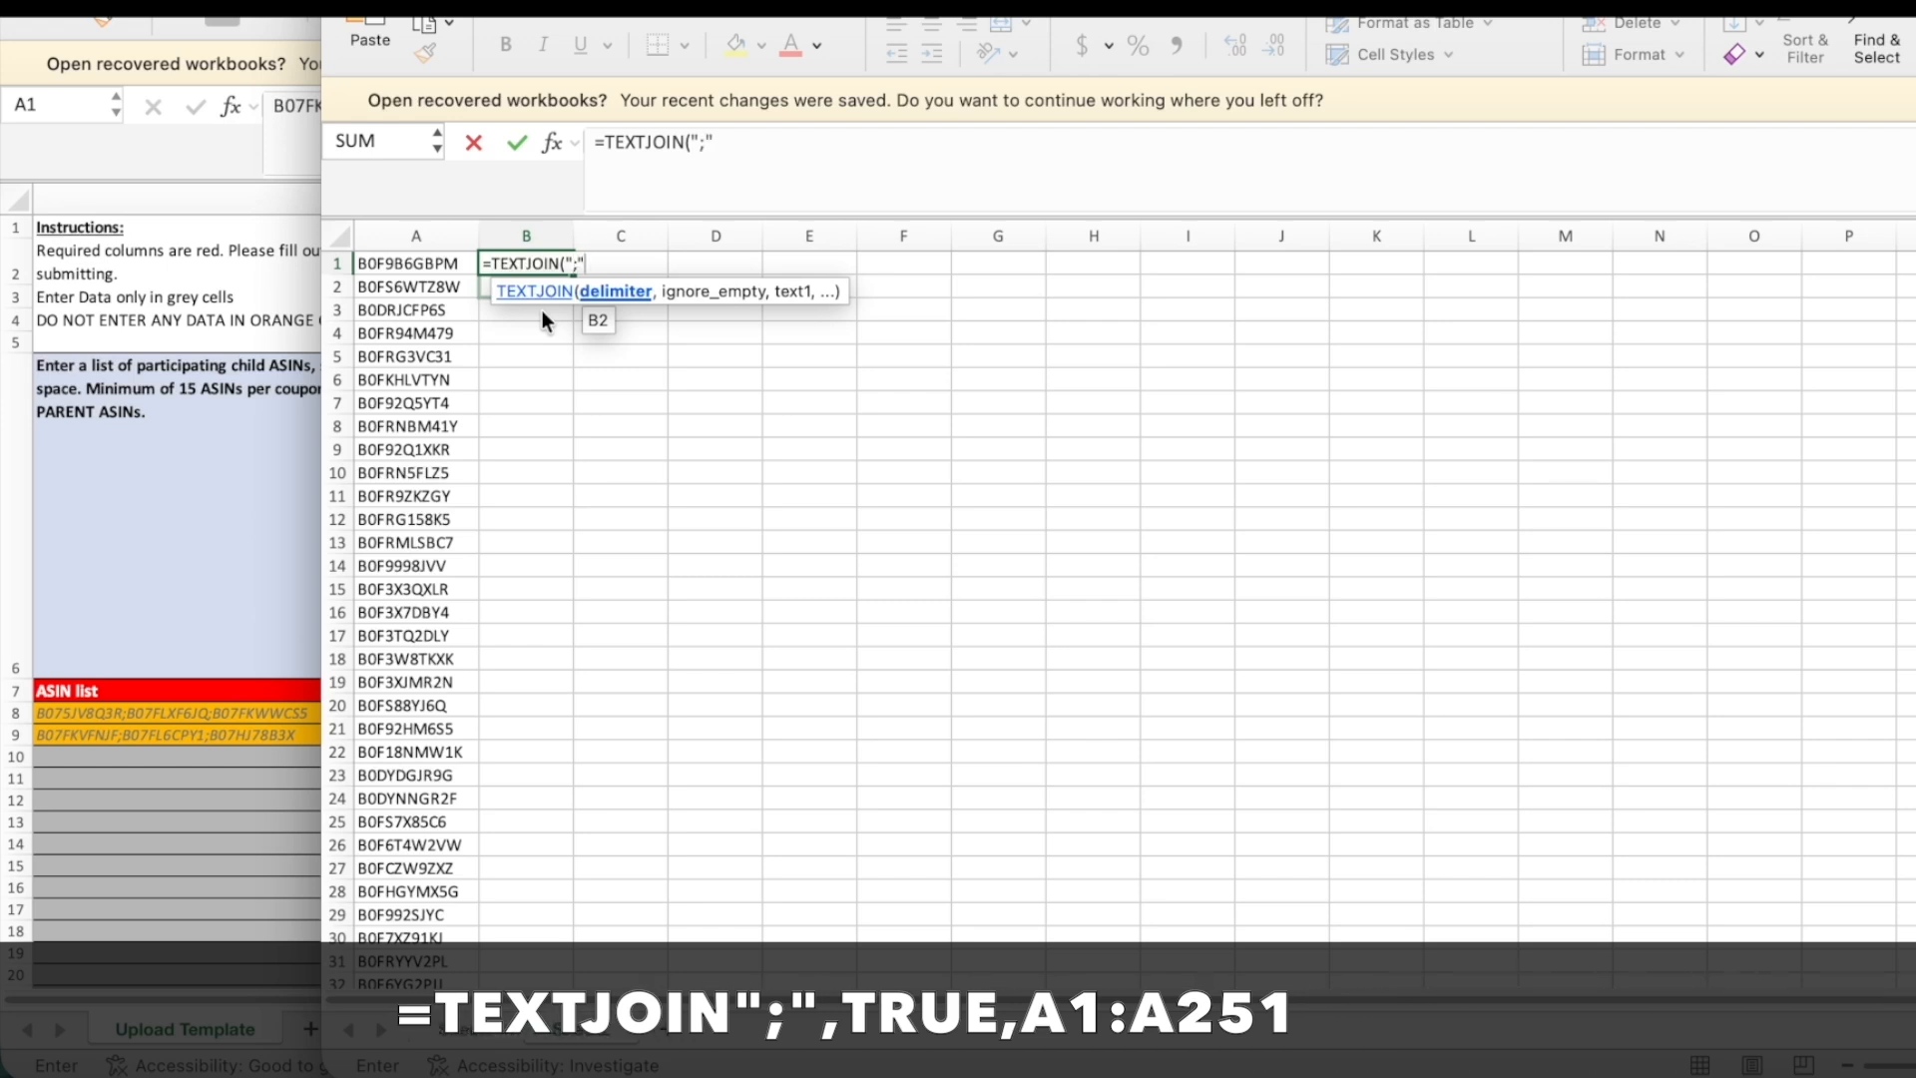
pyautogui.doubleClick(645, 349)
pyautogui.write(',TRUE,')
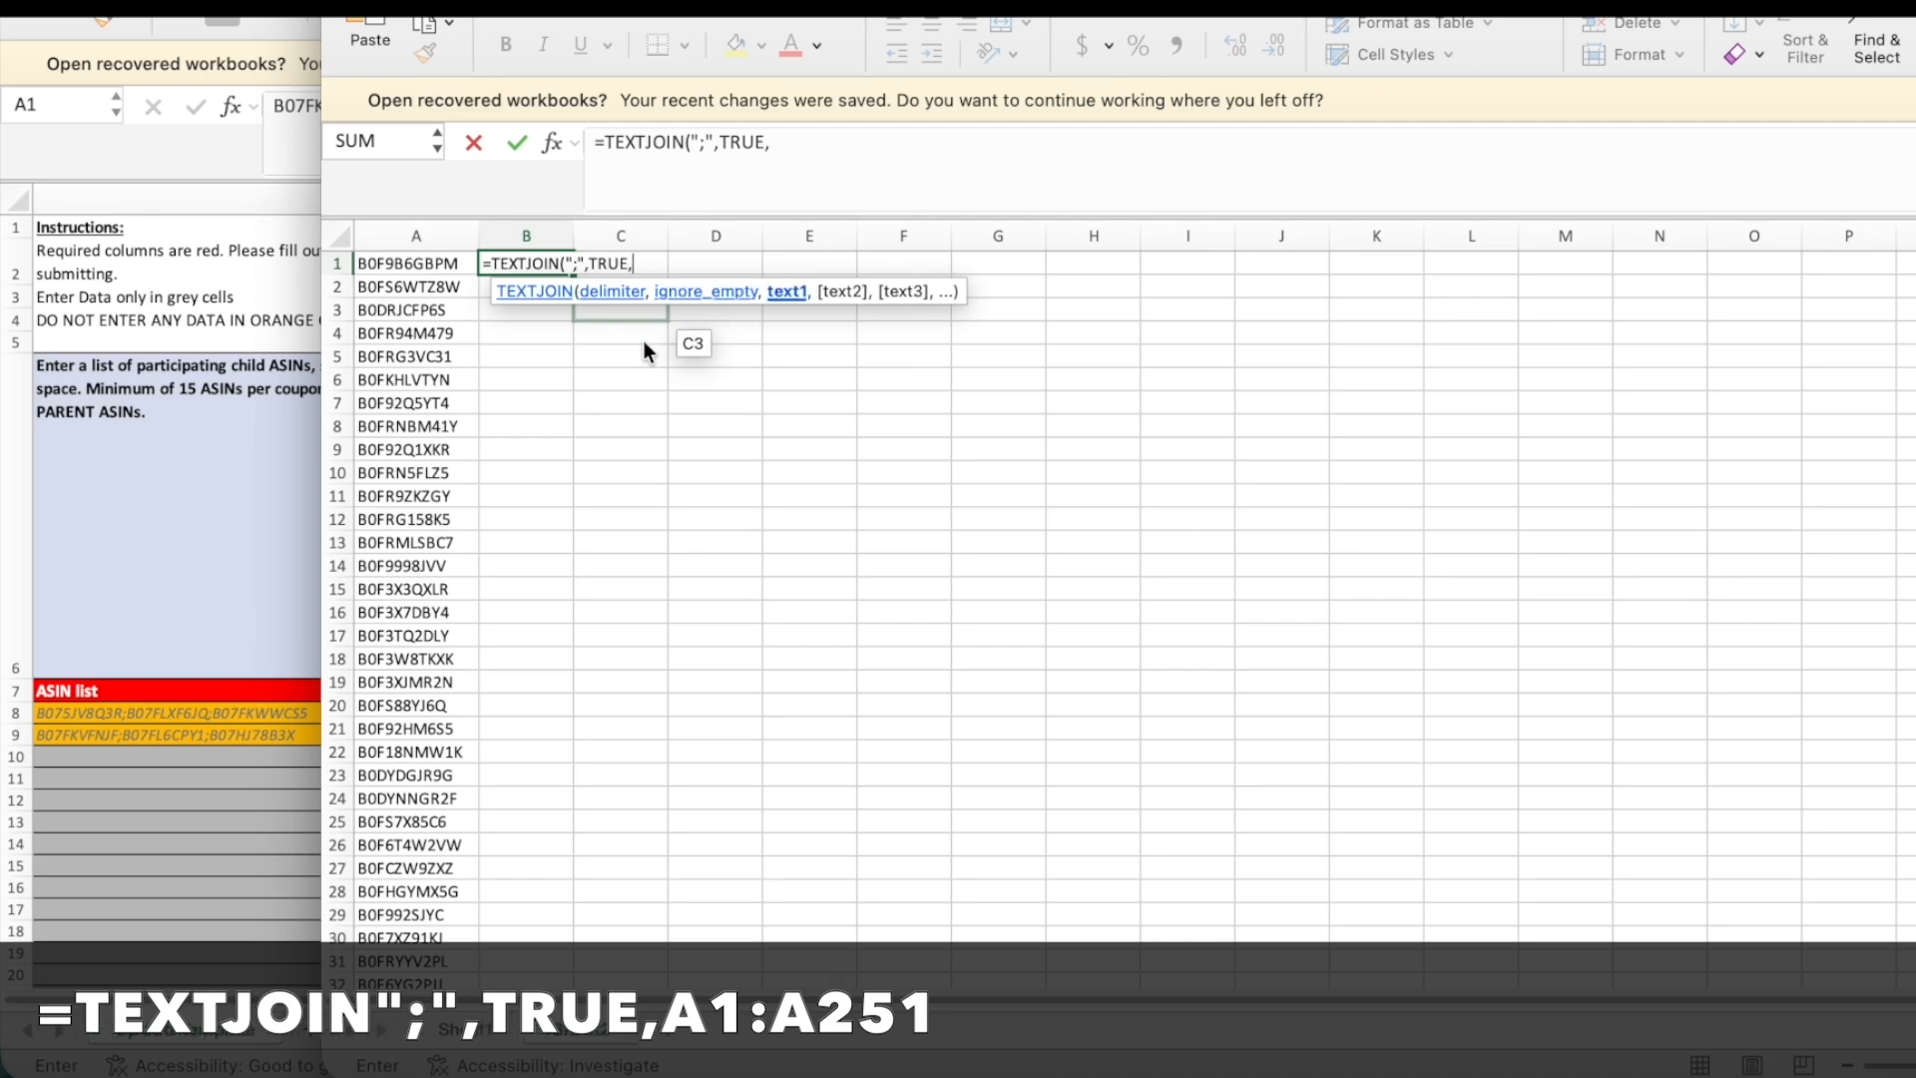
pyautogui.click(431, 262)
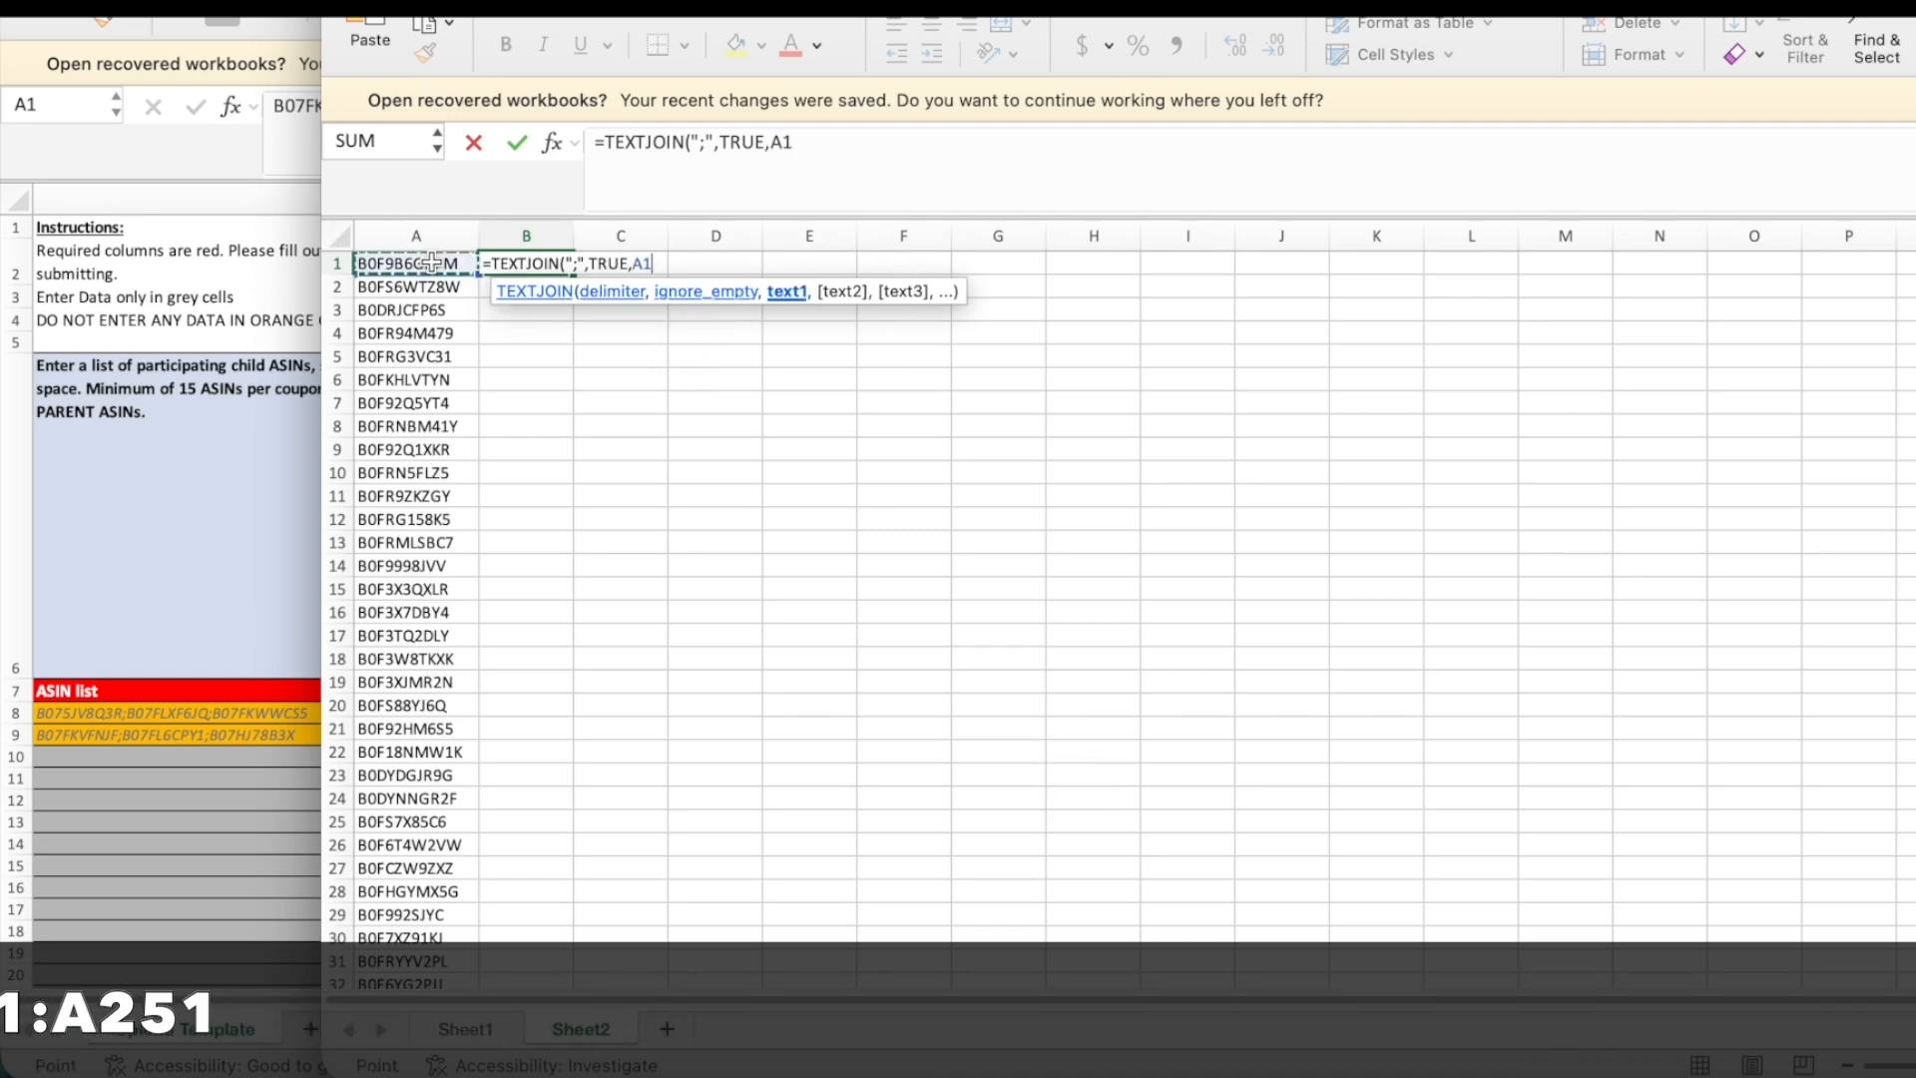
pyautogui.hotkey('ctrl', 'shift', 'Down')
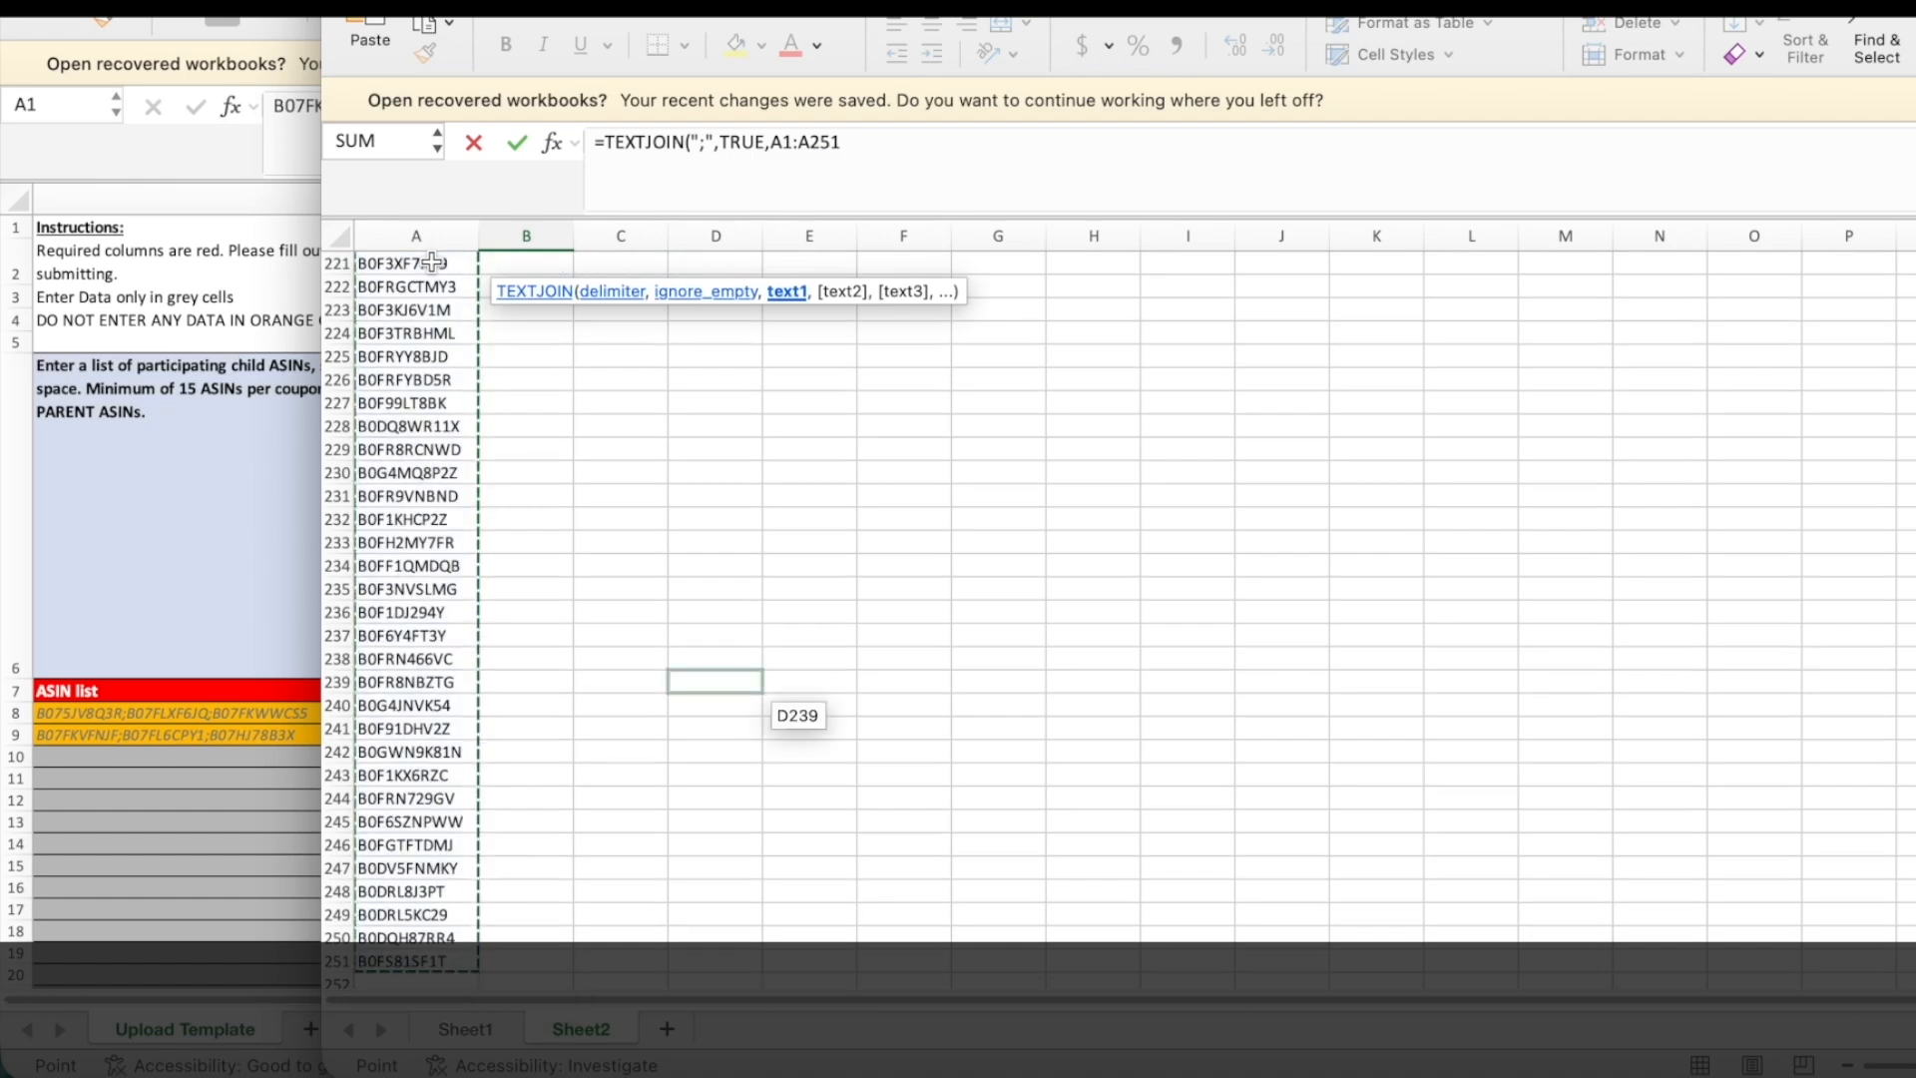
pyautogui.press('Return')
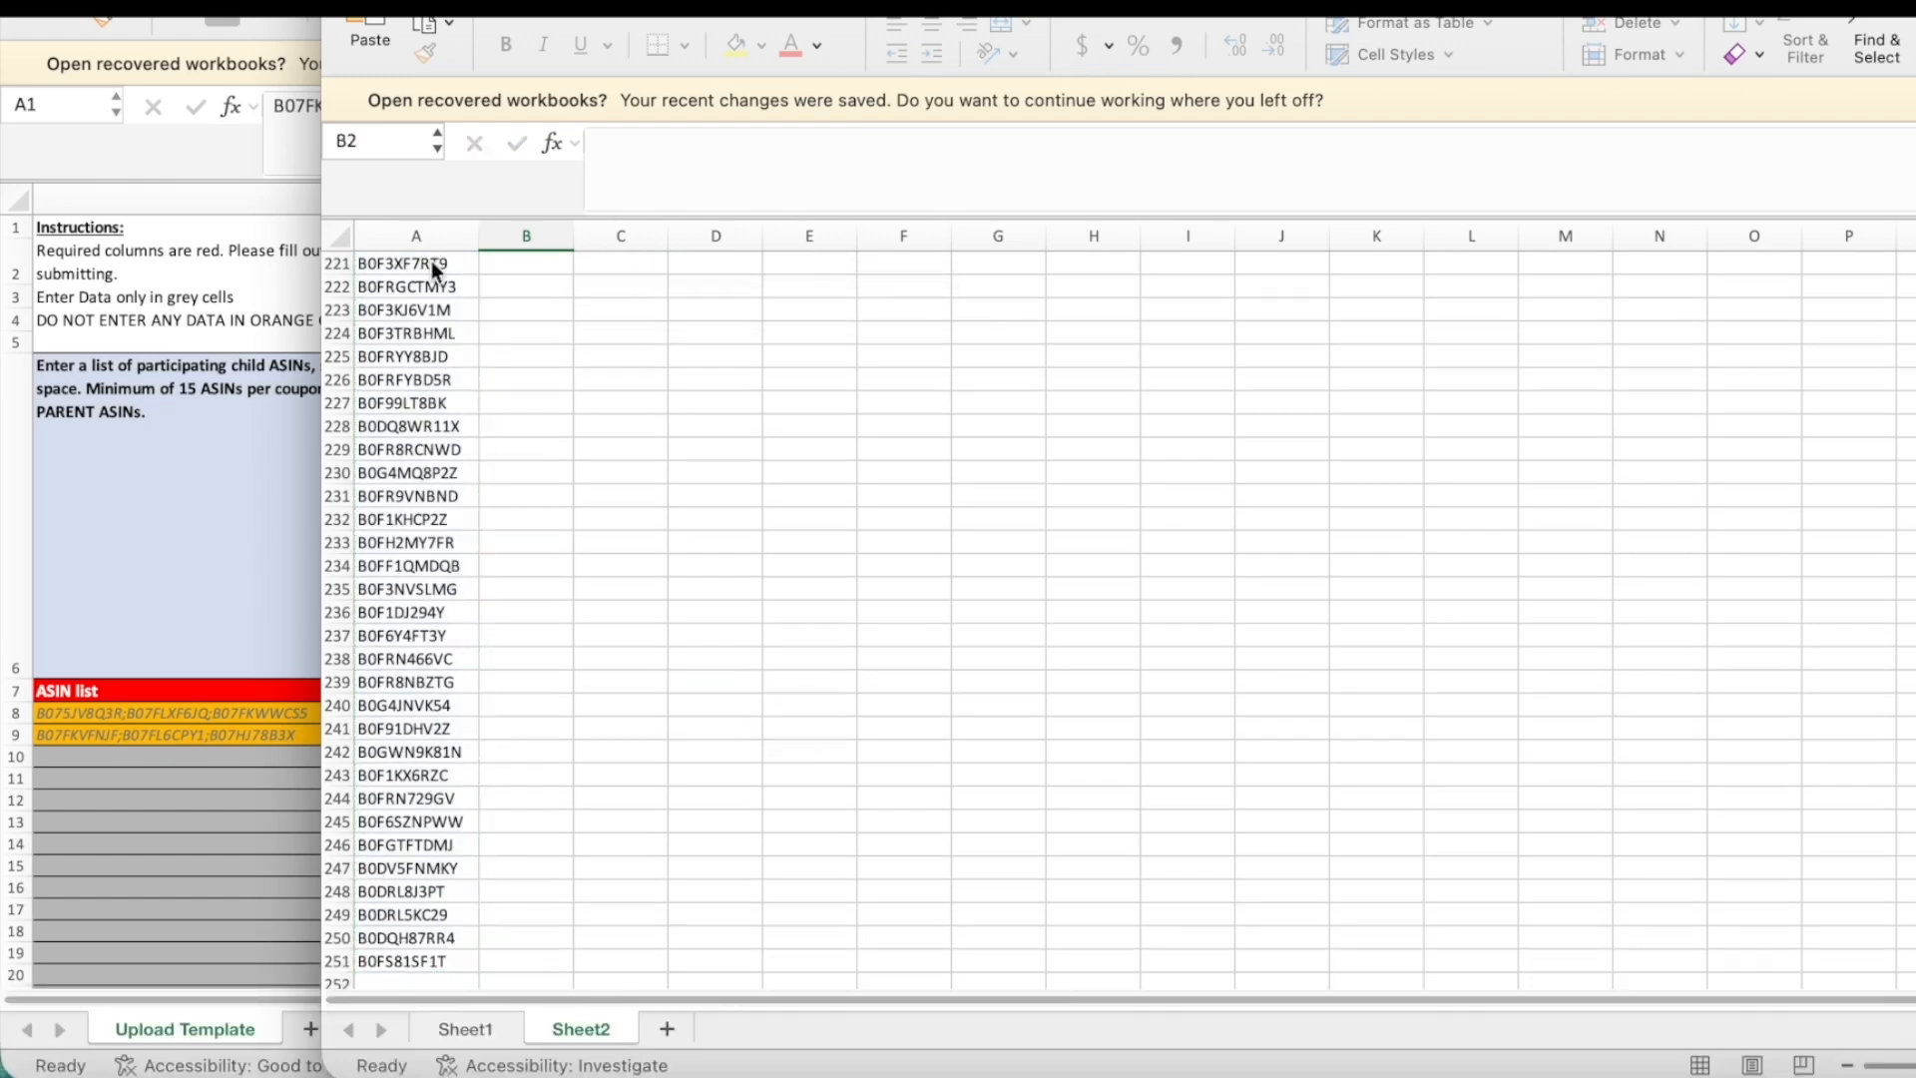
pyautogui.scroll(1, 431, 260)
pyautogui.click(534, 263)
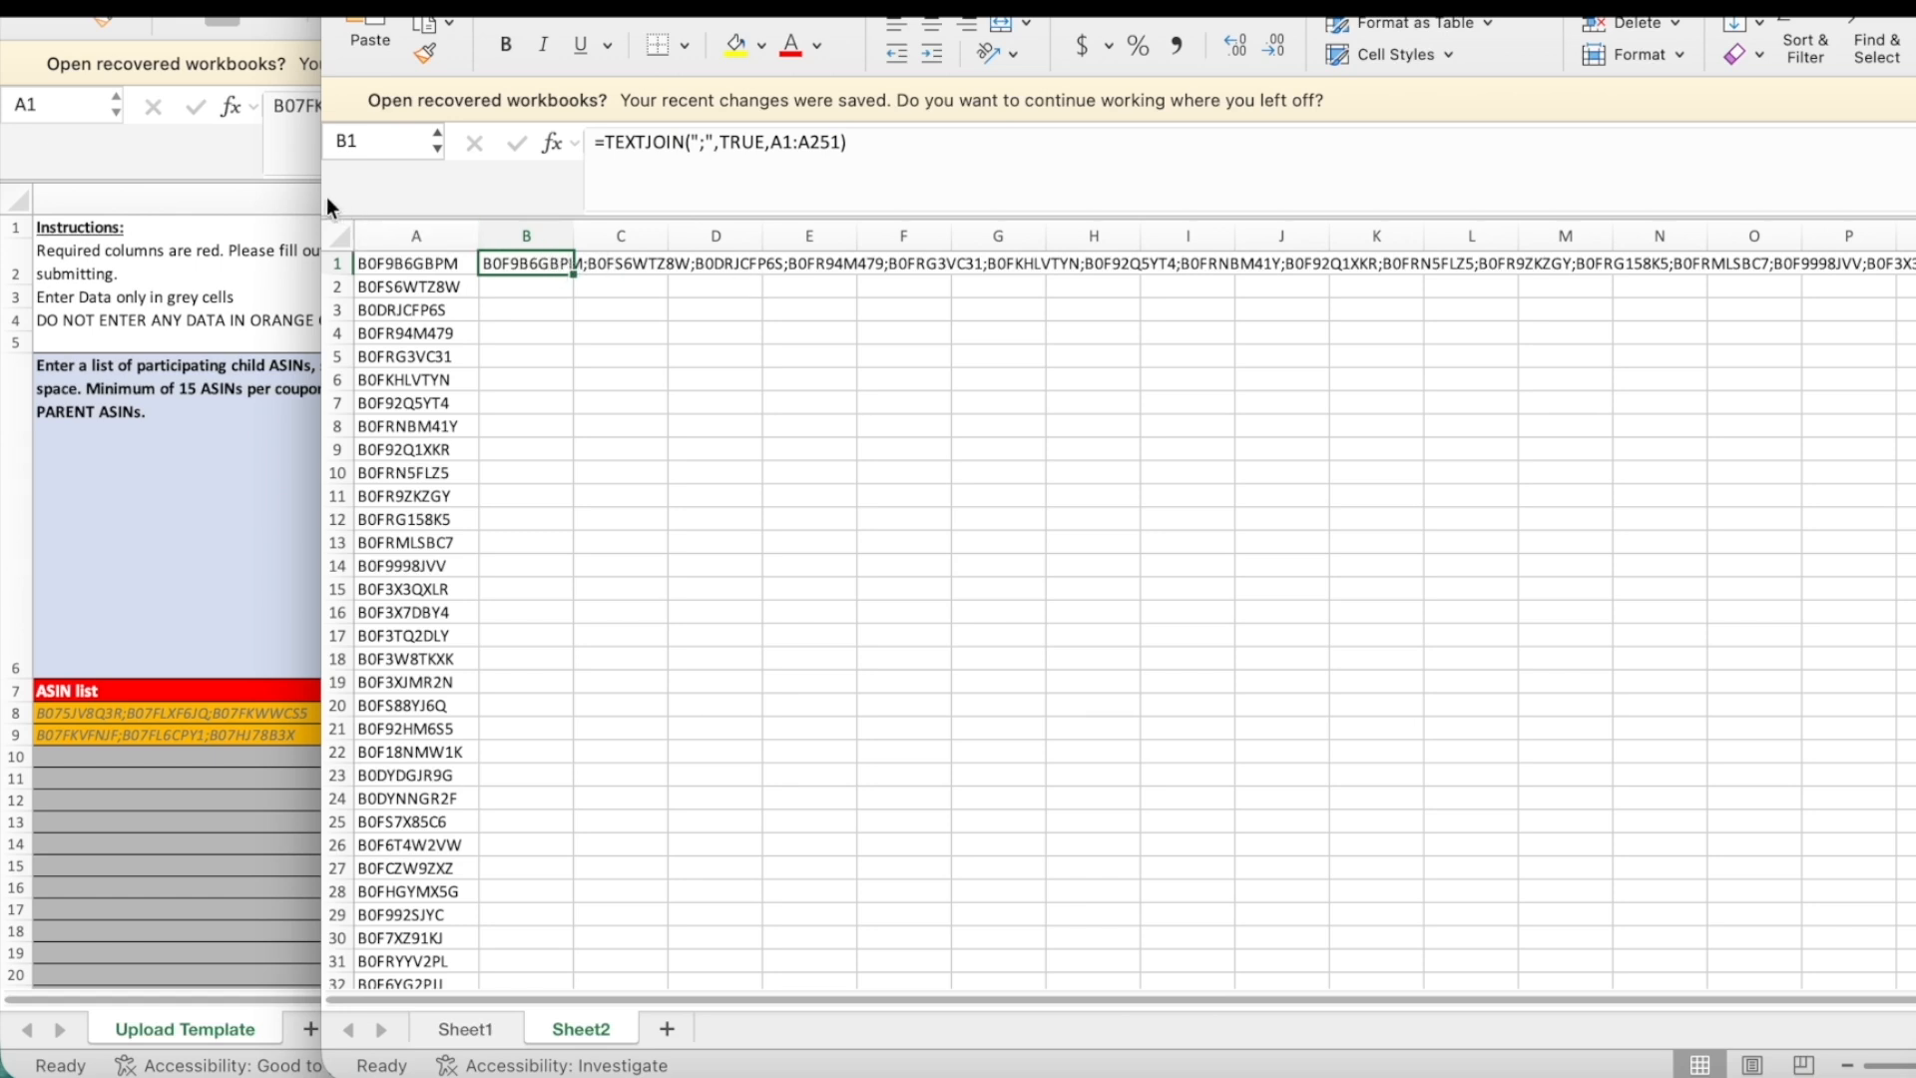
# Try to paste the joined ASIN list from B1 into B2 using Paste Special with Transpose.
pyautogui.moveTo(327, 195); pyautogui.dragTo(488, 196)
pyautogui.press('super+c')
pyautogui.click(709, 292)
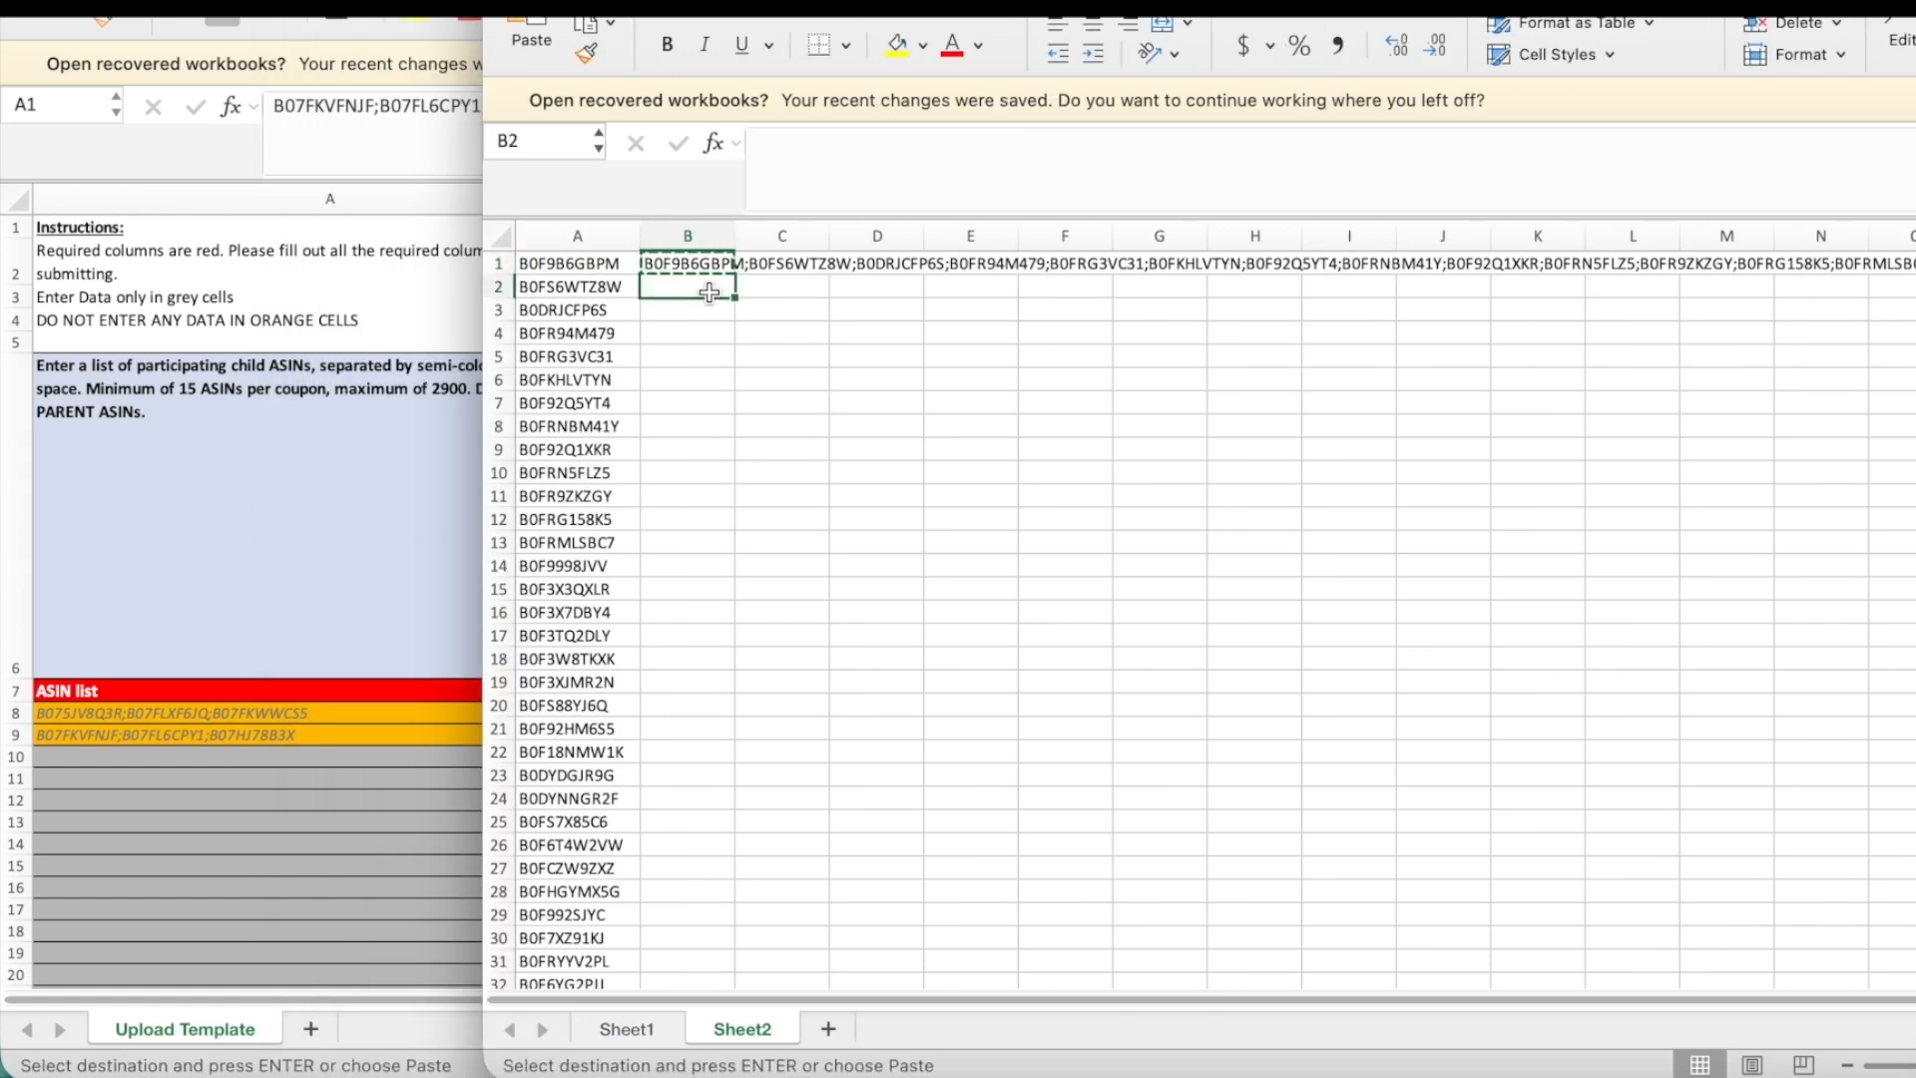
pyautogui.press('ctrl+super+v')
pyautogui.press('super+e')
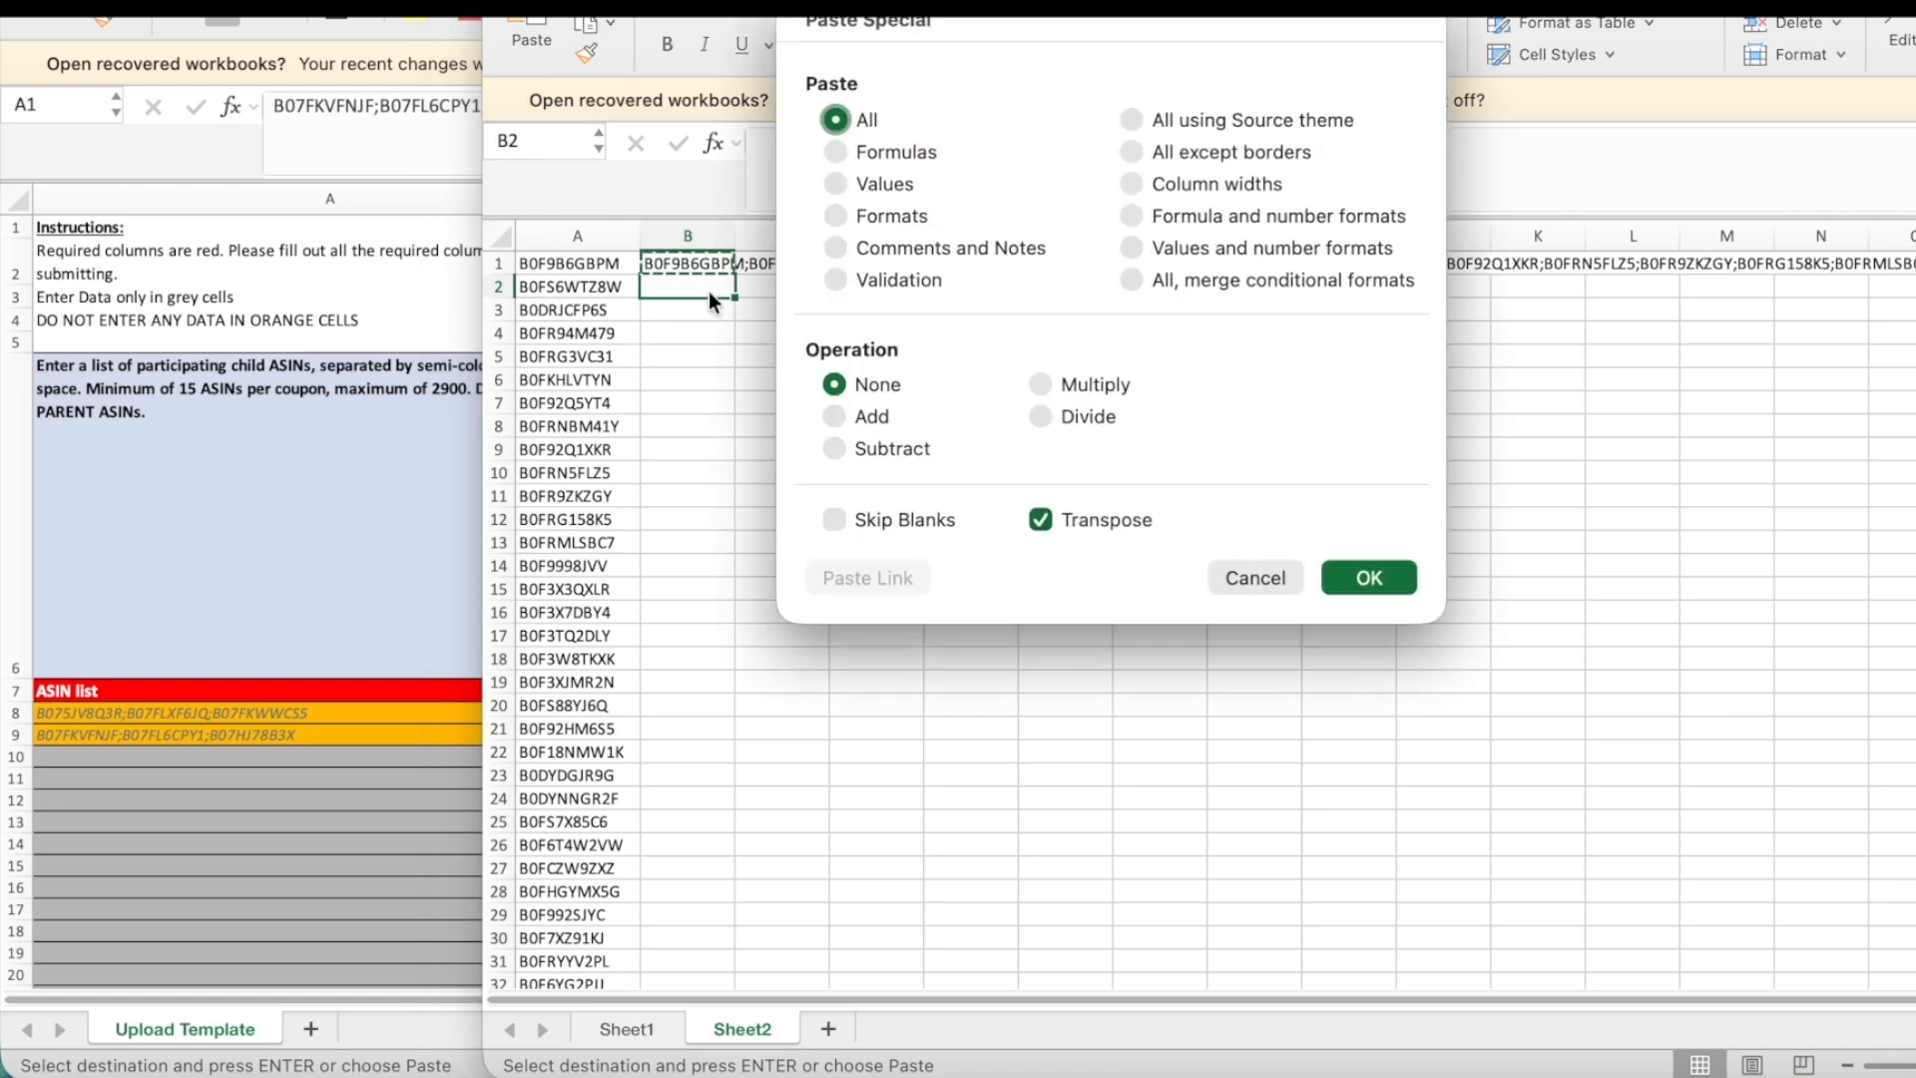
pyautogui.press('Return')
pyautogui.click(697, 327)
pyautogui.click(695, 286)
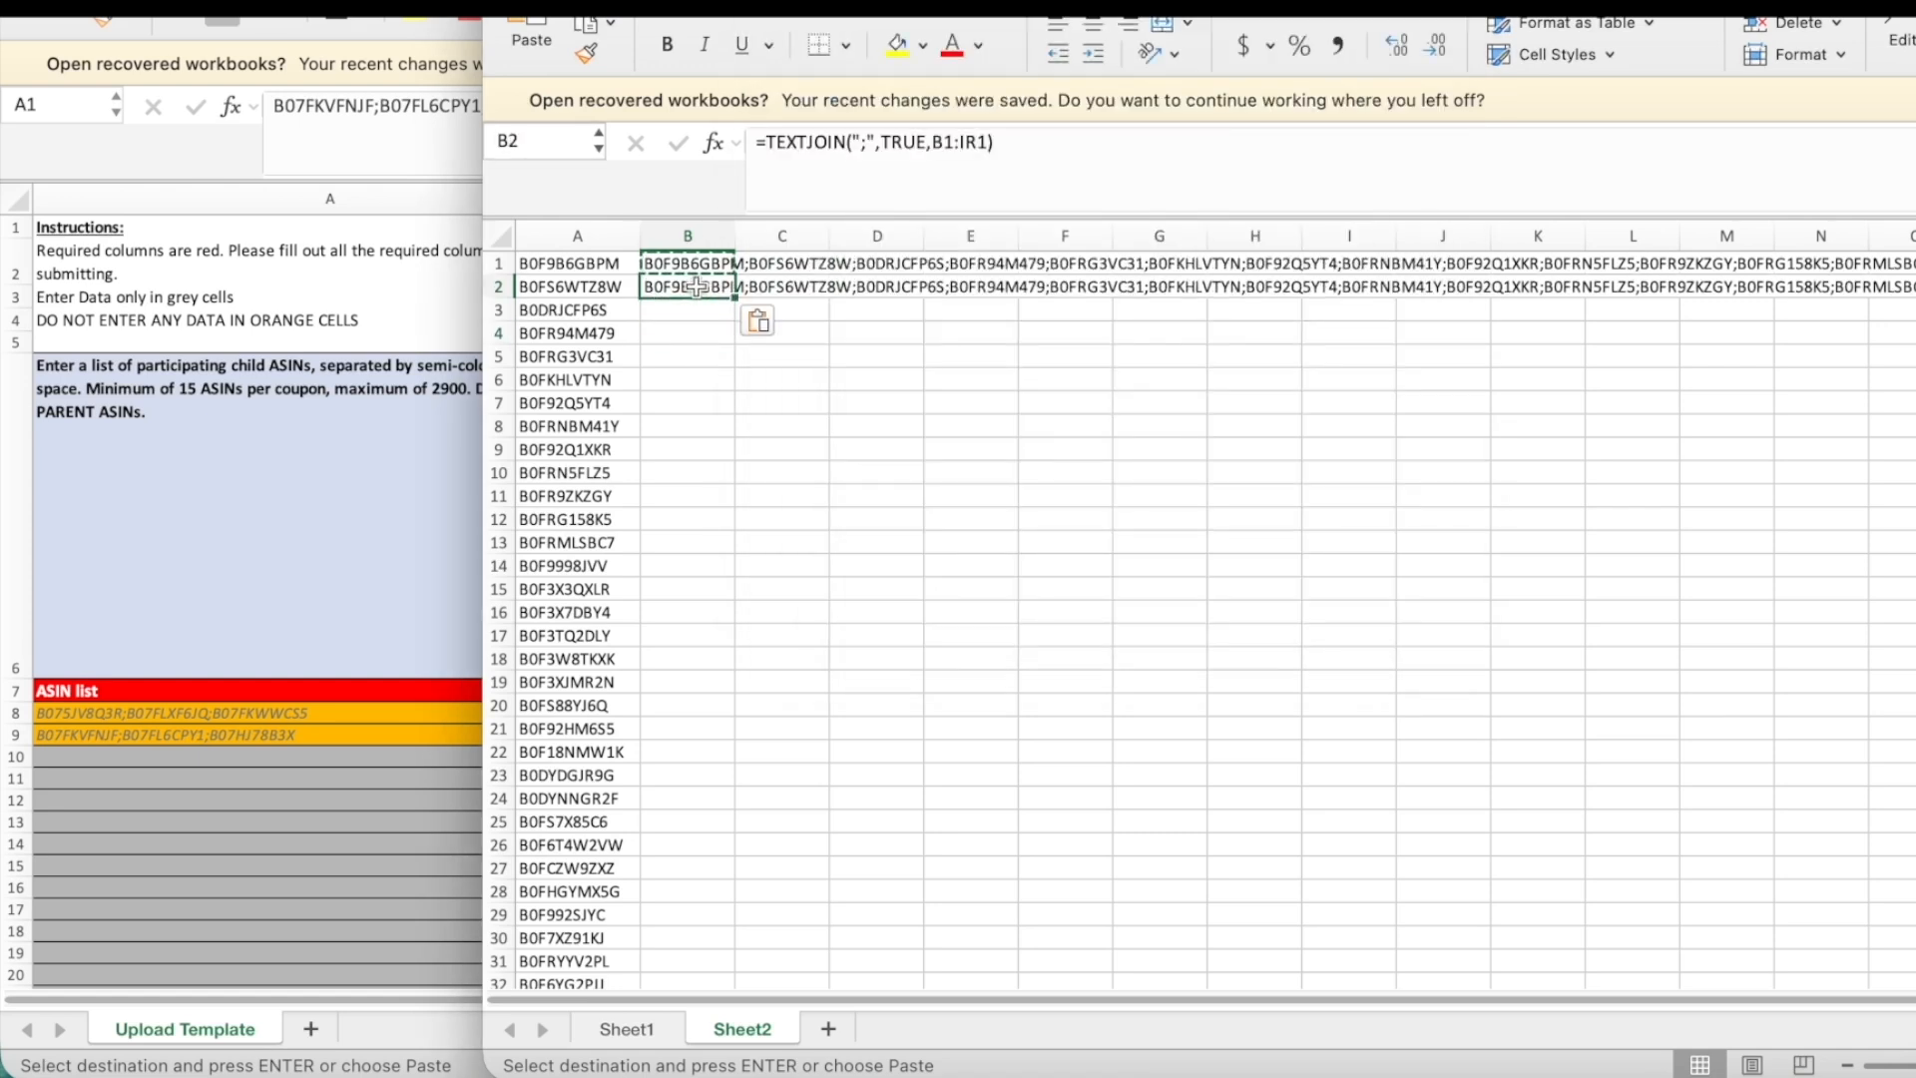
# Try a plain paste of the joined ASIN cell into B3 and edit the pasted formula.
pyautogui.press('super+c')
pyautogui.click(697, 302)
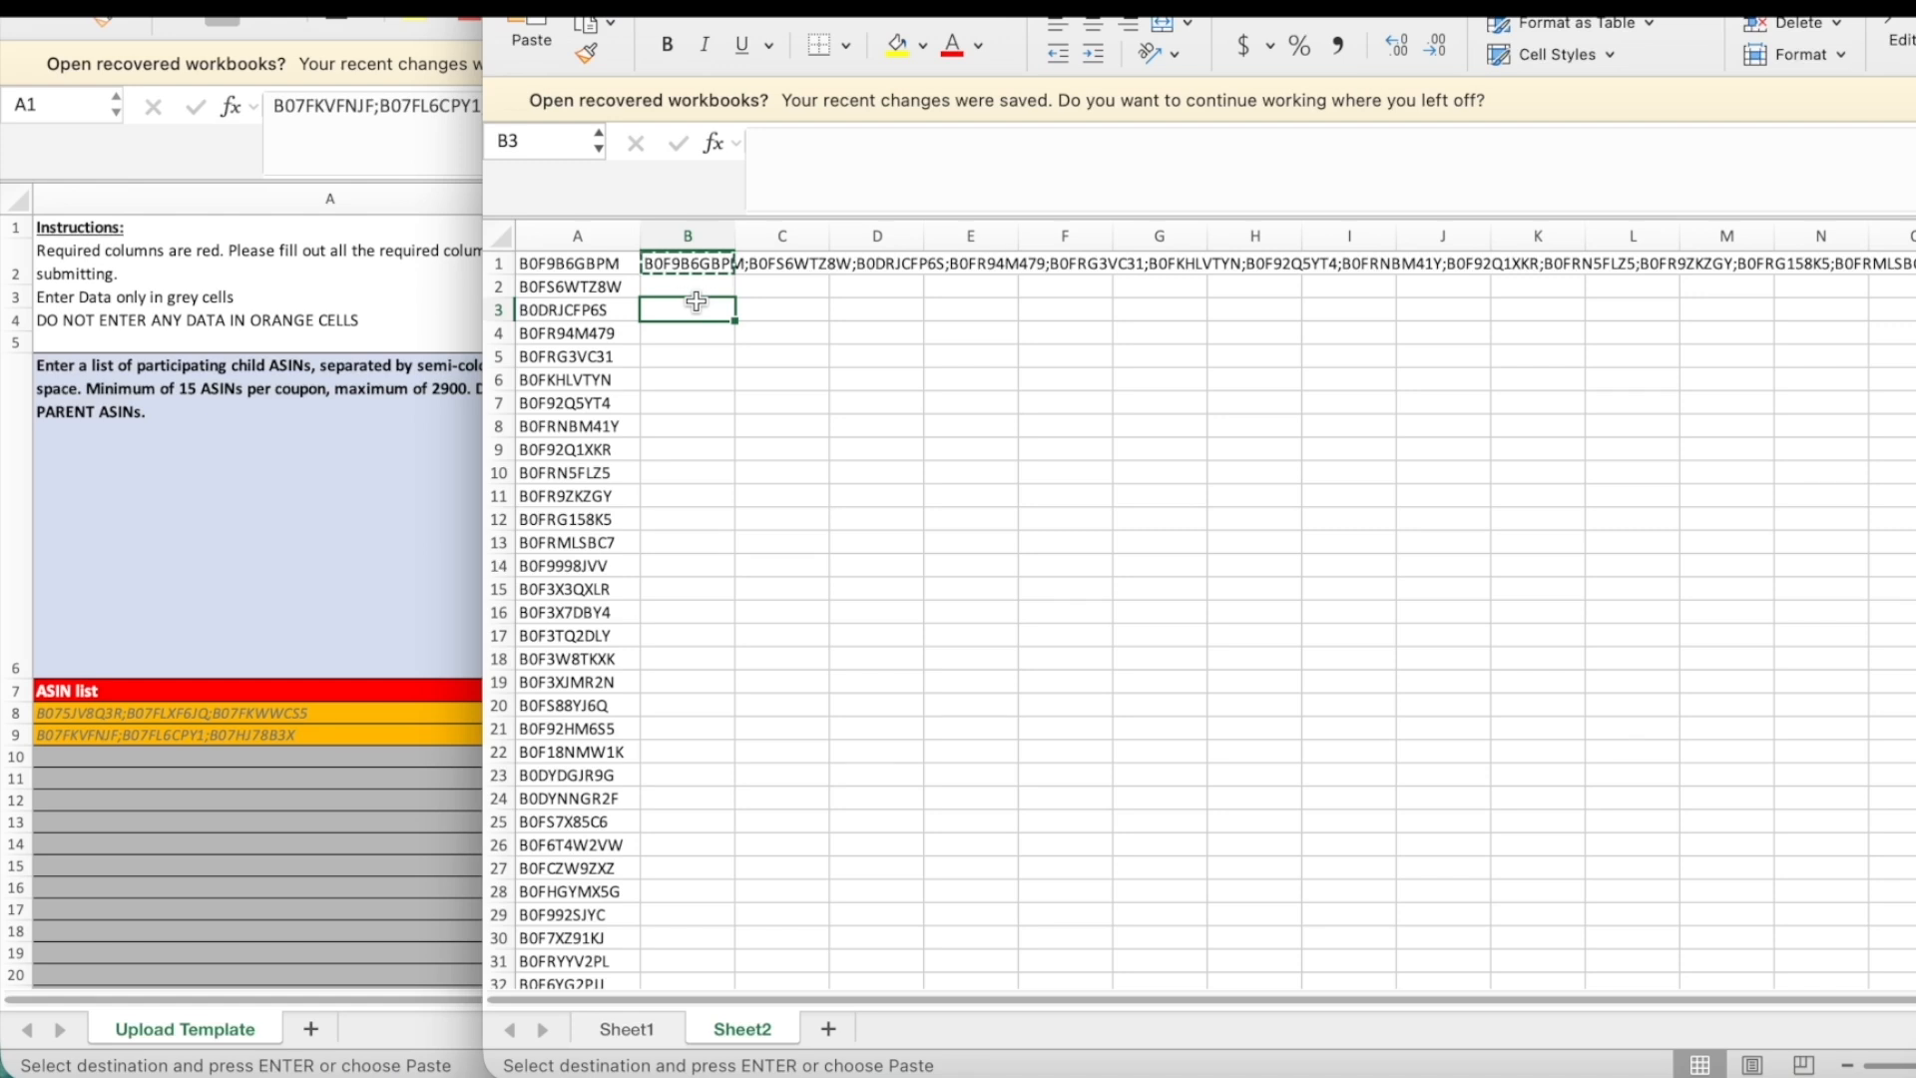
pyautogui.press('super+v')
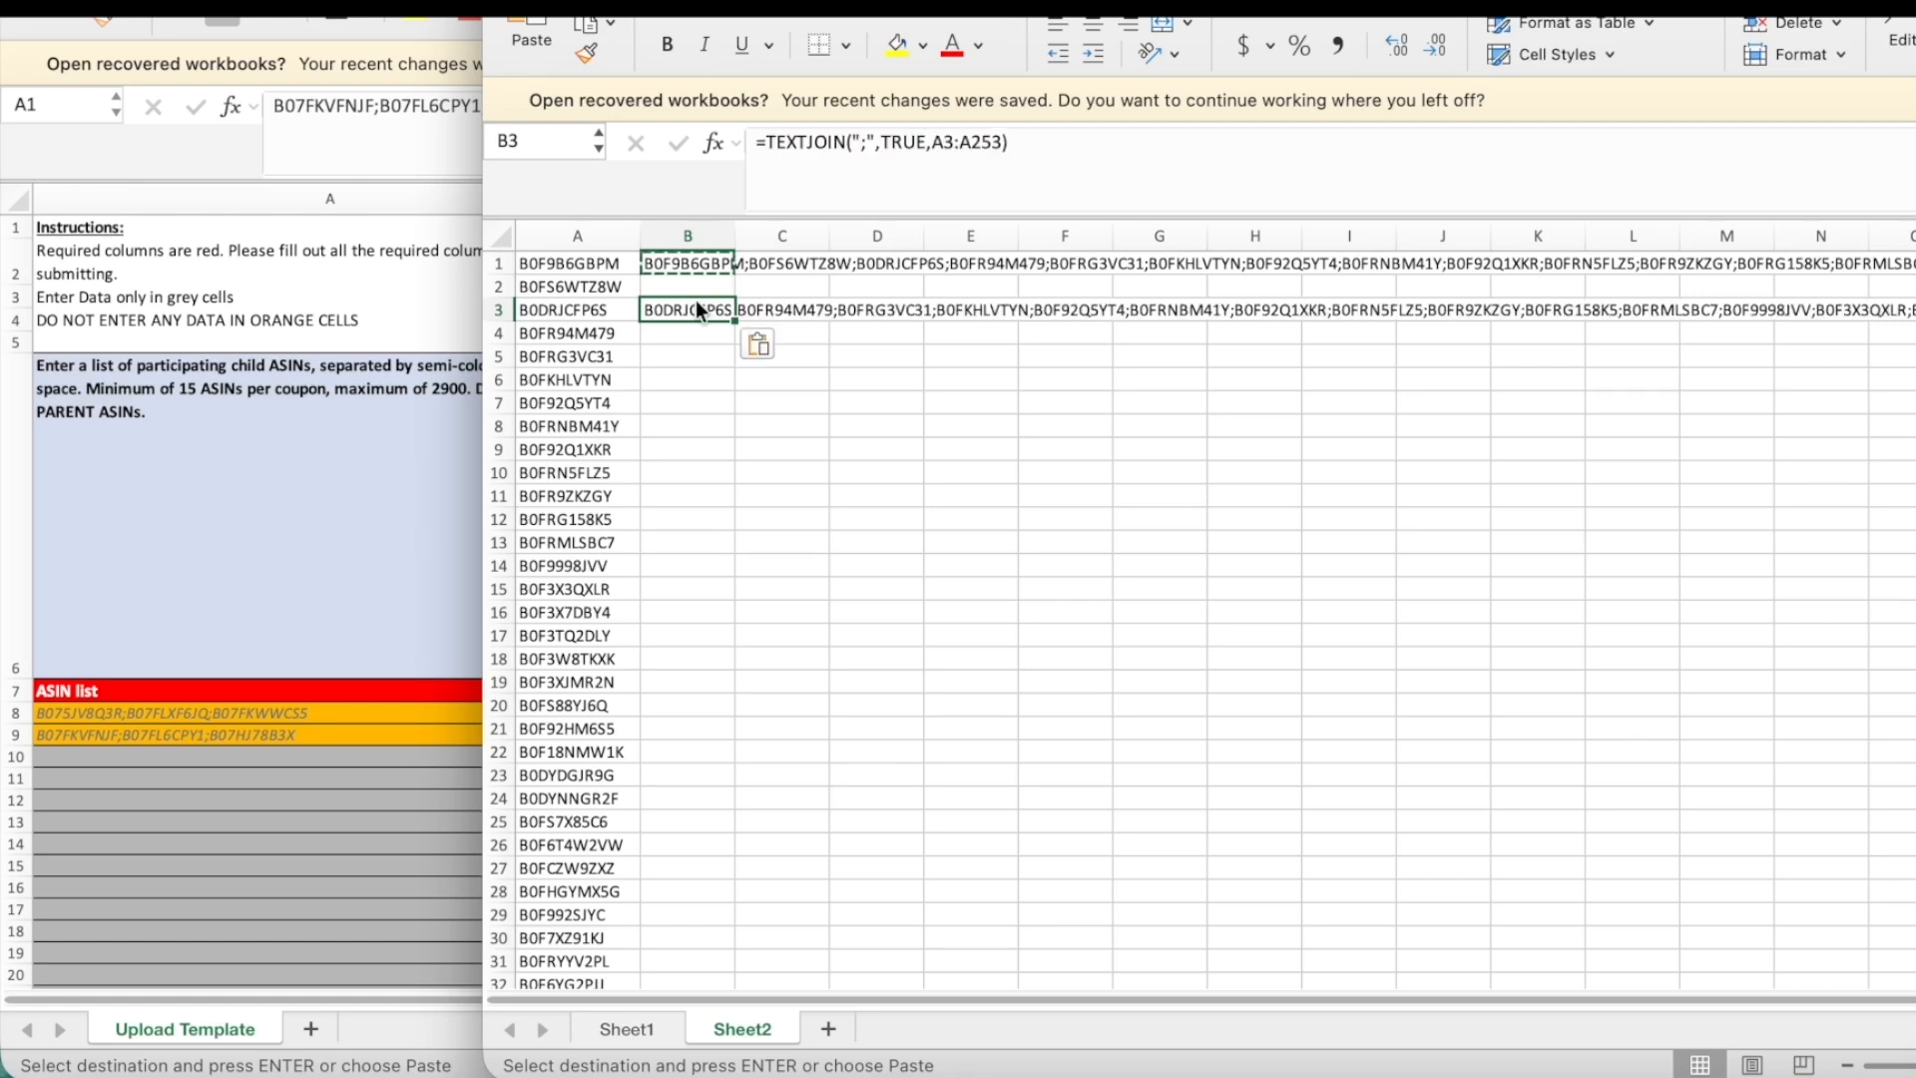
pyautogui.moveTo(761, 145); pyautogui.dragTo(743, 431)
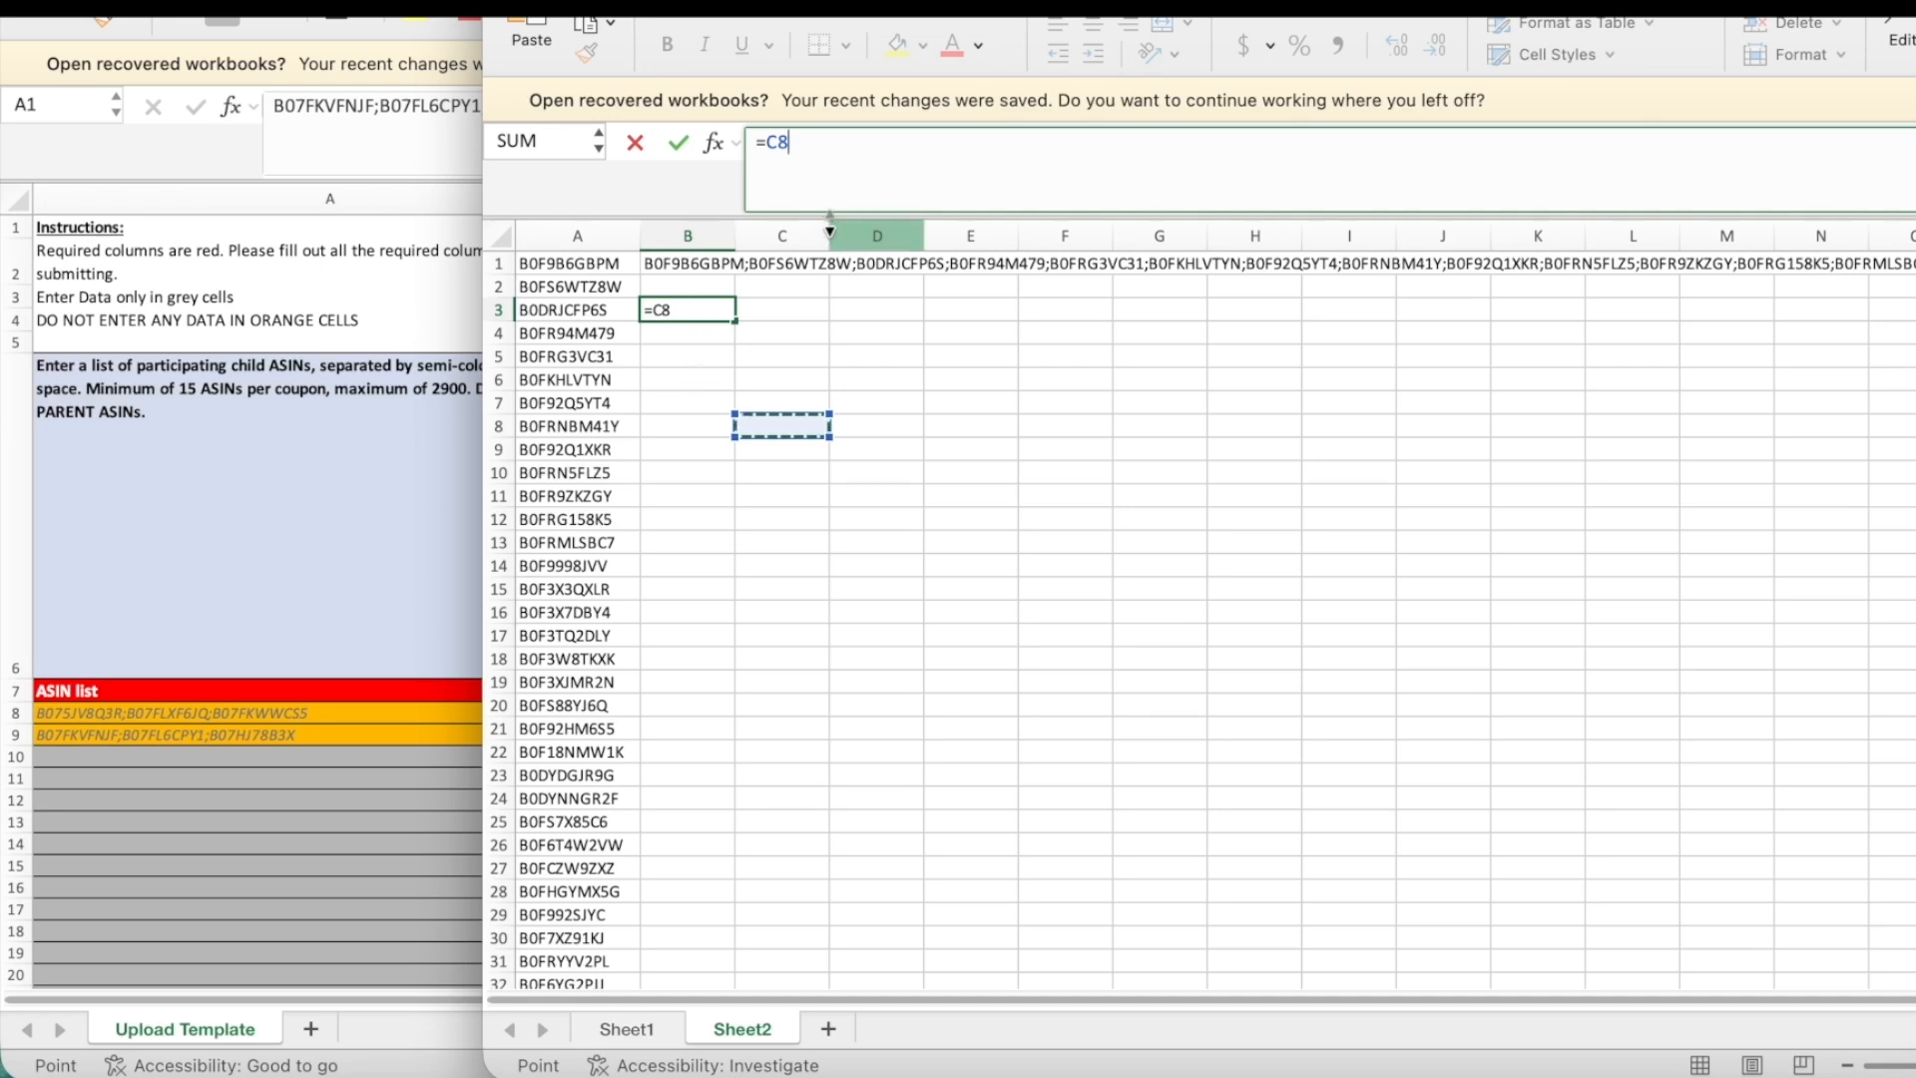
# Copy the joined ASIN list from B1 and paste it as values only into B3.
pyautogui.click(706, 265)
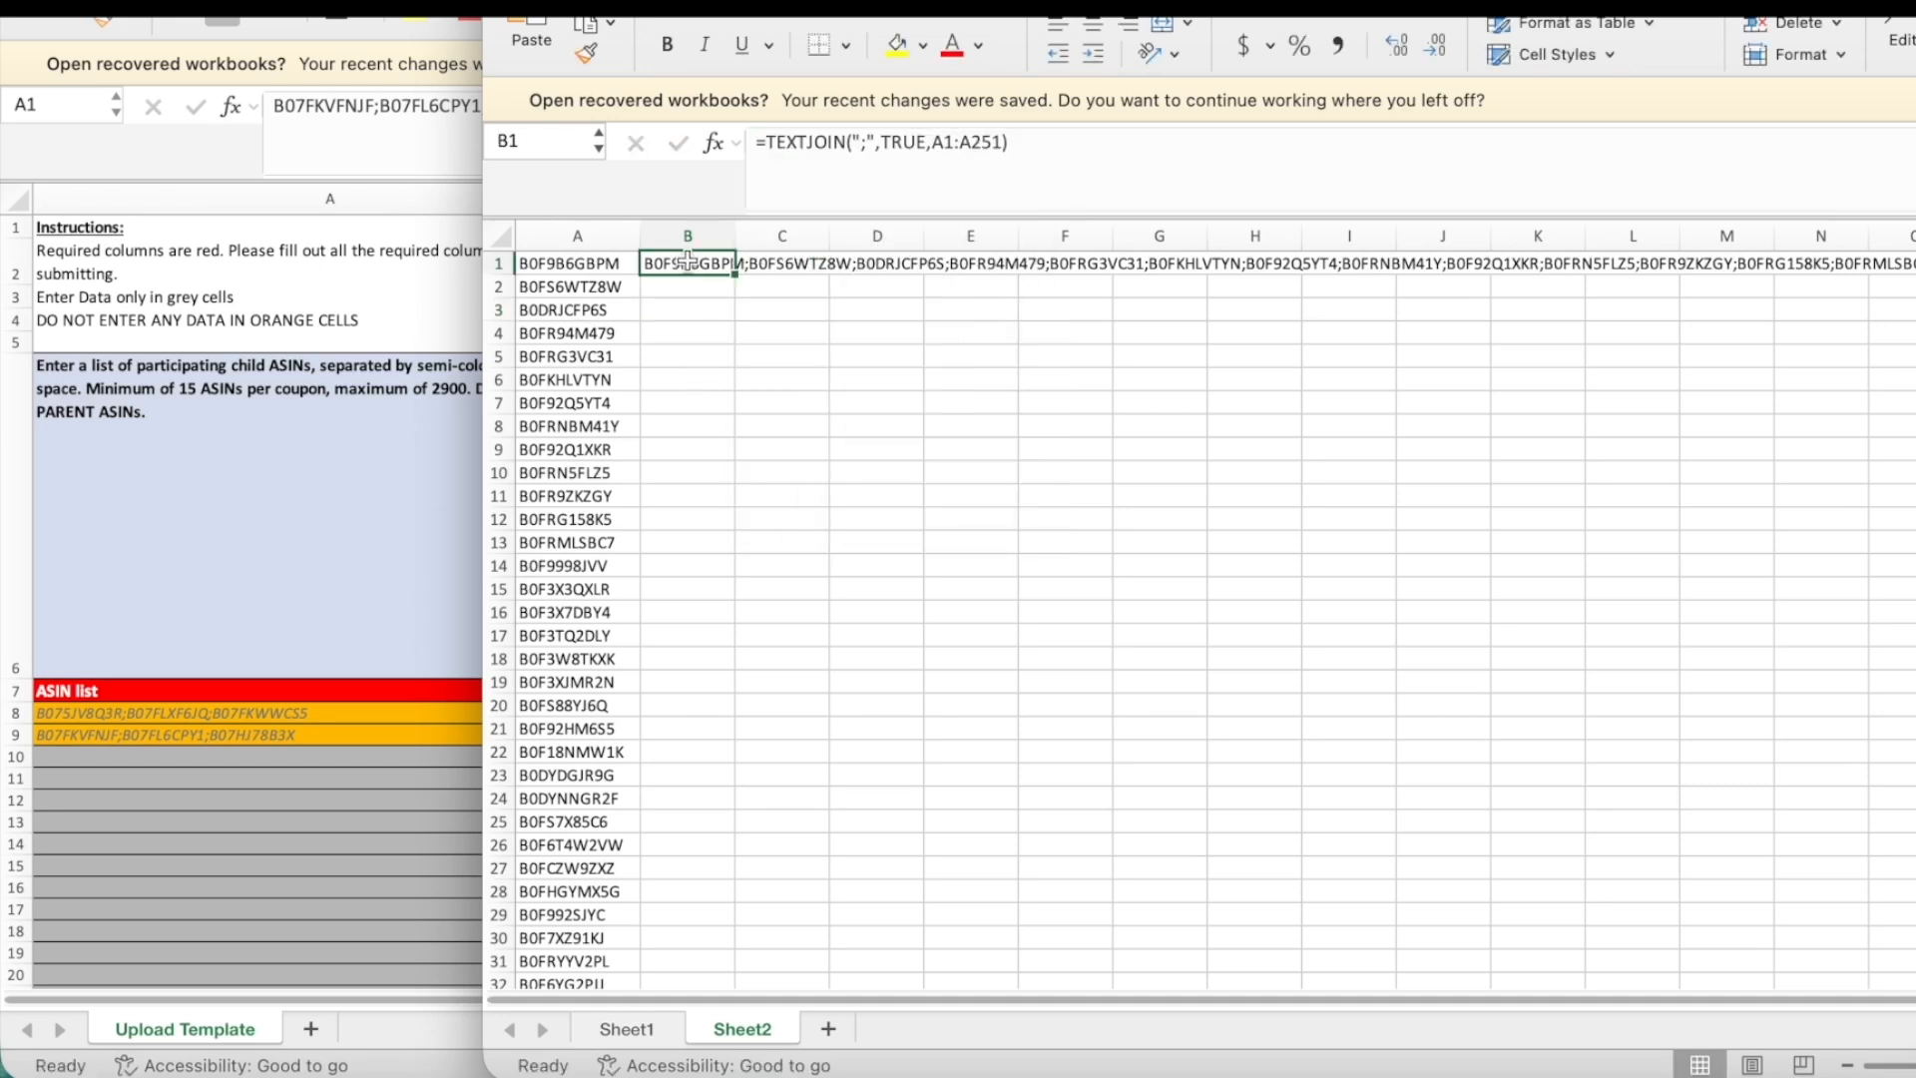
pyautogui.press('super+c')
pyautogui.click(703, 309)
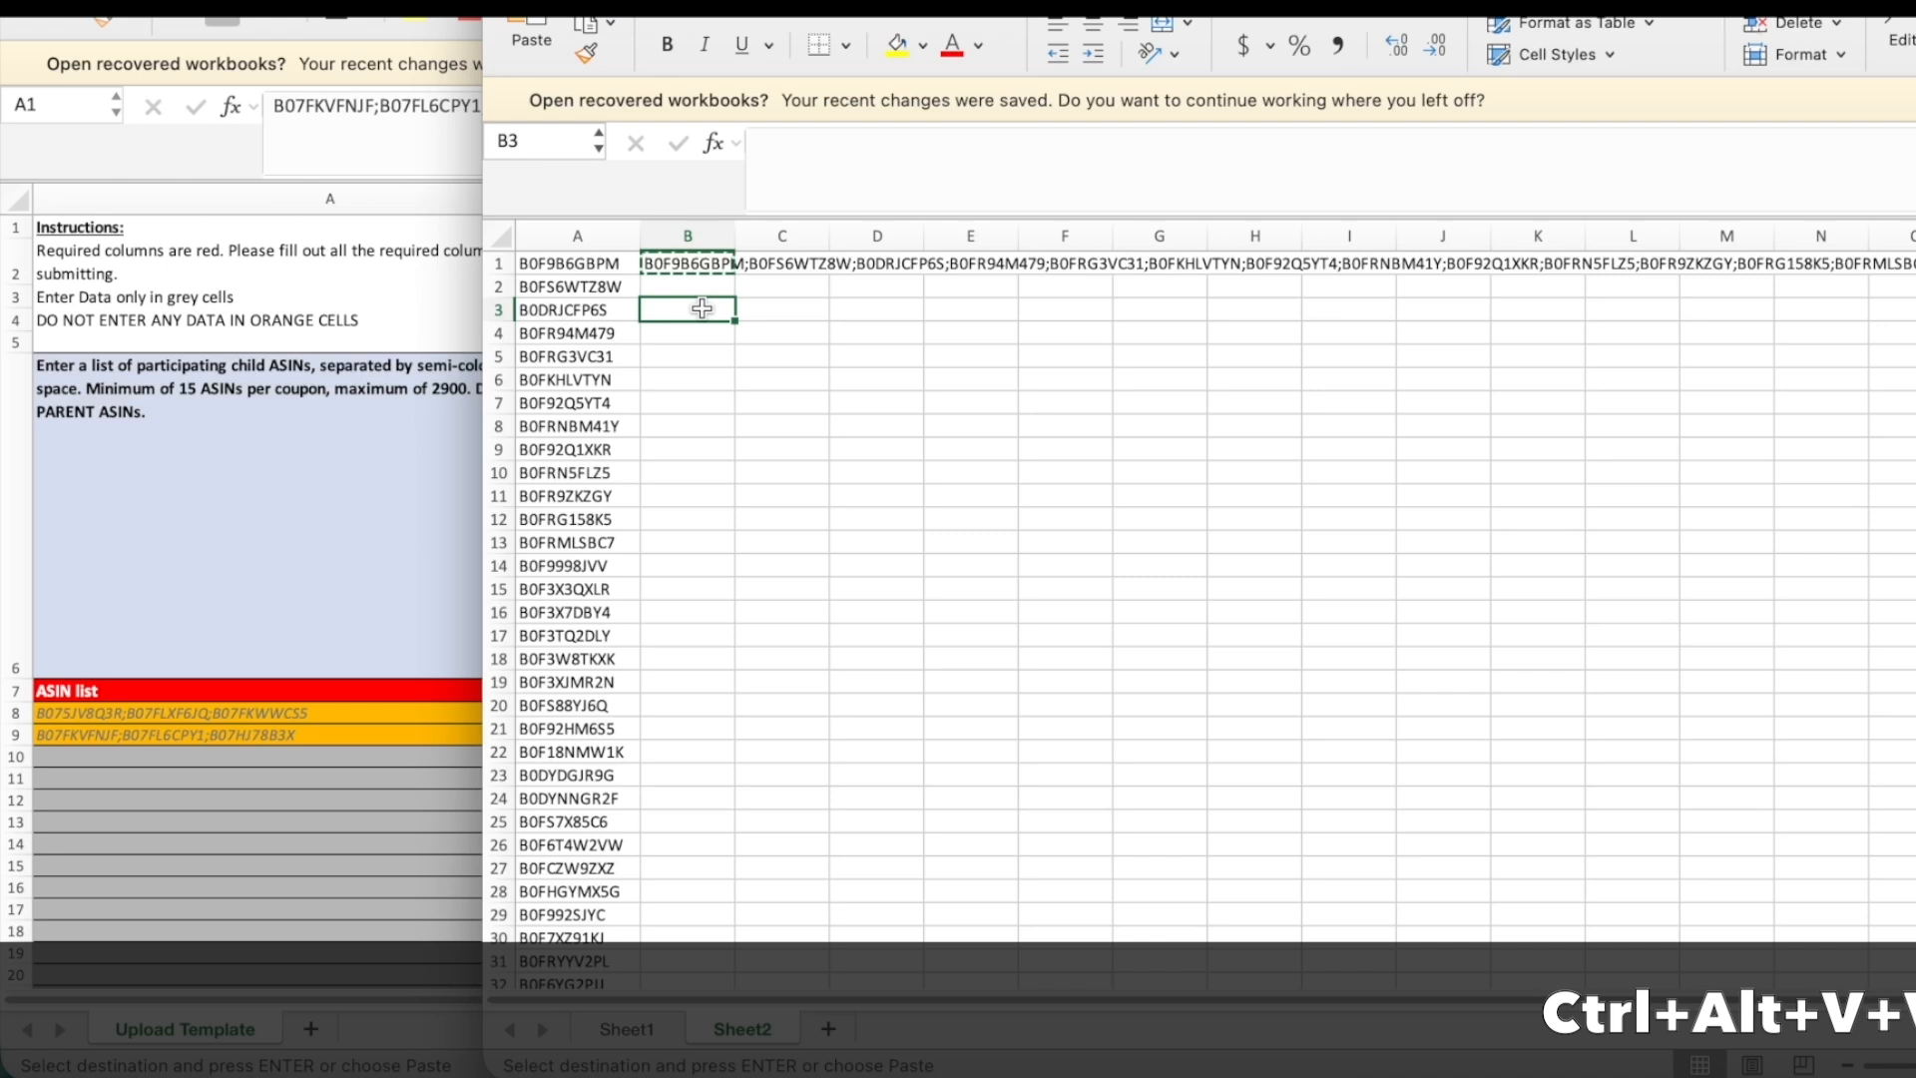
pyautogui.hotkey('ctrl', 'alt', 'v')
pyautogui.press('v')
pyautogui.press('Return')
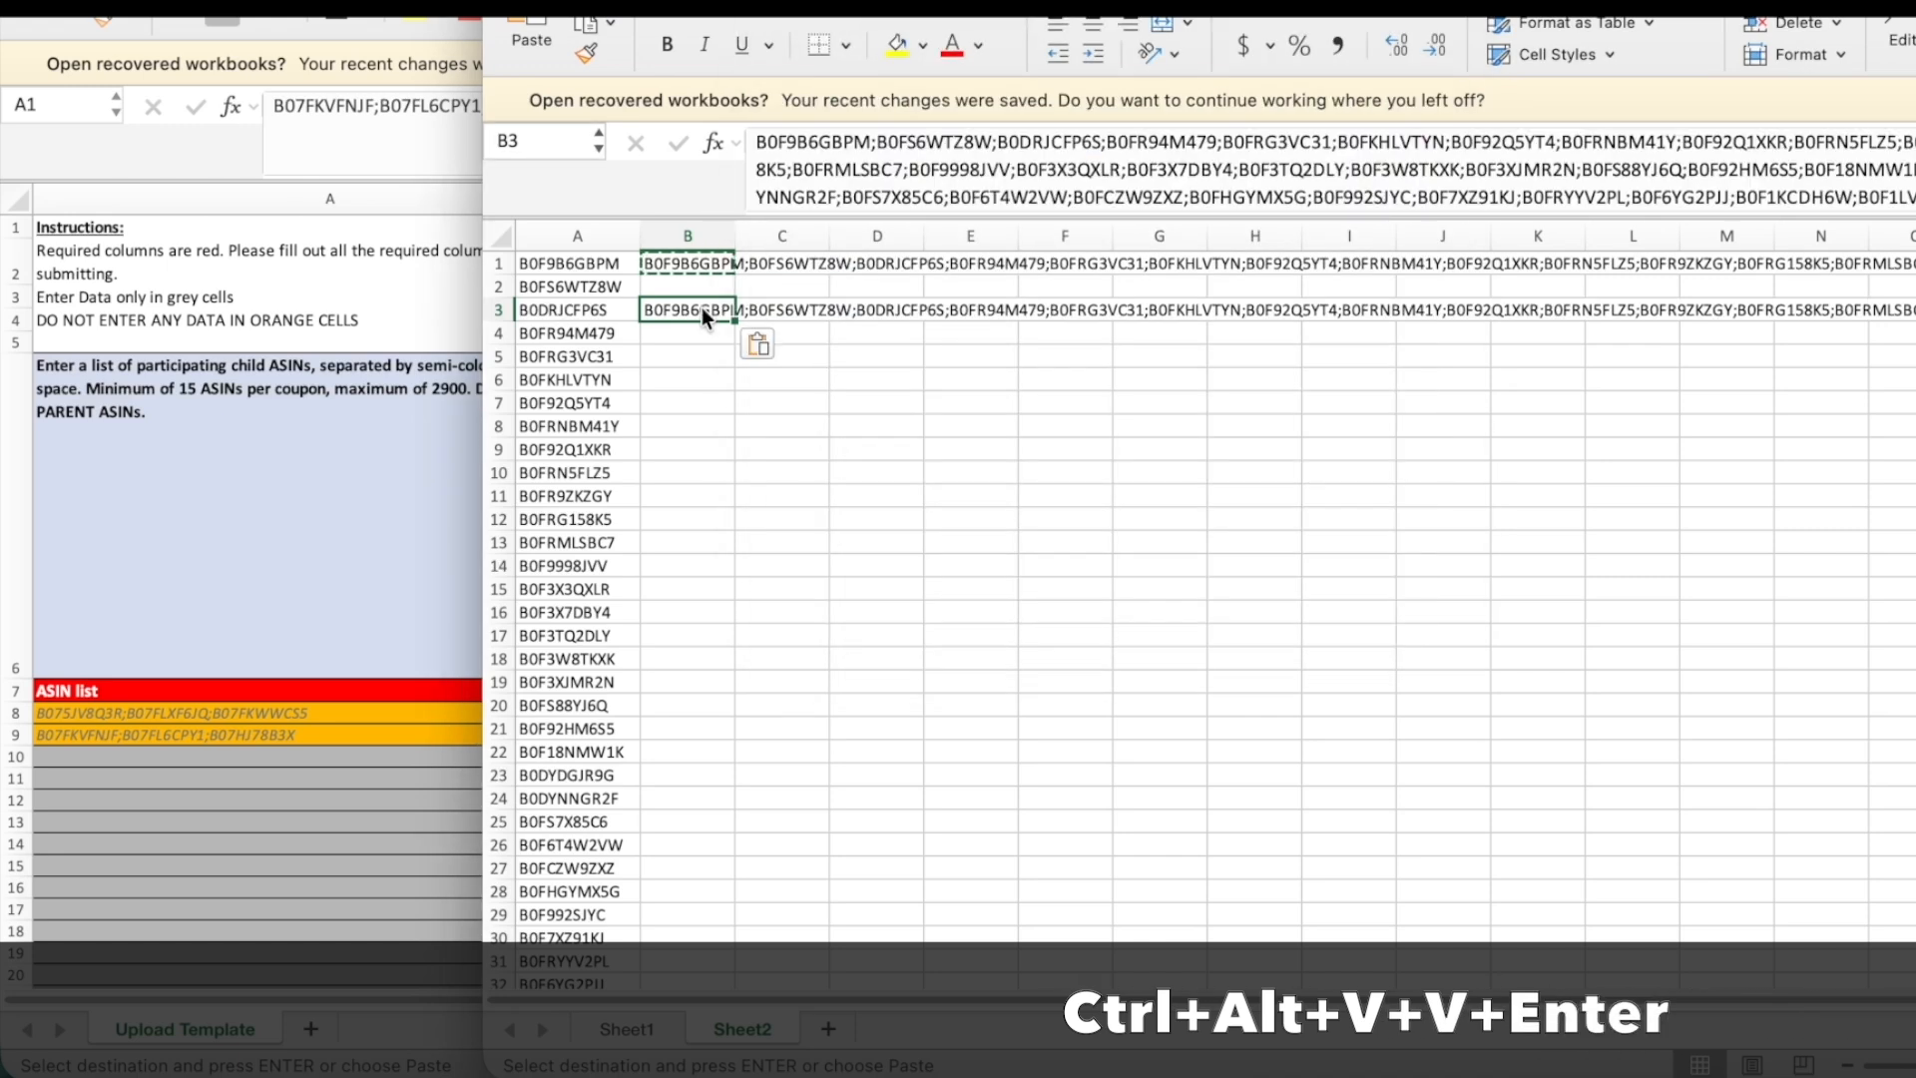
# Copy the value-only ASIN list from B3 into cell A10 of the coupon template's ASIN list column.
pyautogui.press('super+c')
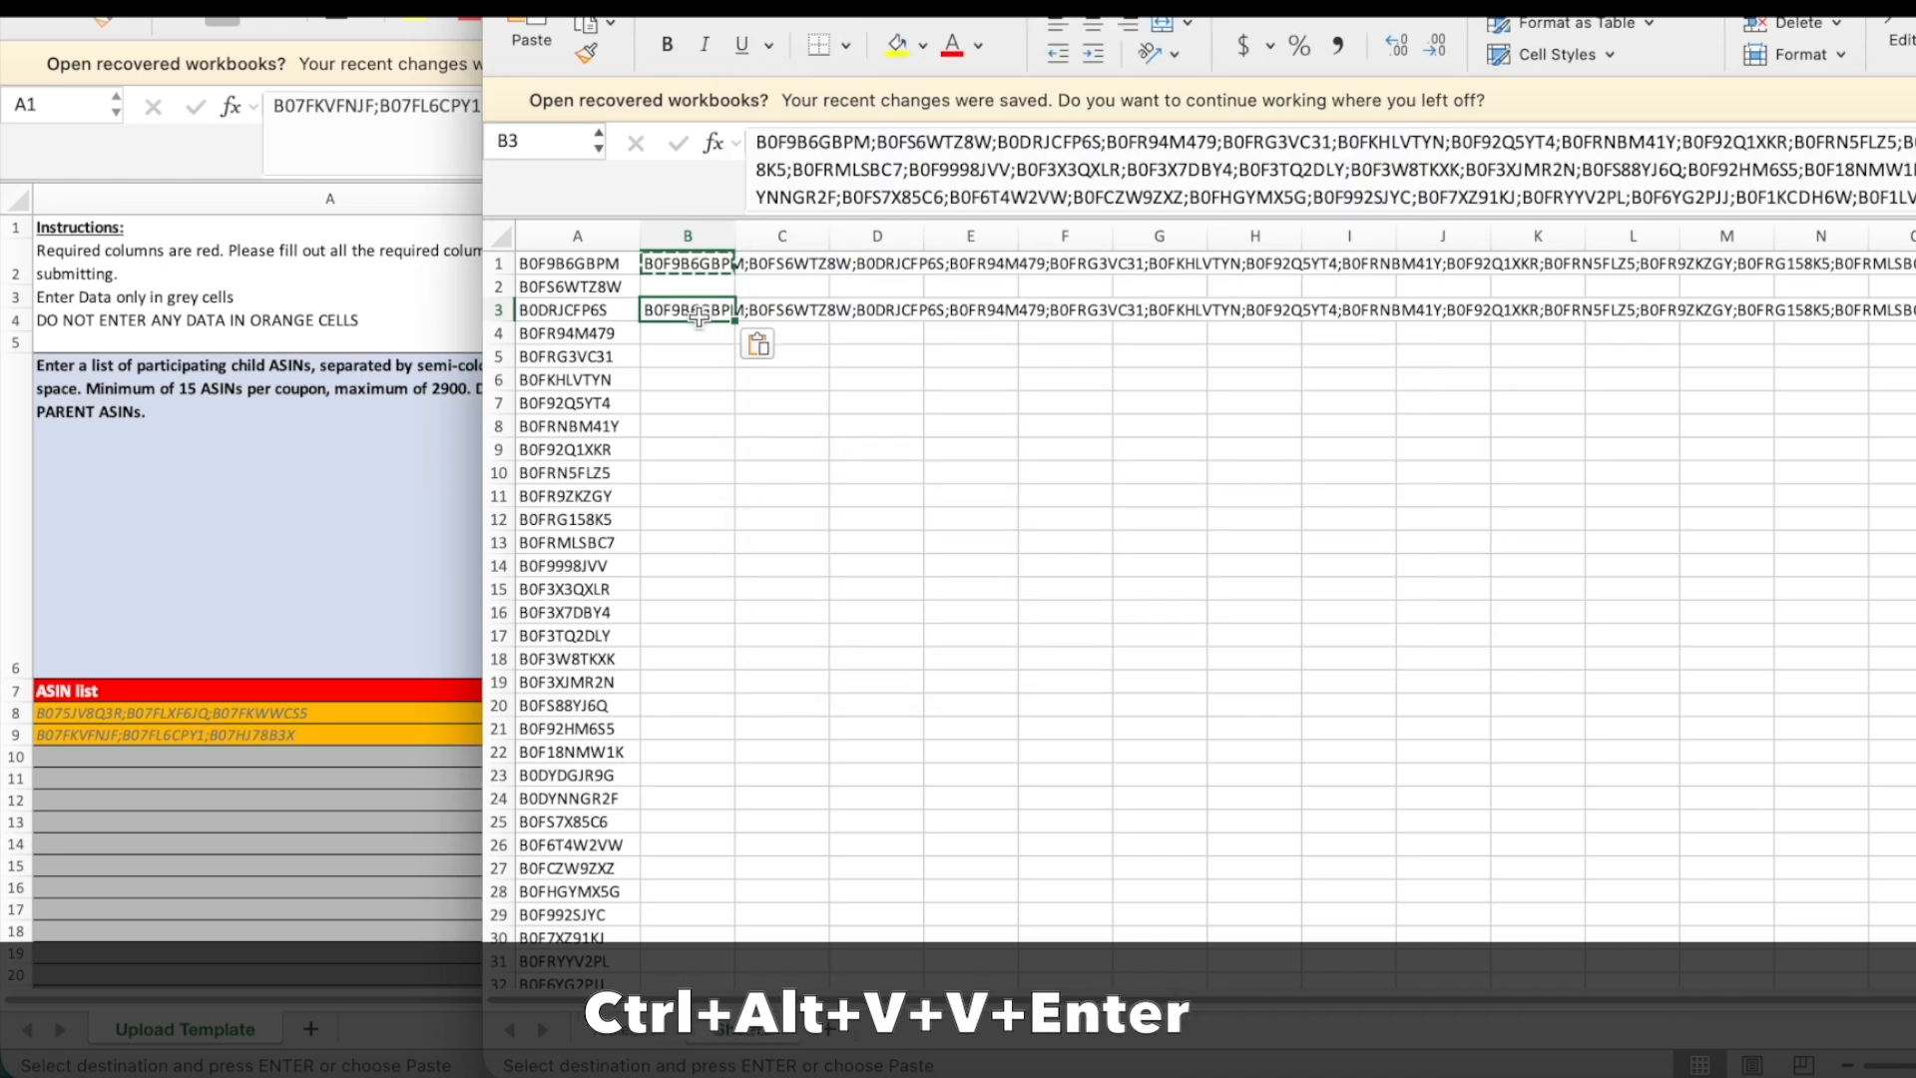
pyautogui.click(269, 769)
pyautogui.click(284, 741)
pyautogui.click(299, 760)
pyautogui.press('super+v')
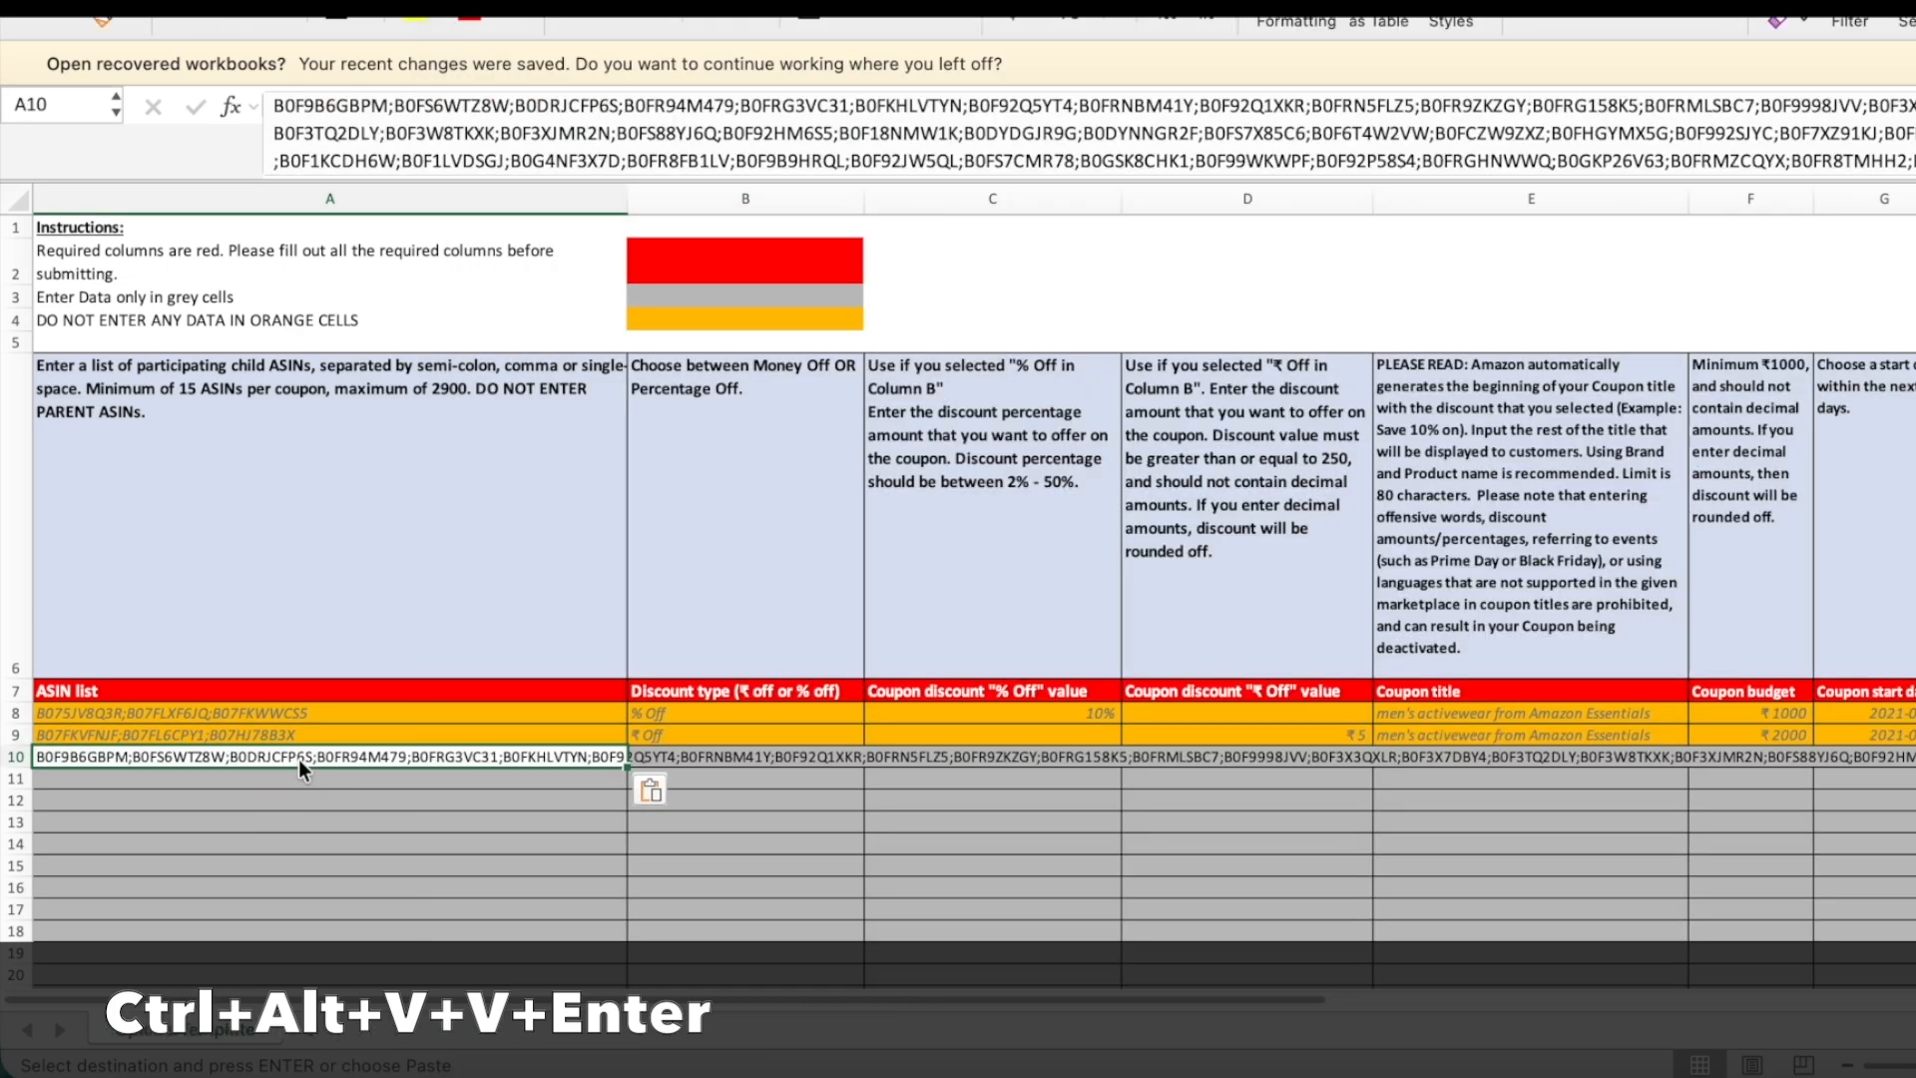
# Set the discount type in row 10 to % Off with a coupon discount value of 2%.
pyautogui.click(734, 775)
pyautogui.click(812, 758)
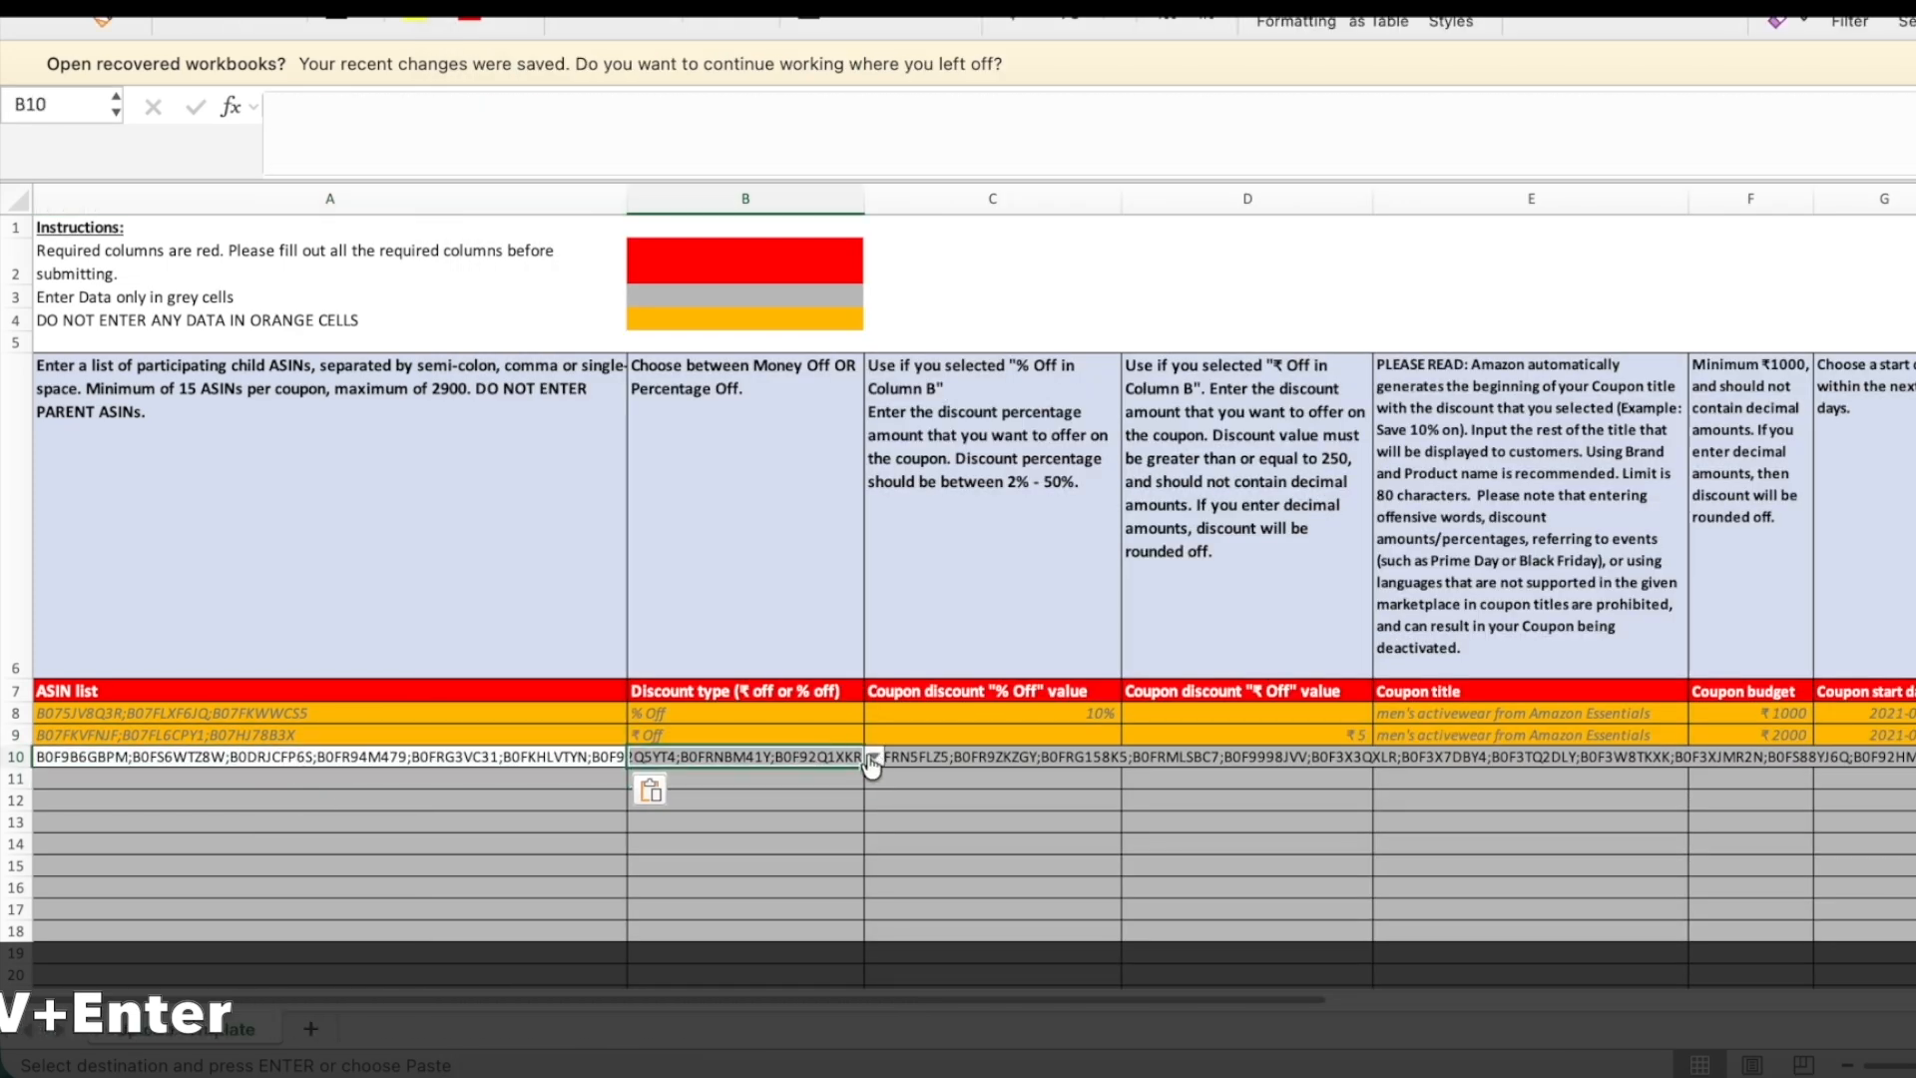
pyautogui.click(876, 761)
pyautogui.click(659, 801)
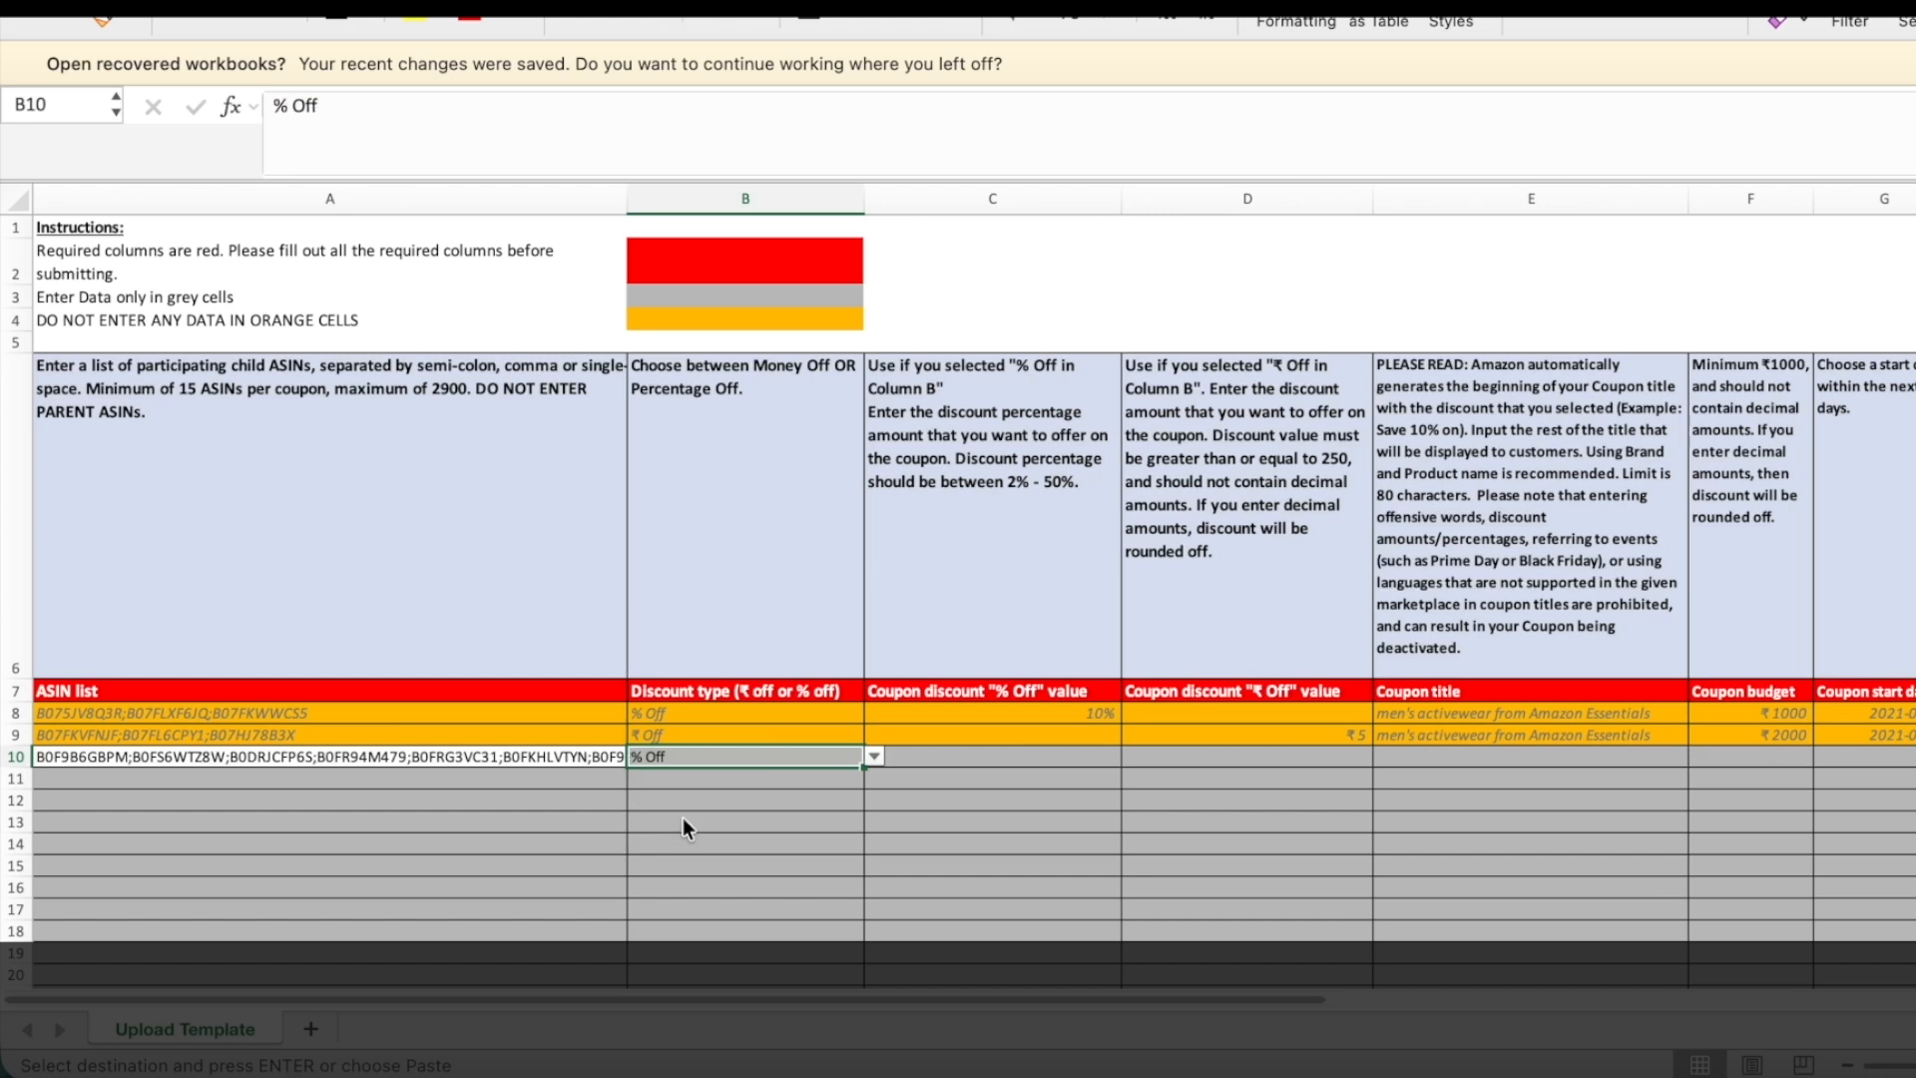
pyautogui.click(1035, 754)
pyautogui.write('2%')
pyautogui.press('Tab')
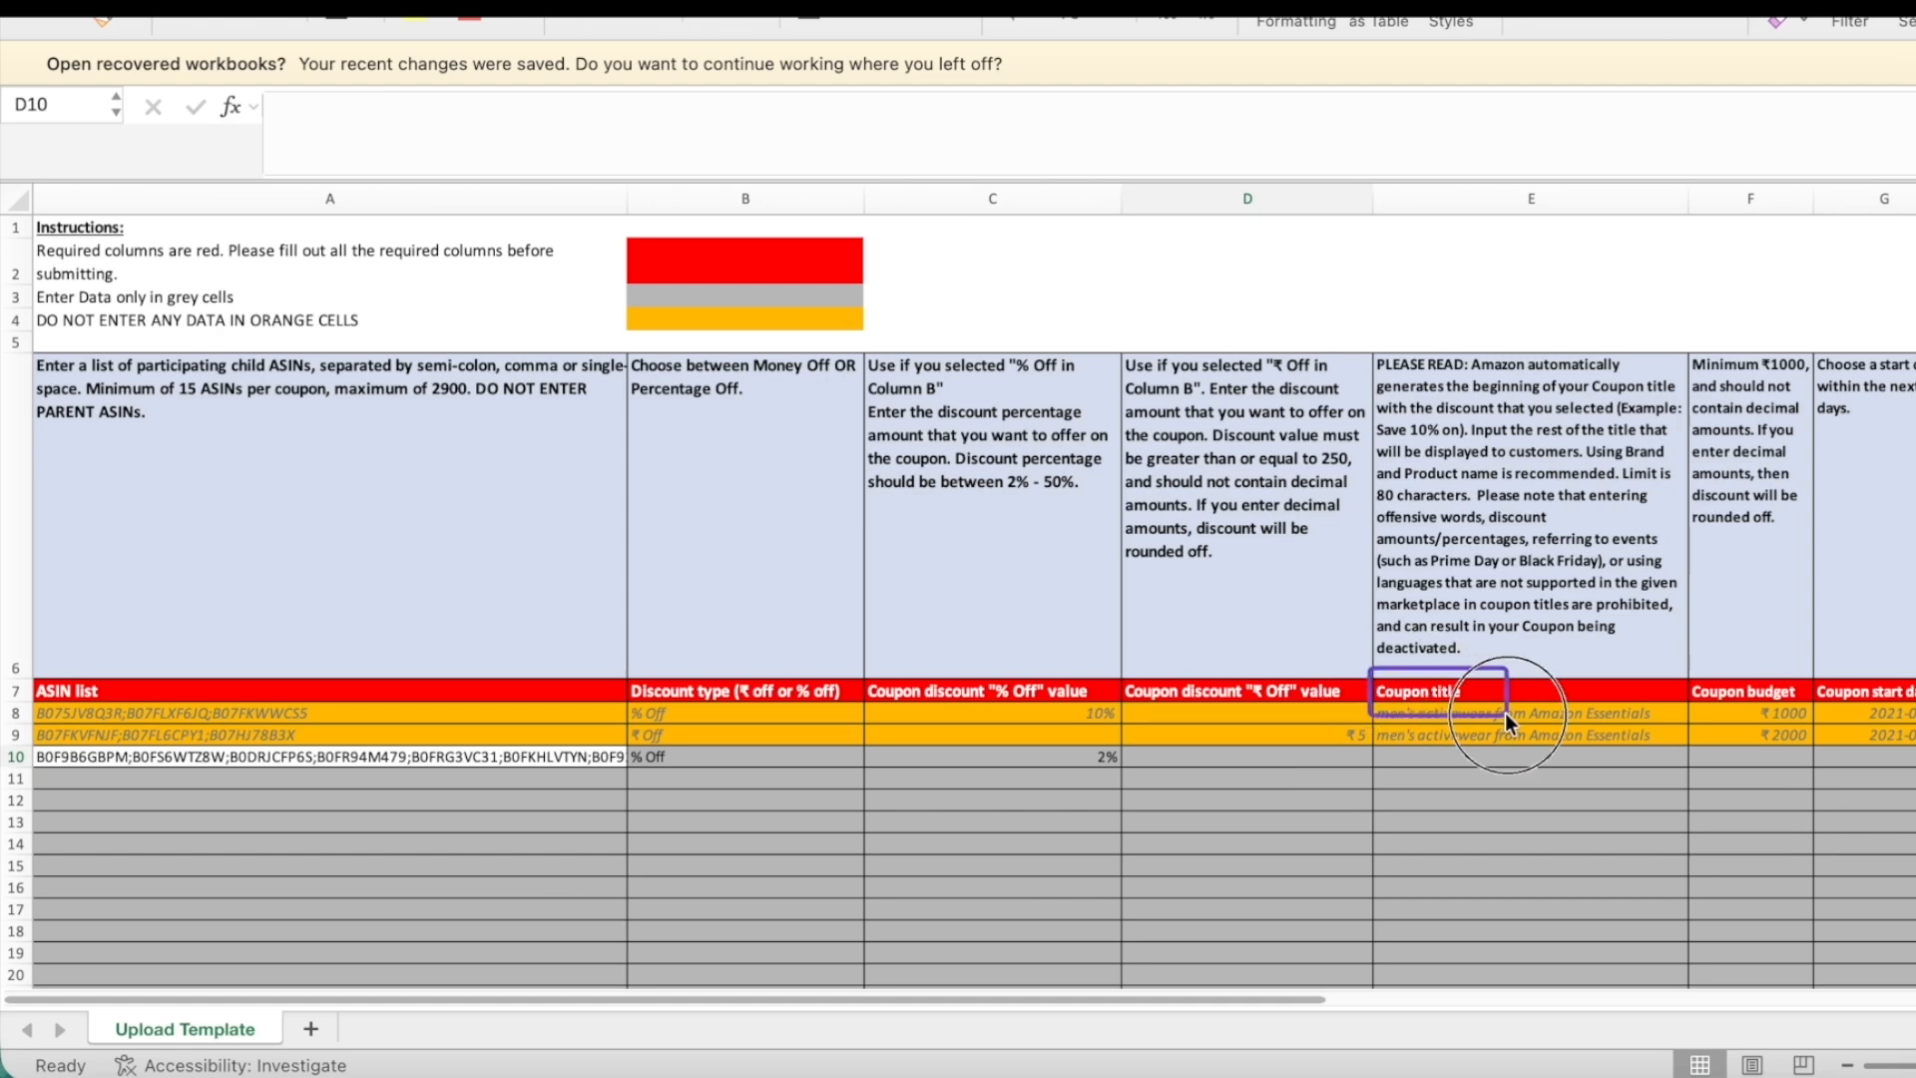
# Enter the coupon title Remote 1 and a coupon budget of 50000 in row 10.
pyautogui.click(1421, 757)
pyautogui.write('Remote 1')
pyautogui.hscroll(5, 1411, 758)
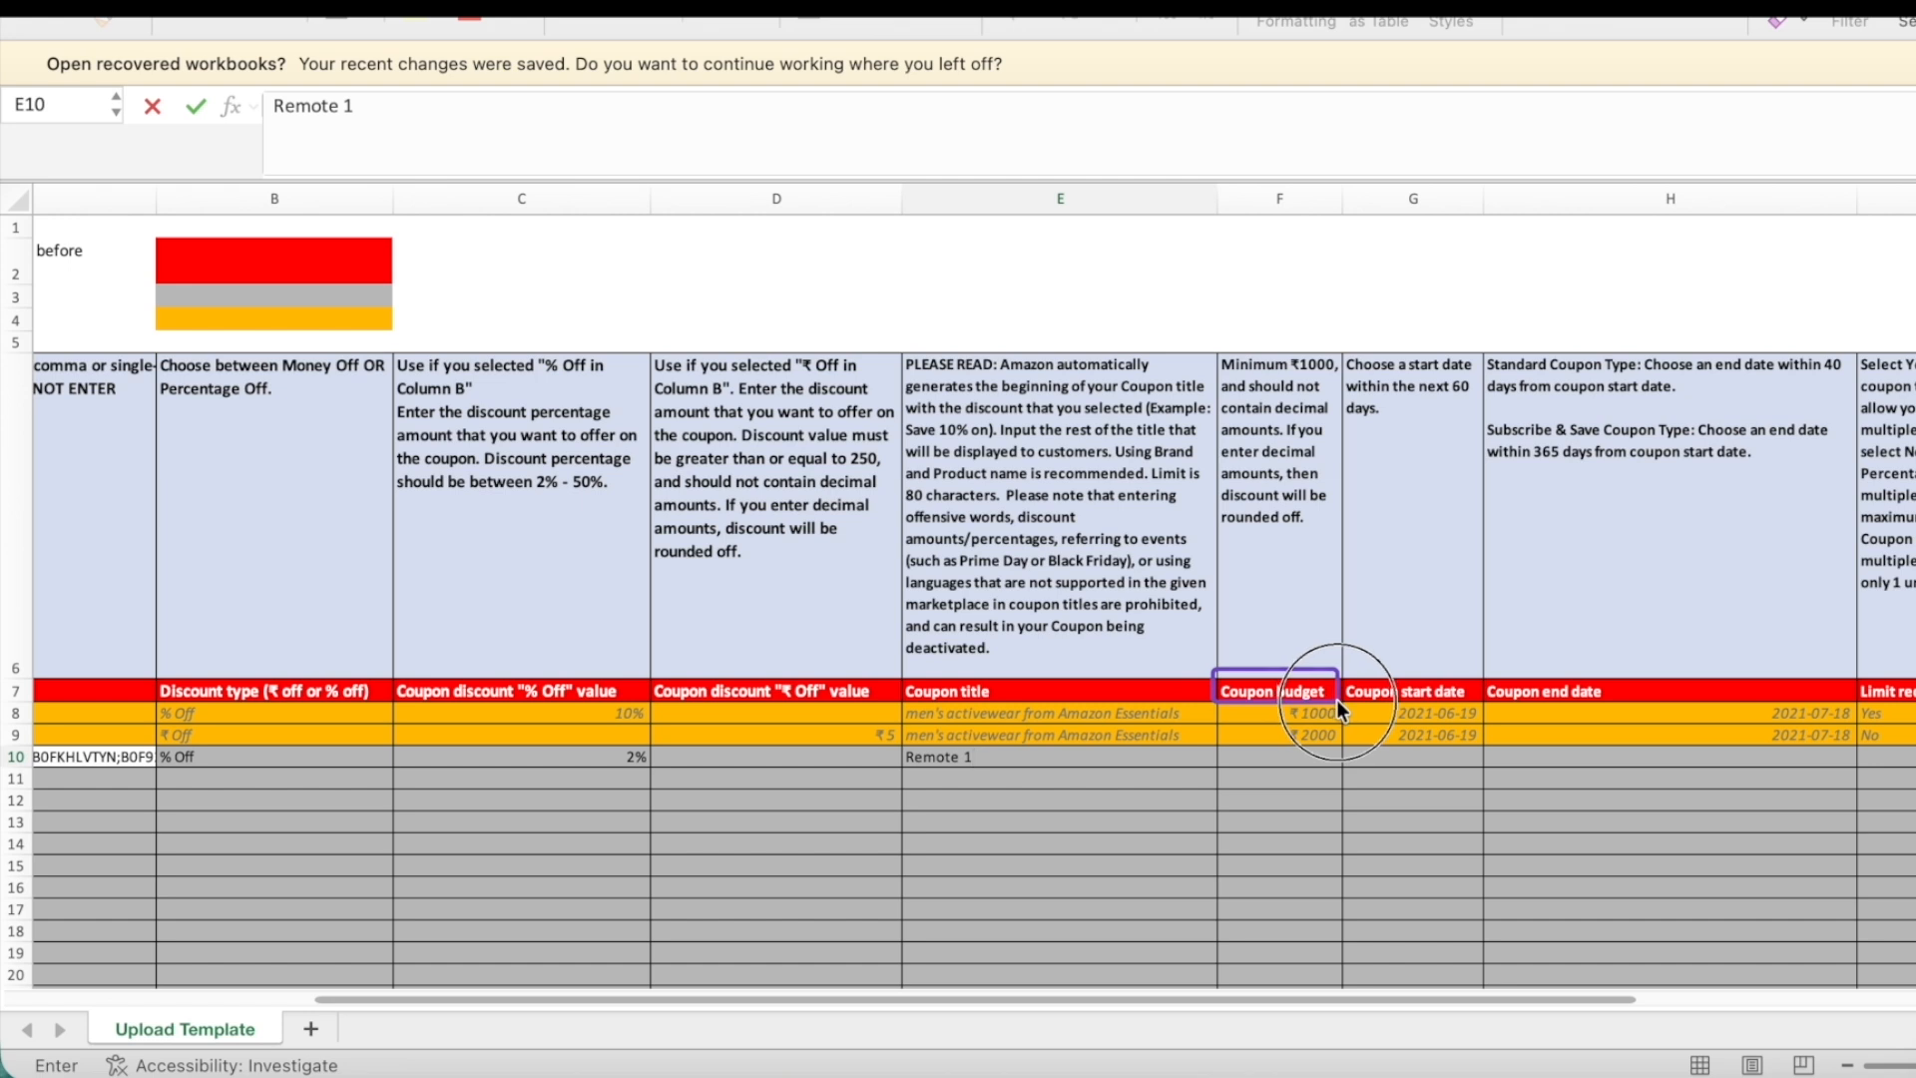
pyautogui.click(1288, 755)
pyautogui.write('50000')
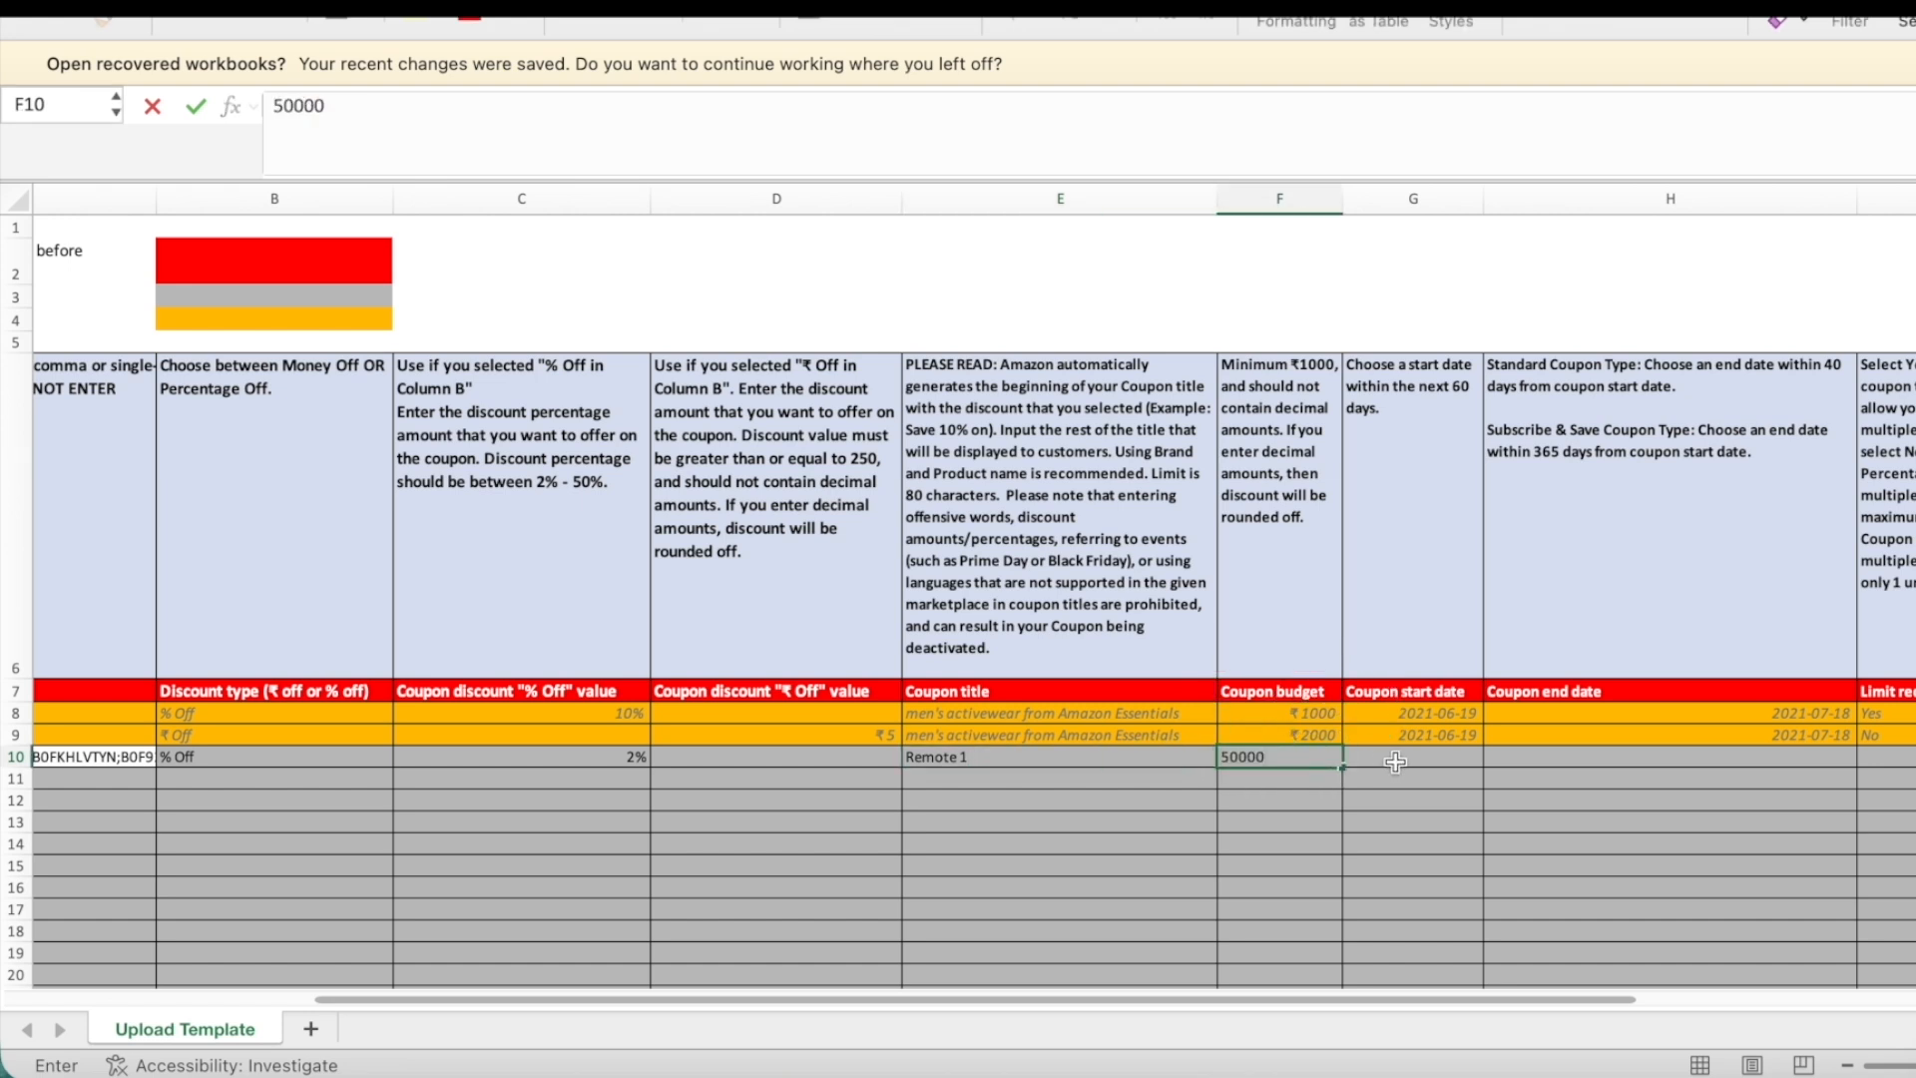
# Set the coupon start date to 2026-05-08 and the coupon end date to 2026-06-08 in row 10.
pyautogui.click(1395, 761)
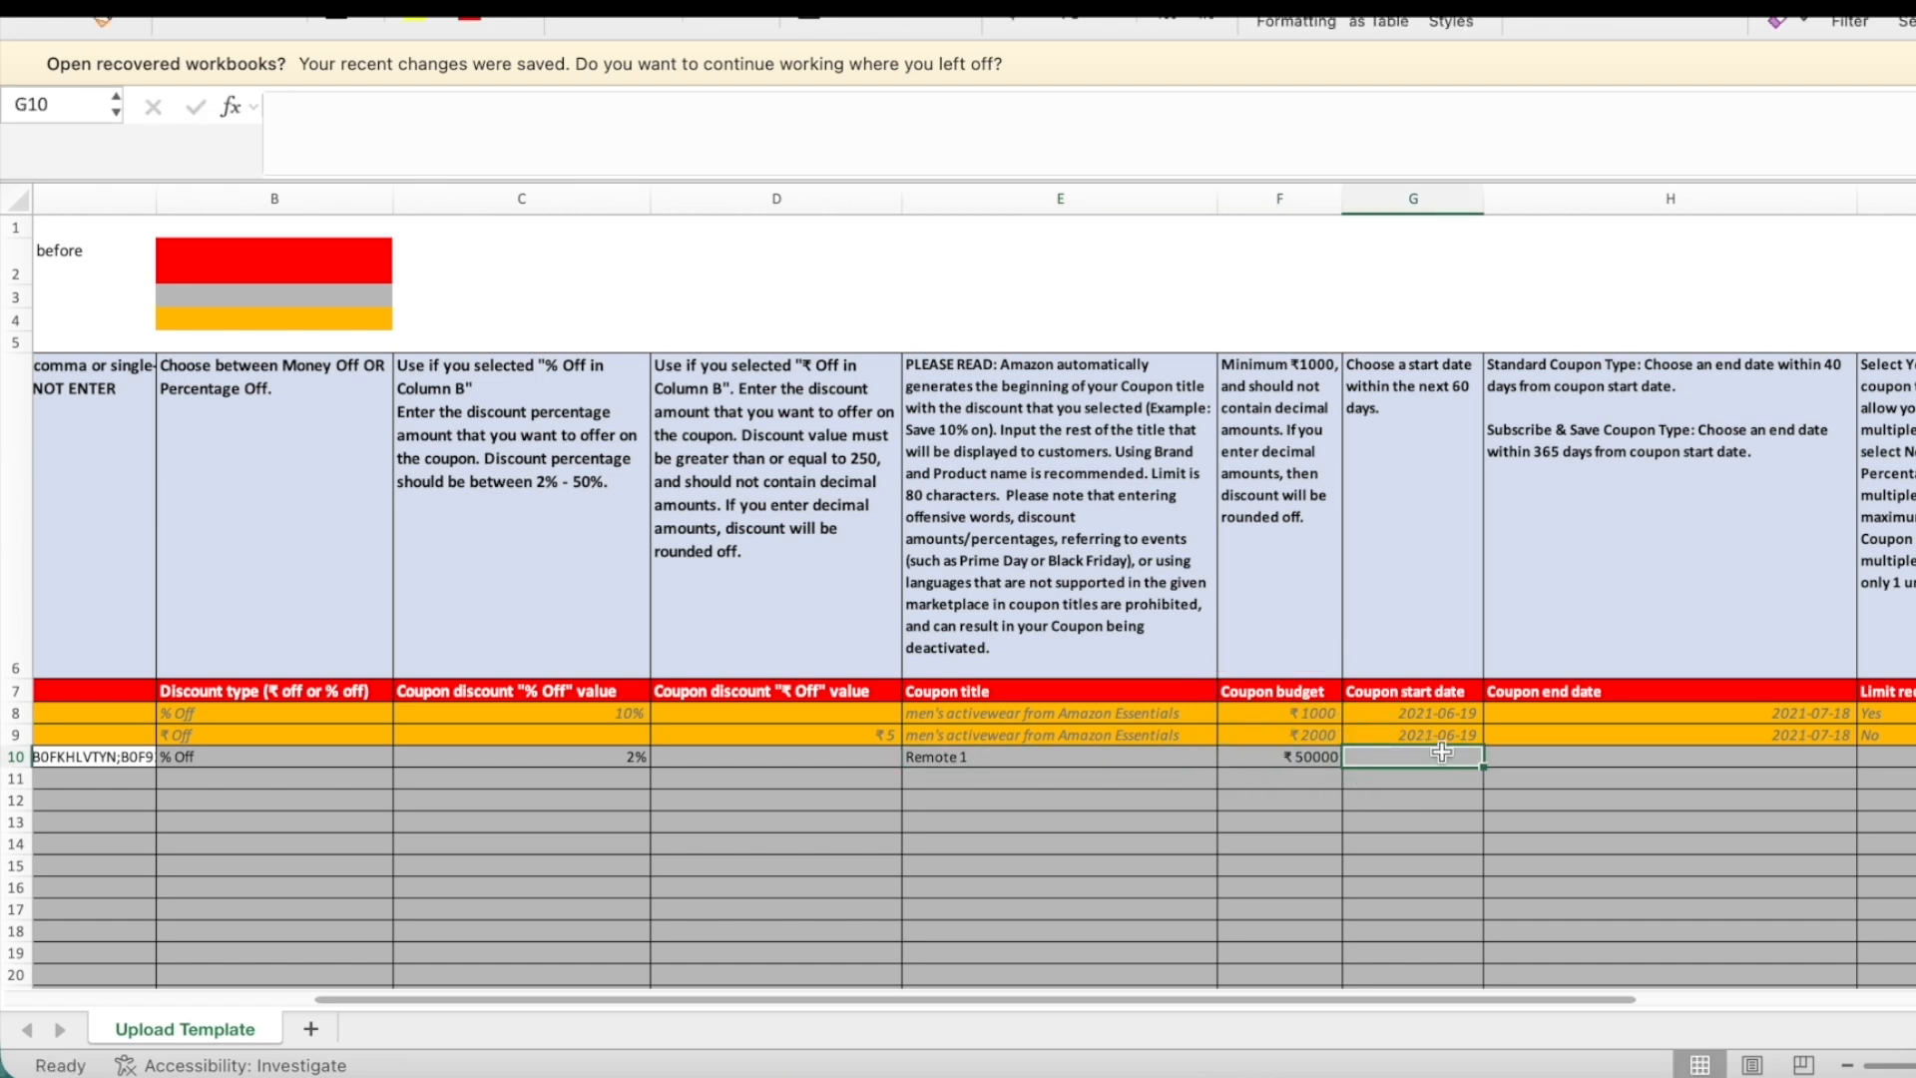
pyautogui.click(1570, 758)
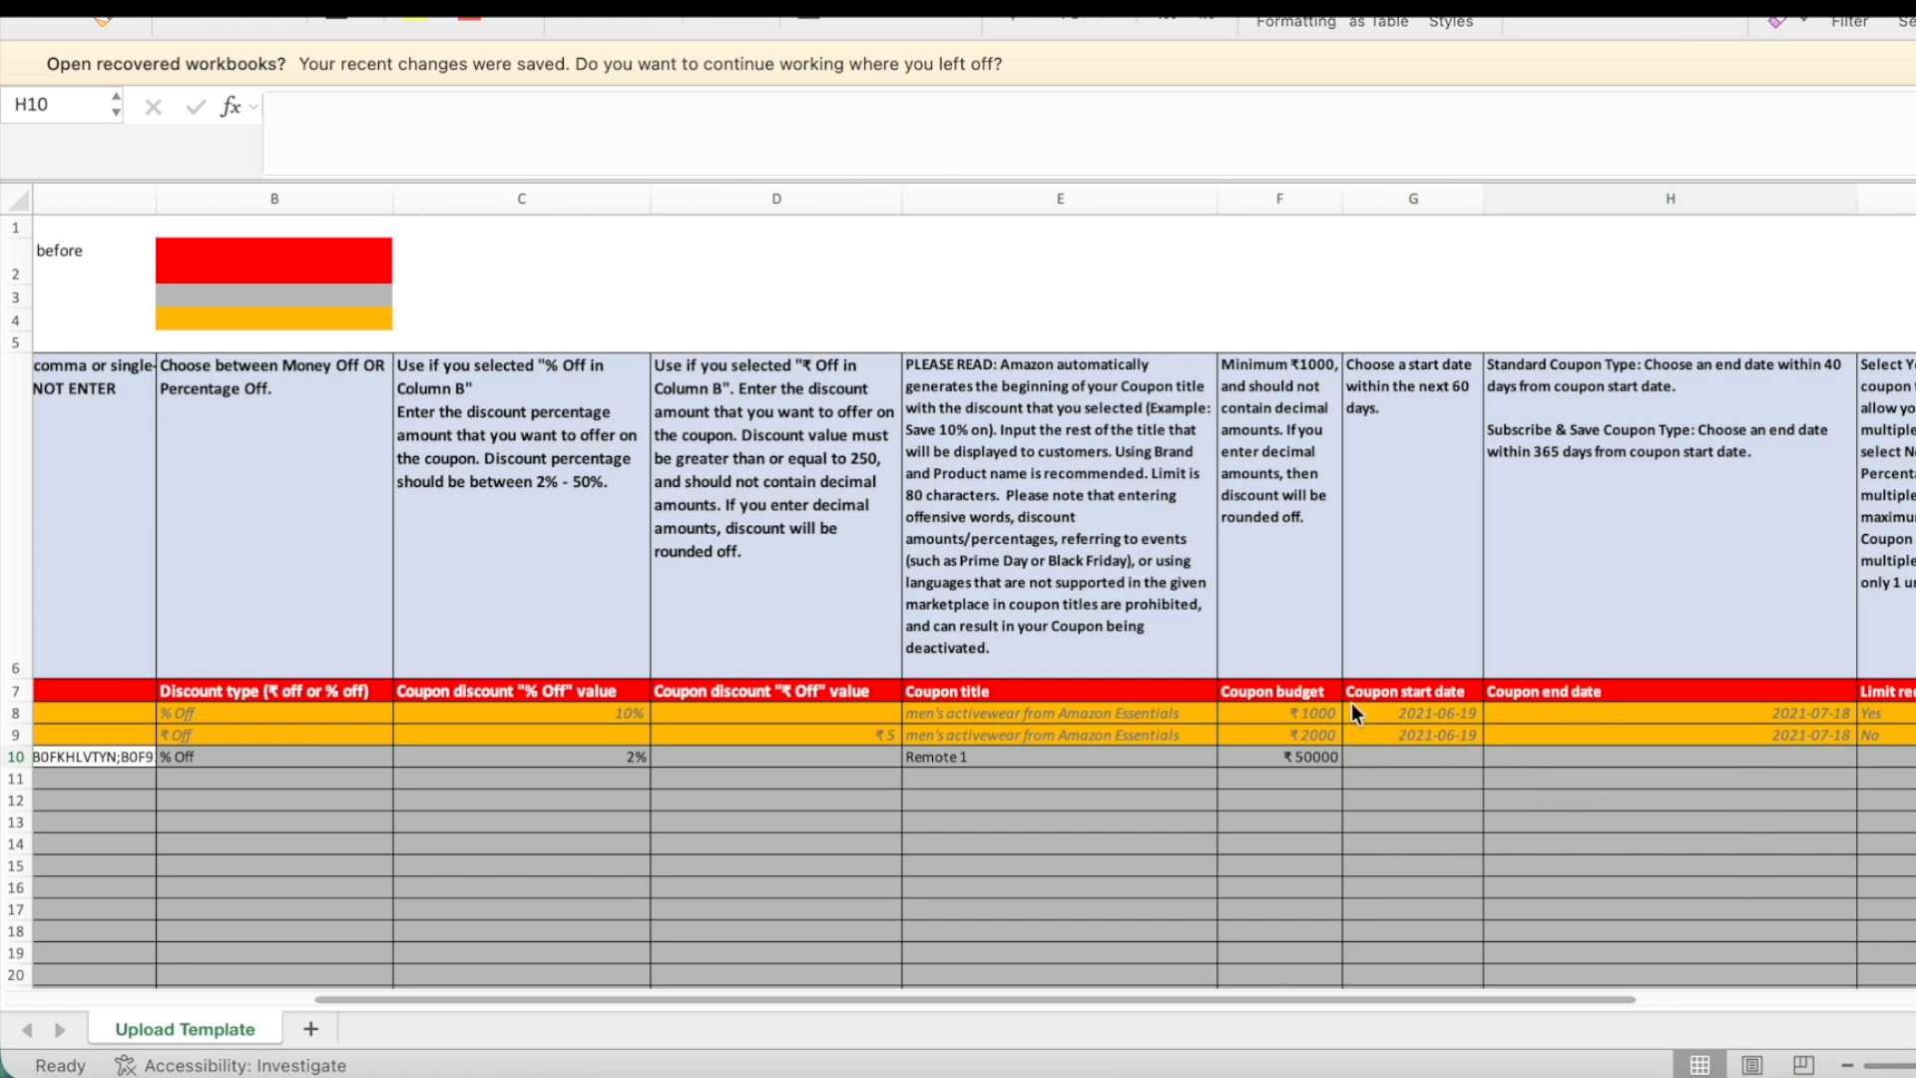
pyautogui.moveTo(1349, 699); pyautogui.dragTo(1475, 750)
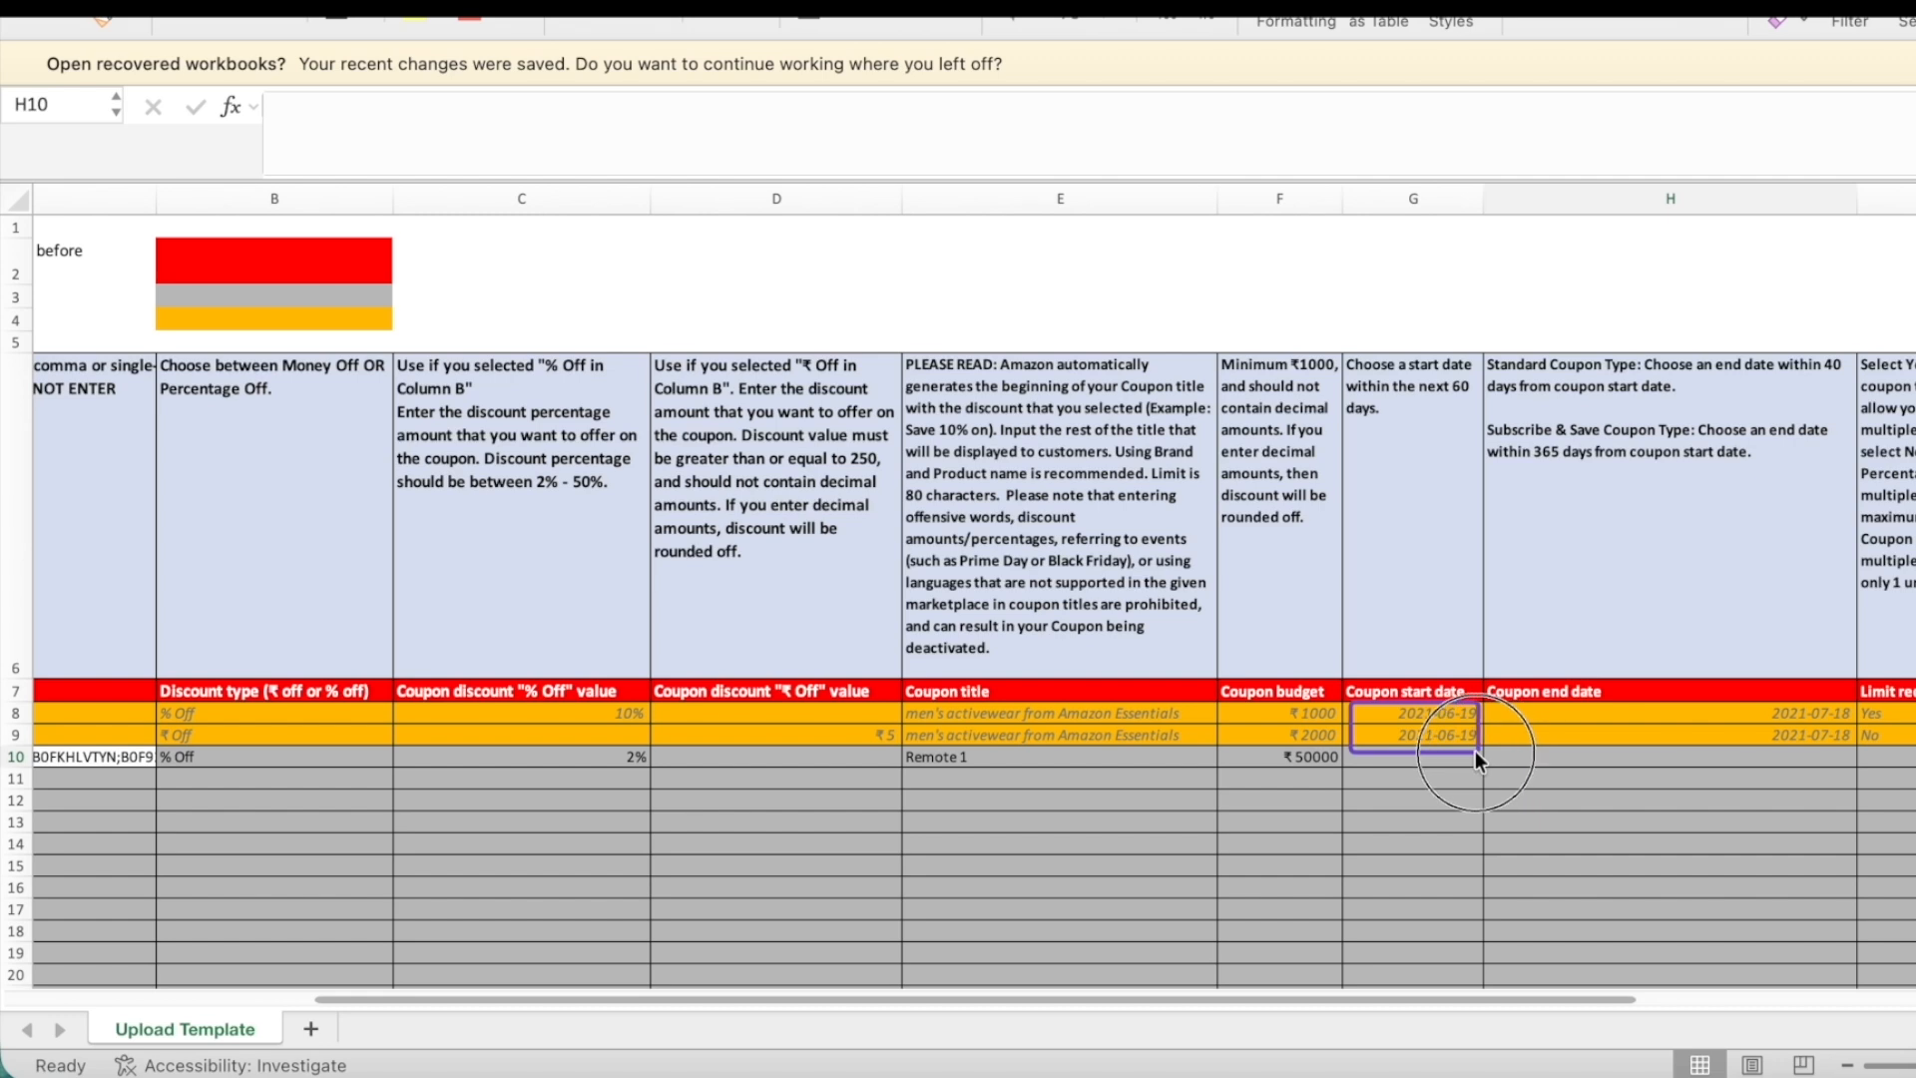
pyautogui.doubleClick(1417, 757)
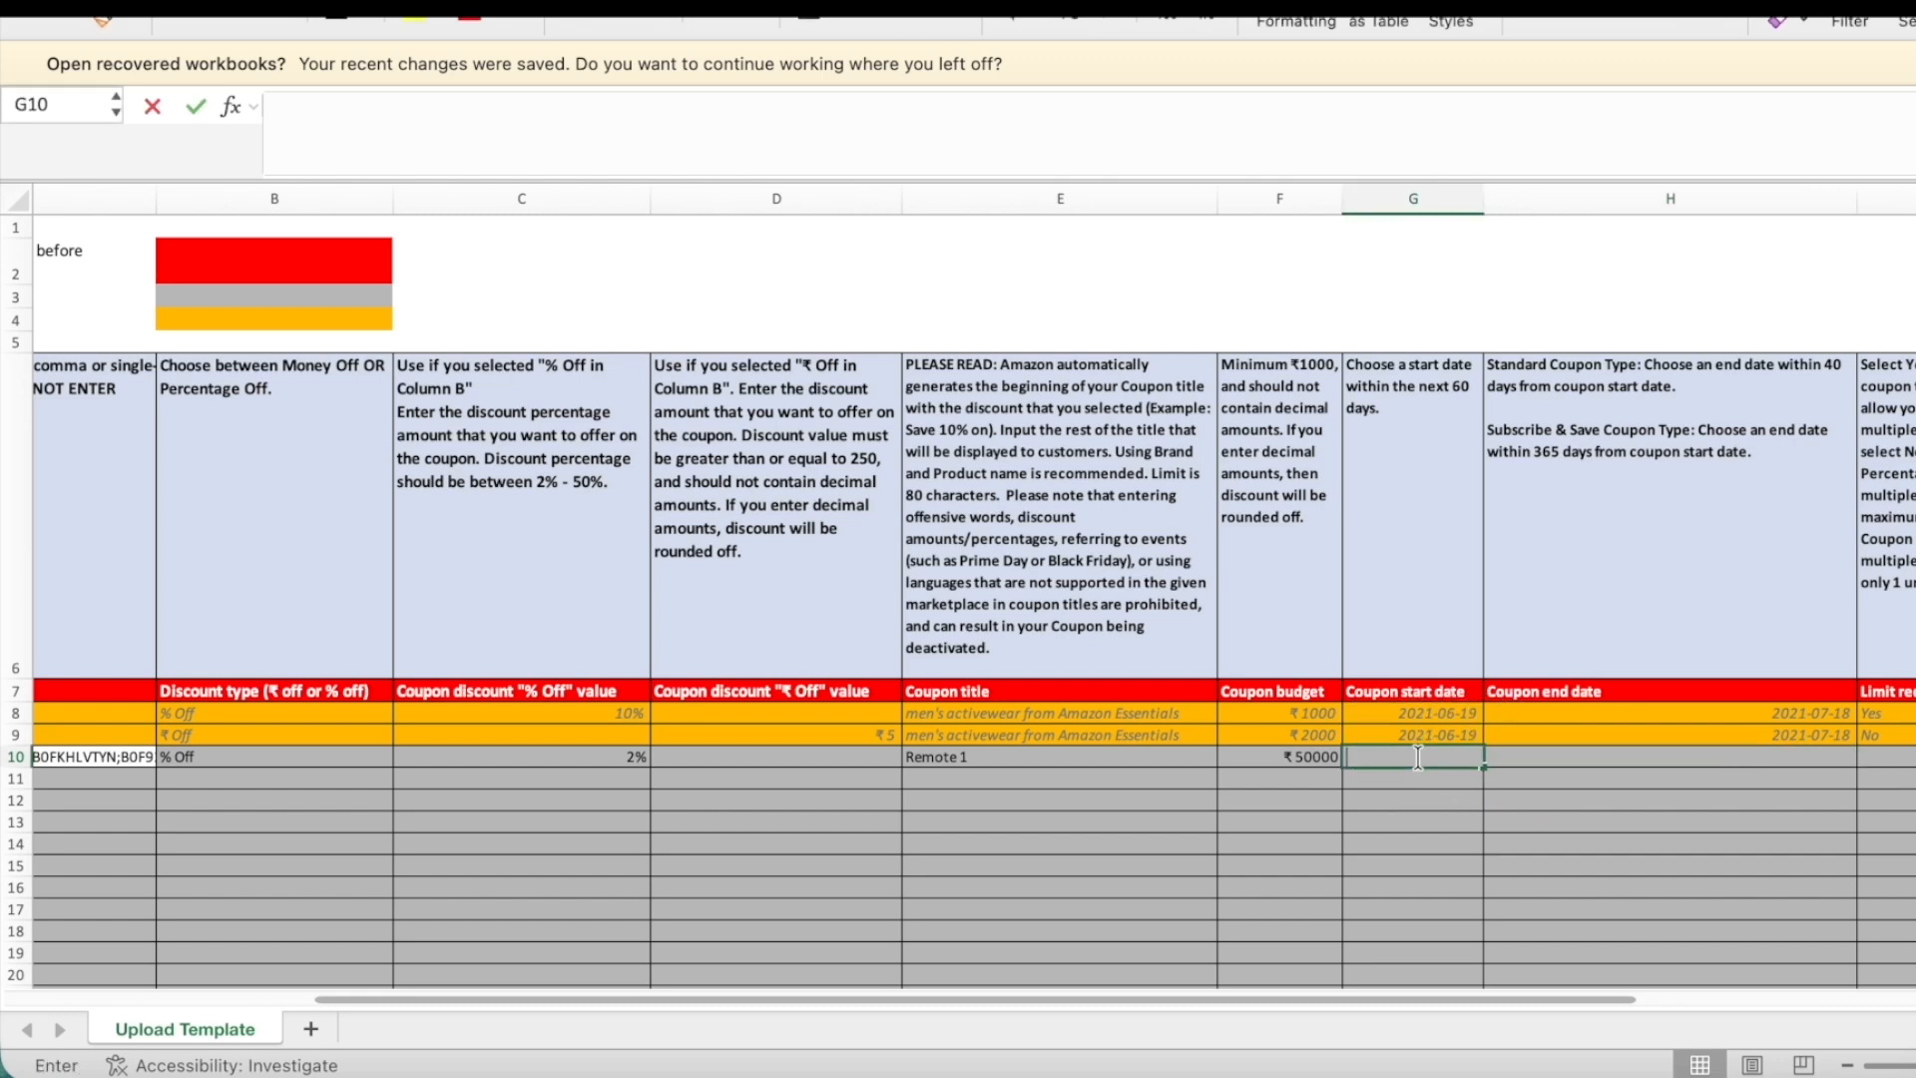
pyautogui.write('2026-05-08')
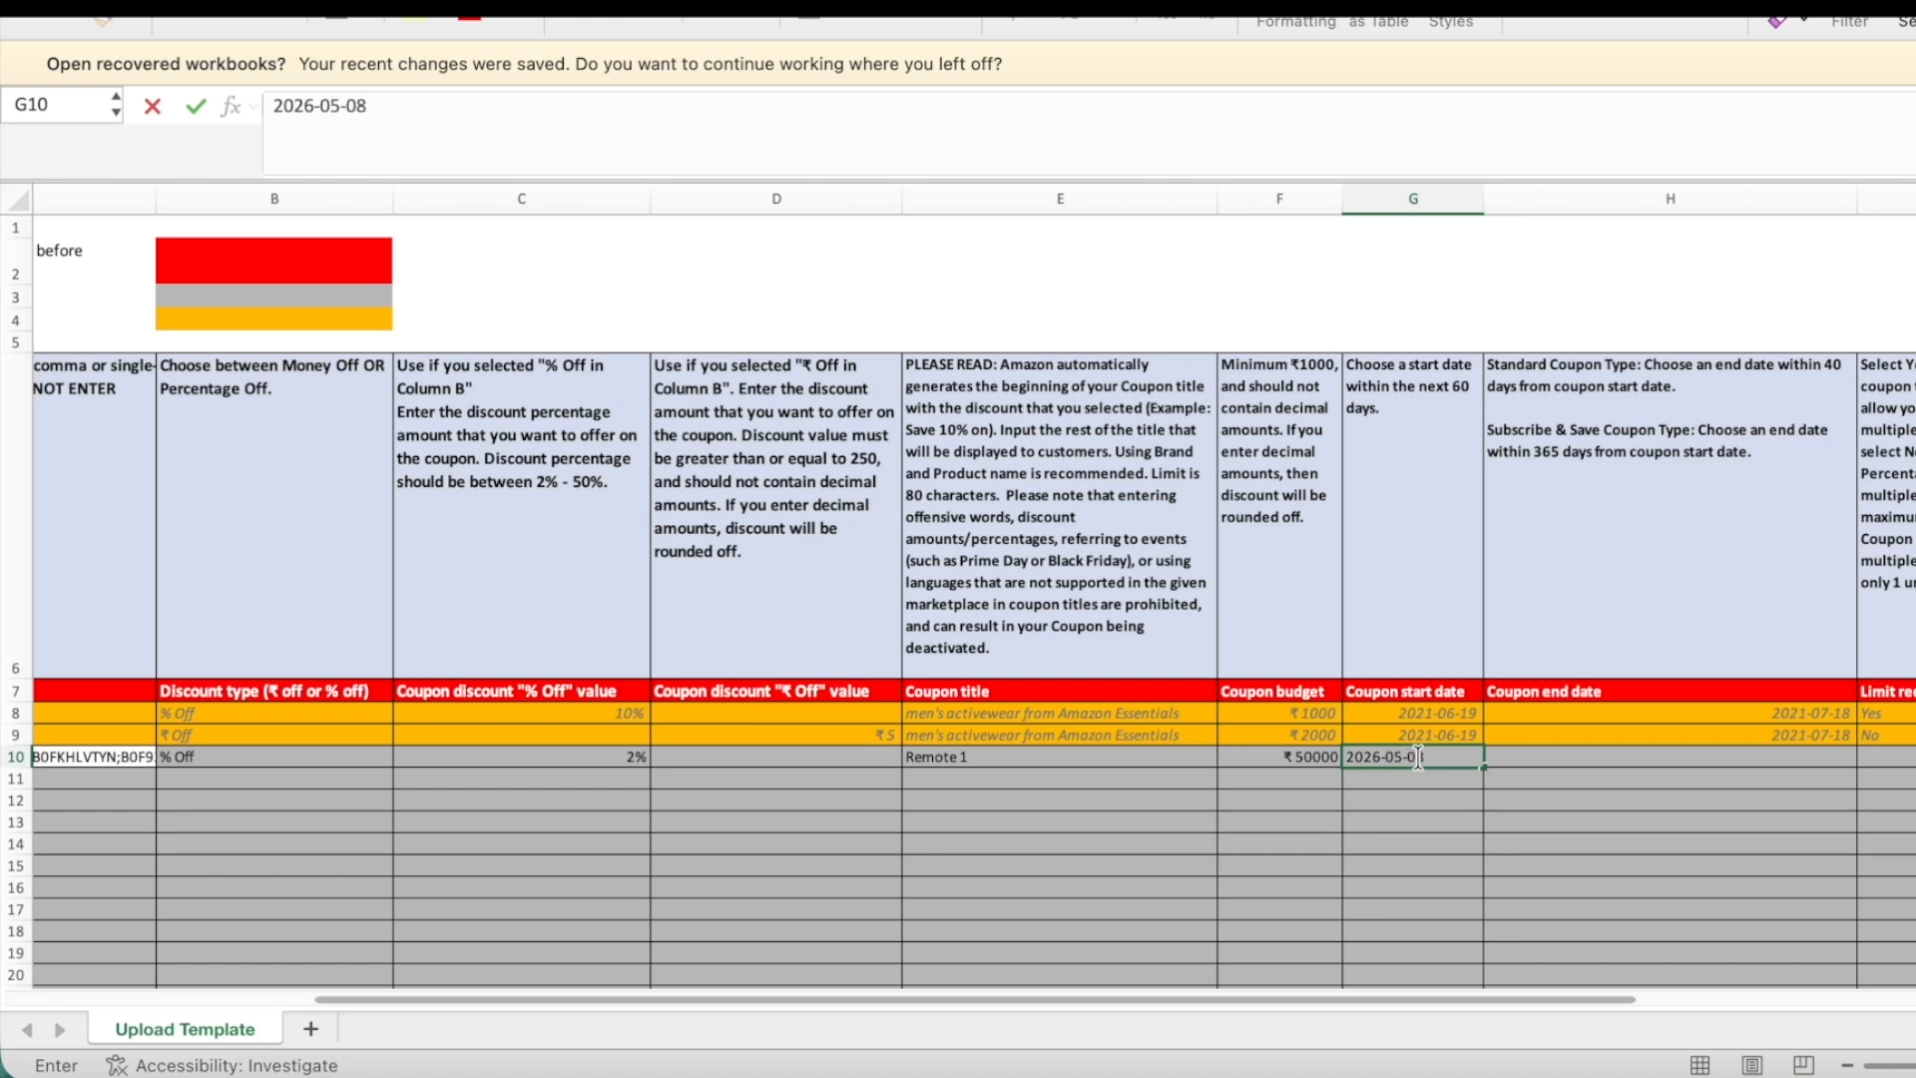
pyautogui.click(1601, 757)
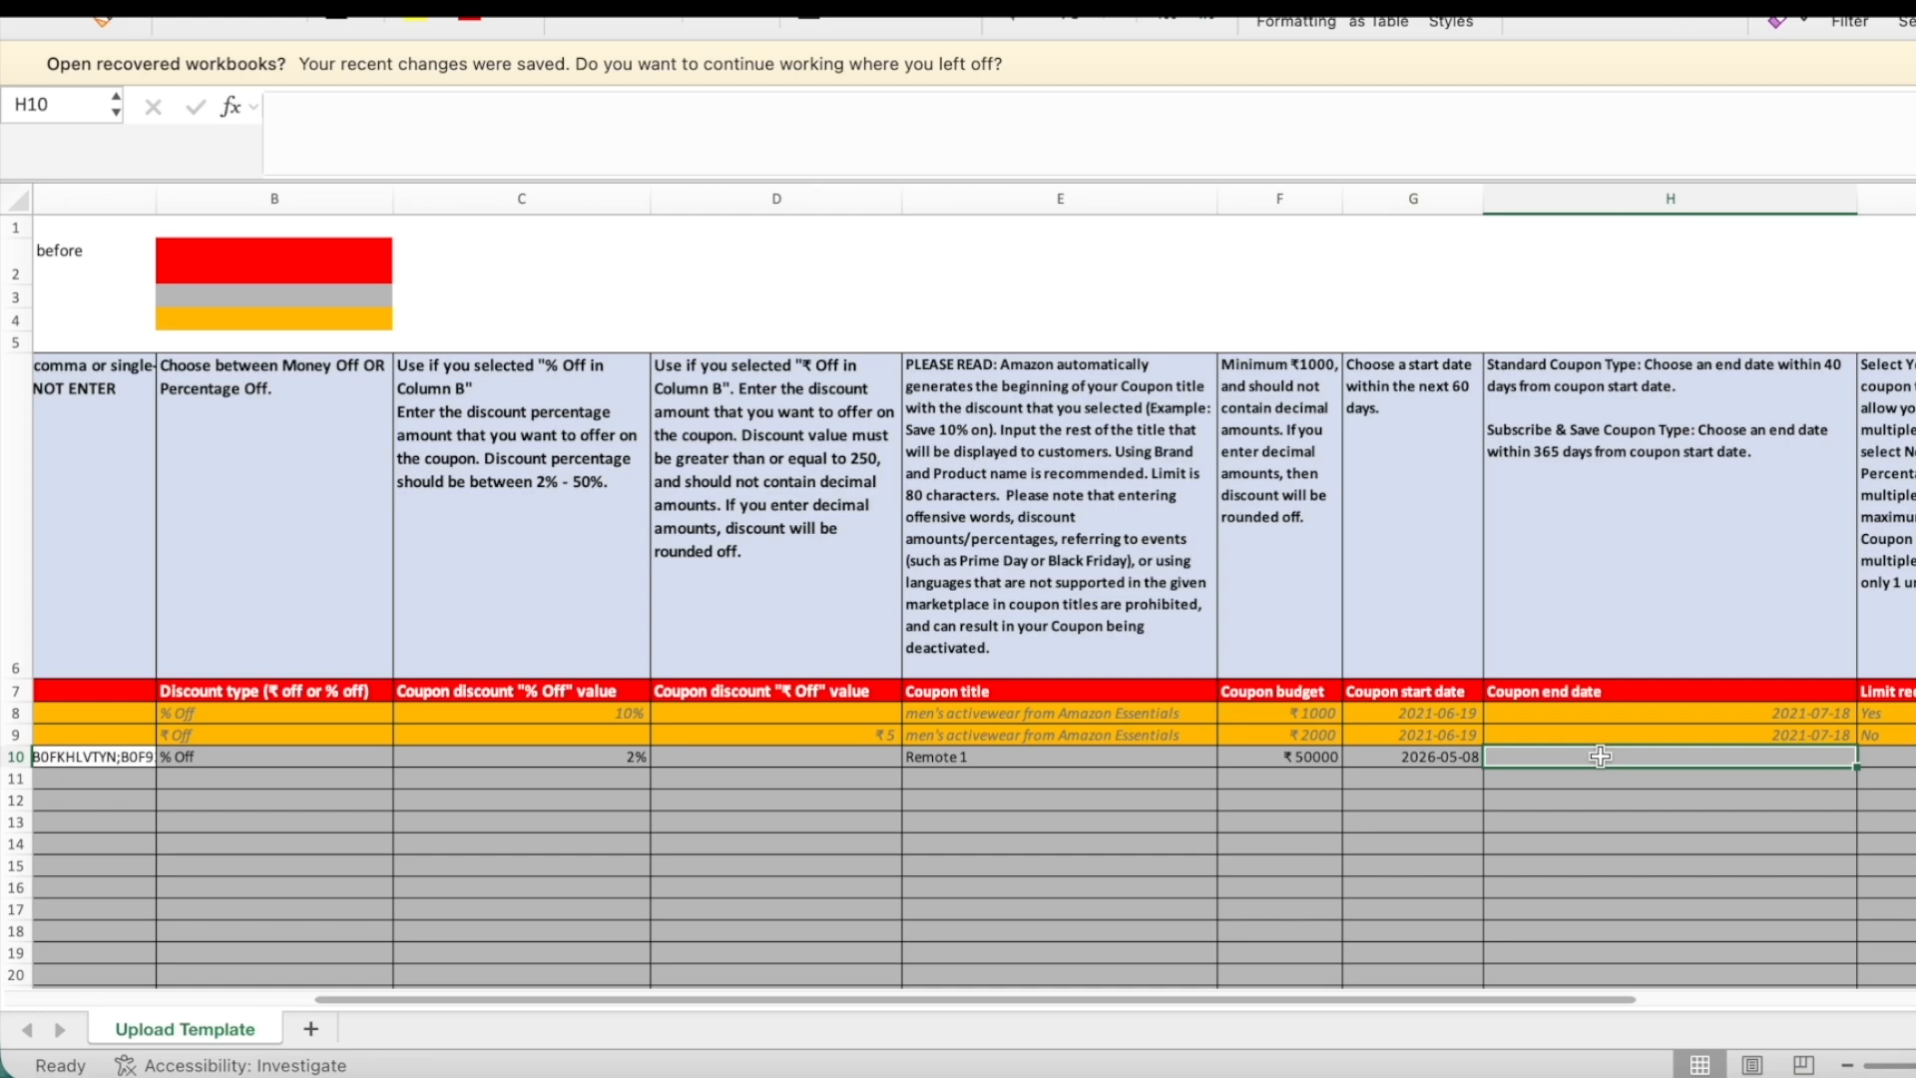
pyautogui.write('2026-06-08')
# Set redemption limiting to one per customer to Yes and the coupon type to Standard in row 10.
pyautogui.hscroll(5, 1194, 714)
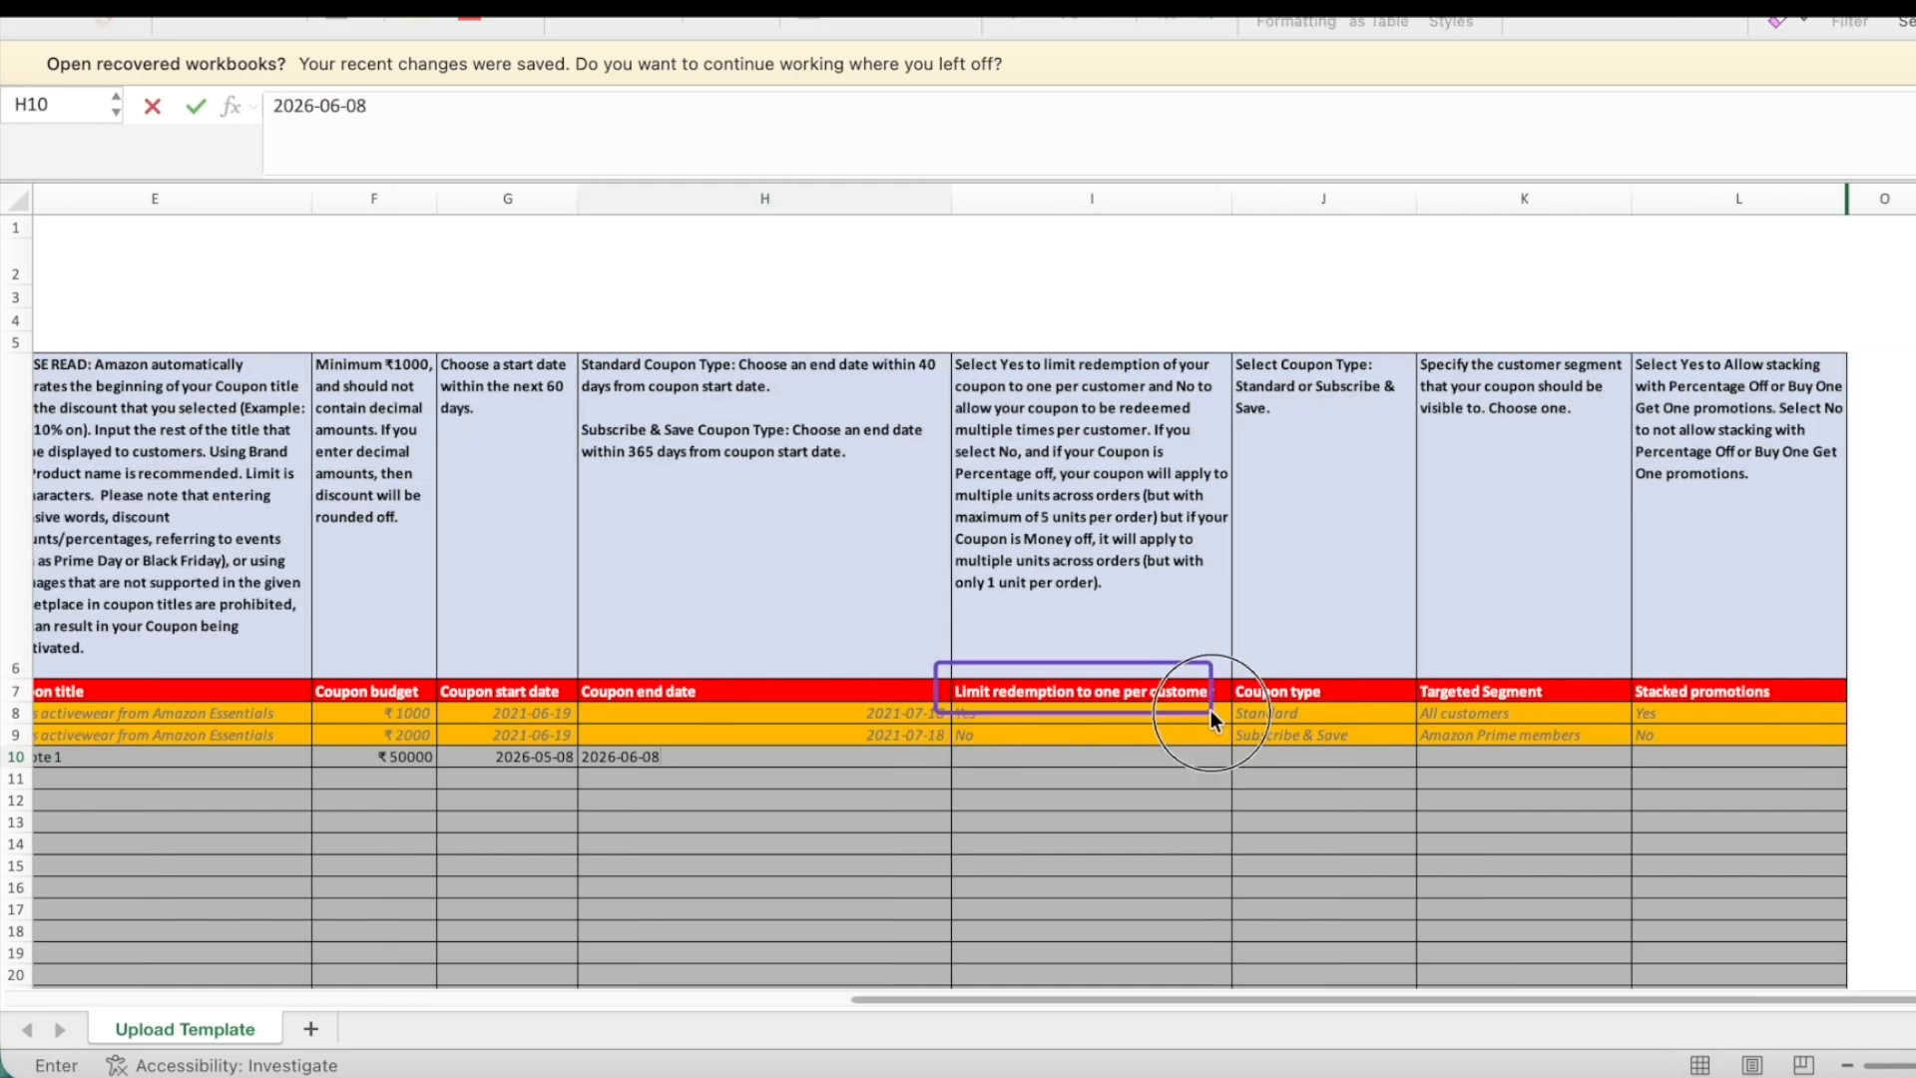
pyautogui.click(1098, 758)
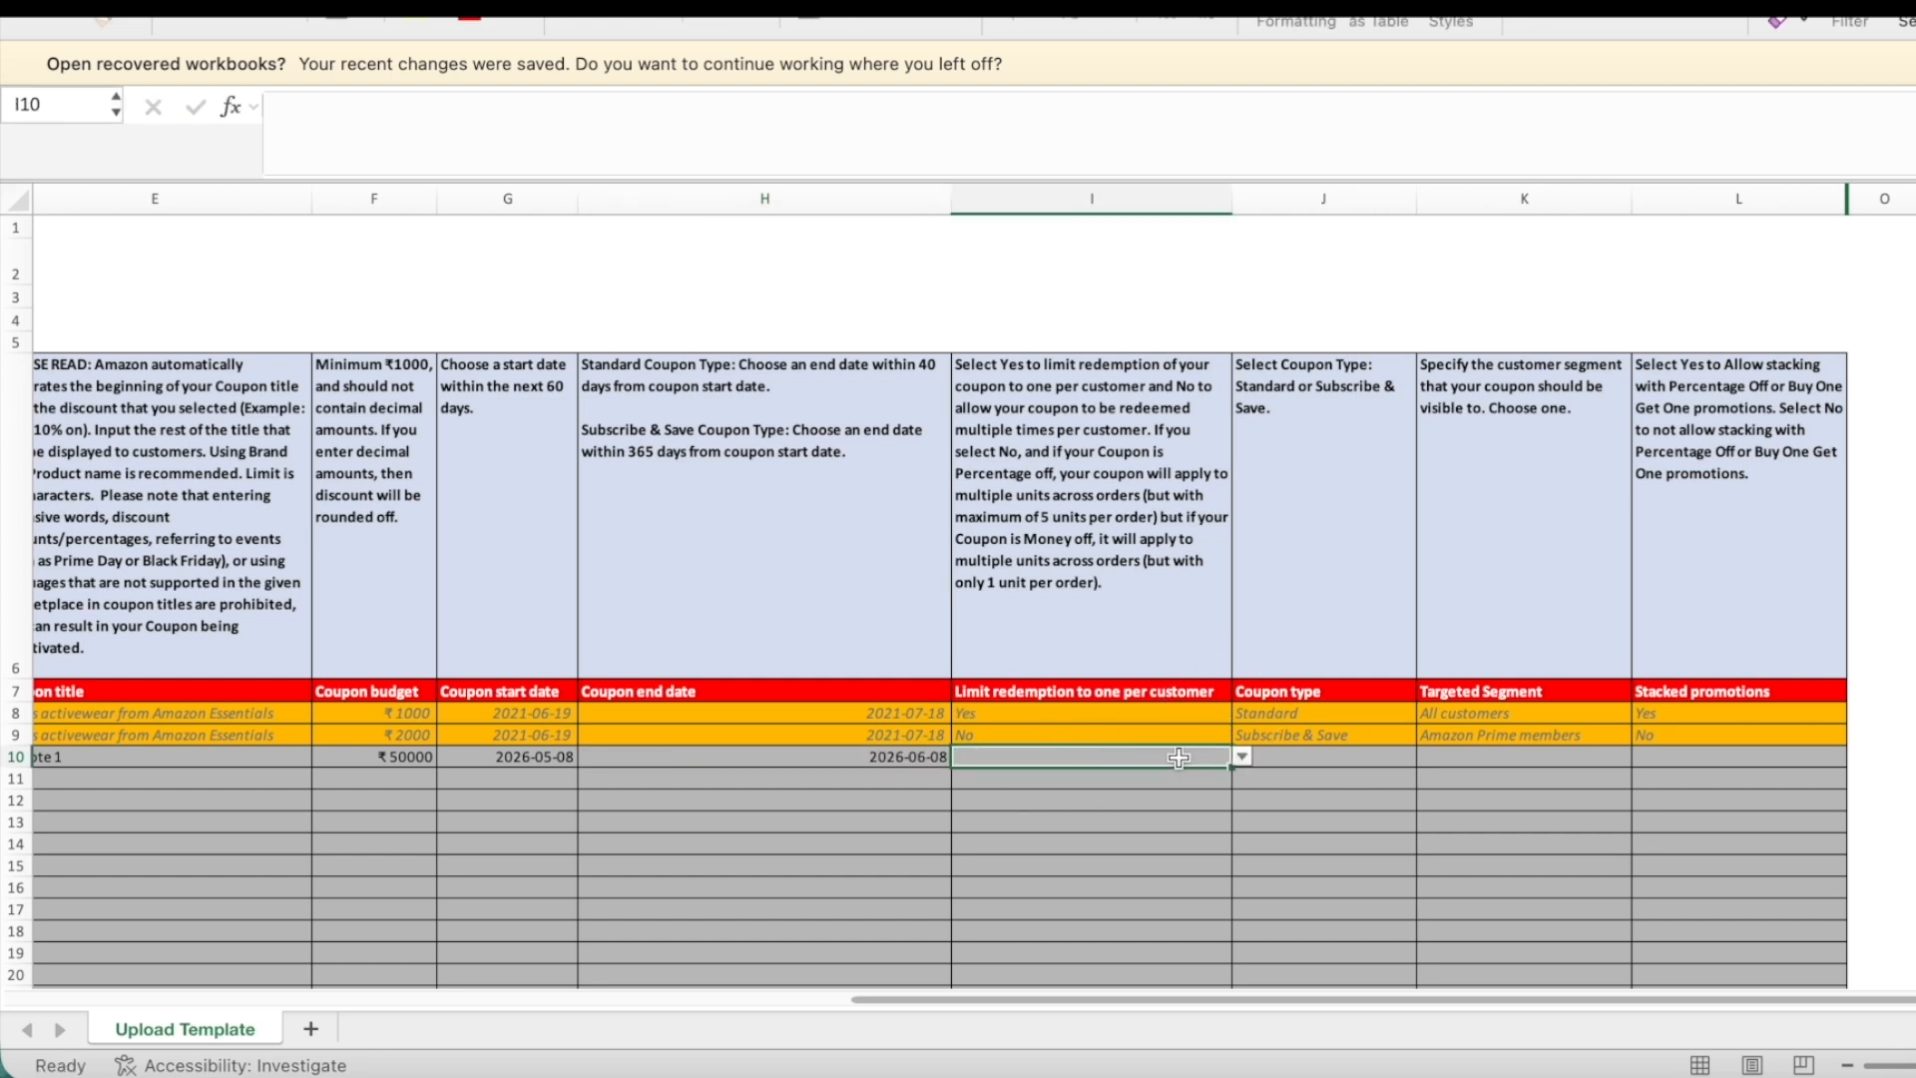
pyautogui.click(1243, 759)
pyautogui.click(967, 782)
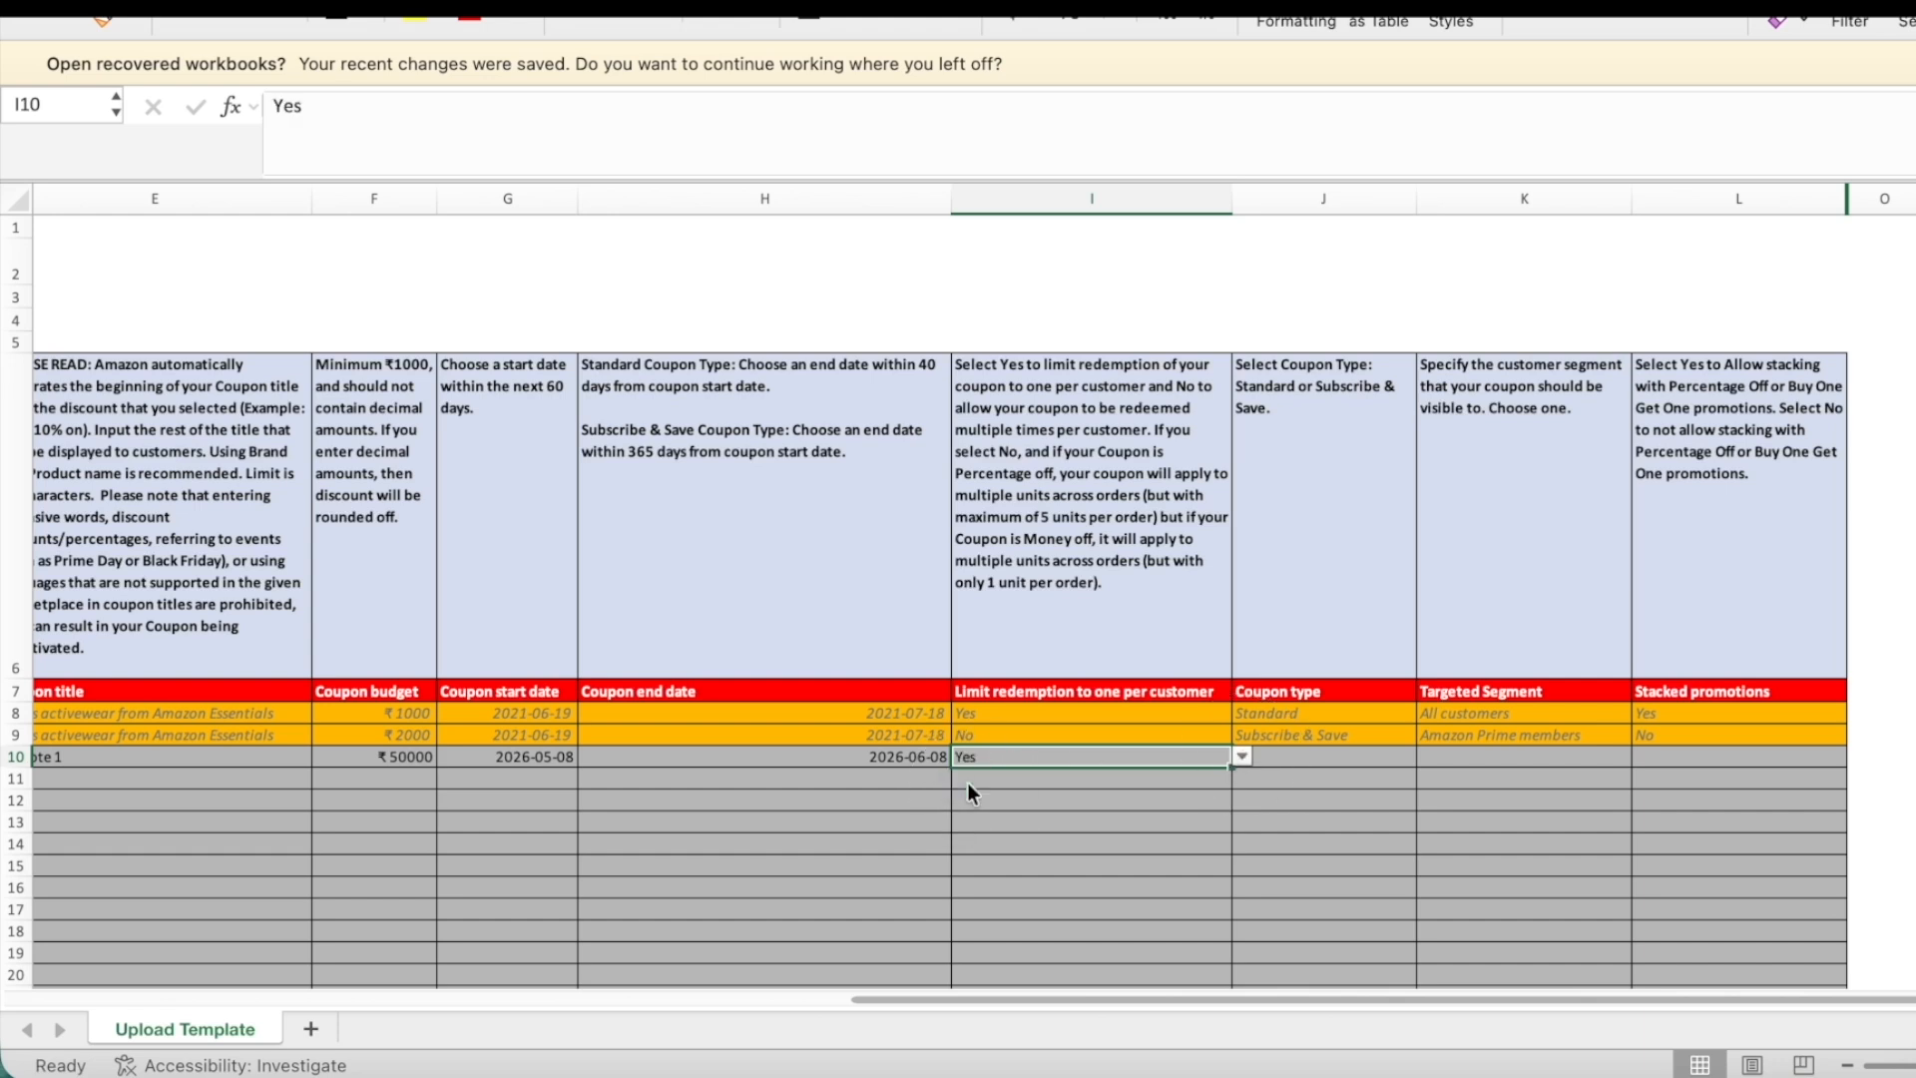
pyautogui.click(1297, 755)
pyautogui.click(1427, 758)
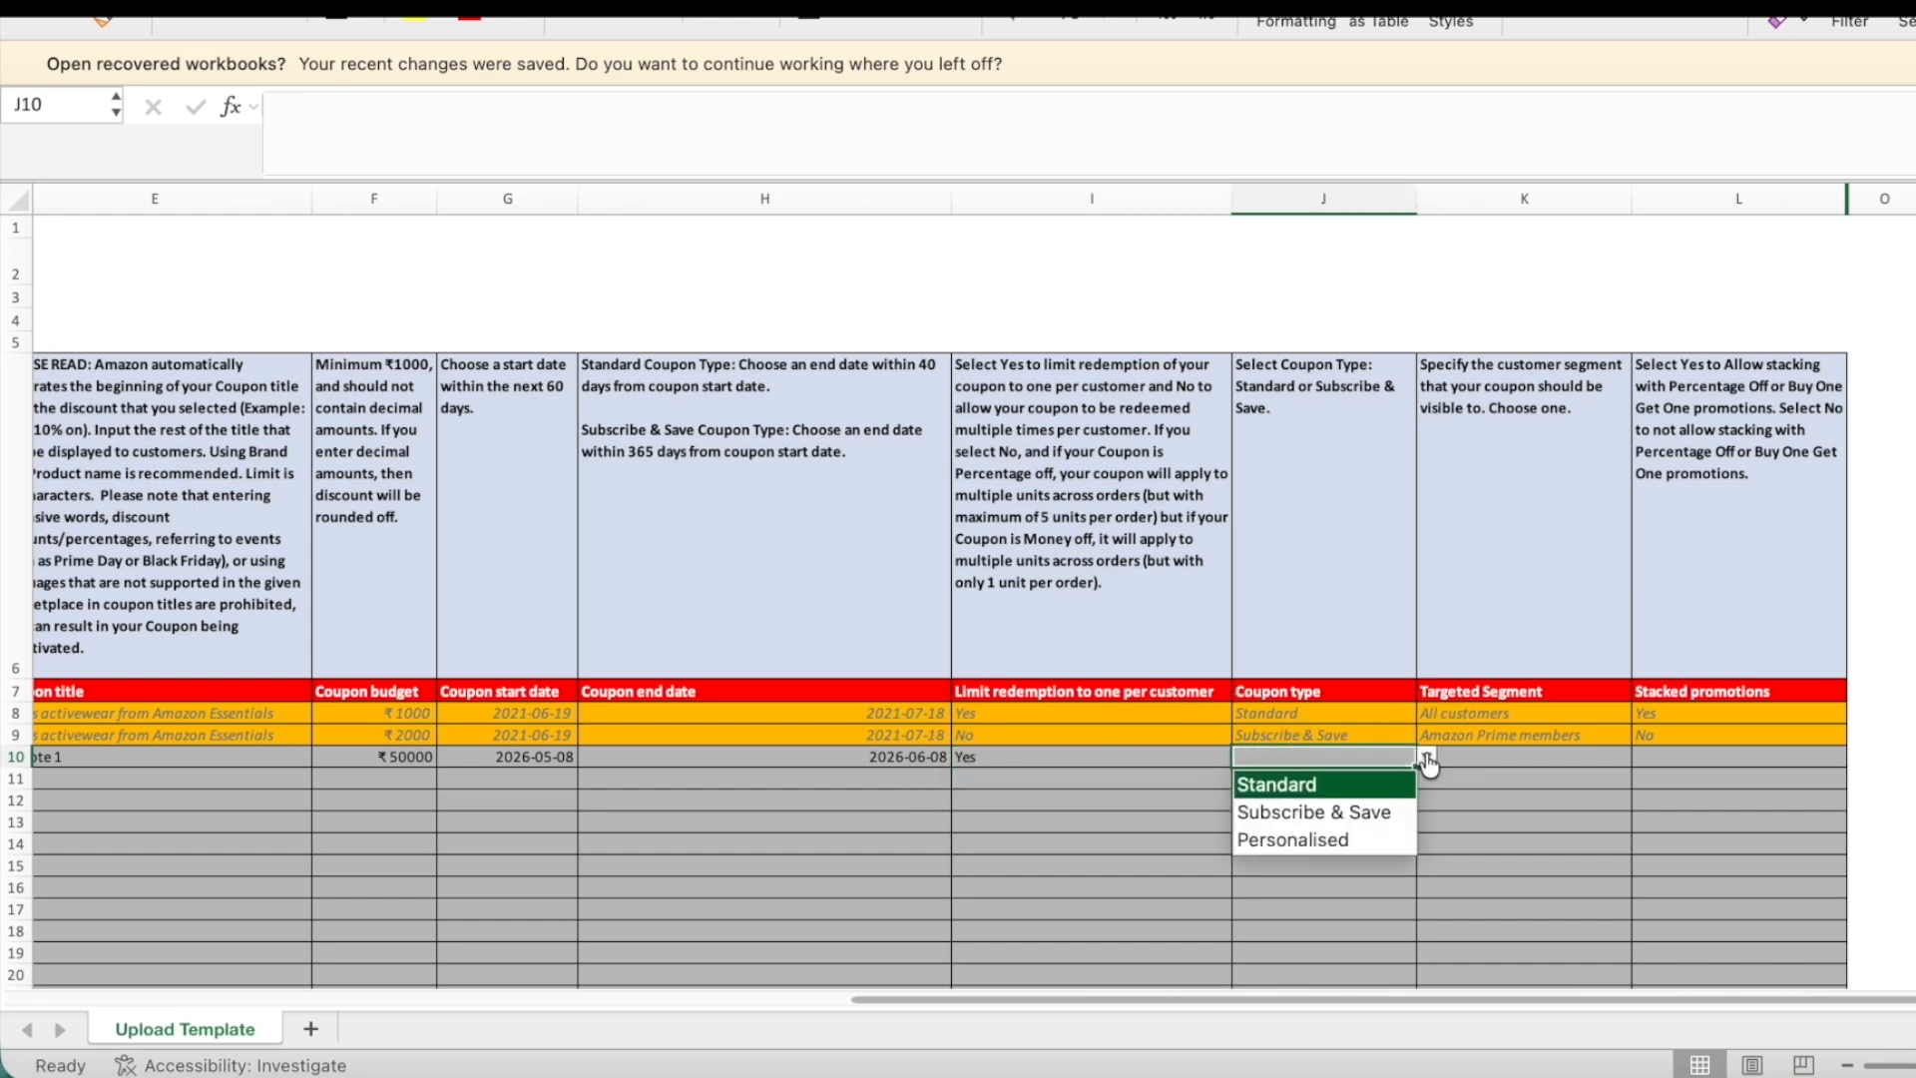
pyautogui.click(1297, 782)
# Set the targeted segment to All customers and stacked promotions to No in row 10.
pyautogui.hscroll(2, 1267, 748)
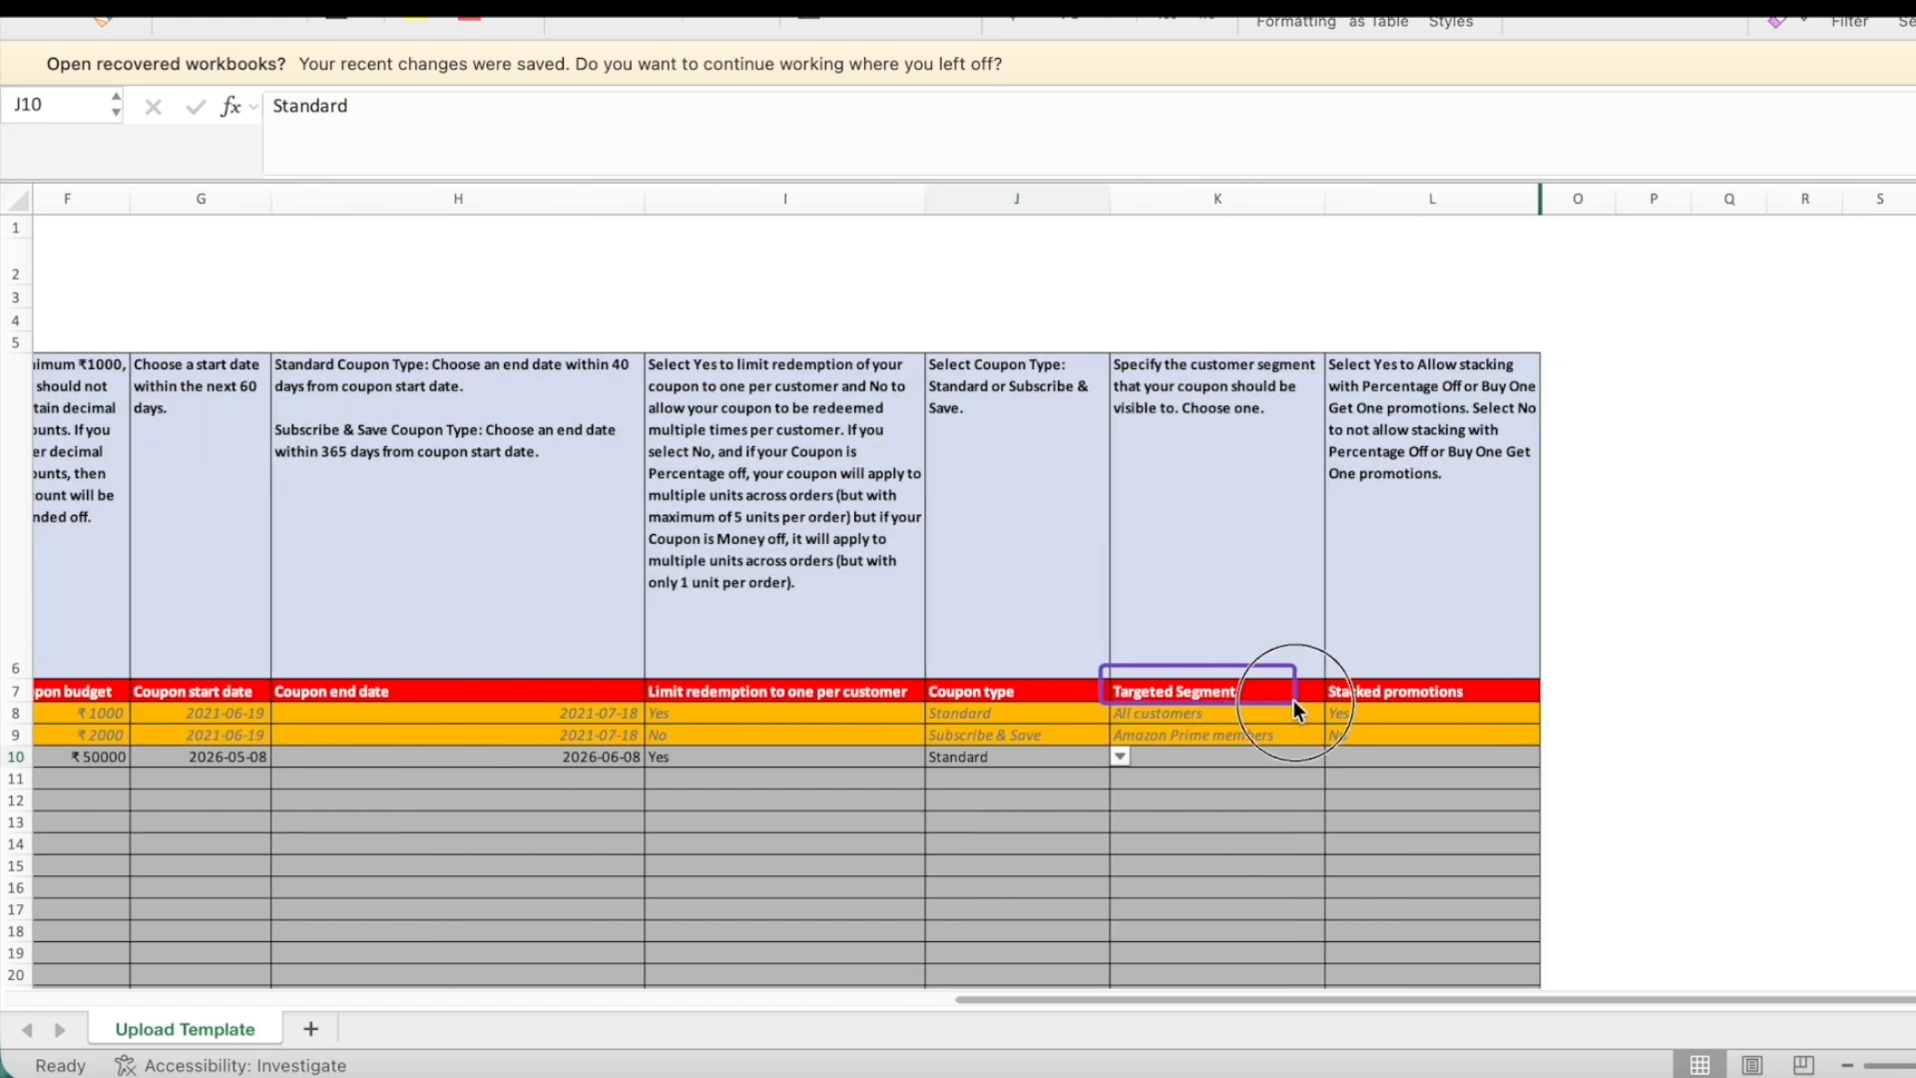
pyautogui.click(1297, 757)
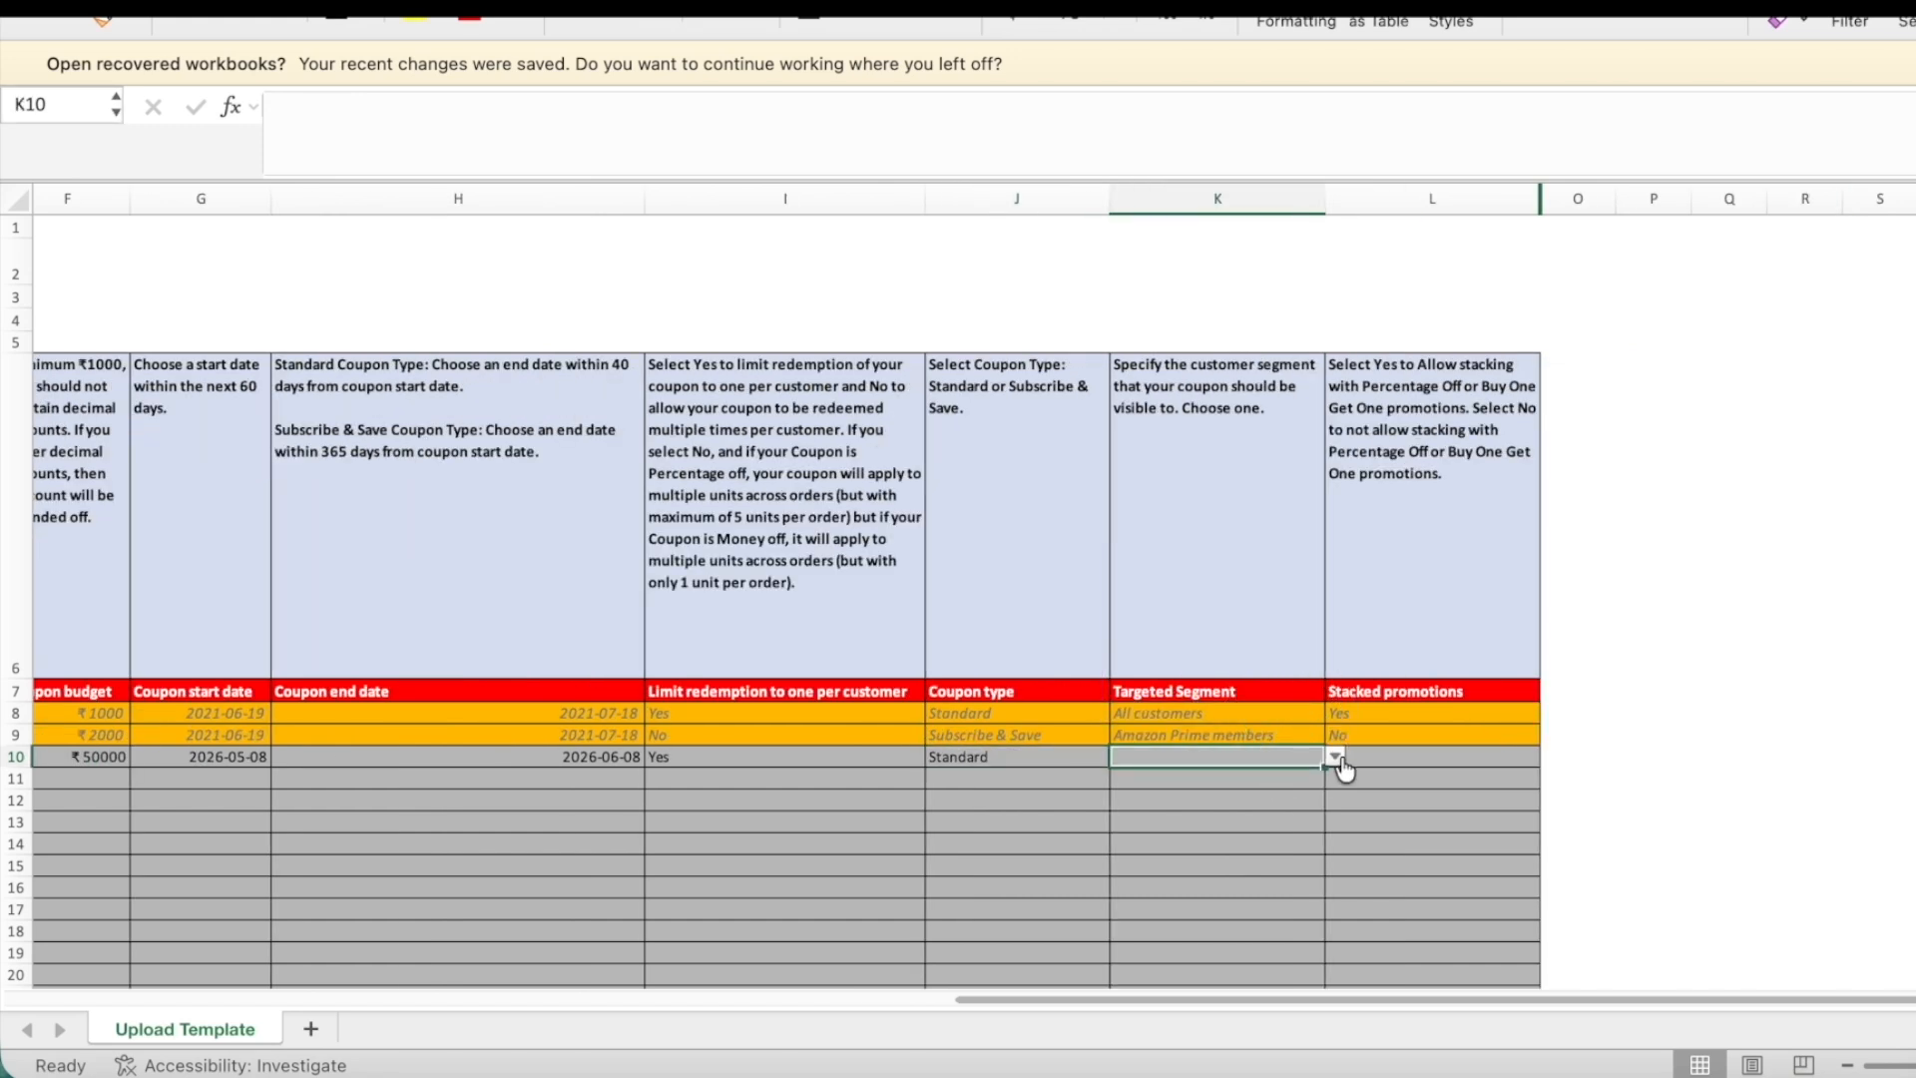
pyautogui.click(1335, 758)
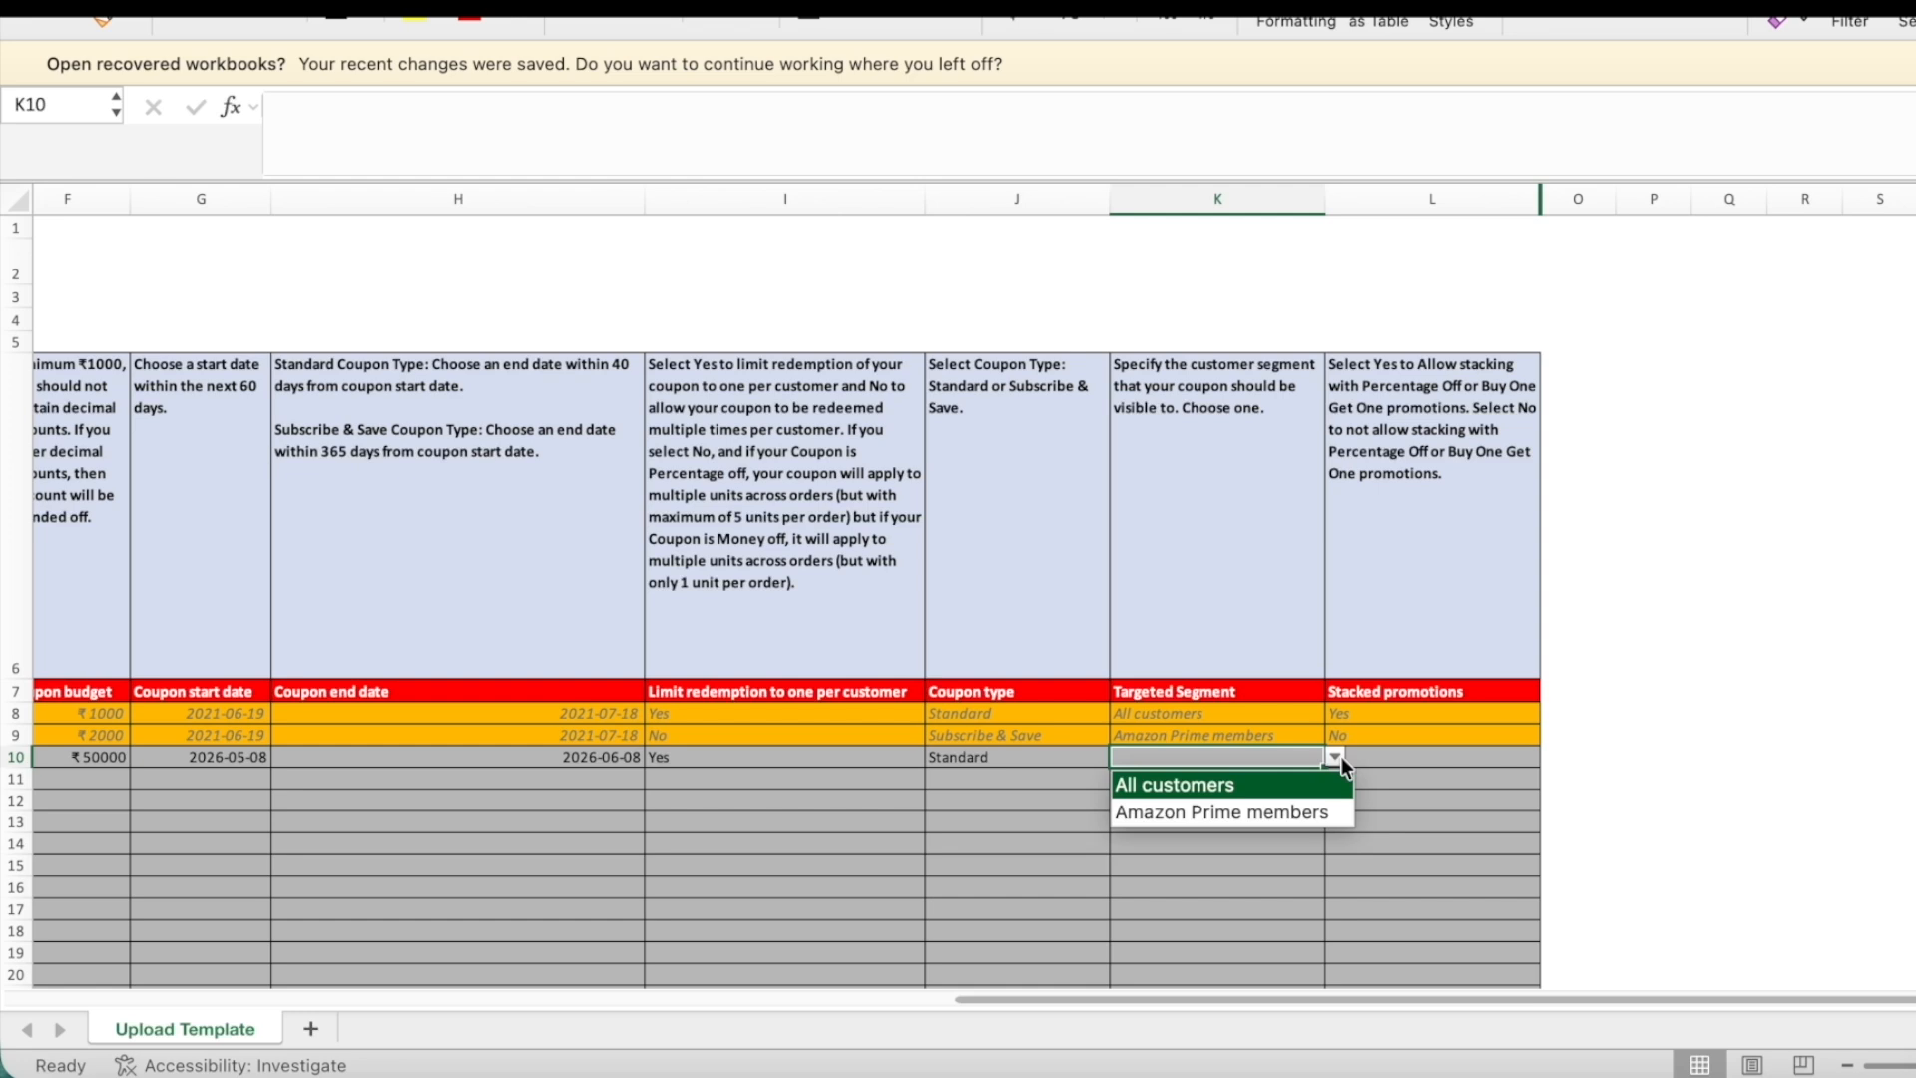
pyautogui.click(1217, 786)
pyautogui.hscroll(2, 1218, 787)
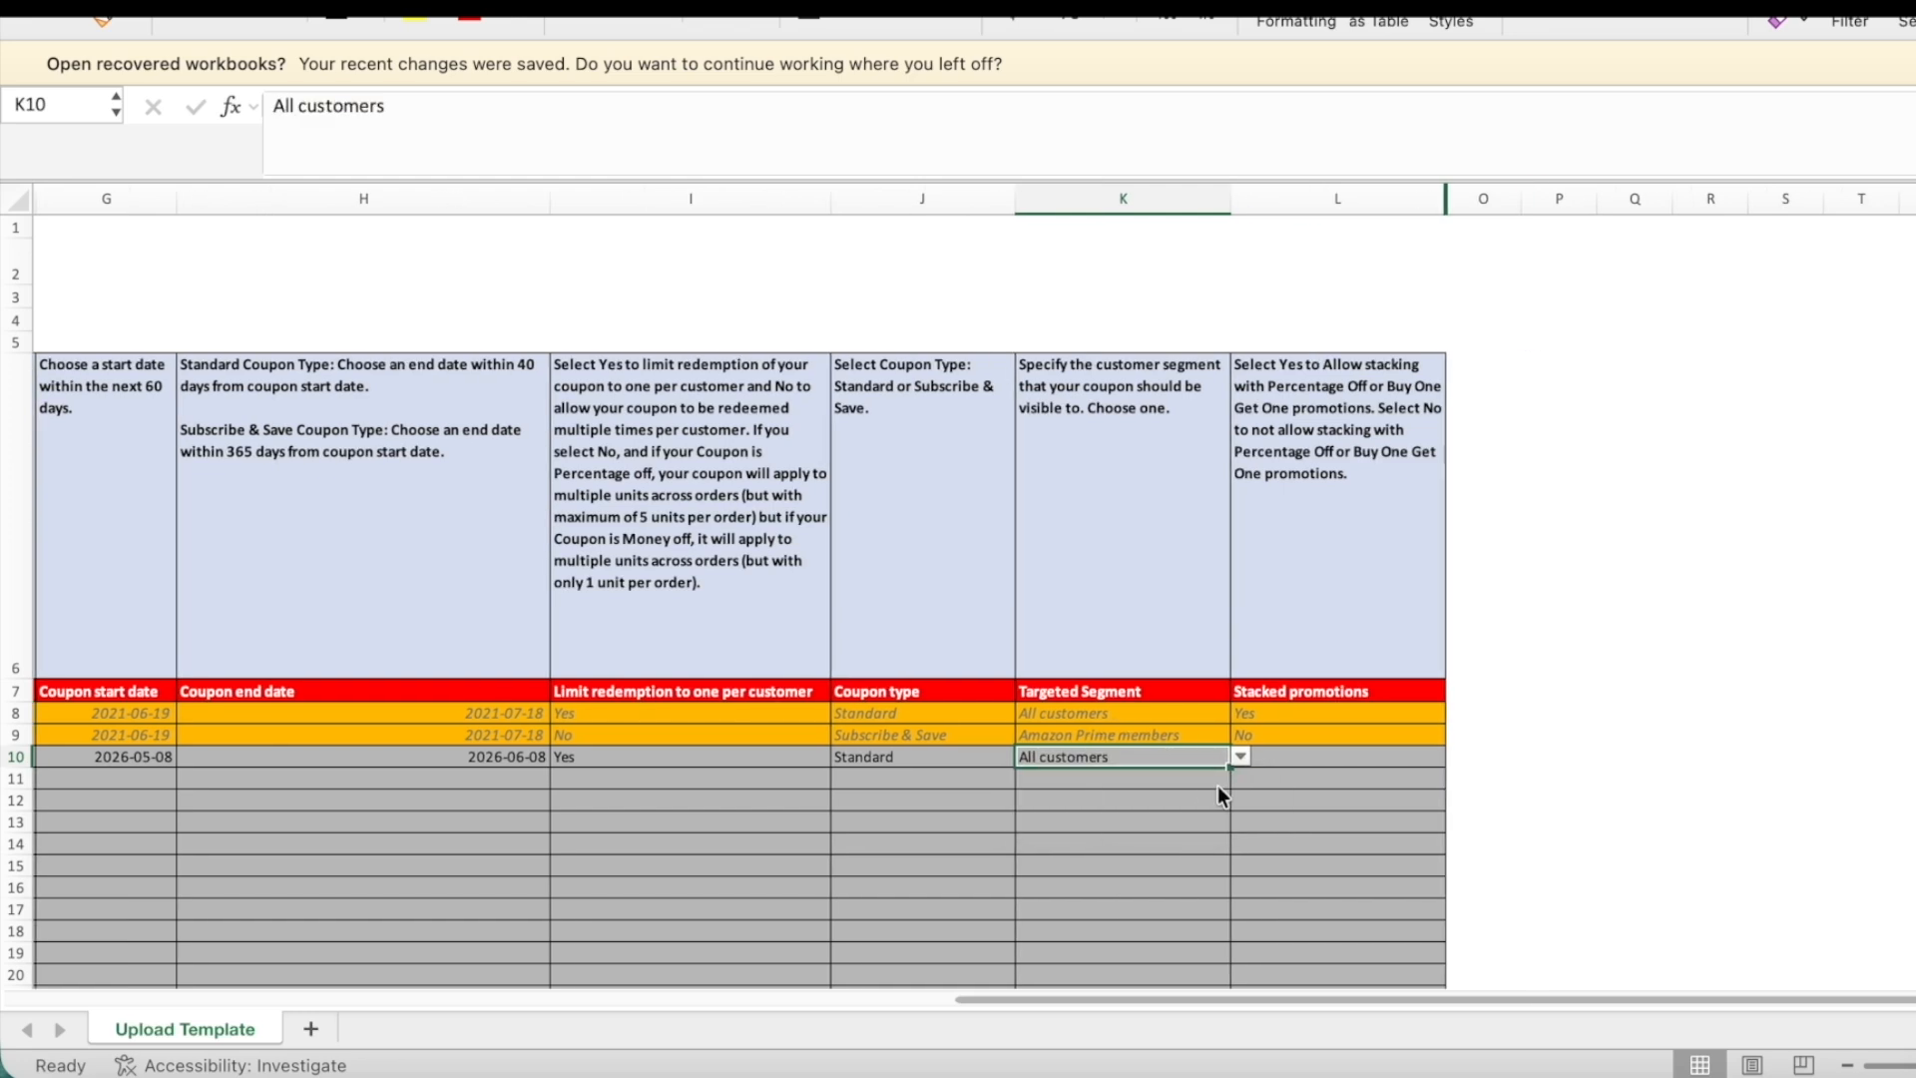
pyautogui.hscroll(1, 1218, 786)
pyautogui.moveTo(1165, 657); pyautogui.dragTo(1355, 703)
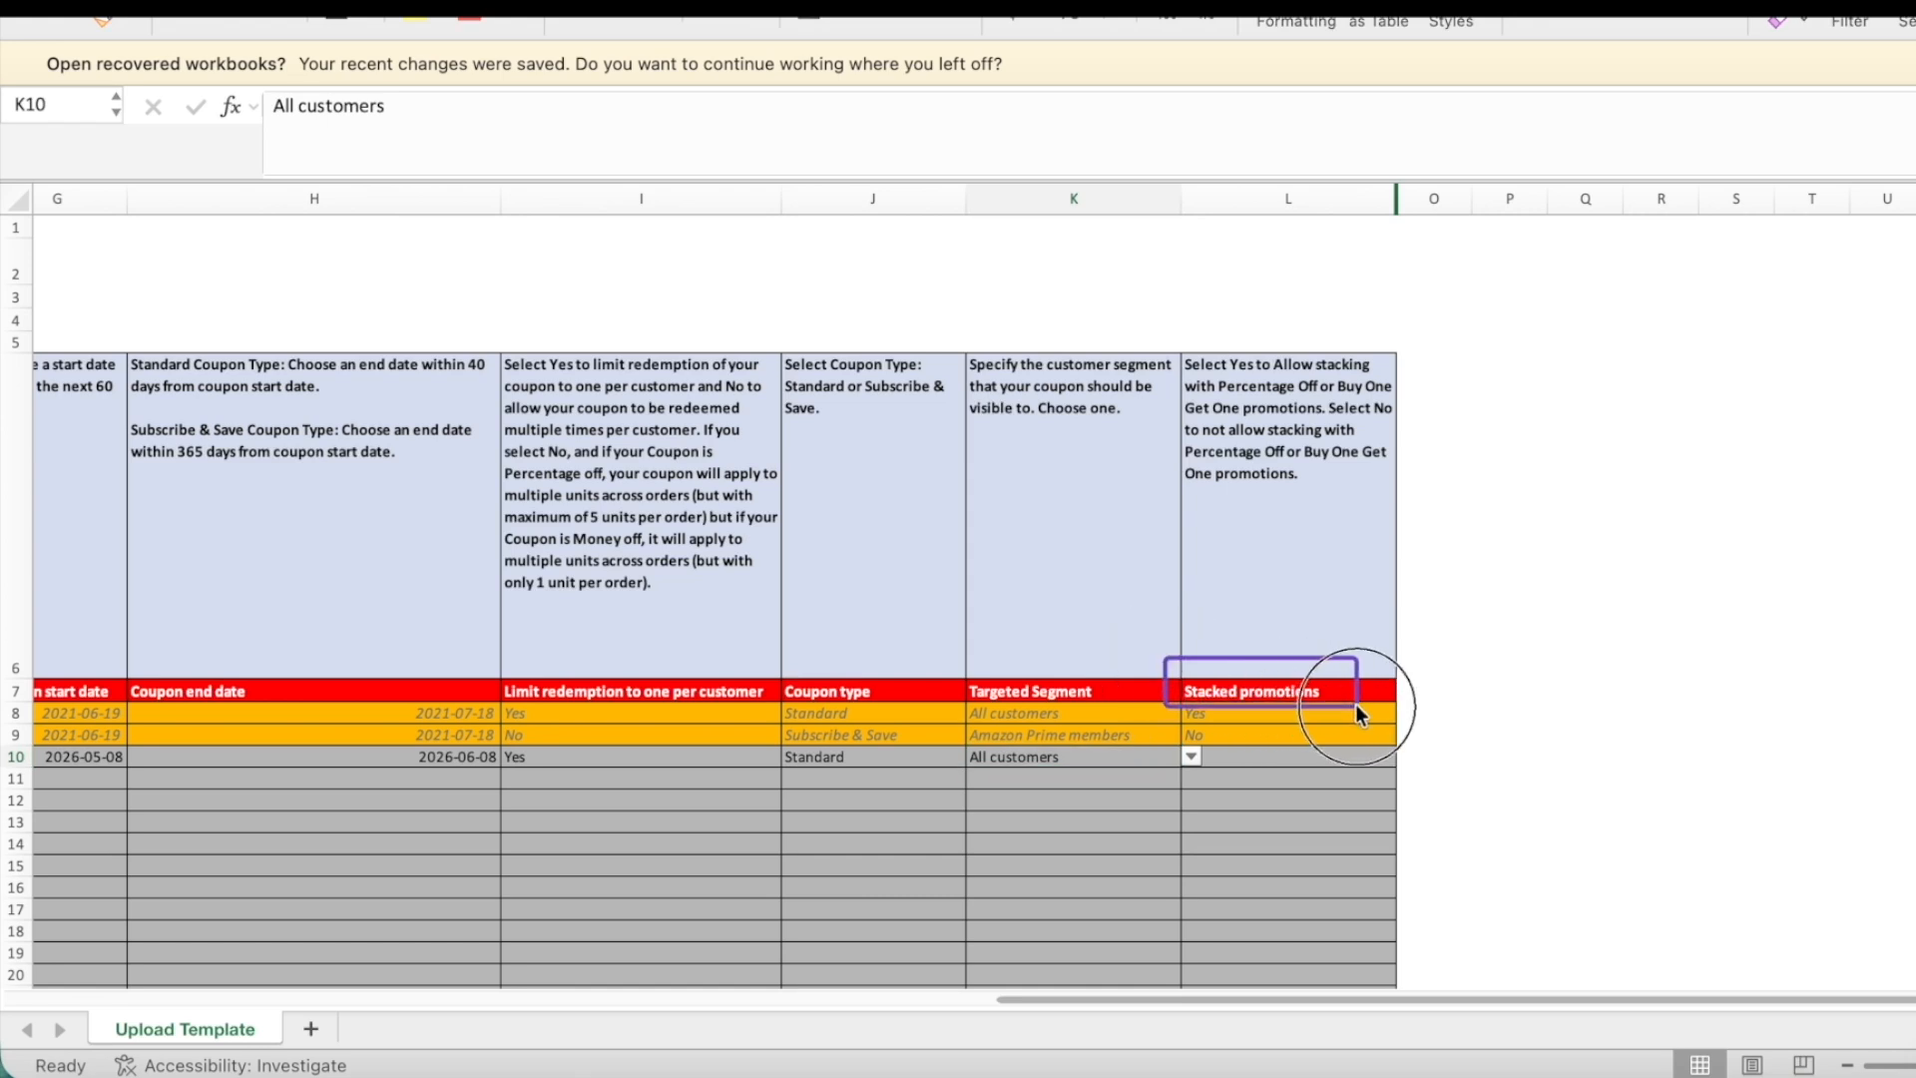
pyautogui.click(1285, 755)
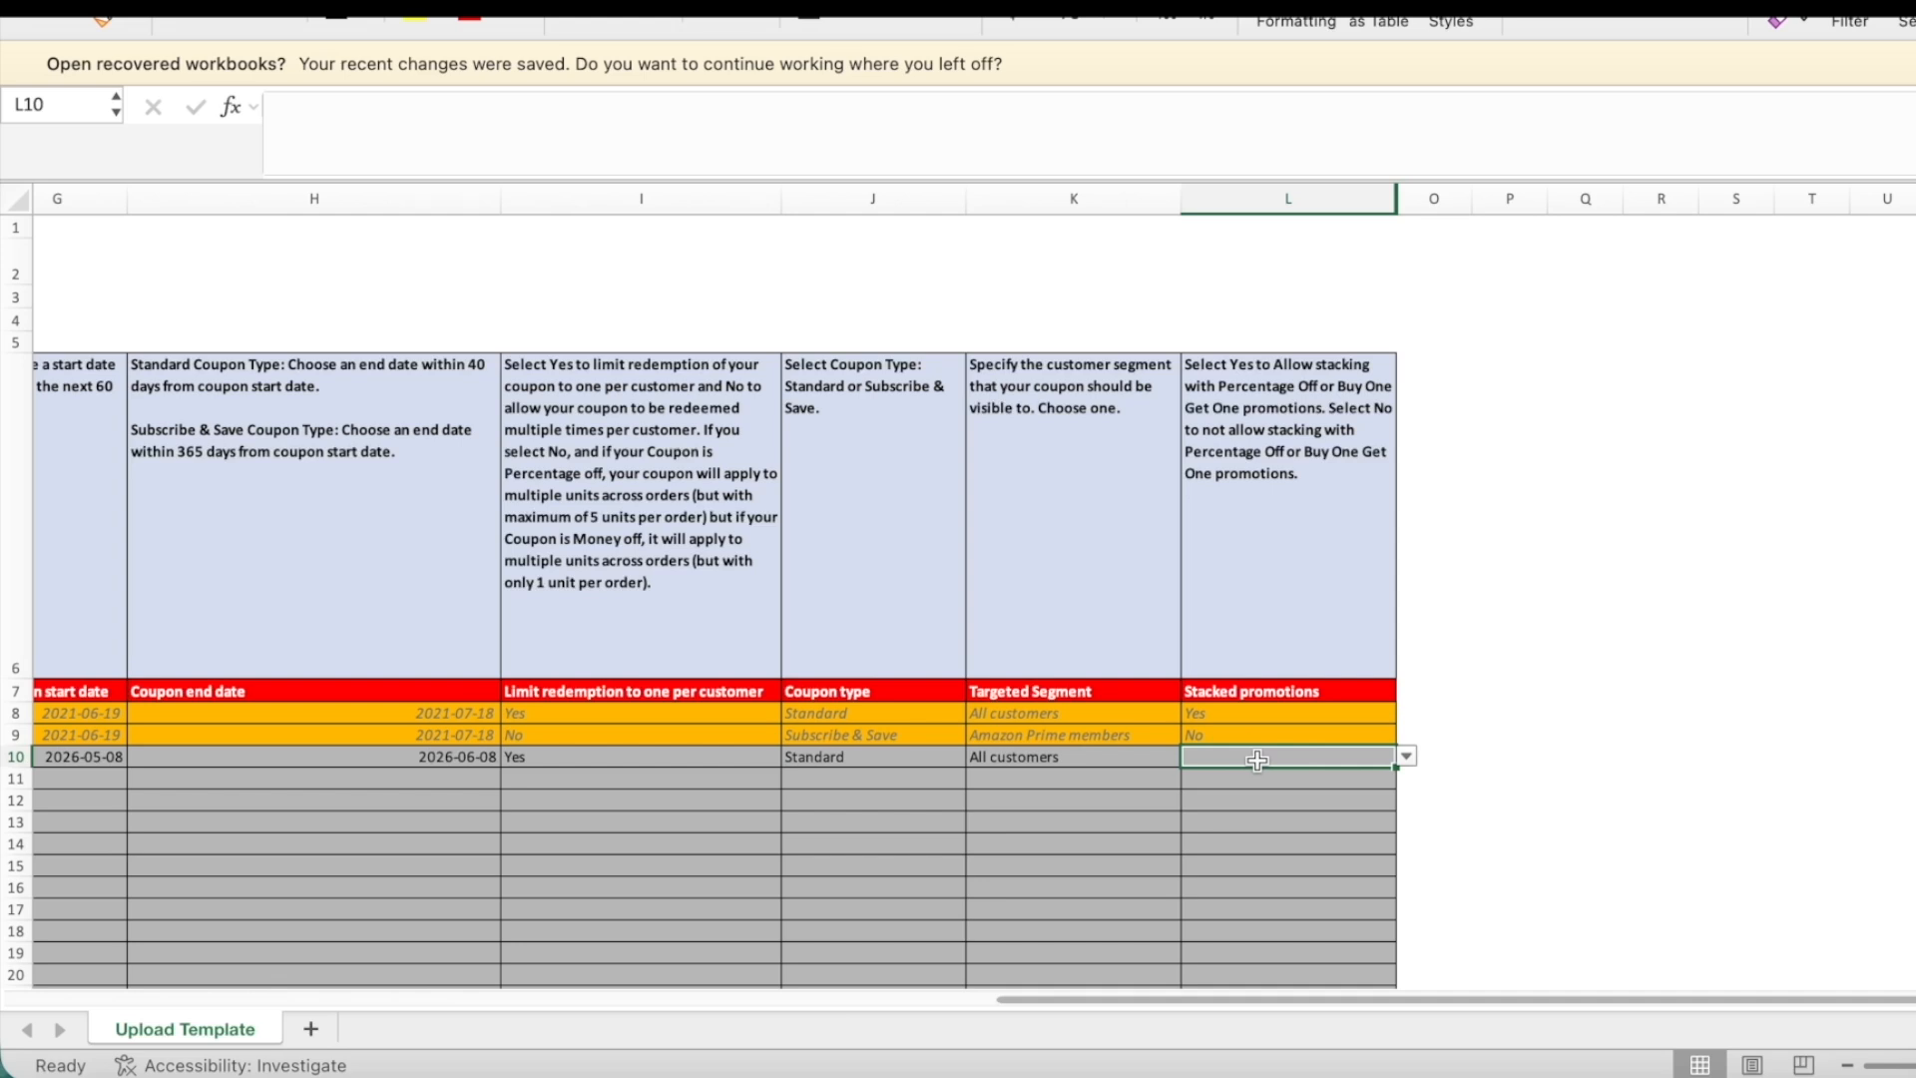
pyautogui.click(1406, 757)
pyautogui.click(1238, 810)
pyautogui.hscroll(-5, 866, 773)
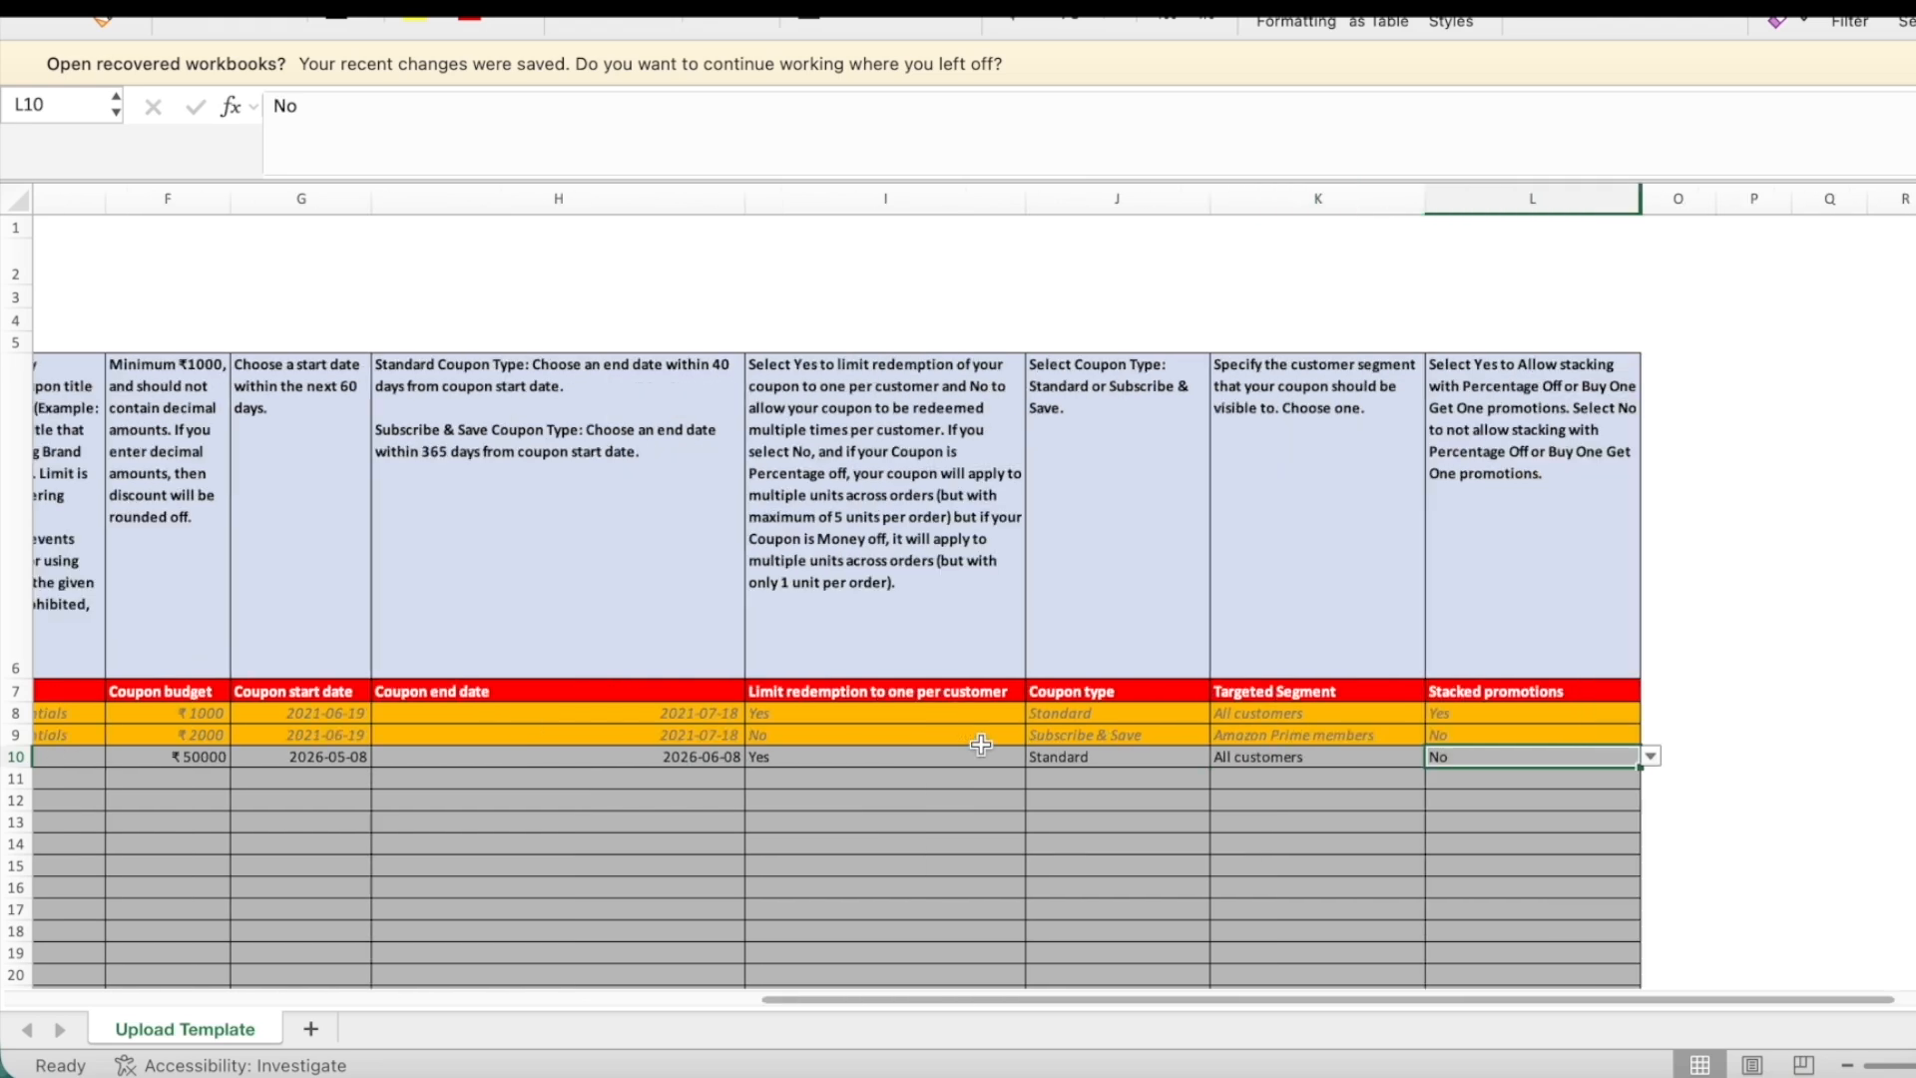
pyautogui.click(787, 807)
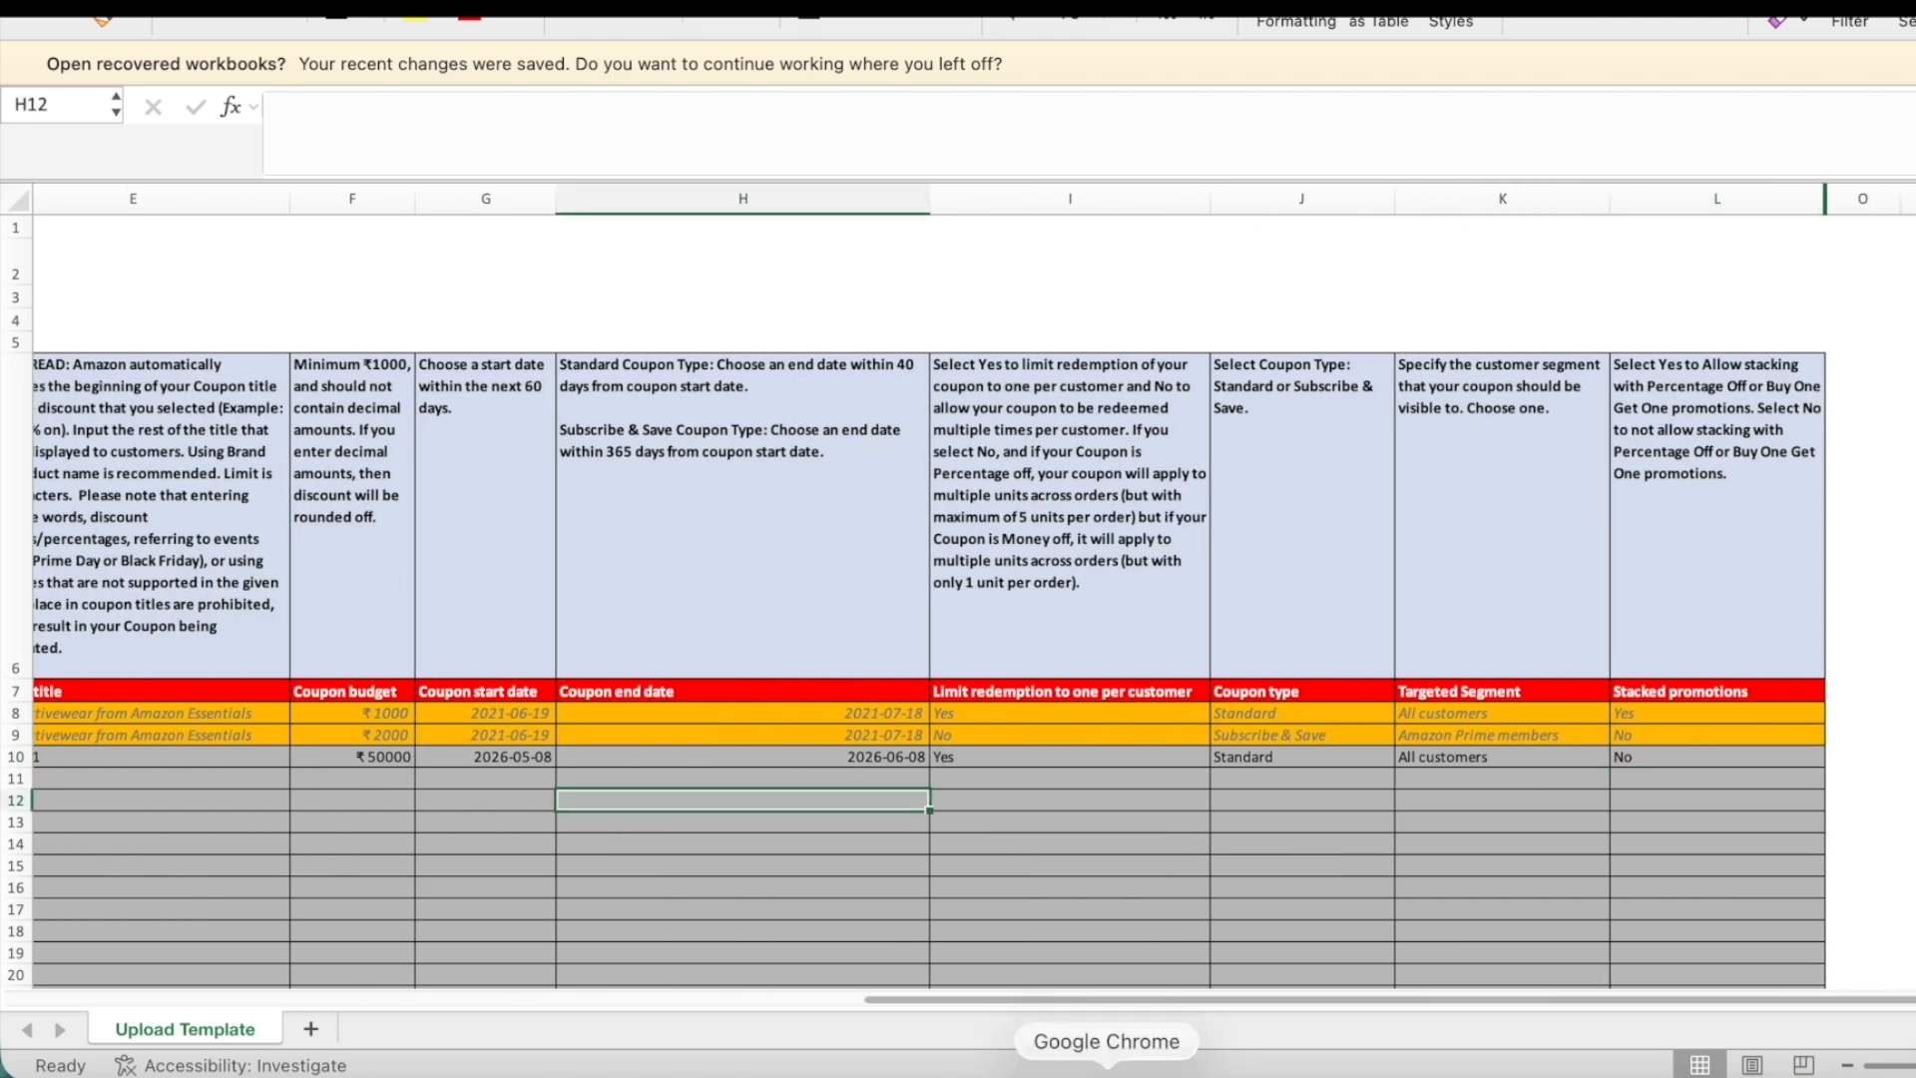
# Switch to Google Chrome and open the bulk creation page of Coupons in Amazon Seller Central.
pyautogui.click(1131, 1072)
pyautogui.click(25, 41)
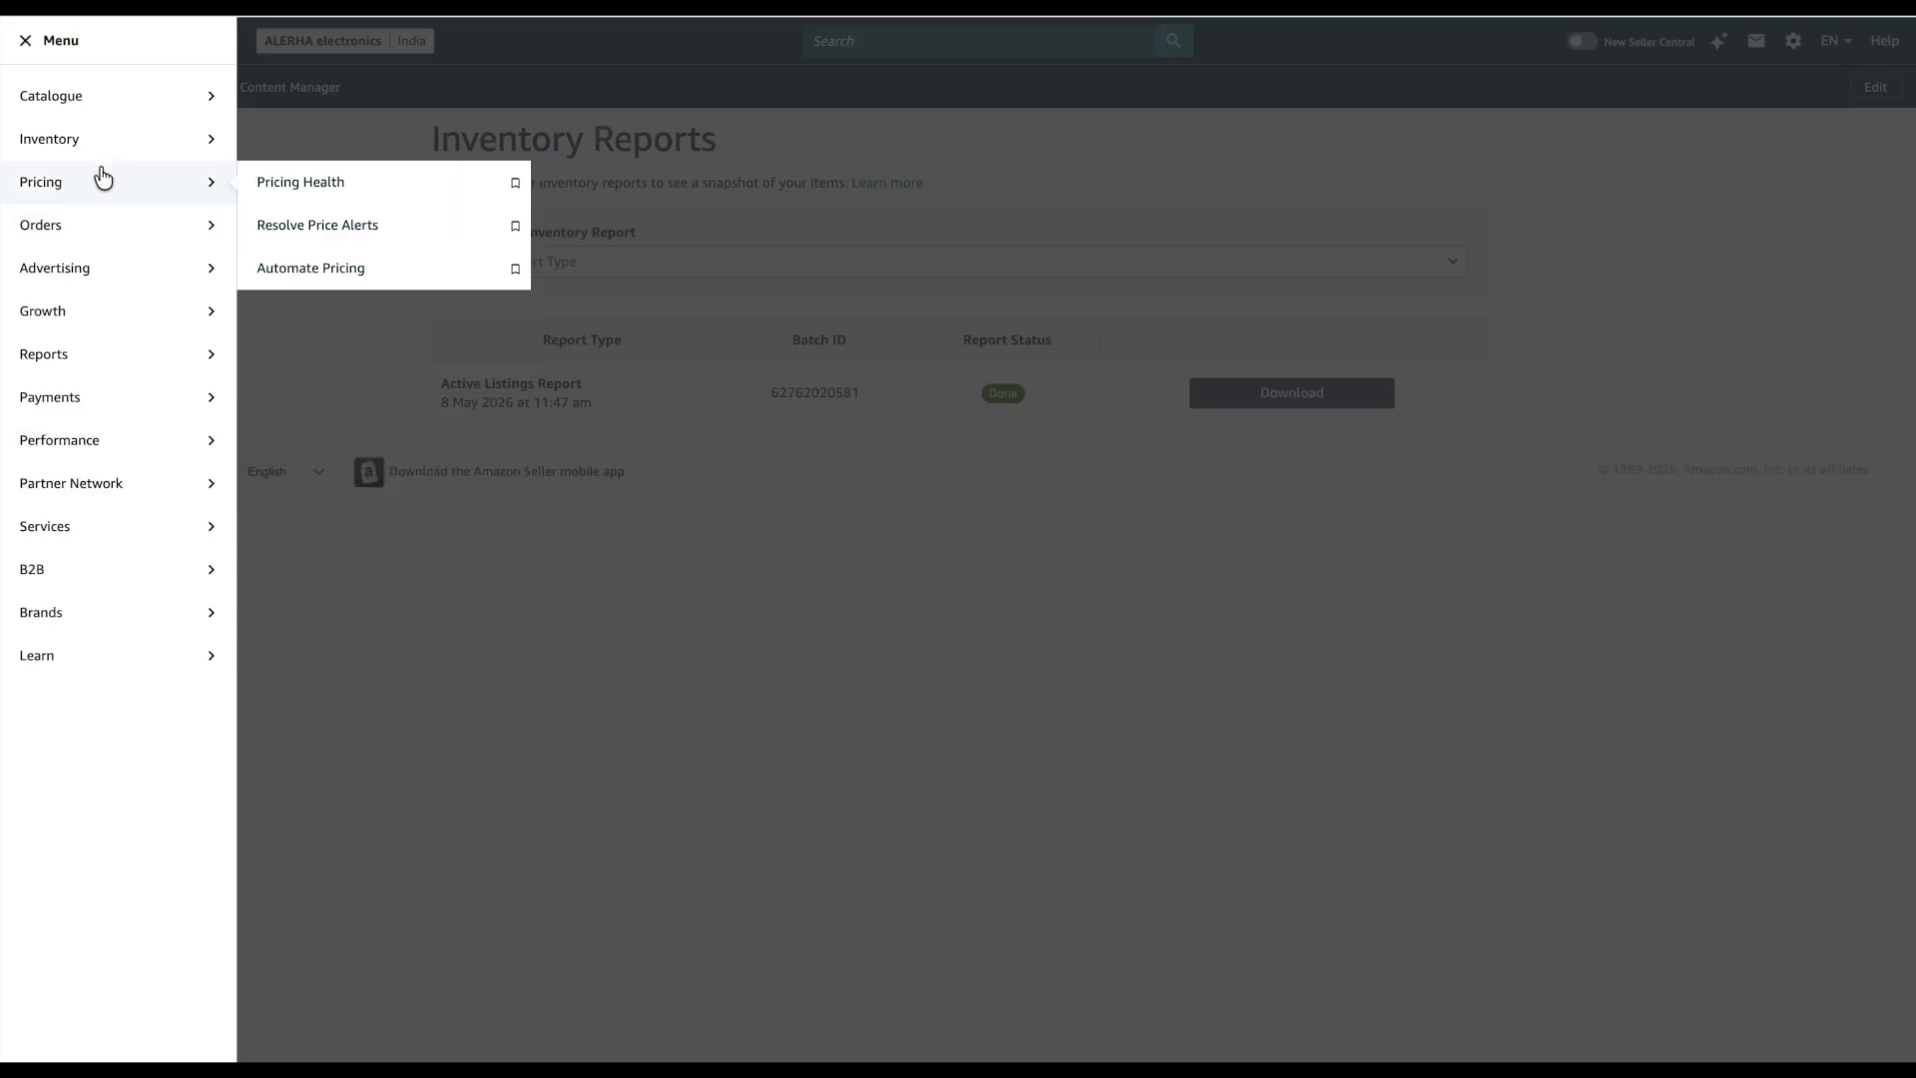
pyautogui.moveTo(95, 287)
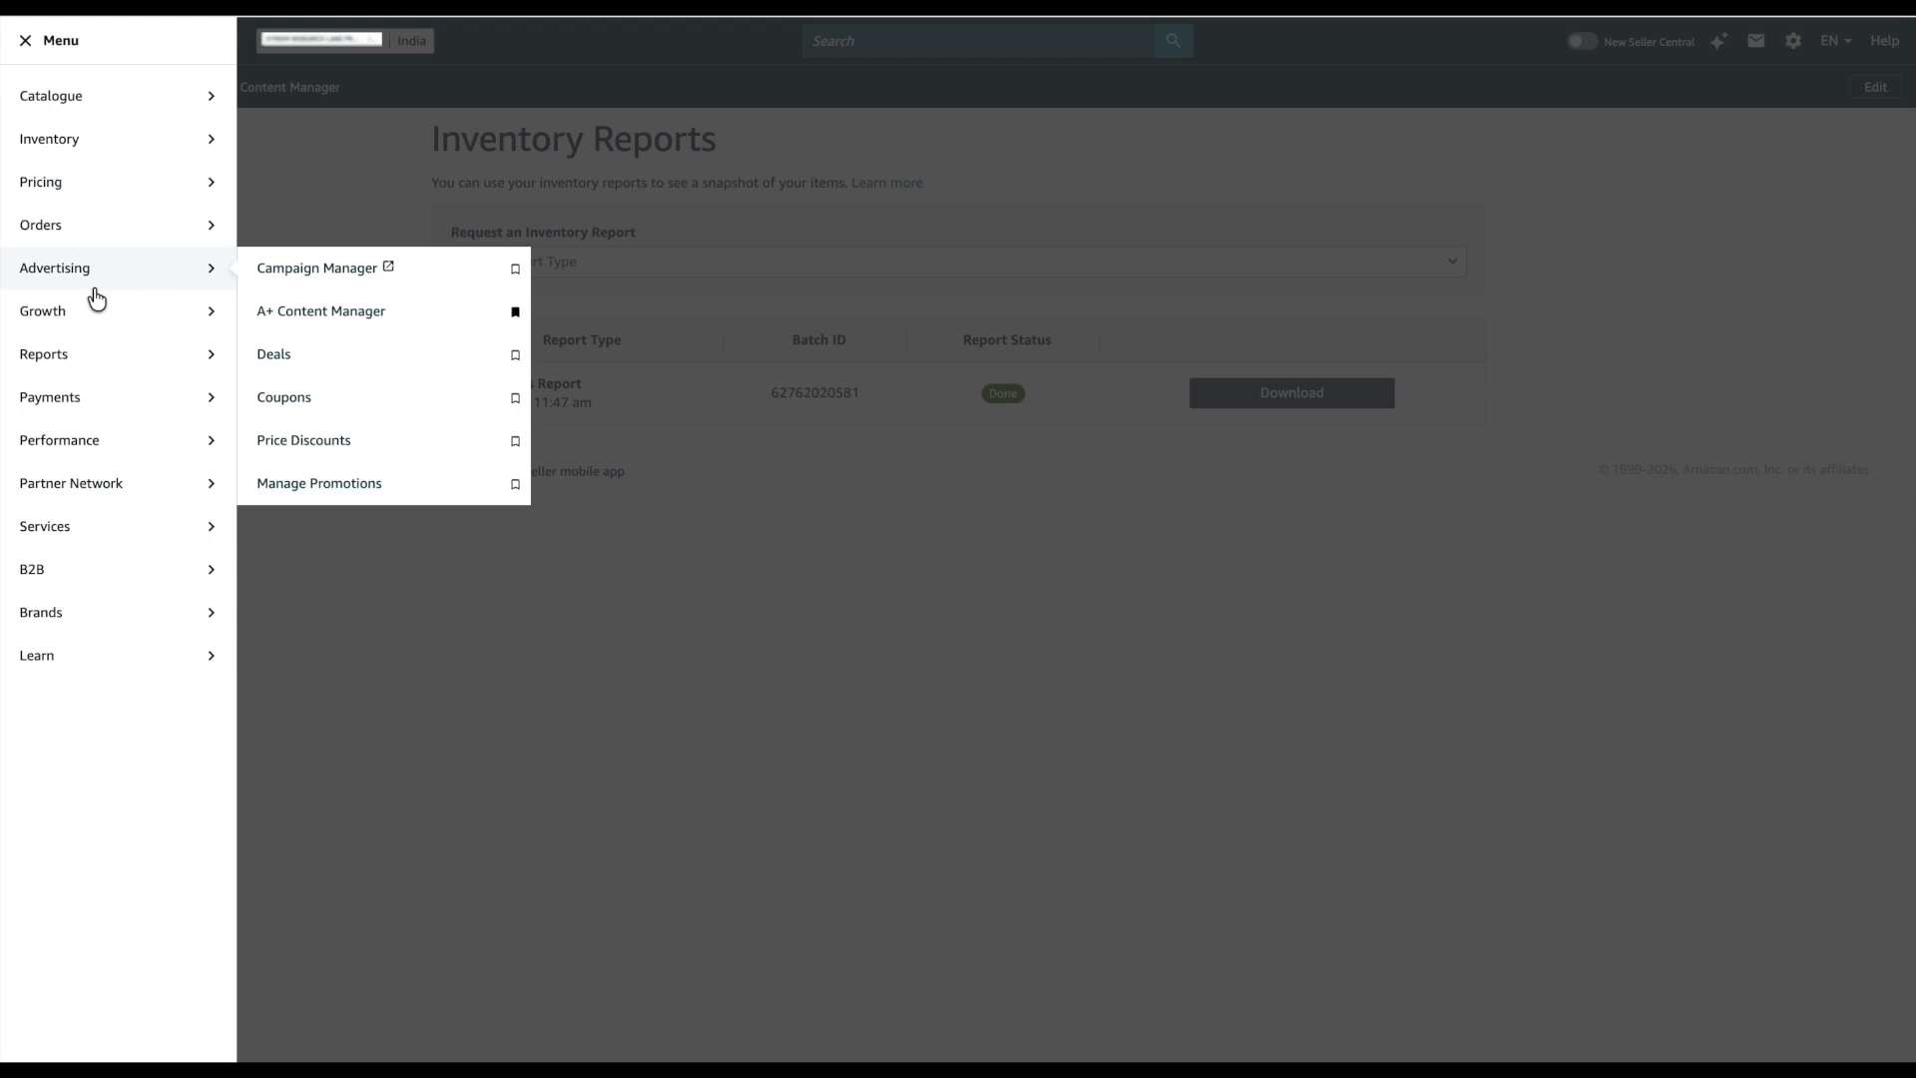
pyautogui.click(300, 404)
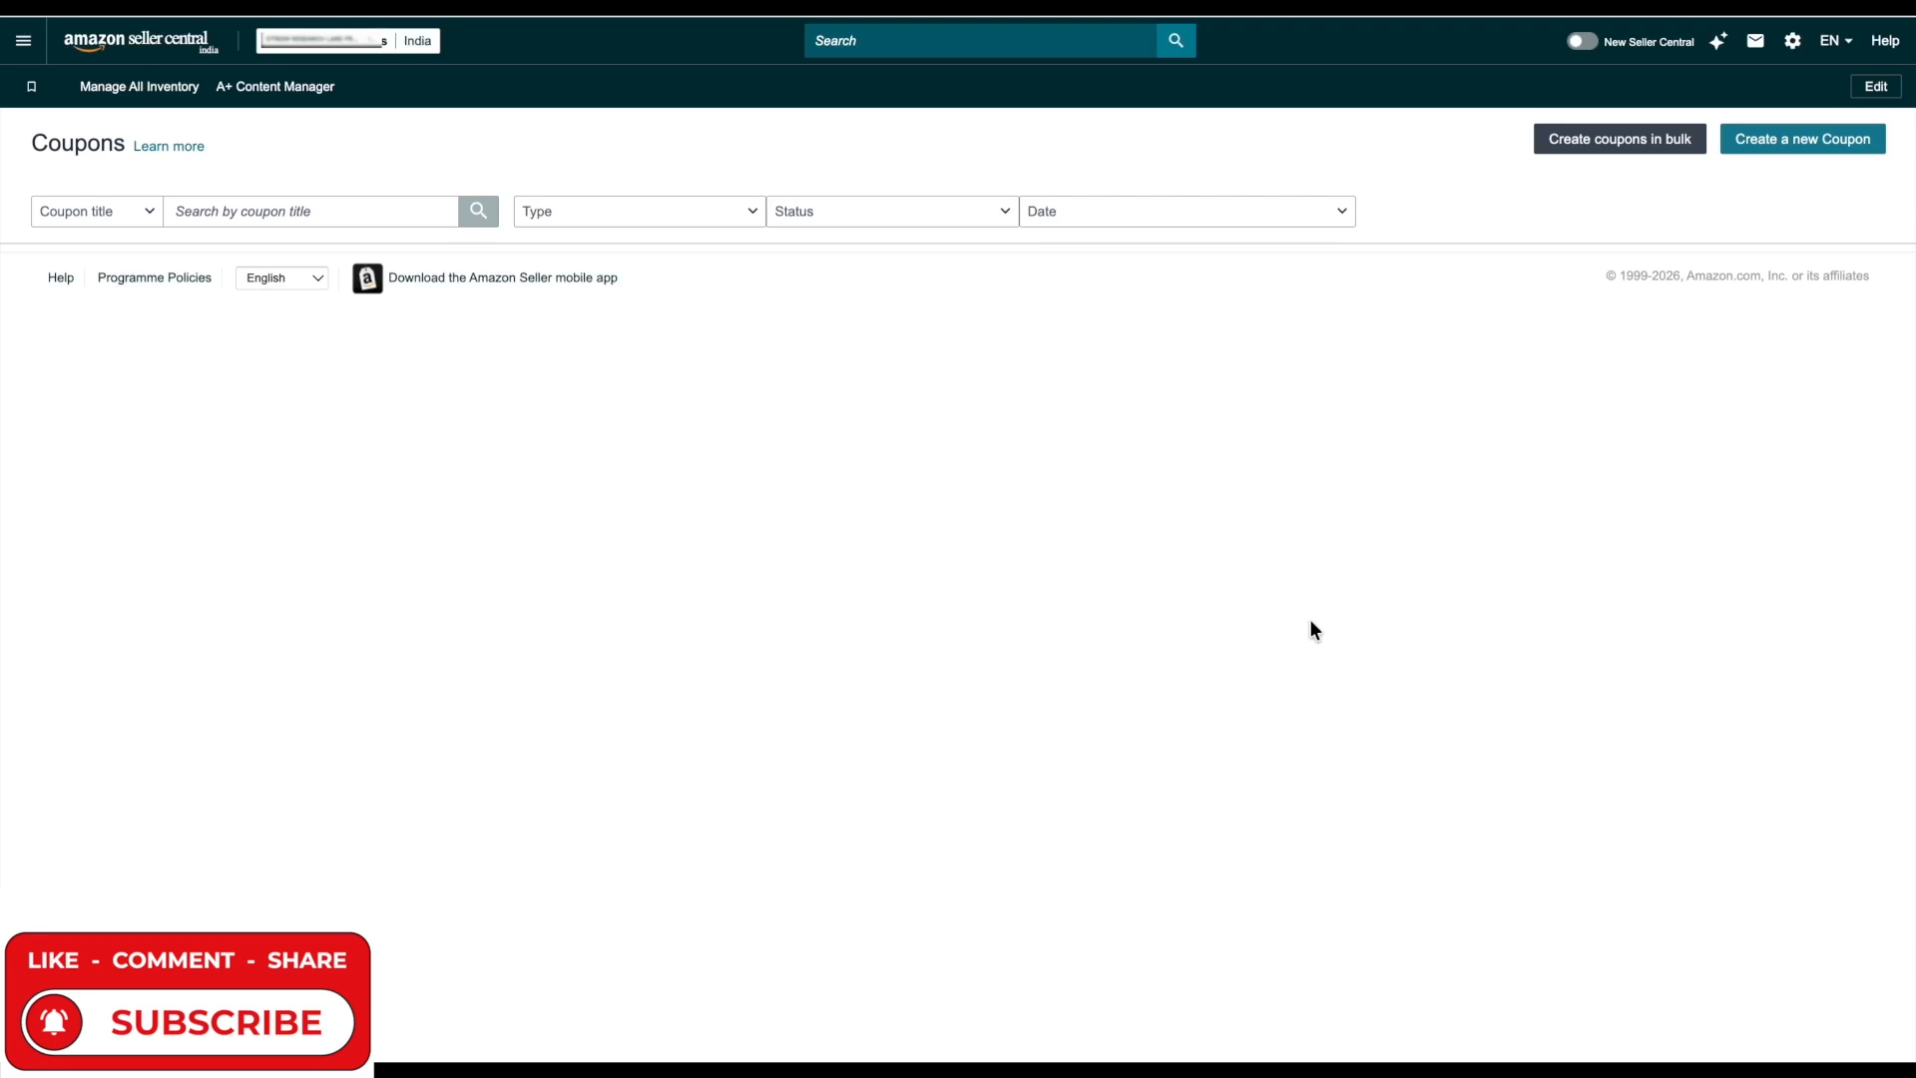
pyautogui.click(1587, 142)
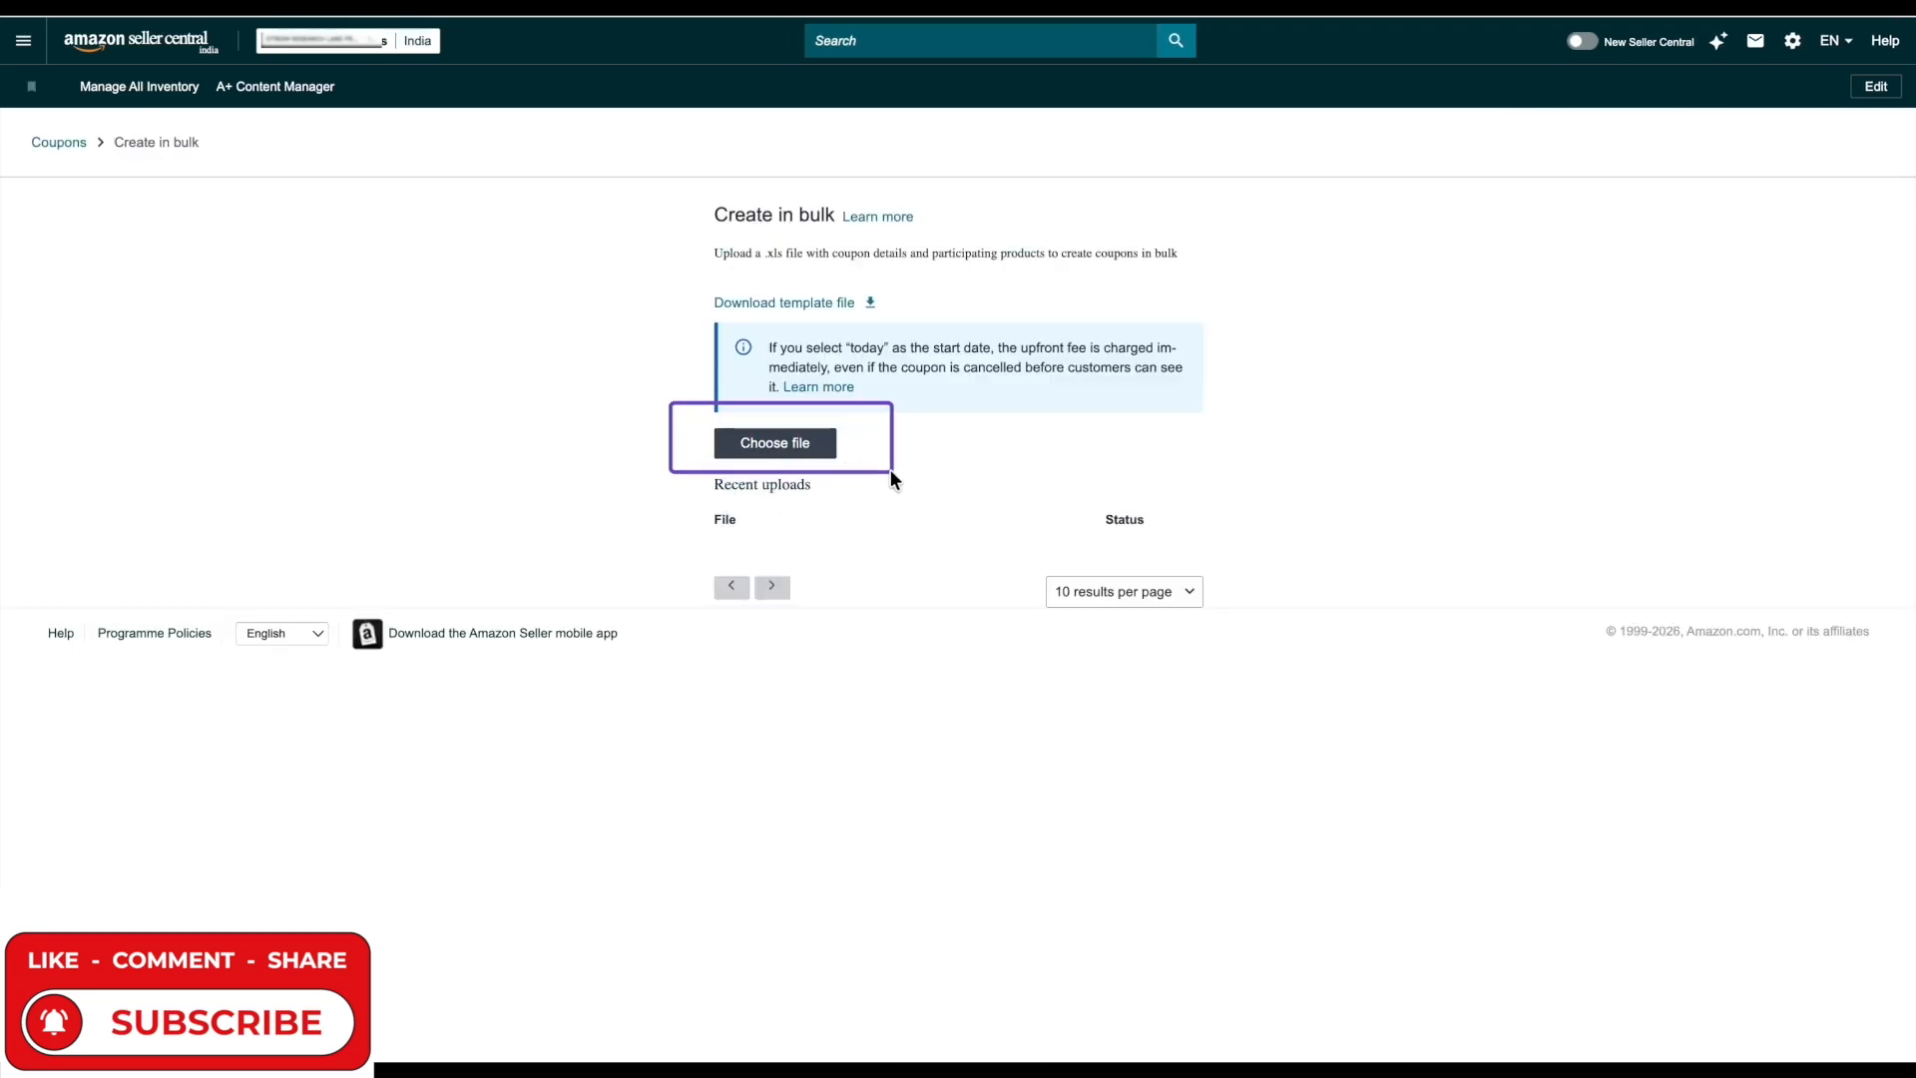
# Choose the file SPC_Template (5).xlsx and upload it for bulk coupon creation.
pyautogui.click(795, 445)
pyautogui.doubleClick(931, 315)
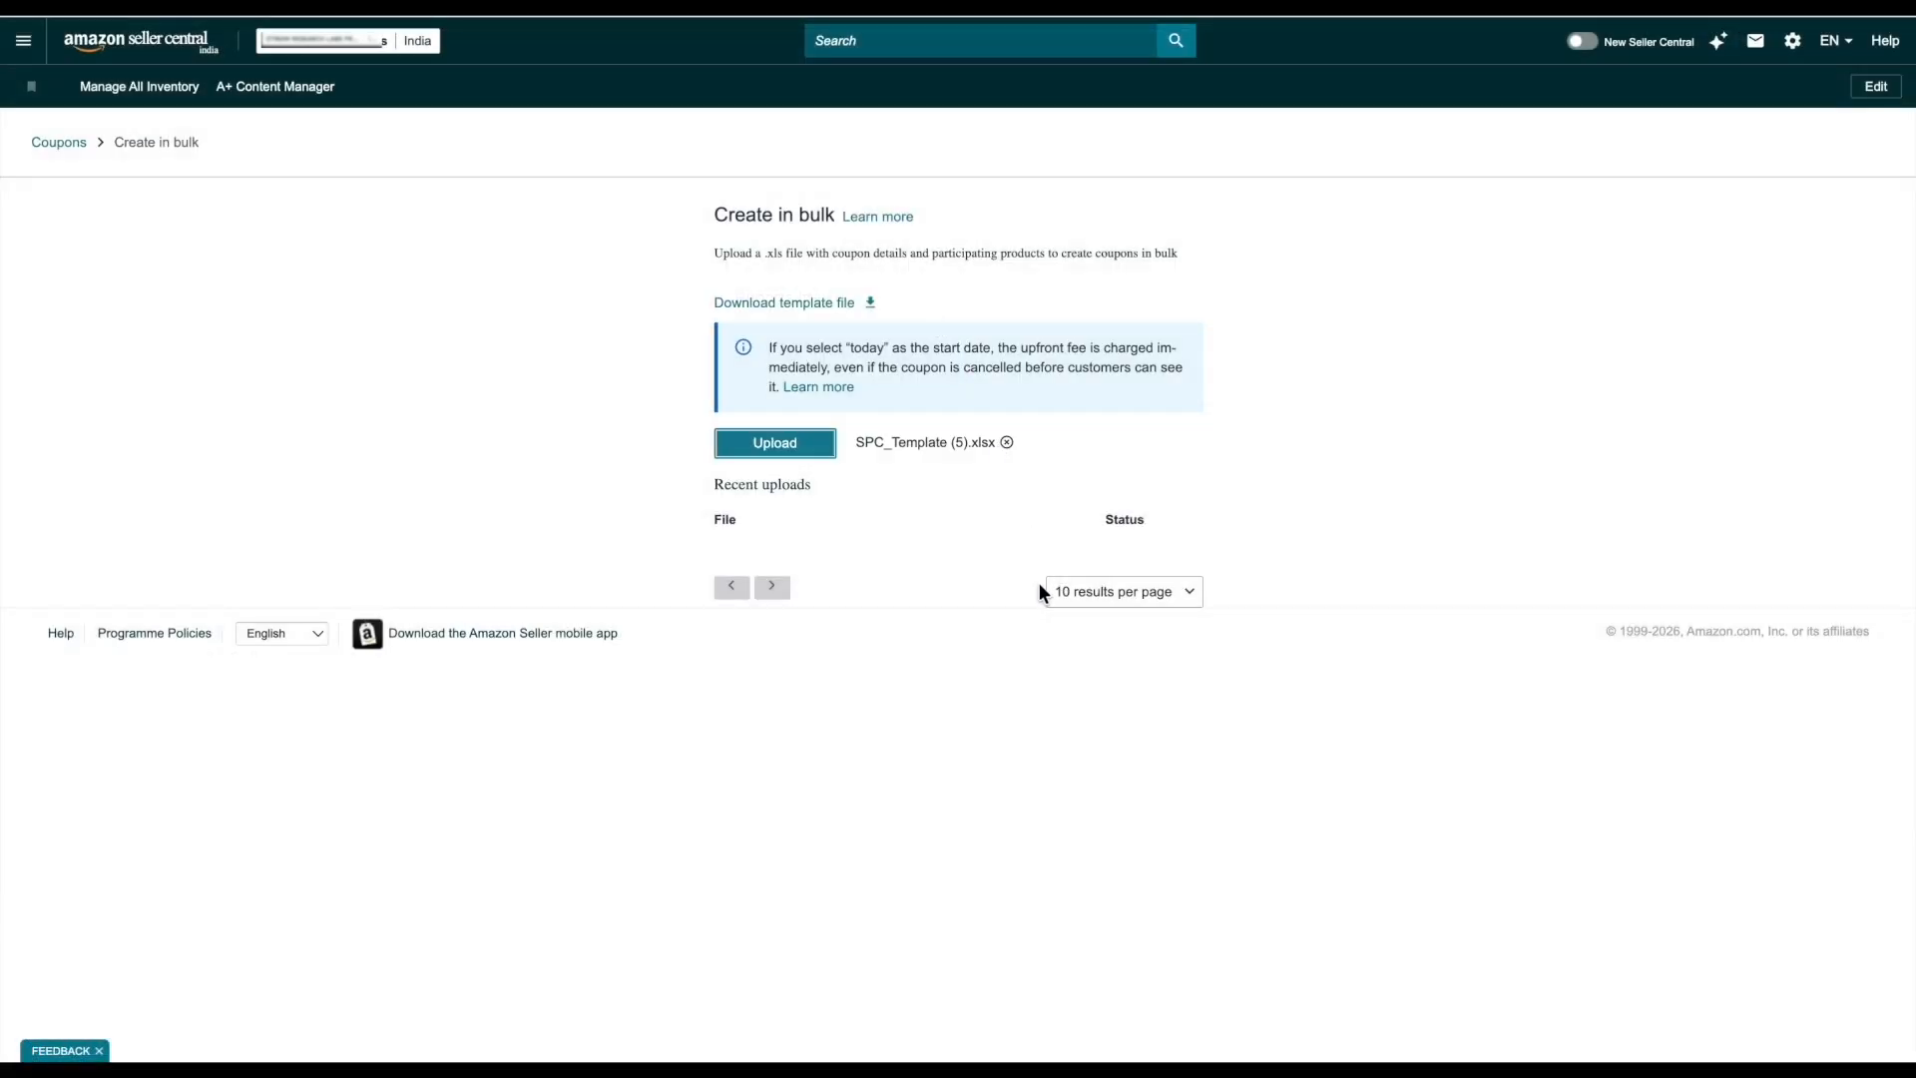
pyautogui.click(770, 440)
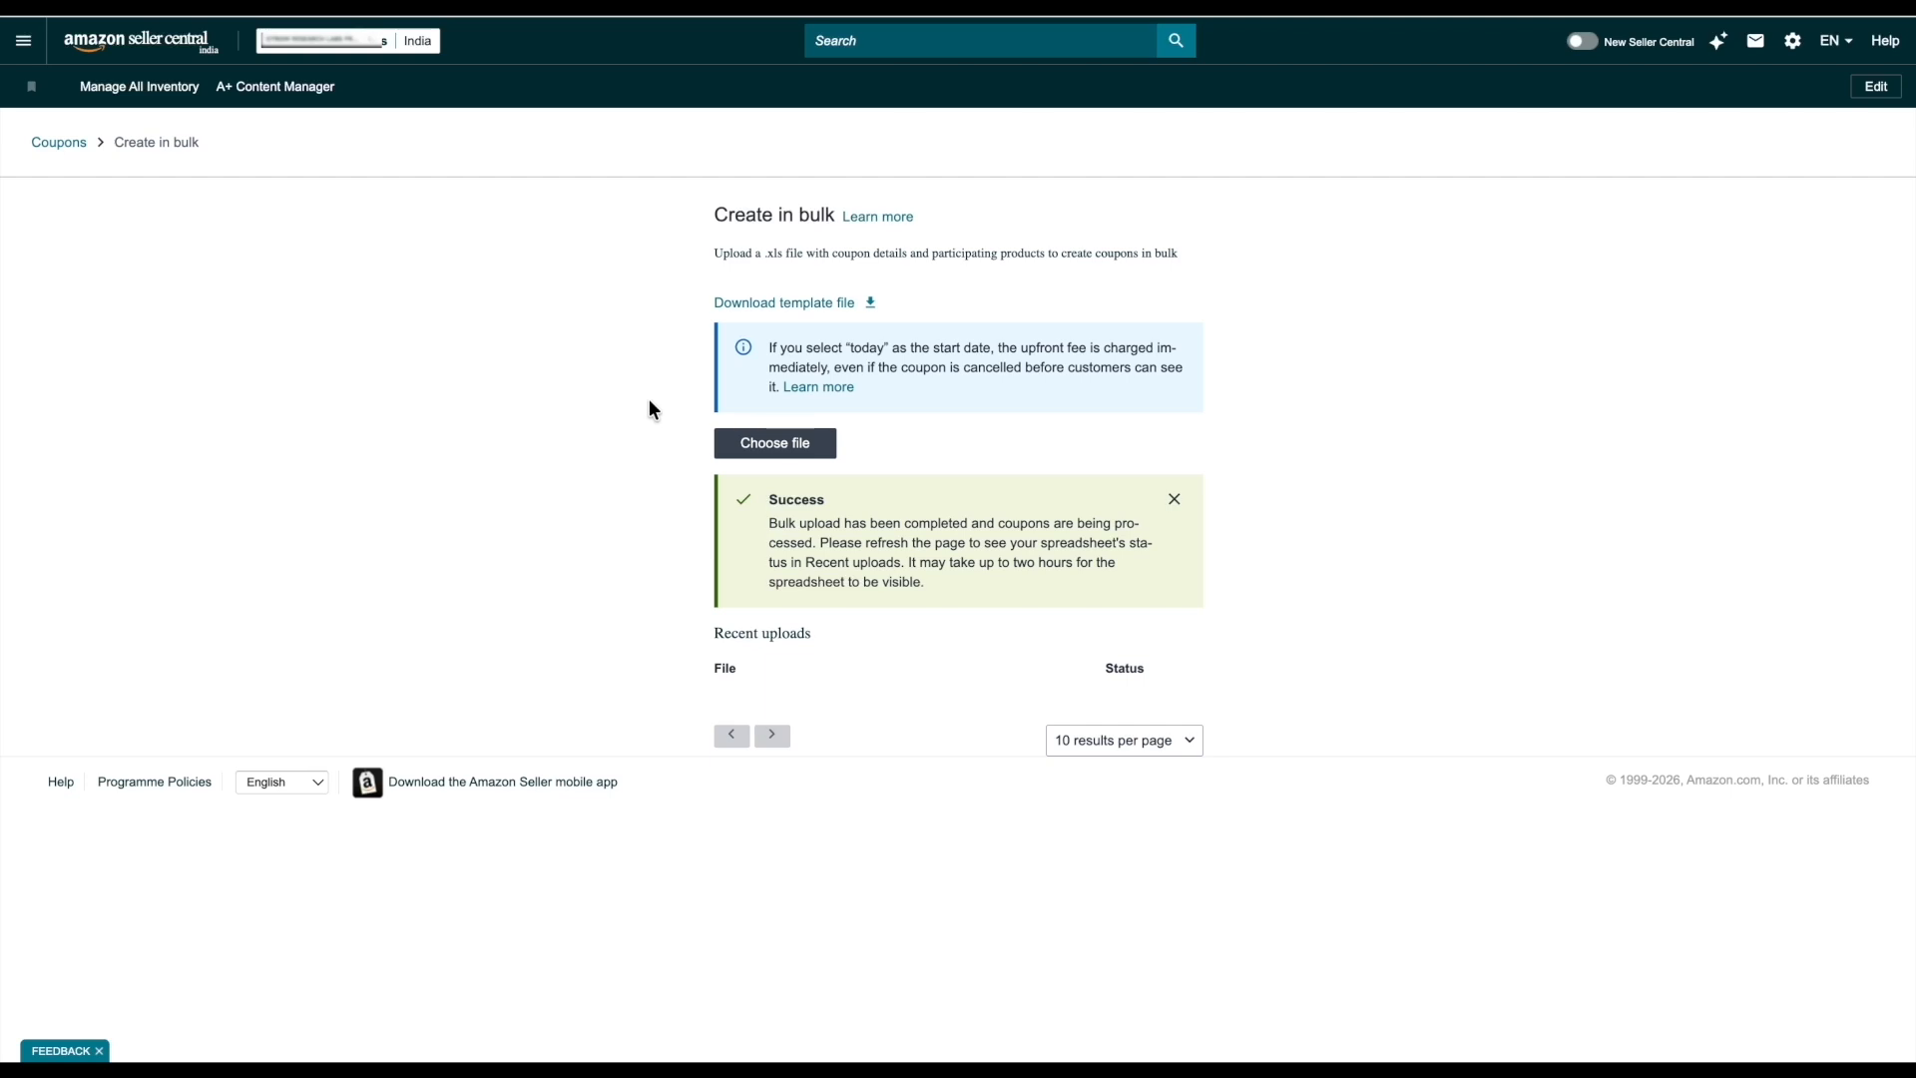
# Check the new coupon in the Coupons list and the uploaded template's status among the recent bulk uploads.
pyautogui.click(21, 47)
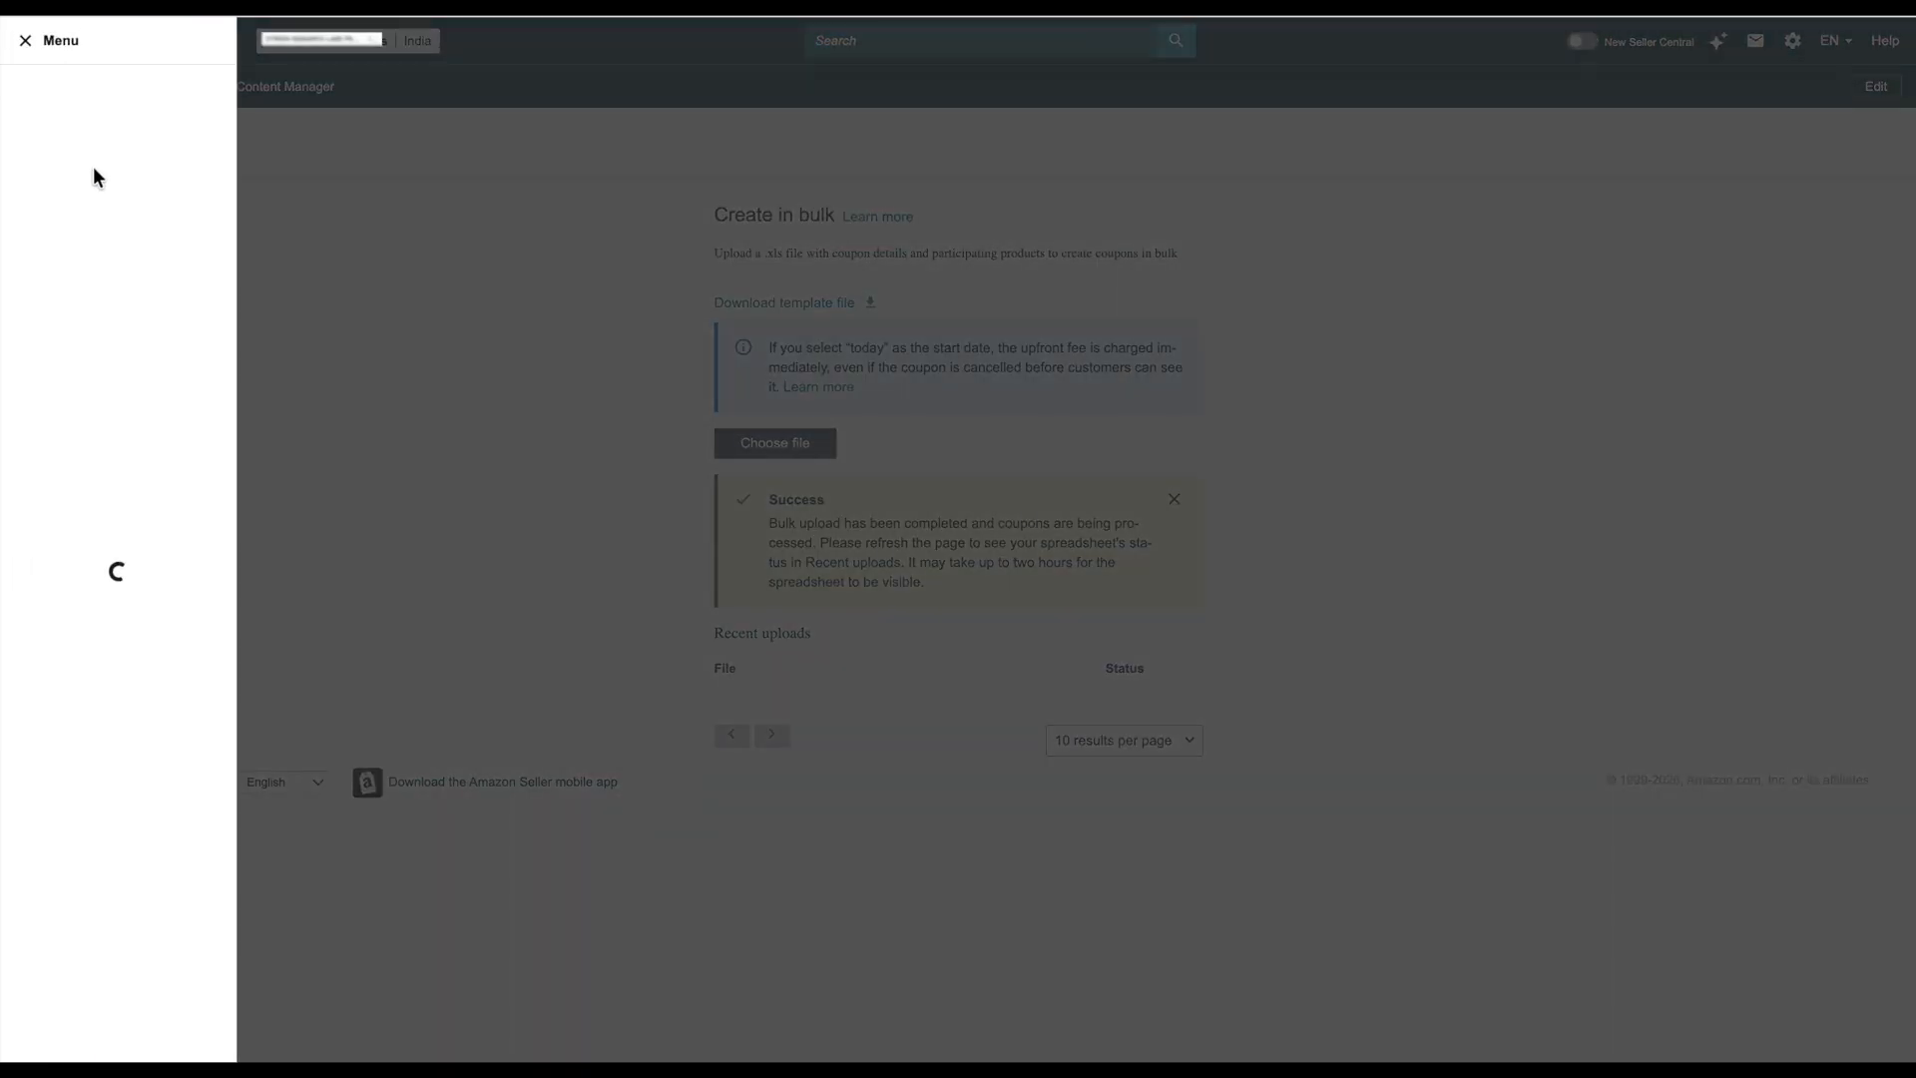
pyautogui.moveTo(96, 277)
pyautogui.click(303, 396)
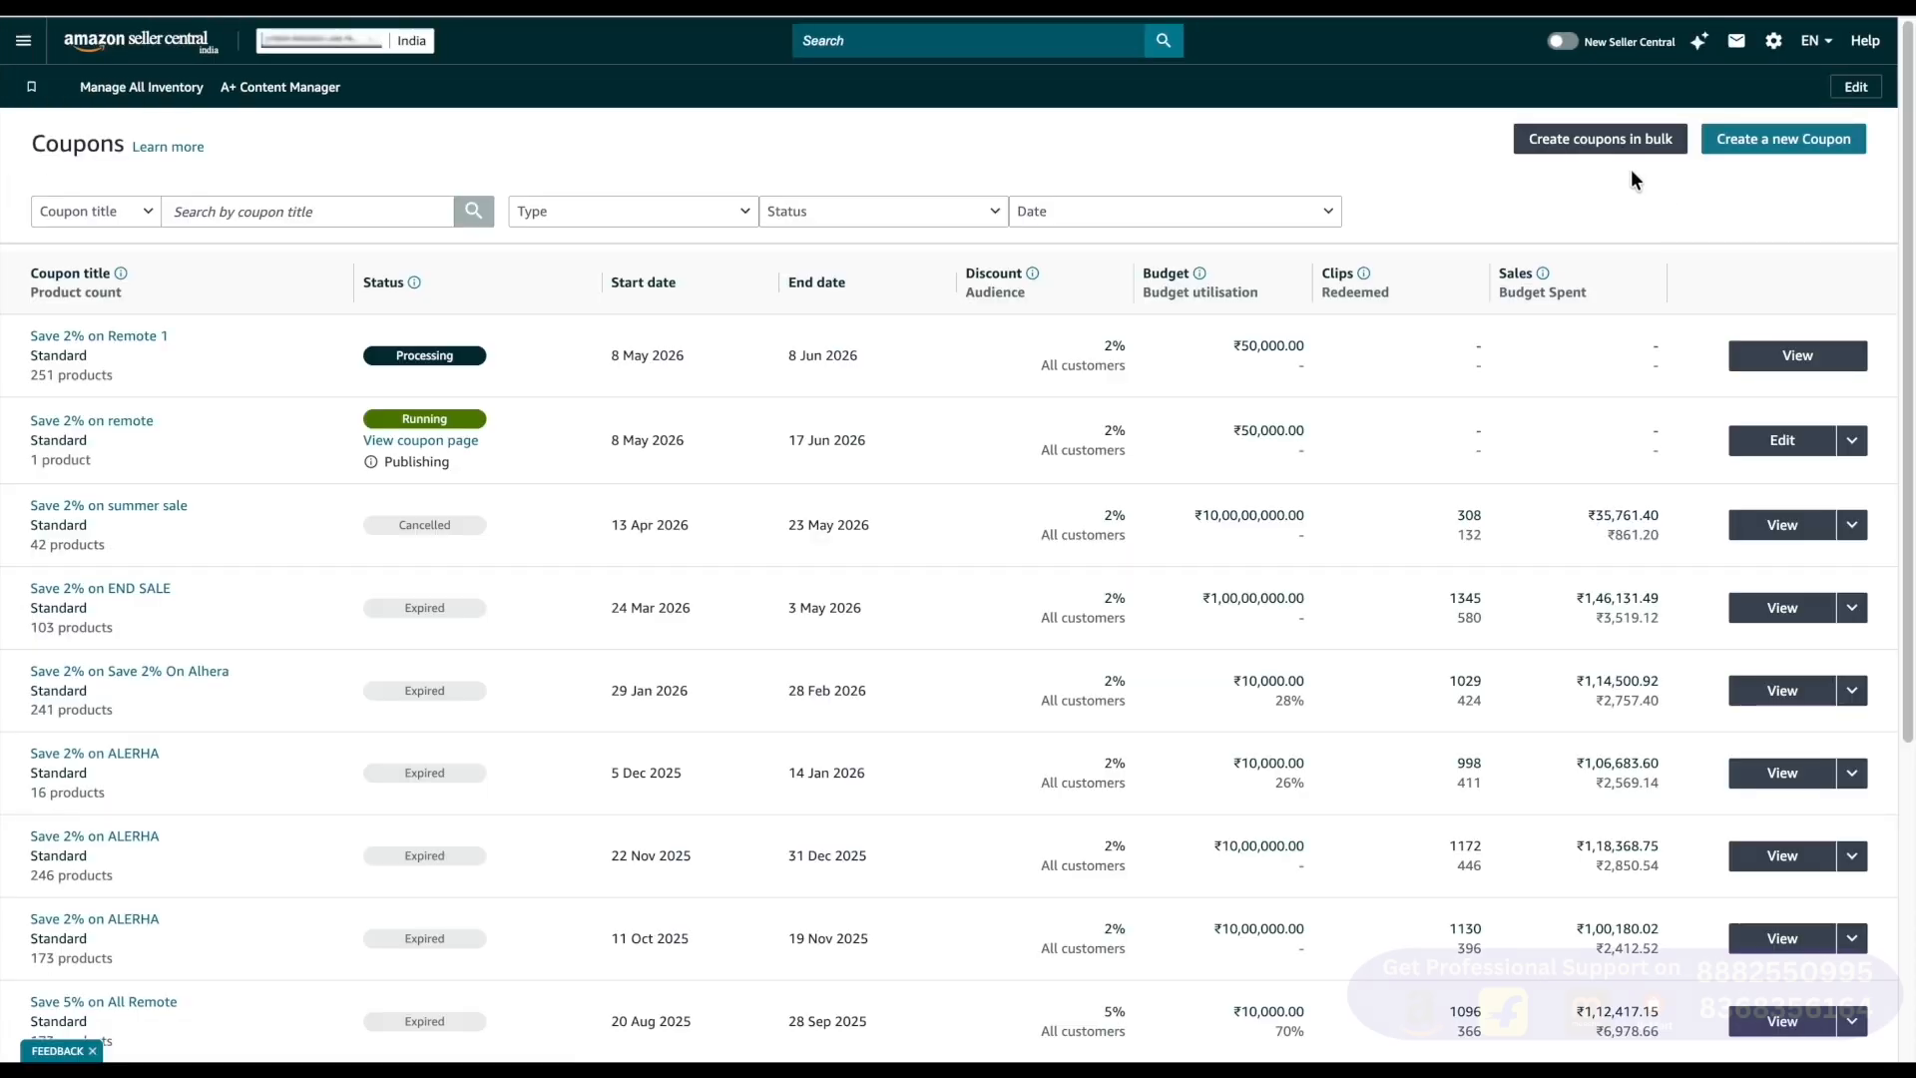
pyautogui.click(1618, 142)
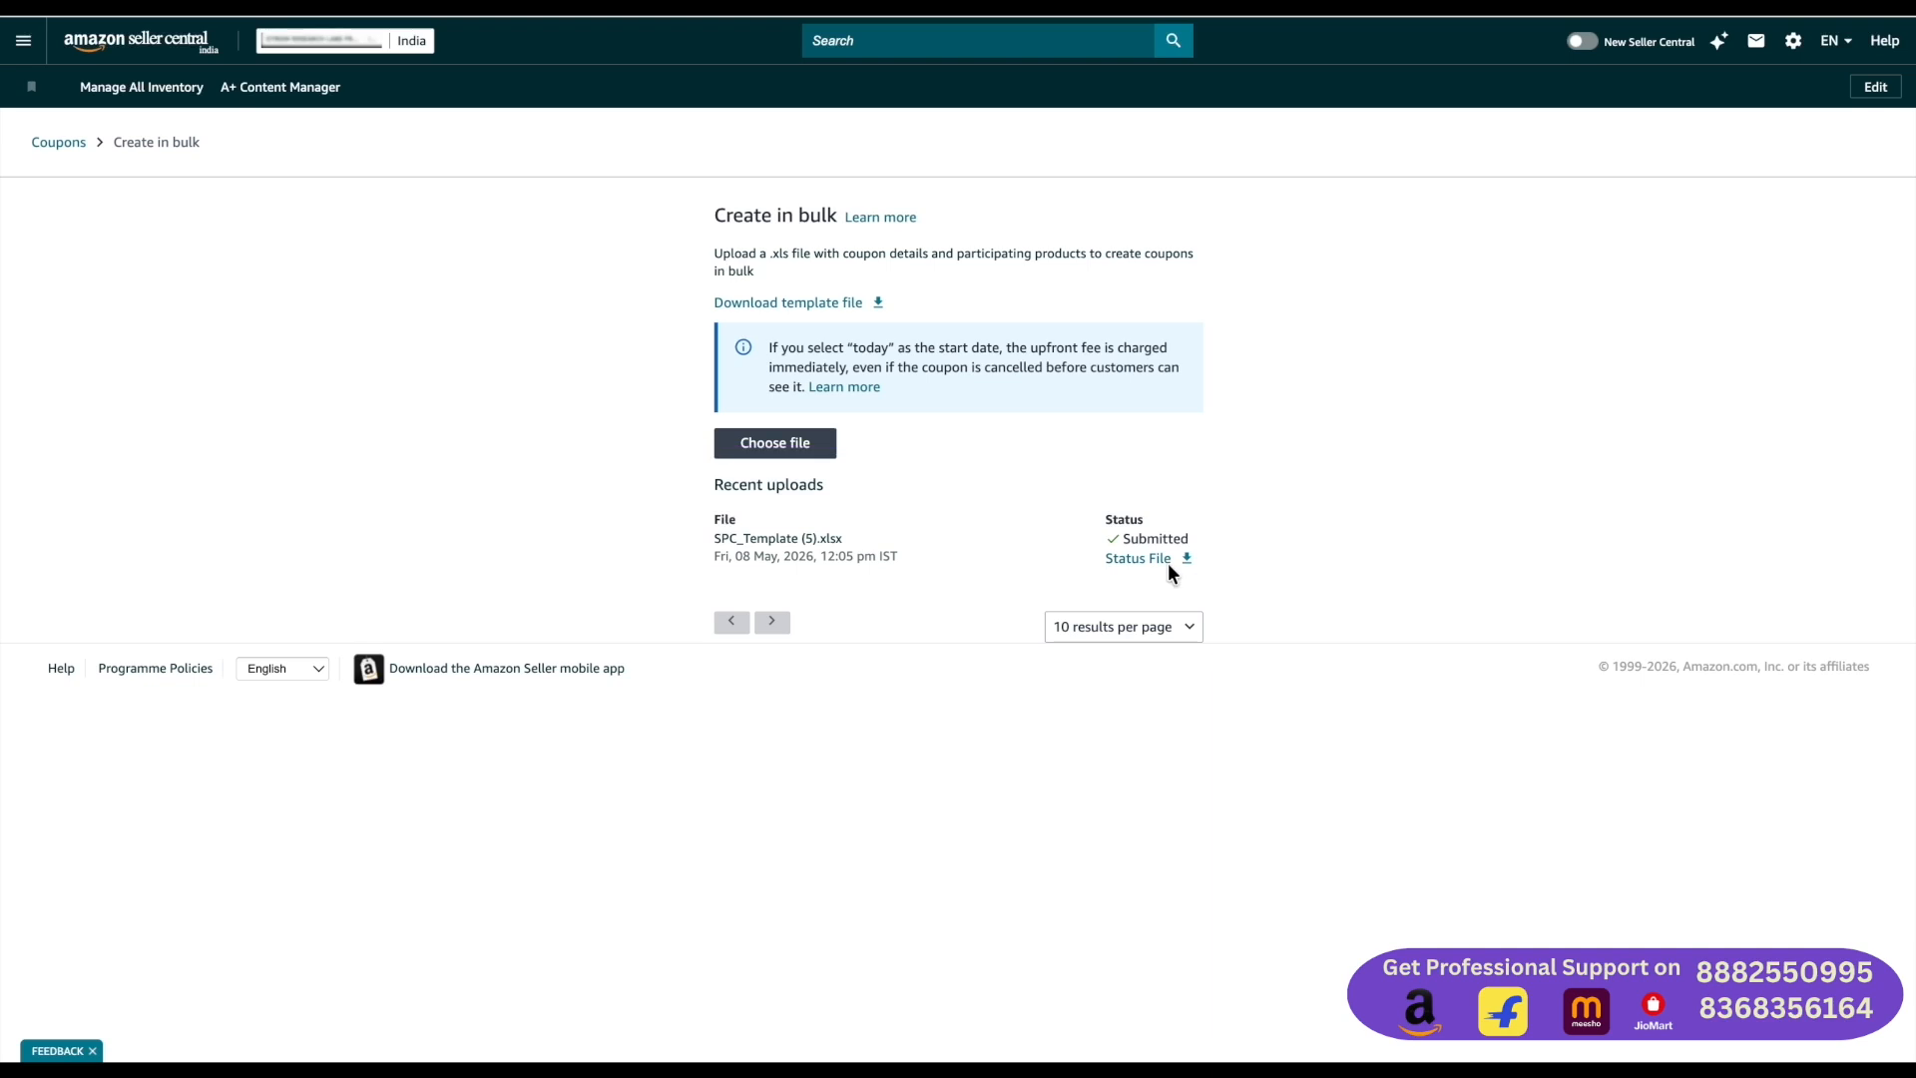
pyautogui.moveTo(1078, 505); pyautogui.dragTo(1210, 550)
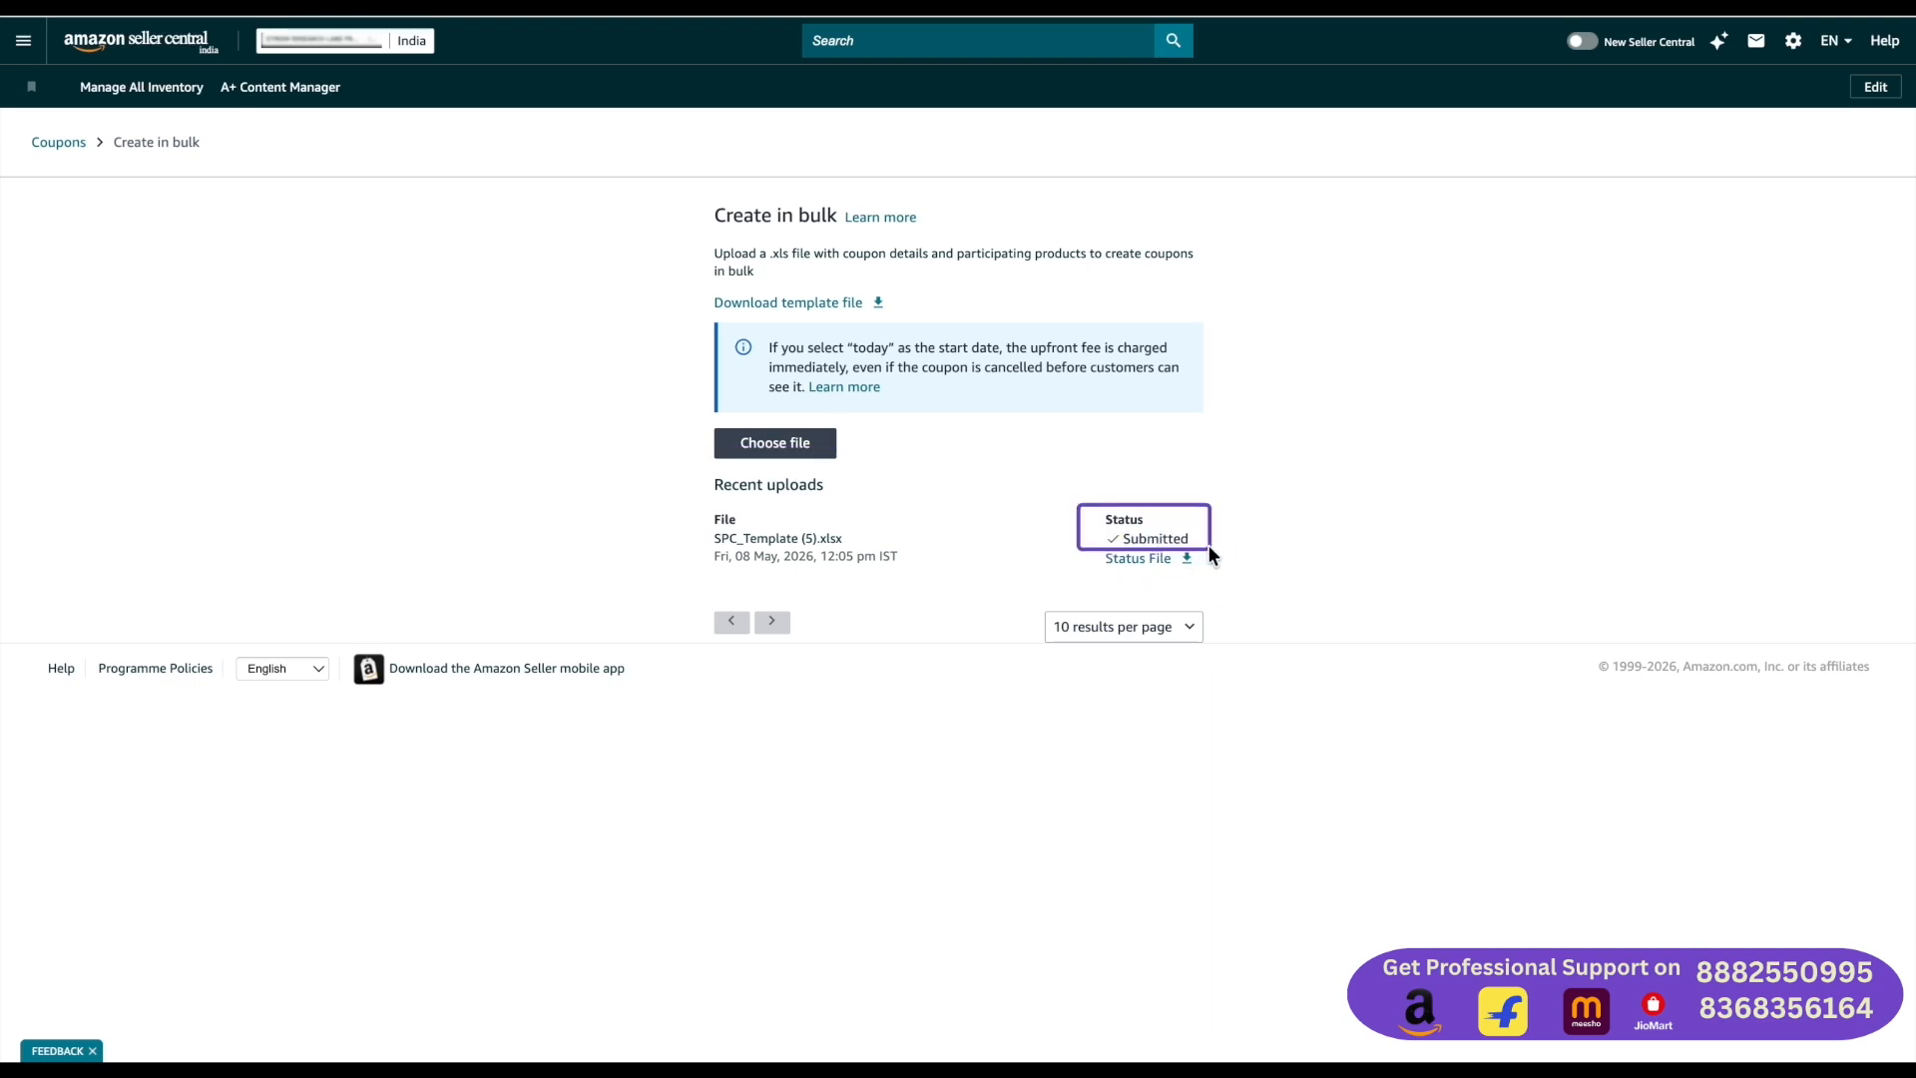